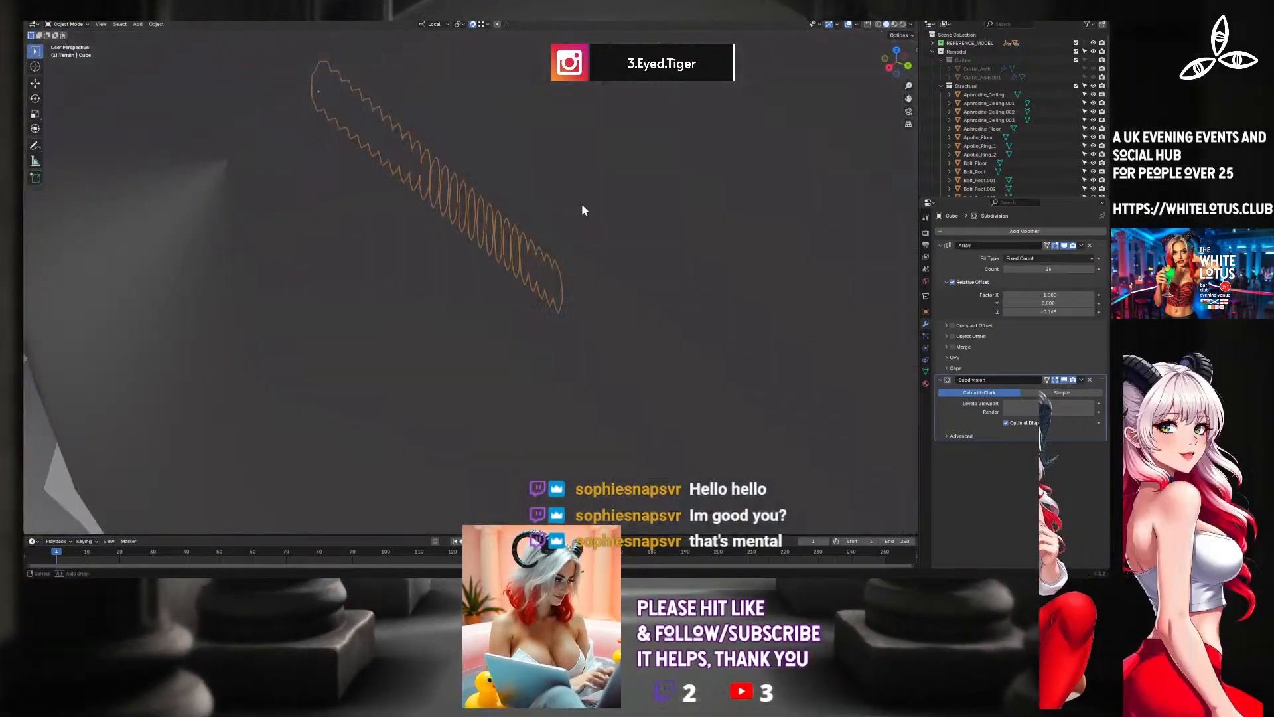
Switch the arrayed staircase's Subdivision modifier to Simple, increase its viewport level, and display the scene in wireframe.
{"action": "scroll", "coordinate": [518, 198], "scroll_direction": "up", "scroll_amount": 8}
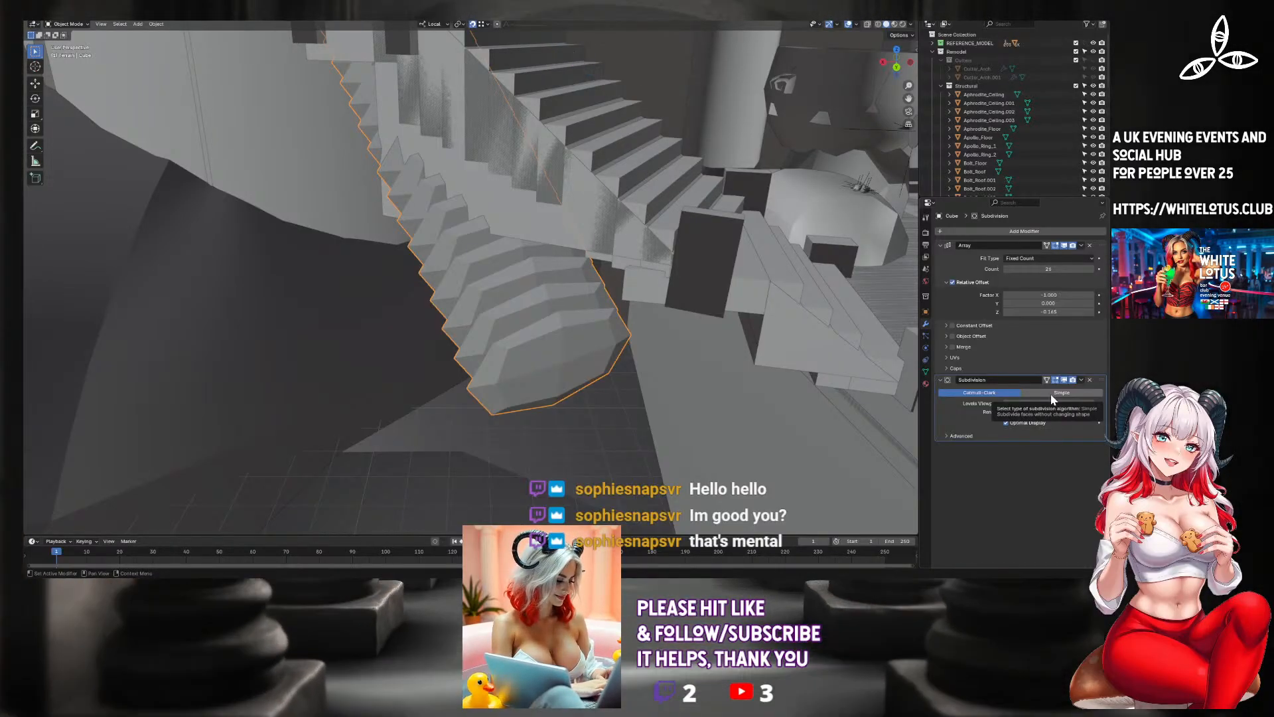
{"action": "left_click", "coordinate": [1051, 392]}
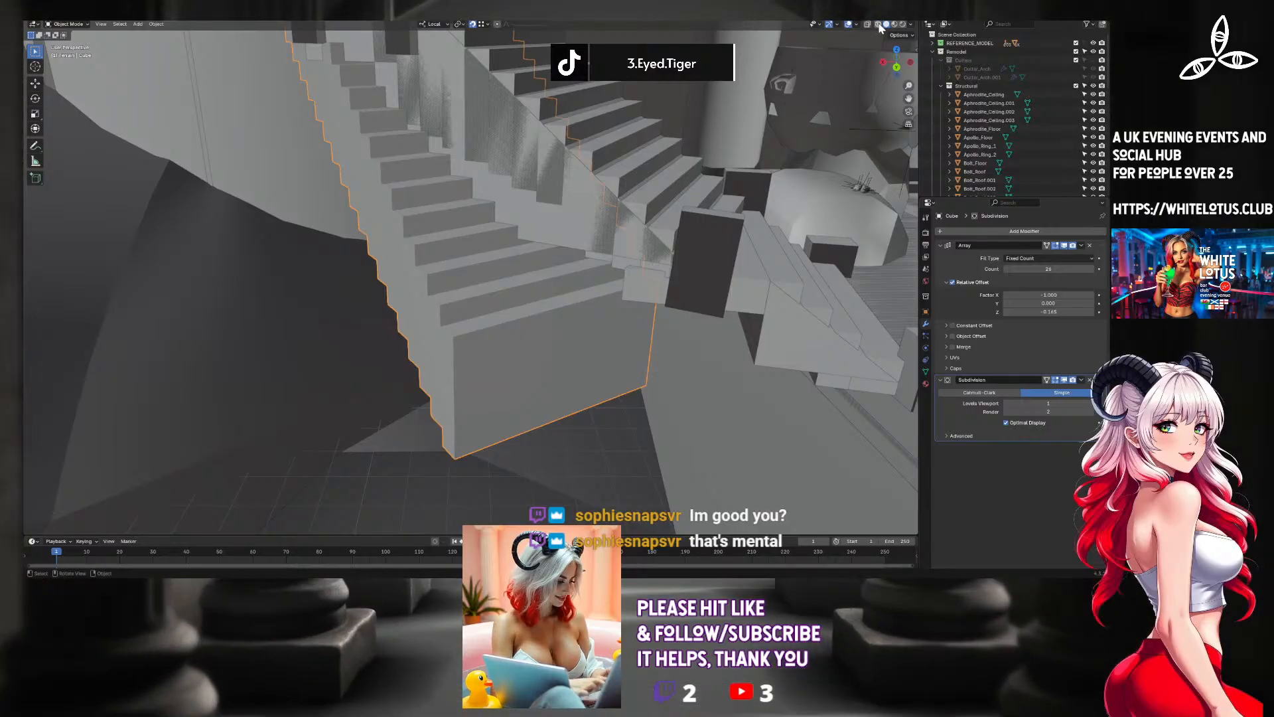
{"action": "left_click", "coordinate": [878, 25]}
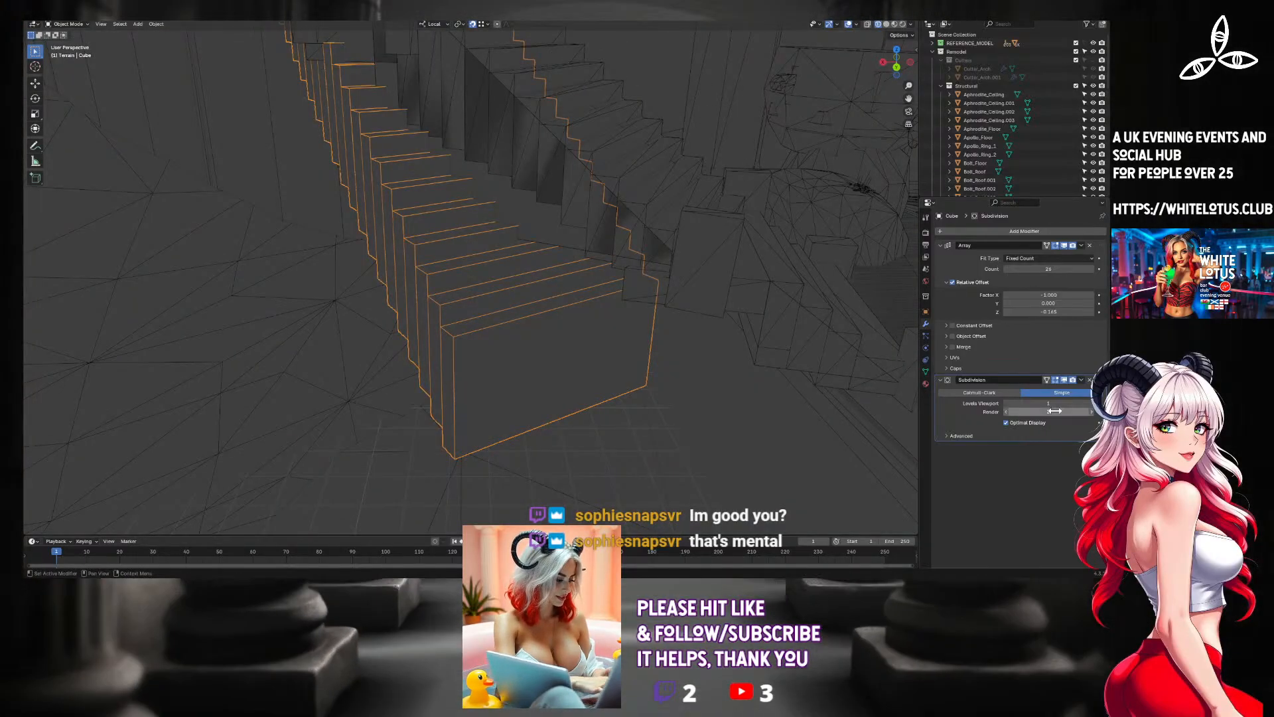
{"action": "left_click", "coordinate": [1090, 403]}
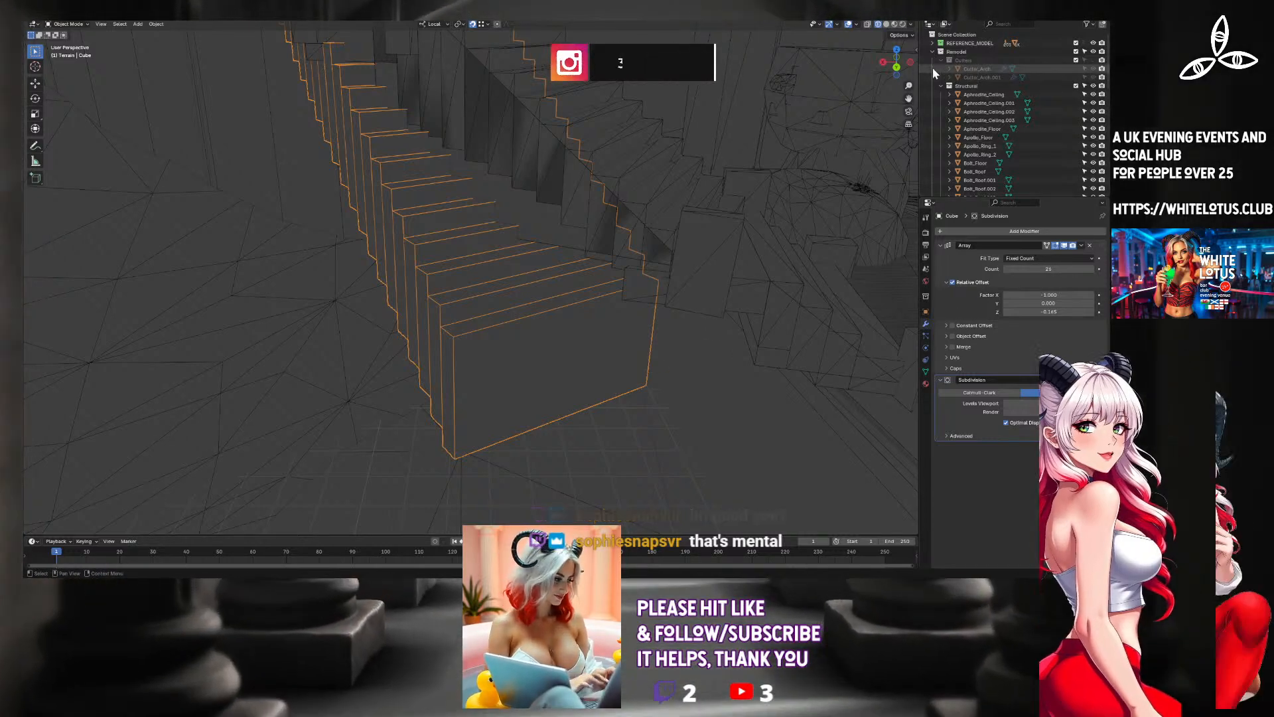
Create a new collection inside the Remodel collection and rename it Curves.
{"action": "left_click", "coordinate": [897, 50]}
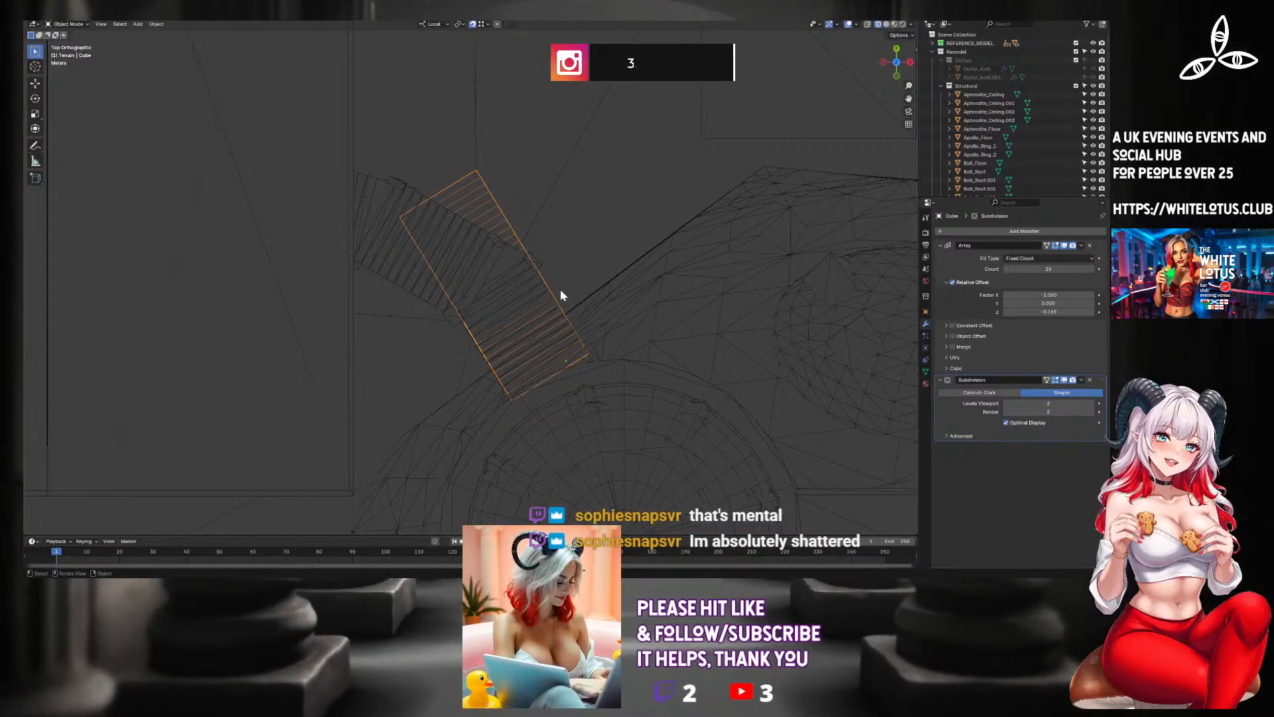
{"action": "key", "text": "shift+a"}
{"action": "mouse_move", "coordinate": [576, 290]}
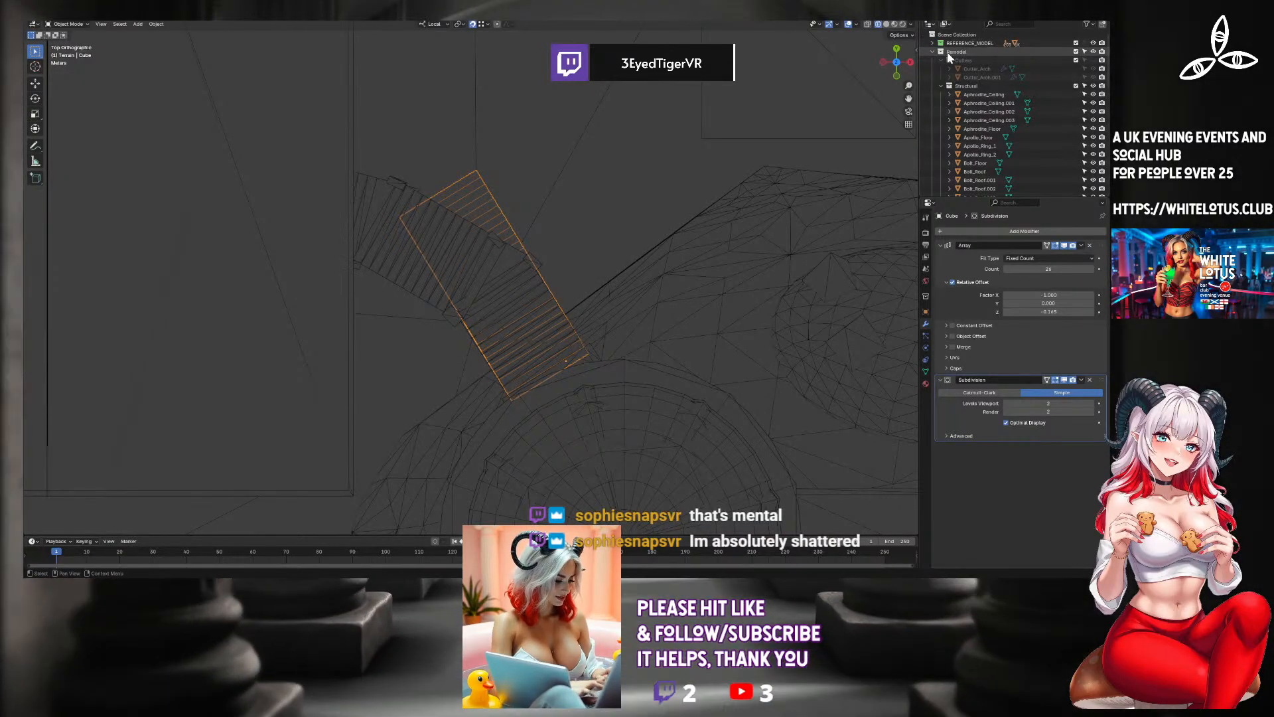
{"action": "right_click", "coordinate": [950, 53]}
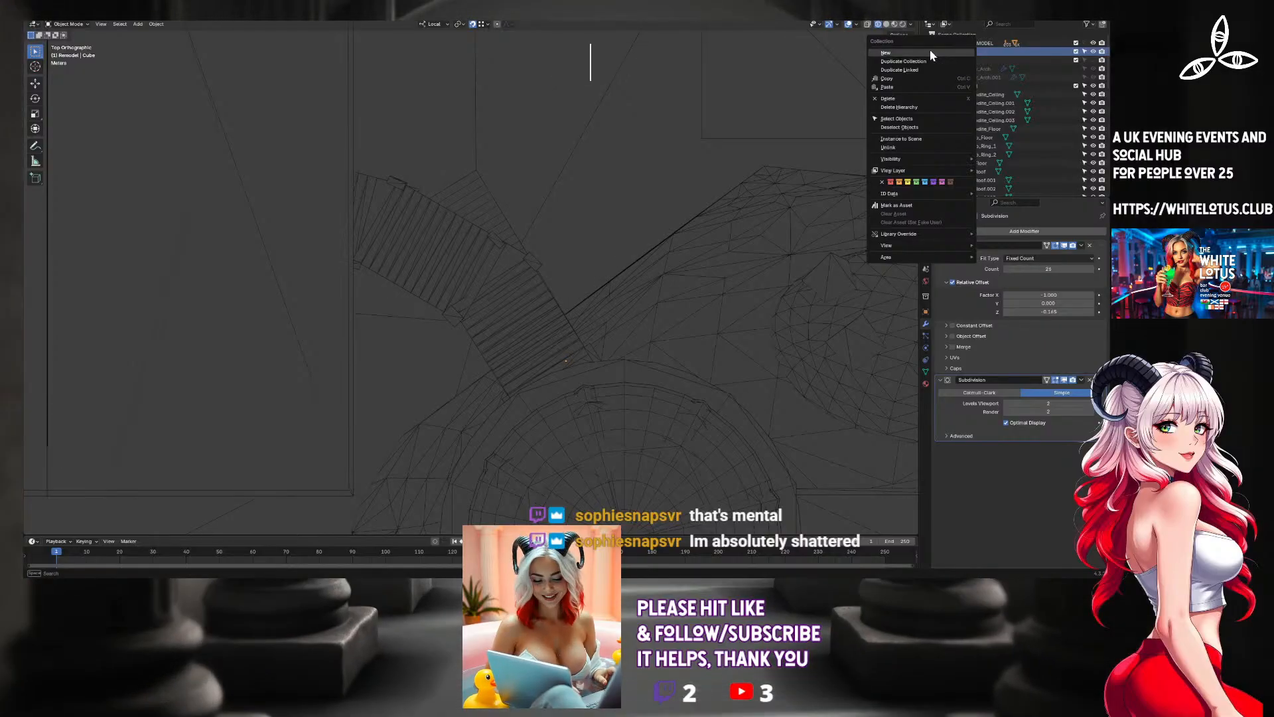
{"action": "left_click", "coordinate": [931, 51]}
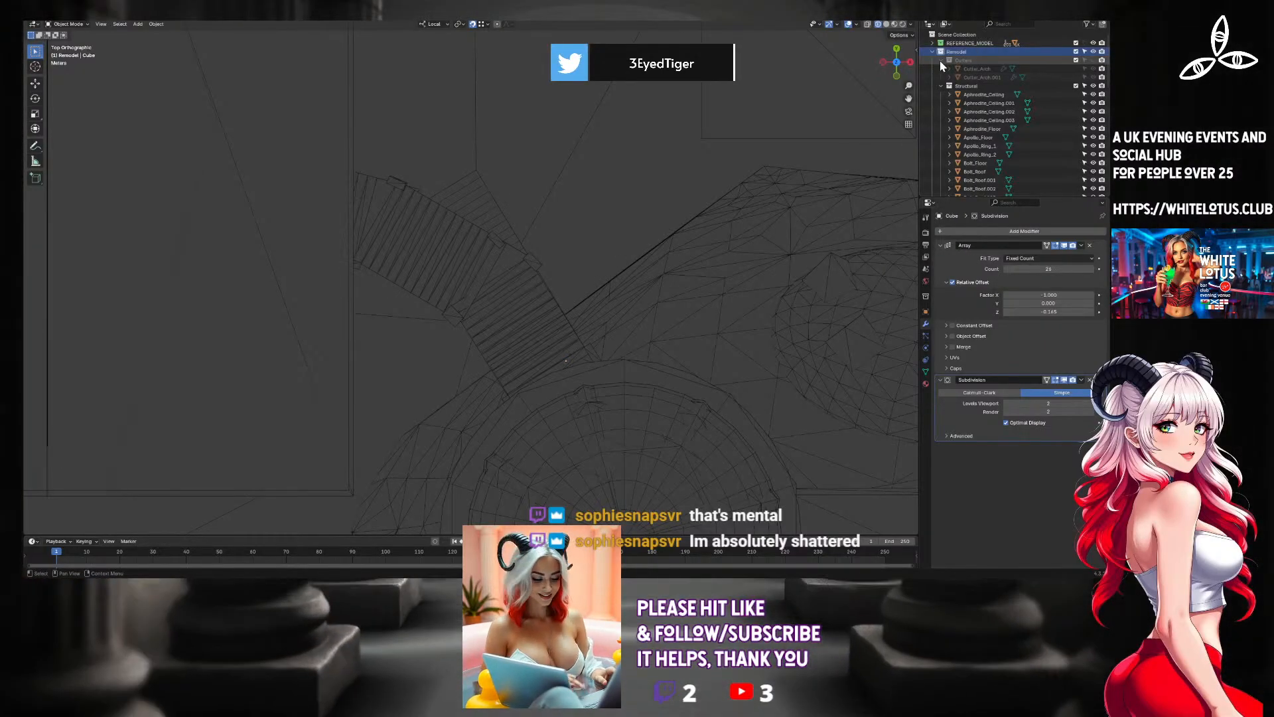
{"action": "scroll", "coordinate": [961, 89], "scroll_direction": "down", "scroll_amount": 10}
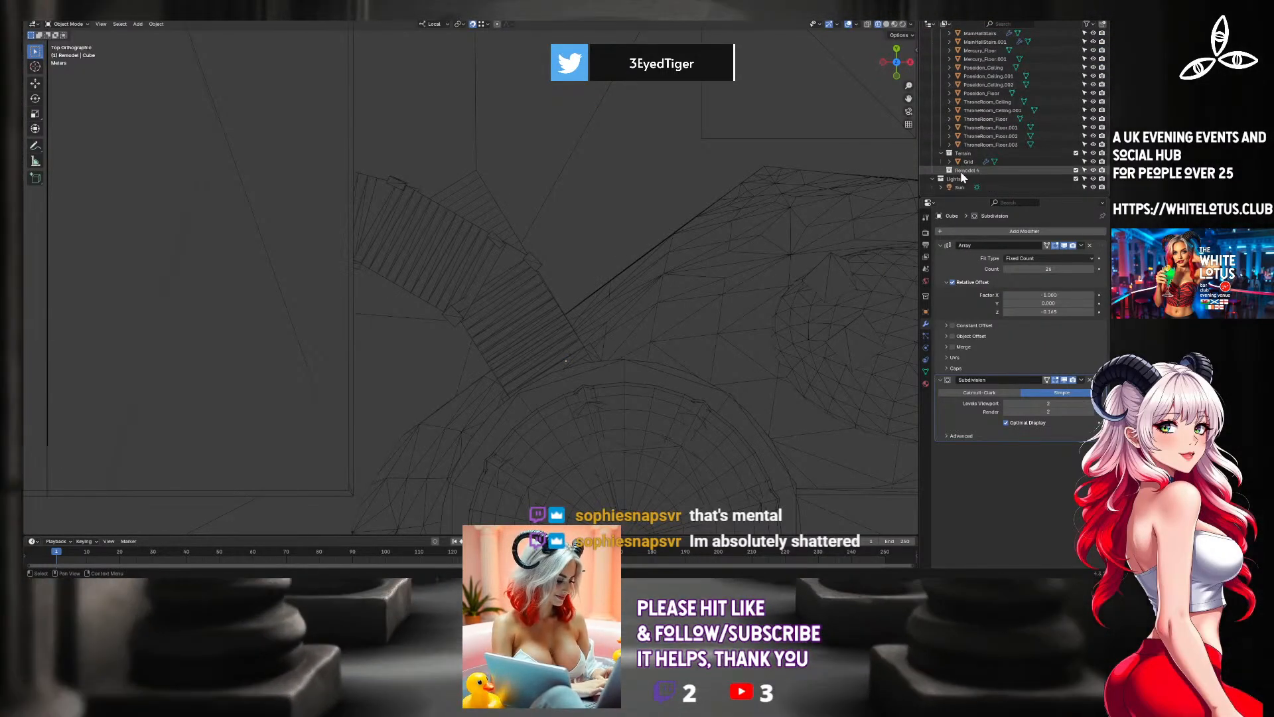
{"action": "double_click", "coordinate": [961, 172]}
{"action": "type", "text": "Cu"}
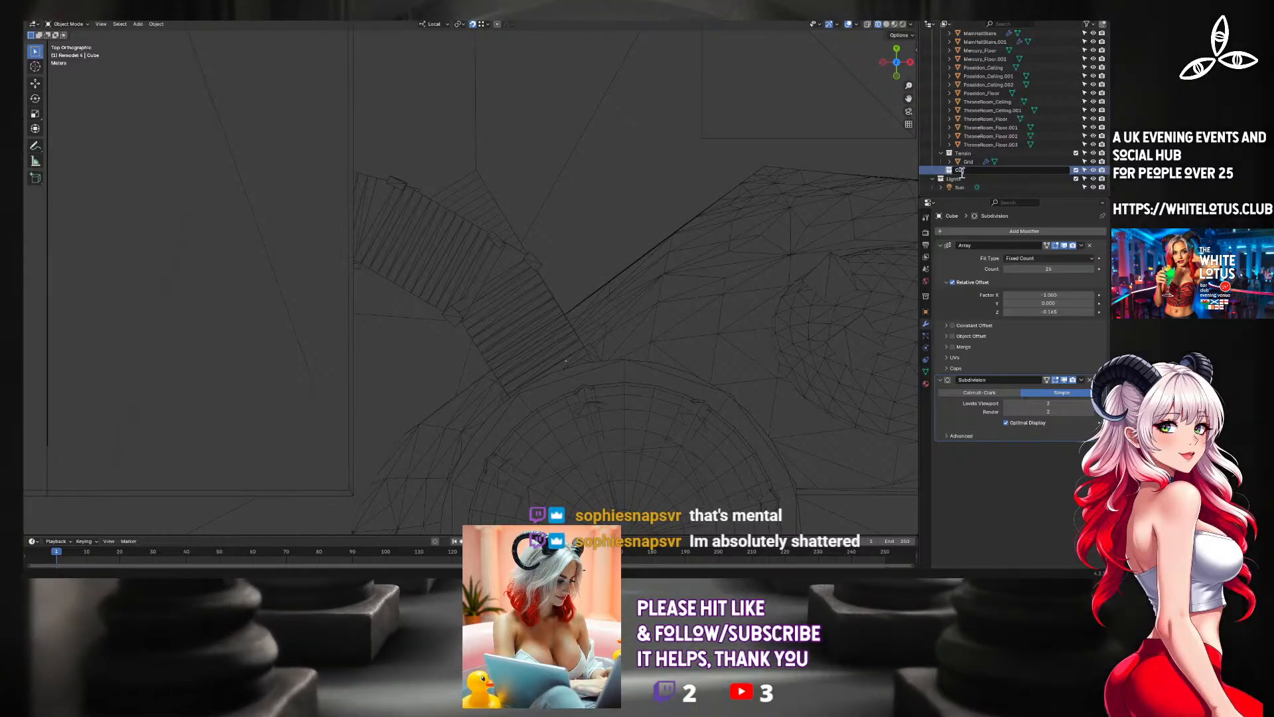
{"action": "type", "text": "rves"}
{"action": "key", "text": "Return"}
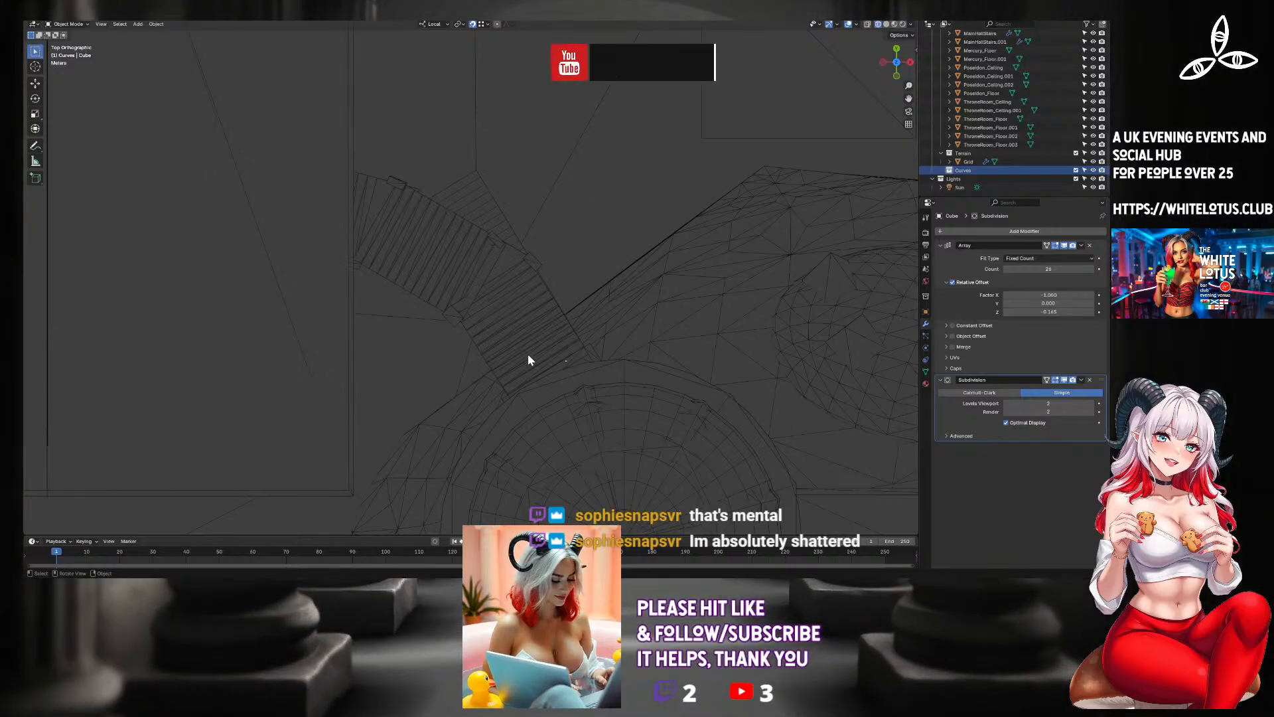
Add a Path curve to the Curves collection.
{"action": "key", "text": "shift+a"}
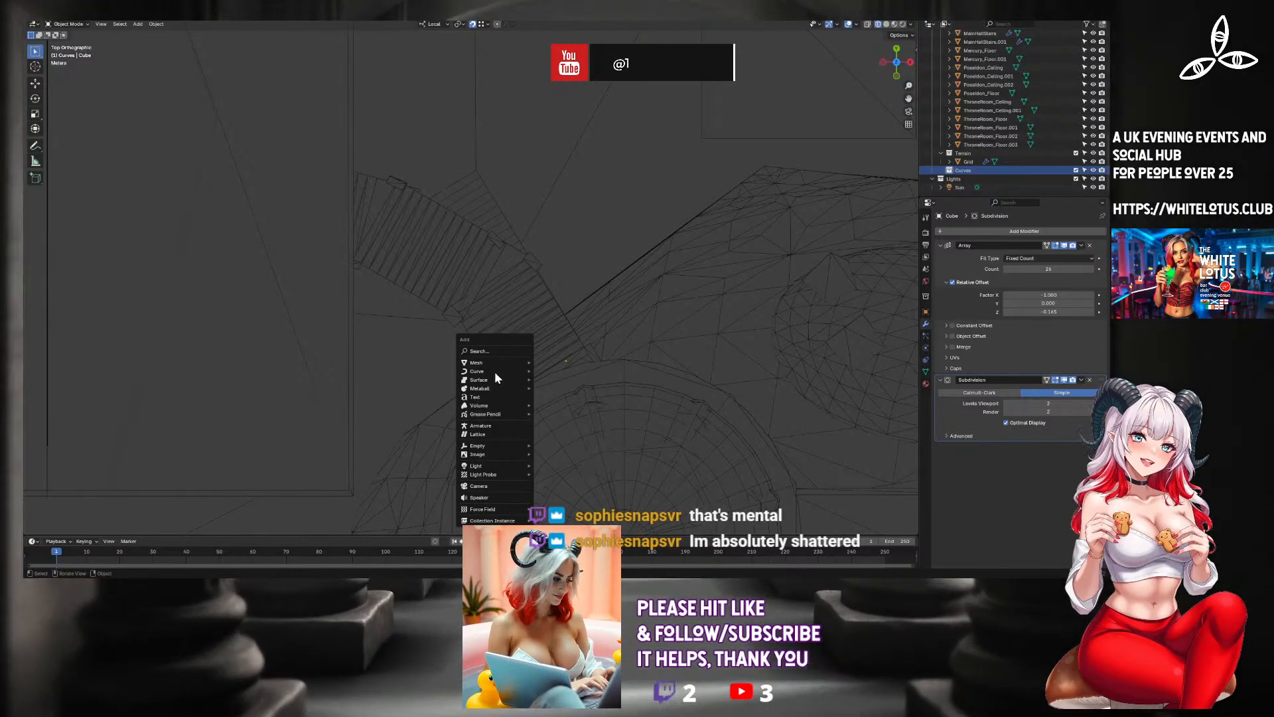
{"action": "mouse_move", "coordinate": [497, 365]}
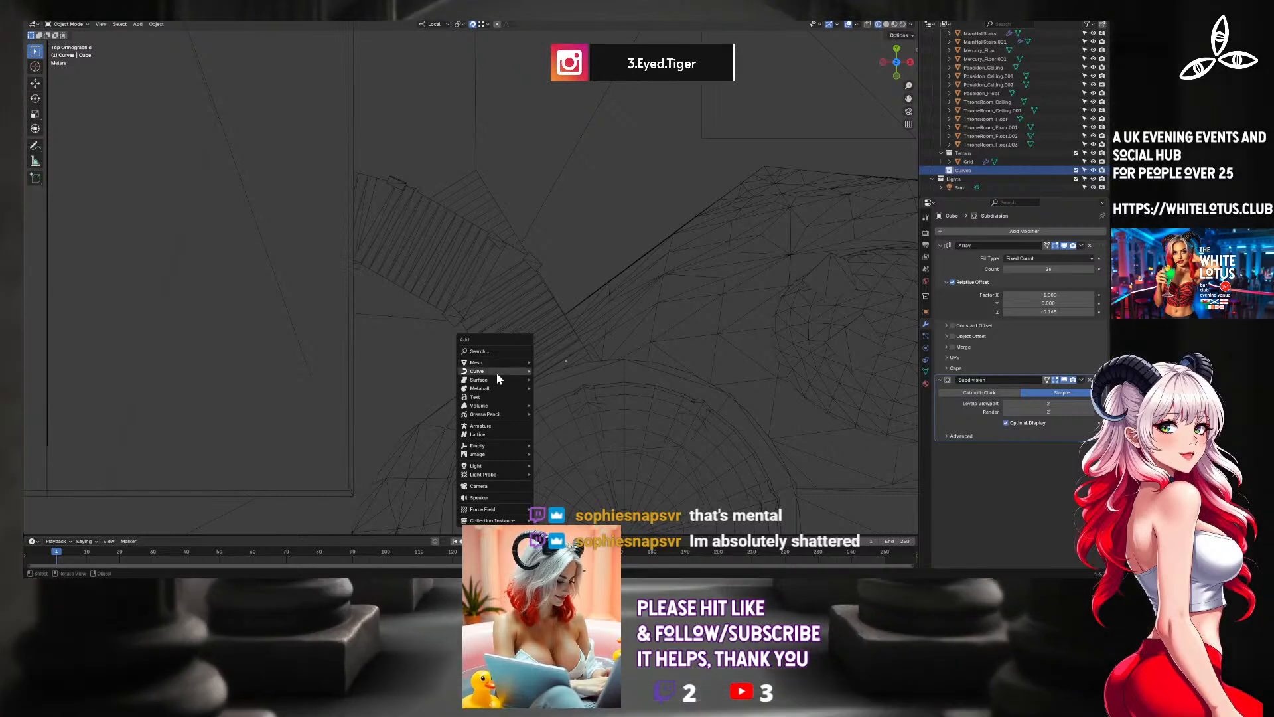
{"action": "mouse_move", "coordinate": [491, 404]}
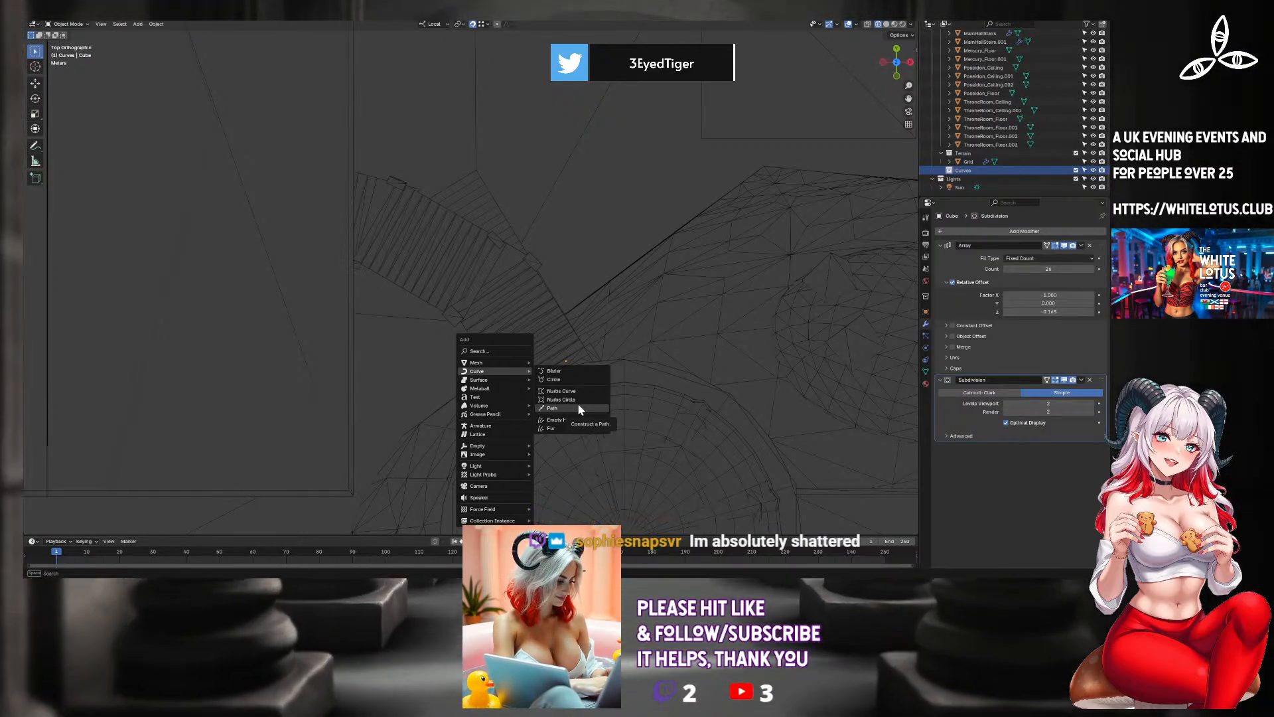
{"action": "left_click", "coordinate": [578, 406]}
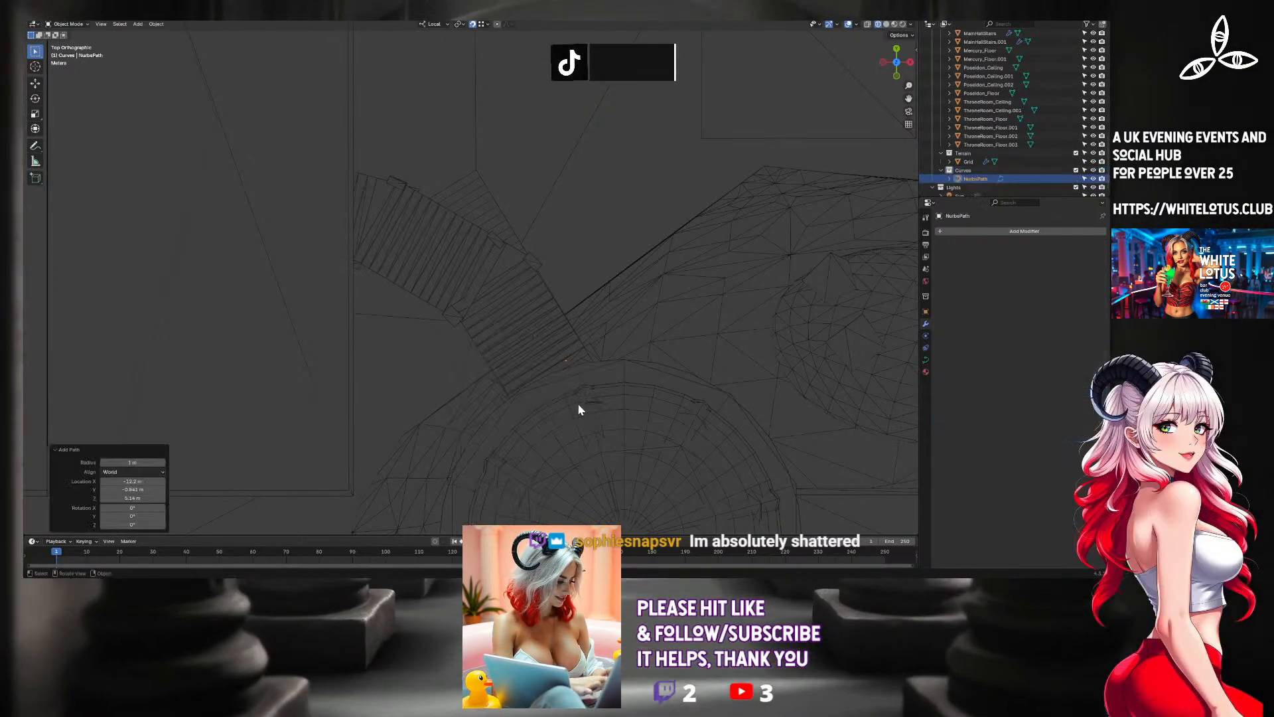
Move the path in top view to the end of the curved staircase beside the circular room.
{"action": "scroll", "coordinate": [519, 312], "scroll_direction": "down", "scroll_amount": 4}
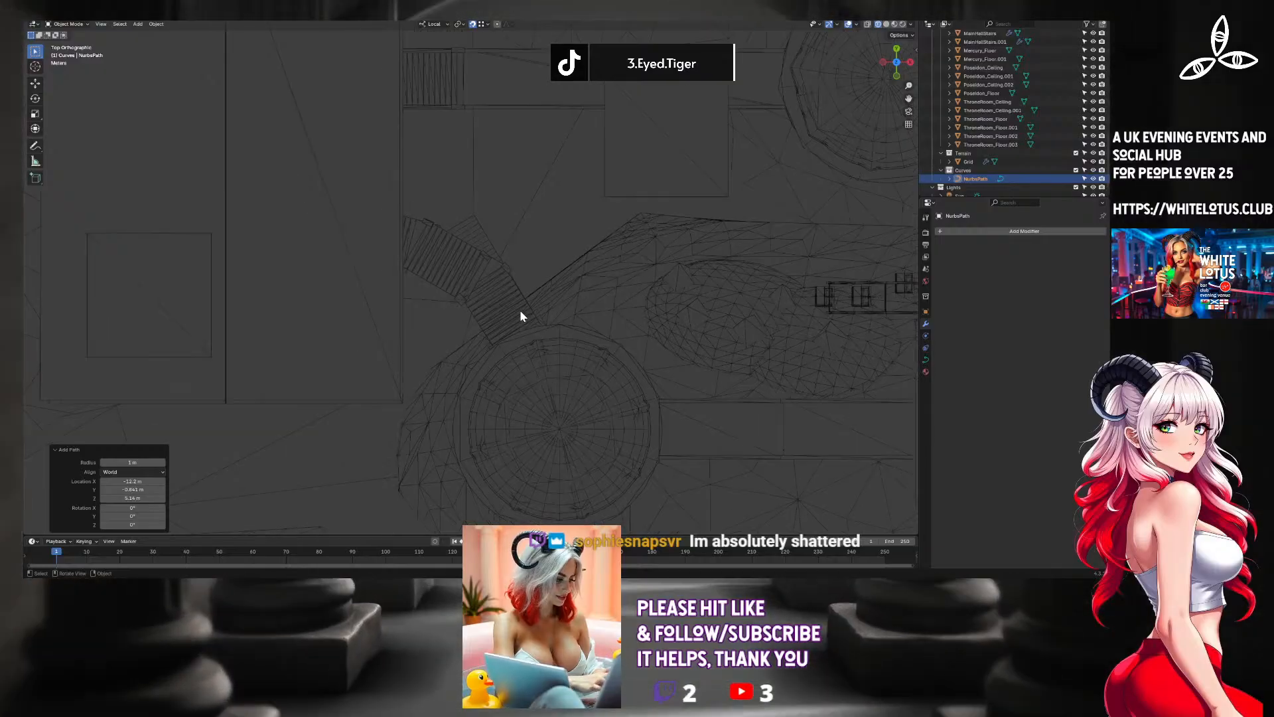
{"action": "scroll", "coordinate": [520, 315], "scroll_direction": "down", "scroll_amount": 5}
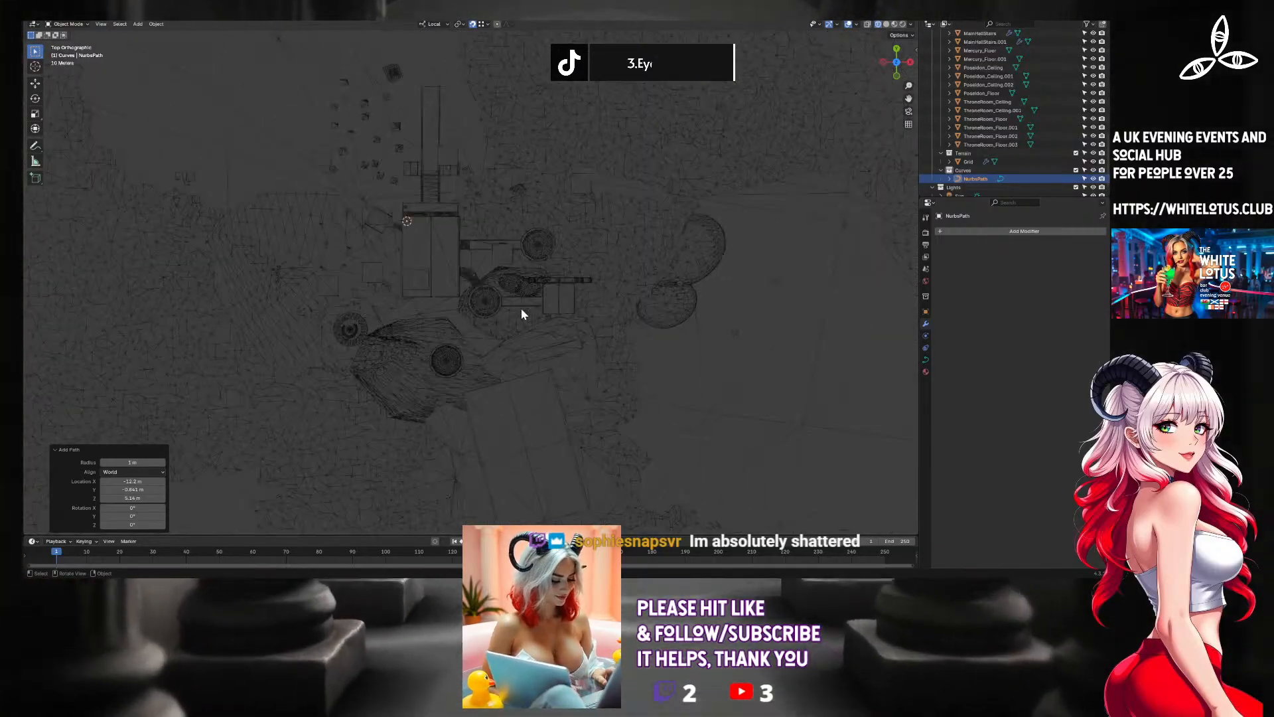
{"action": "scroll", "coordinate": [521, 313], "scroll_direction": "up", "scroll_amount": 4}
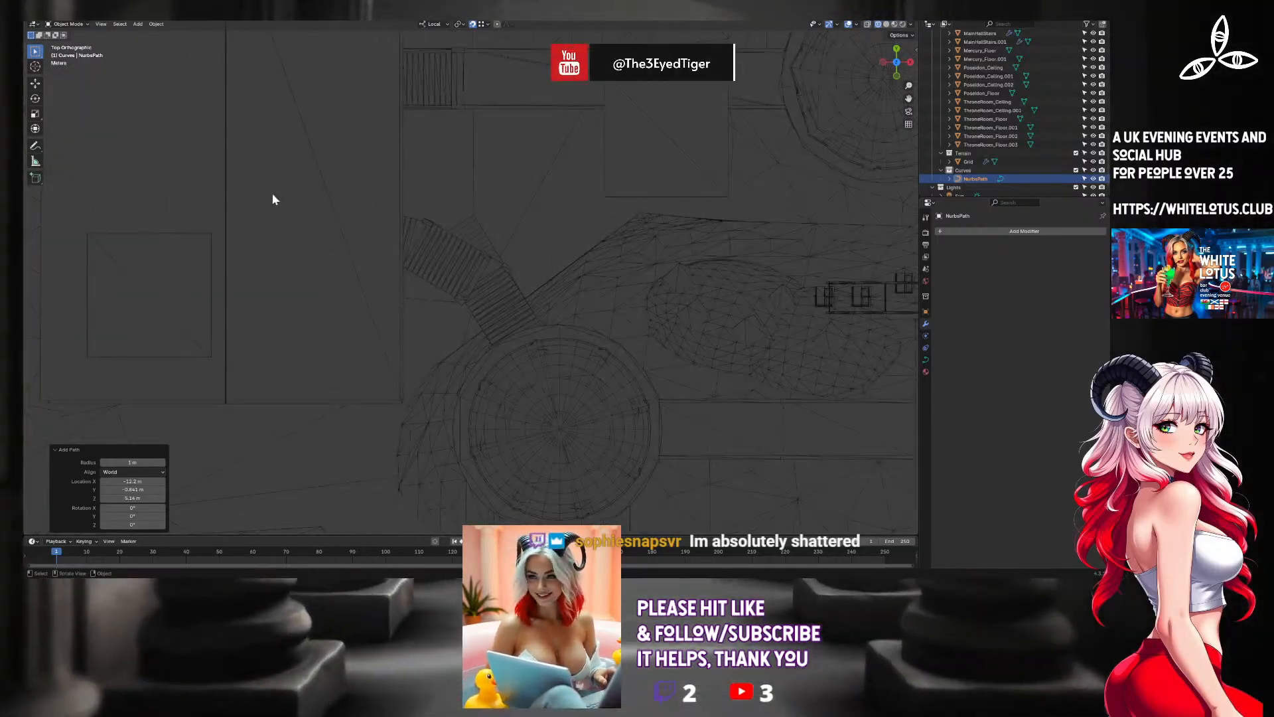
{"action": "key", "text": "g"}
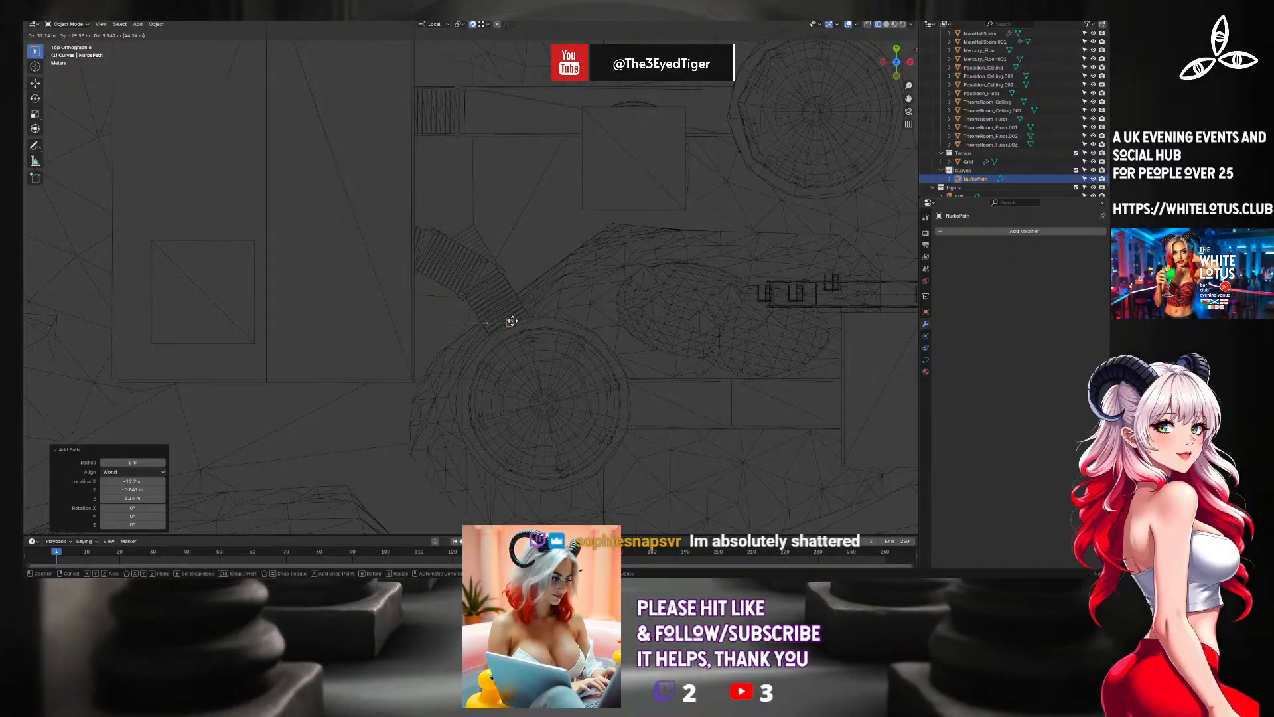
{"action": "left_click", "coordinate": [511, 323]}
{"action": "scroll", "coordinate": [473, 325], "scroll_direction": "up", "scroll_amount": 6}
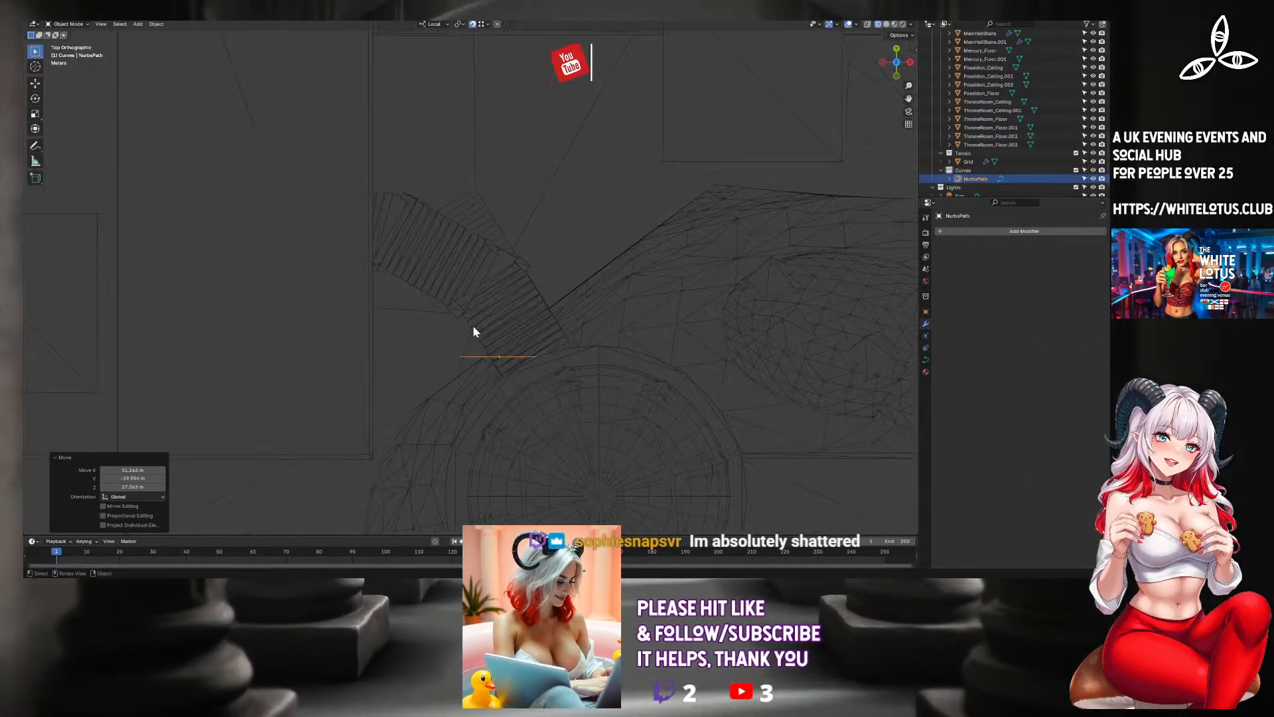
{"action": "middle_click_drag", "start_coordinate": [507, 347], "coordinate": [489, 251], "text": "shift"}
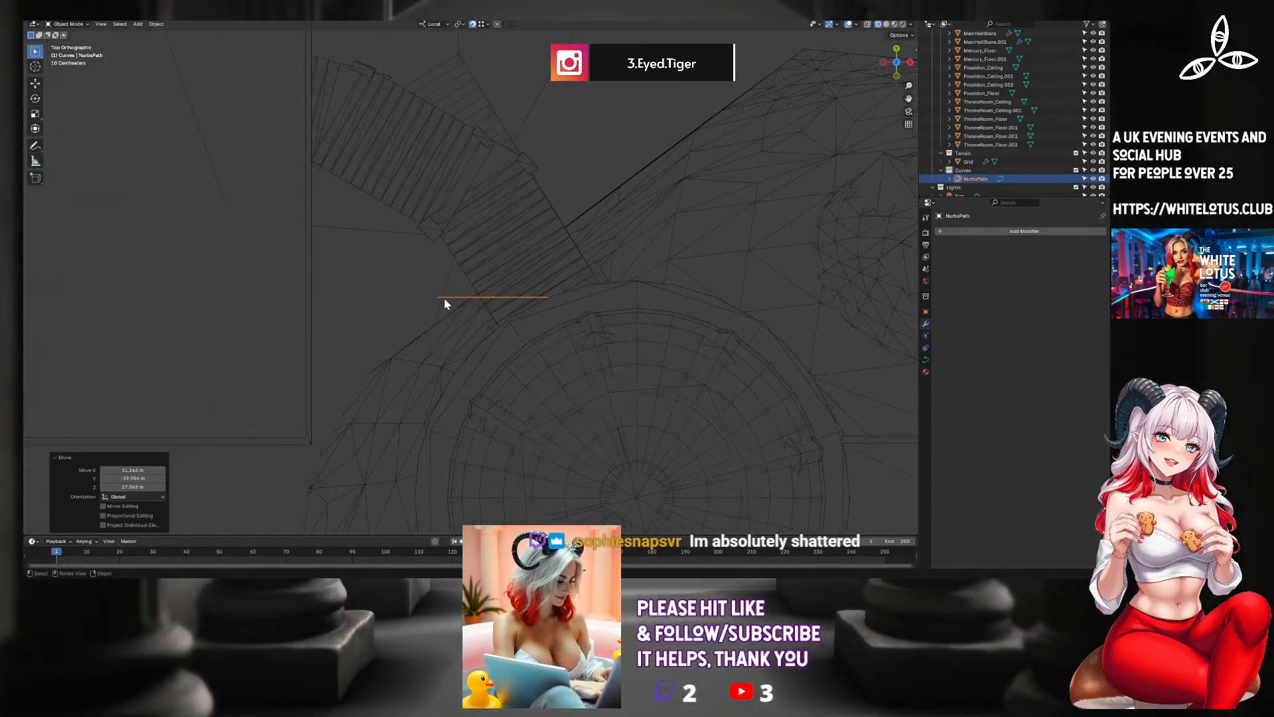
Delete the path's selected control points and stretch its free end to the far end of the curved staircase.
{"action": "key", "text": "Tab"}
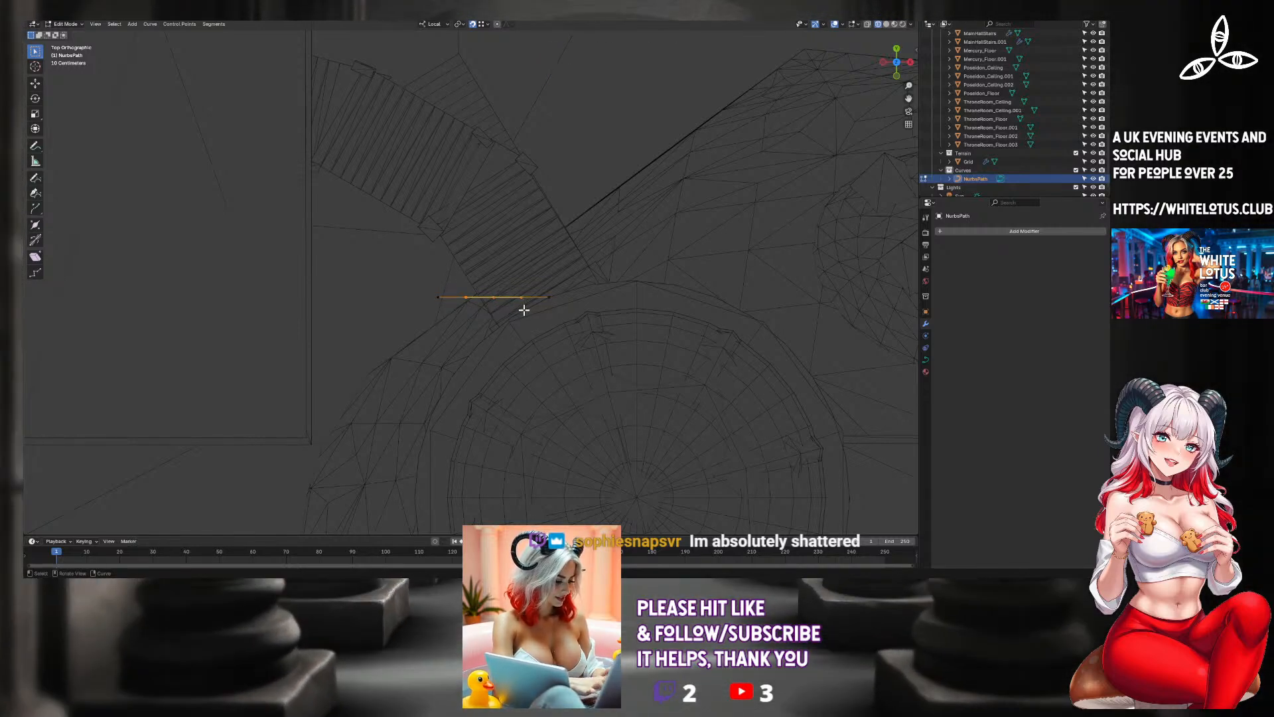
{"action": "key", "text": "x"}
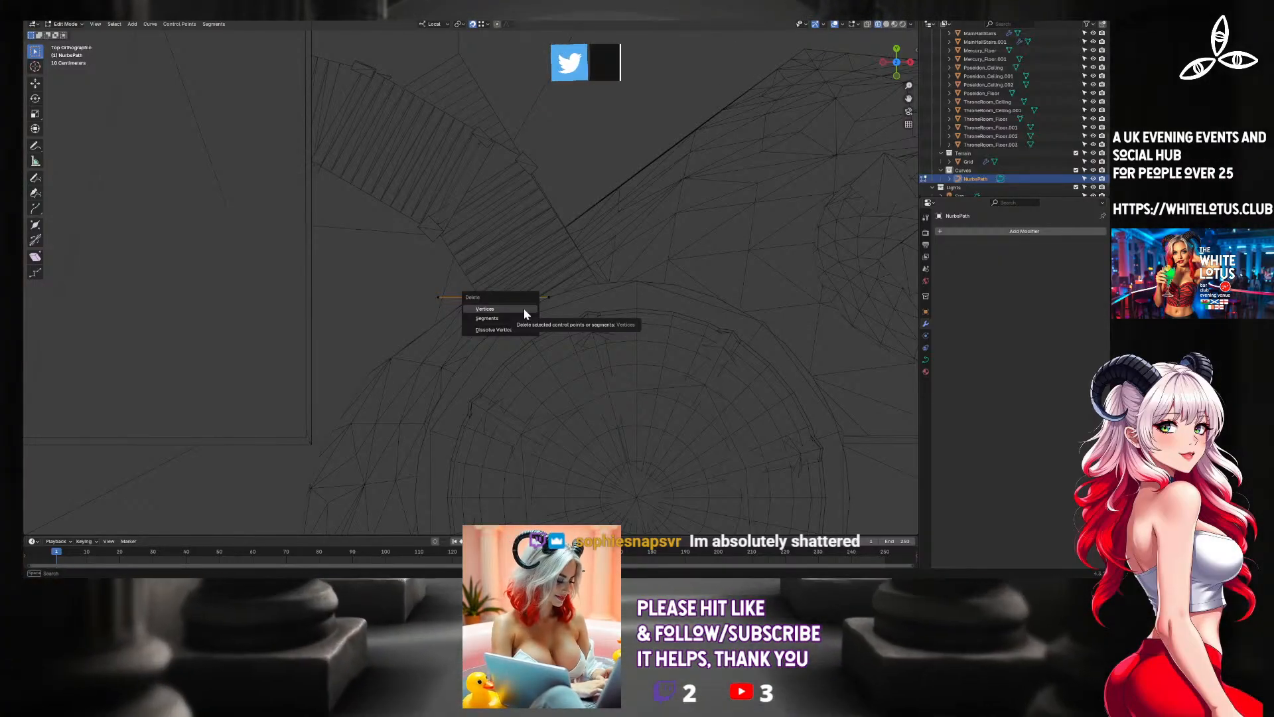
{"action": "left_click", "coordinate": [523, 309]}
{"action": "left_click_drag", "start_coordinate": [432, 290], "coordinate": [453, 305]}
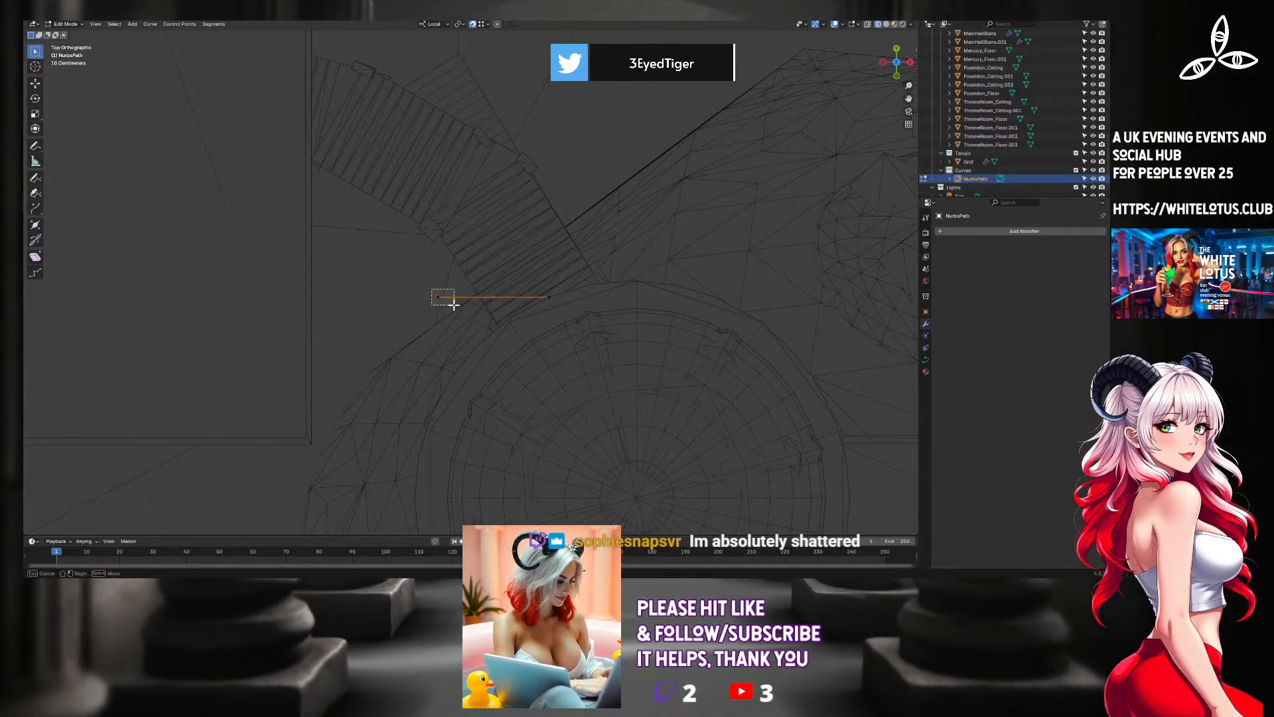
{"action": "key", "text": "g"}
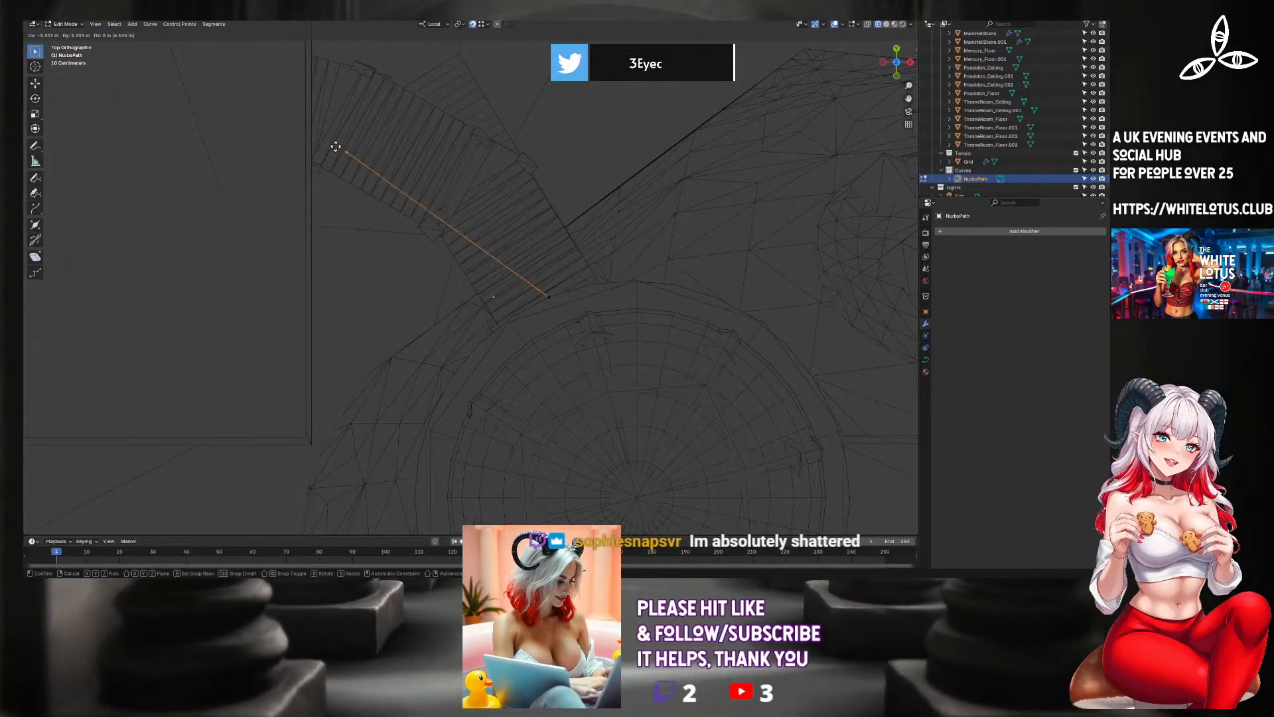
{"action": "left_click", "coordinate": [300, 99]}
{"action": "key", "text": "Tab"}
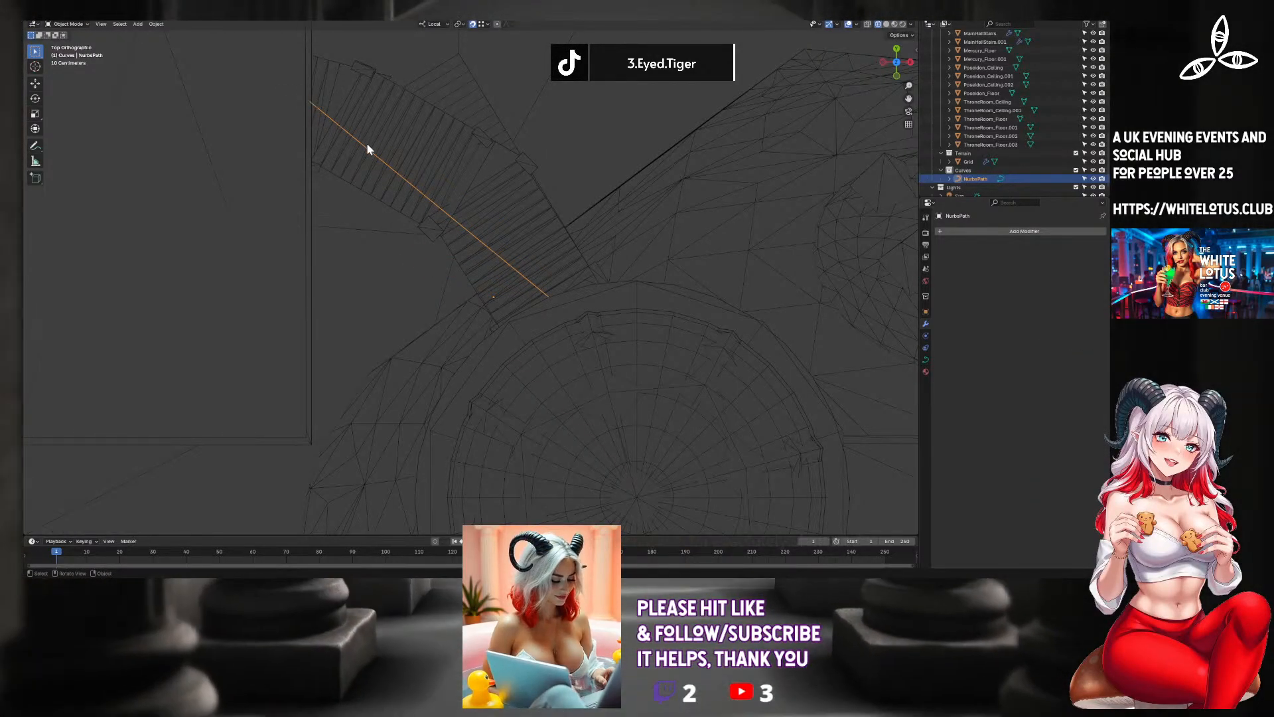
Undo the edits to the path's control points and delete the path object from the Curves collection.
{"action": "key", "text": "Tab"}
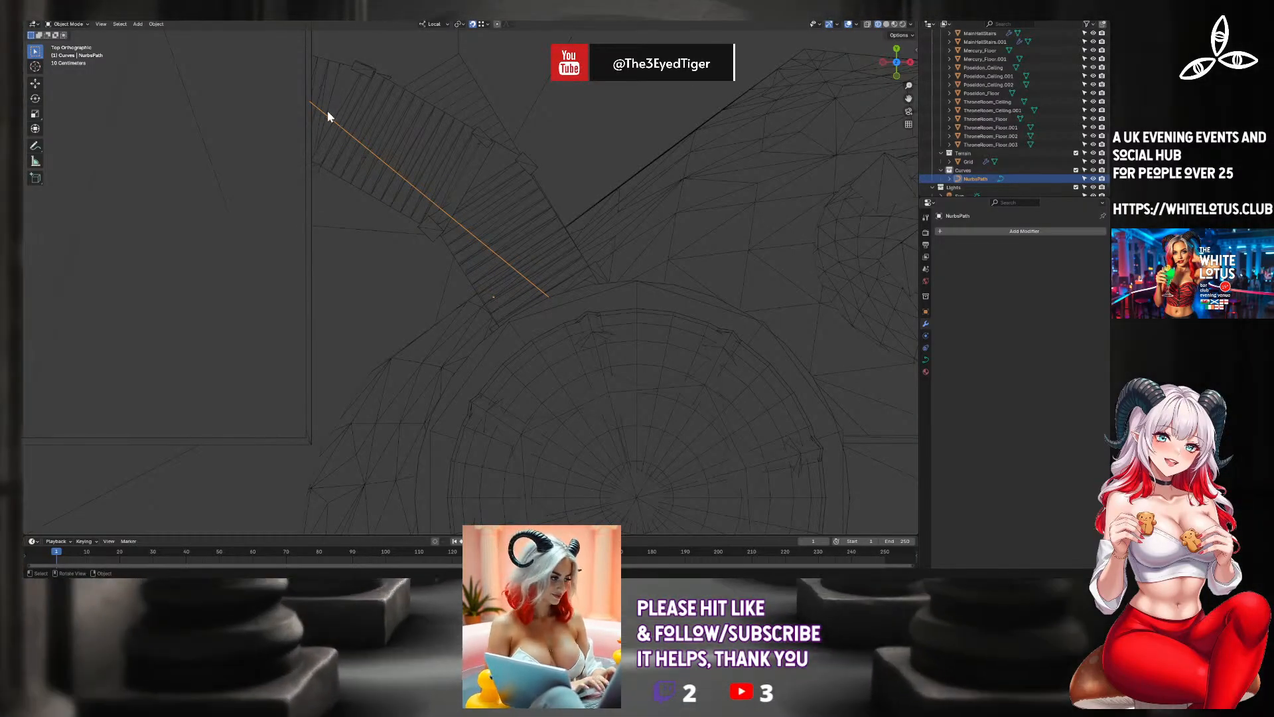
{"action": "key", "text": "Tab"}
{"action": "key", "text": "Tab"}
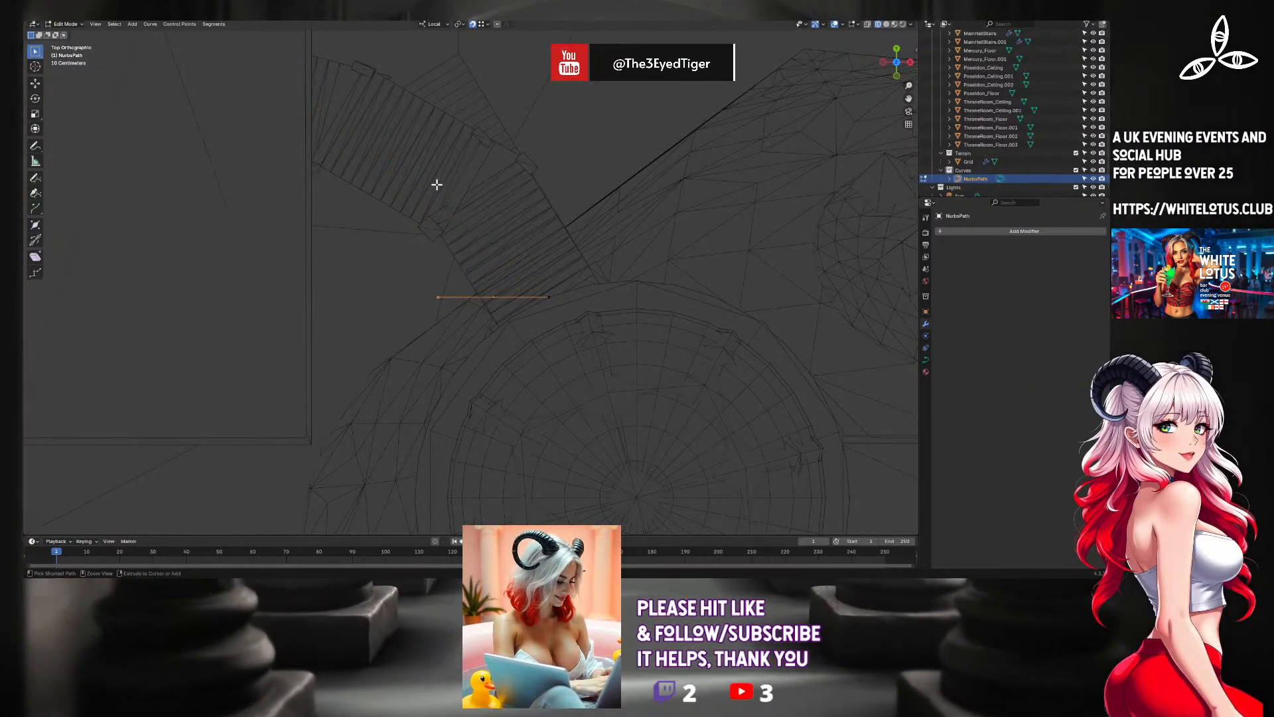
{"action": "scroll", "coordinate": [438, 185], "scroll_direction": "down", "scroll_amount": 8}
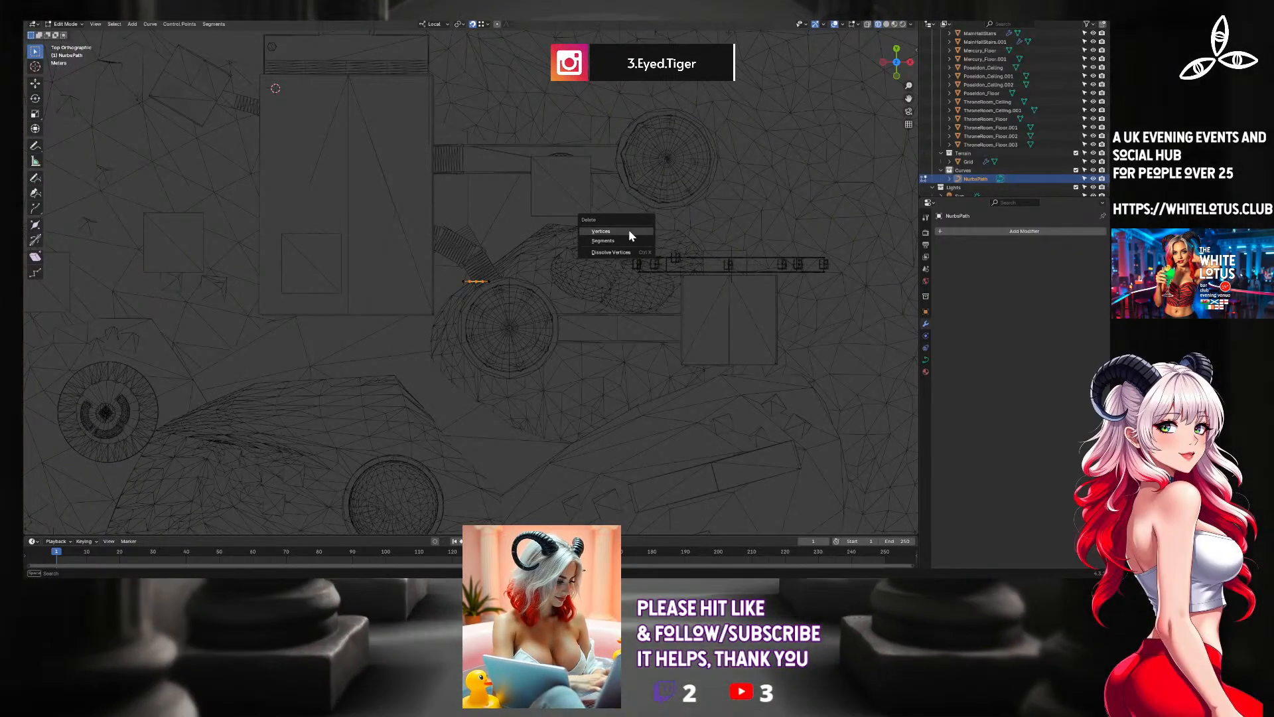
{"action": "left_click", "coordinate": [627, 230]}
{"action": "left_click", "coordinate": [957, 181]}
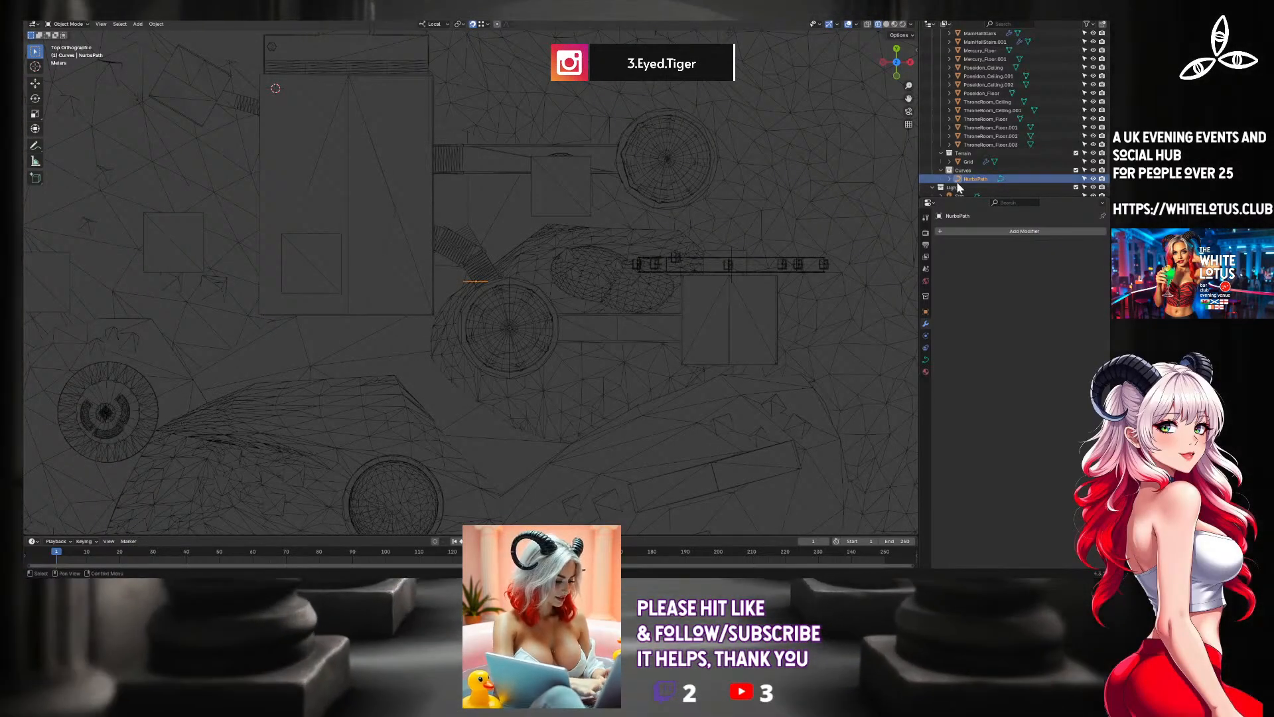
{"action": "key", "text": "Delete"}
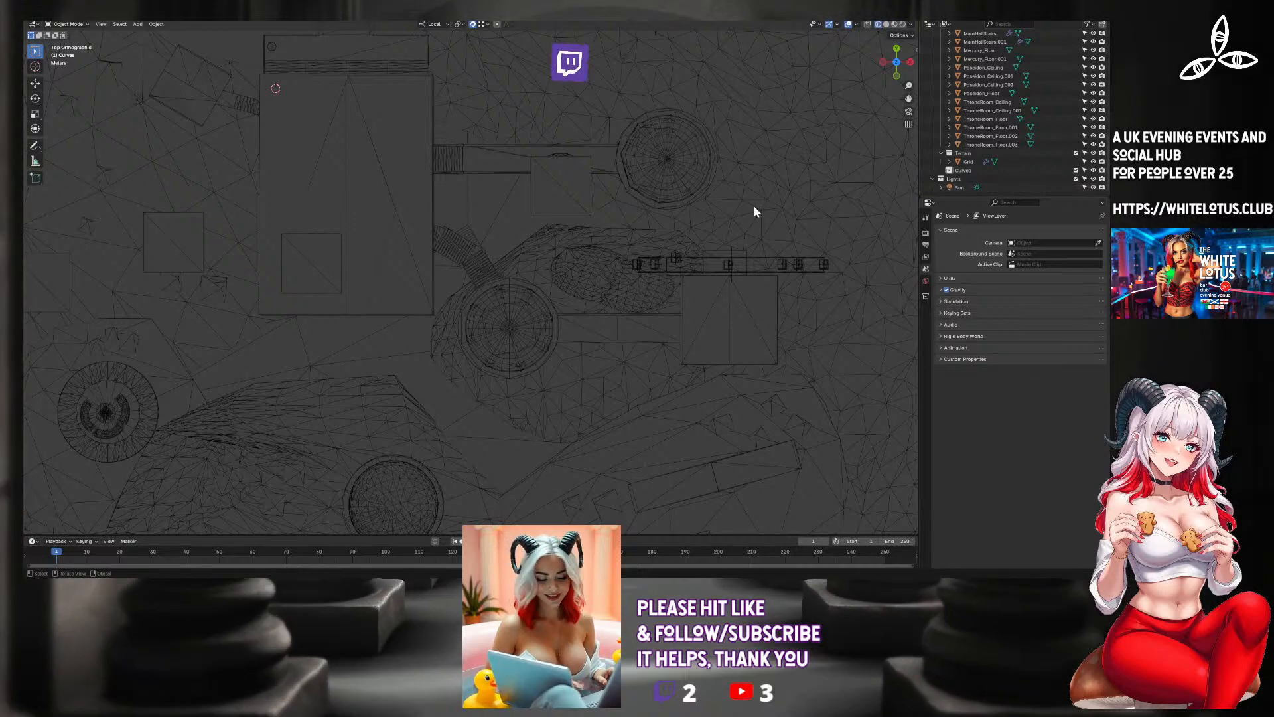
Add a Bezier curve to the Curves collection.
{"action": "left_click", "coordinate": [954, 170]}
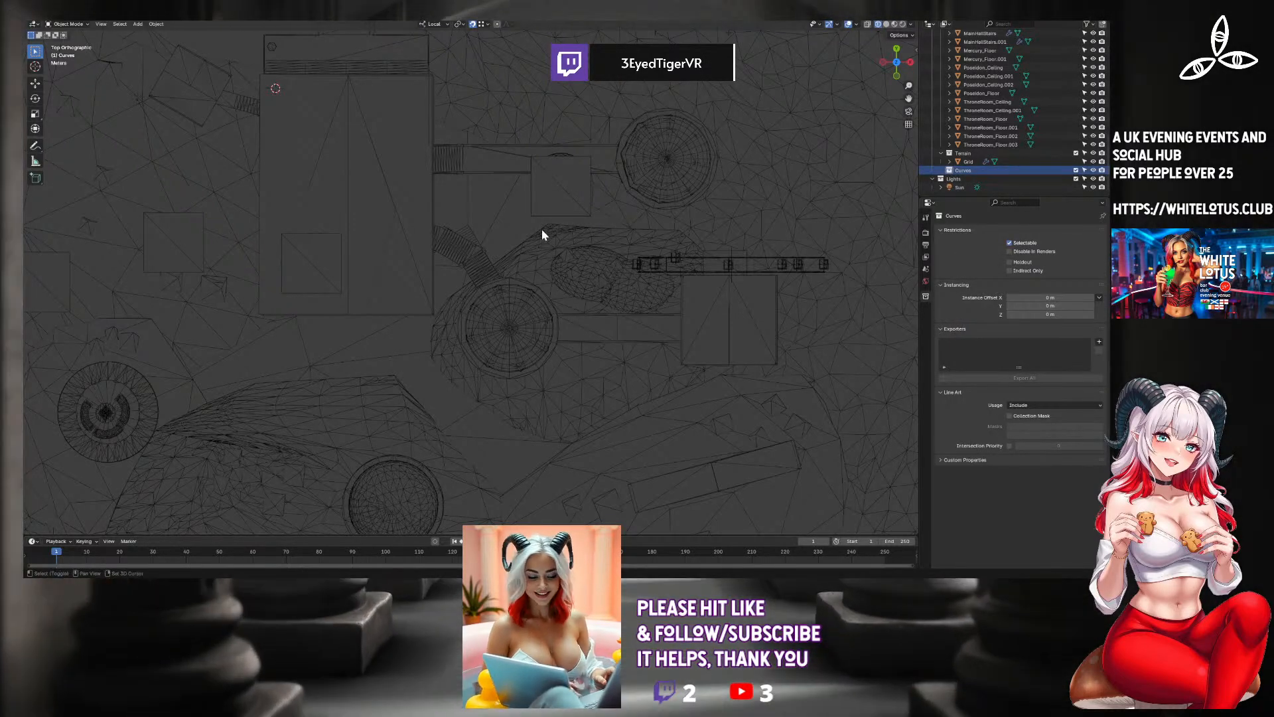
{"action": "key", "text": "shift+a"}
{"action": "mouse_move", "coordinate": [542, 233]}
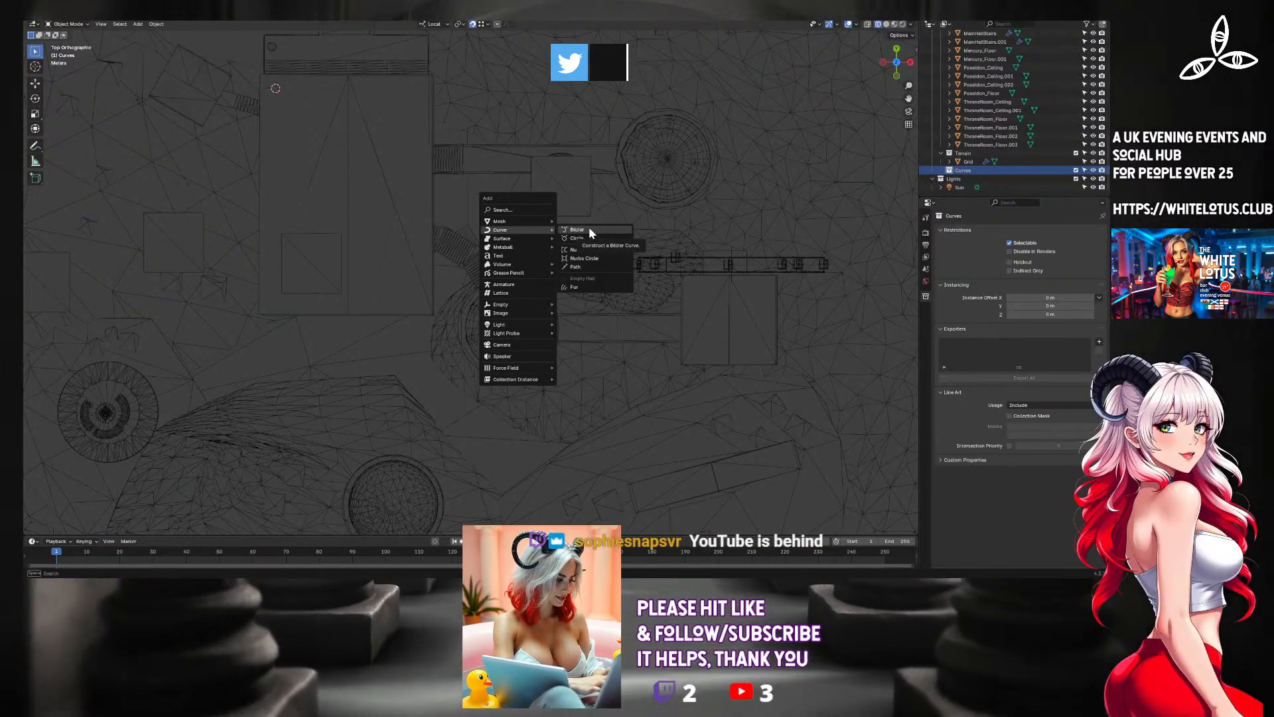
{"action": "left_click", "coordinate": [588, 231]}
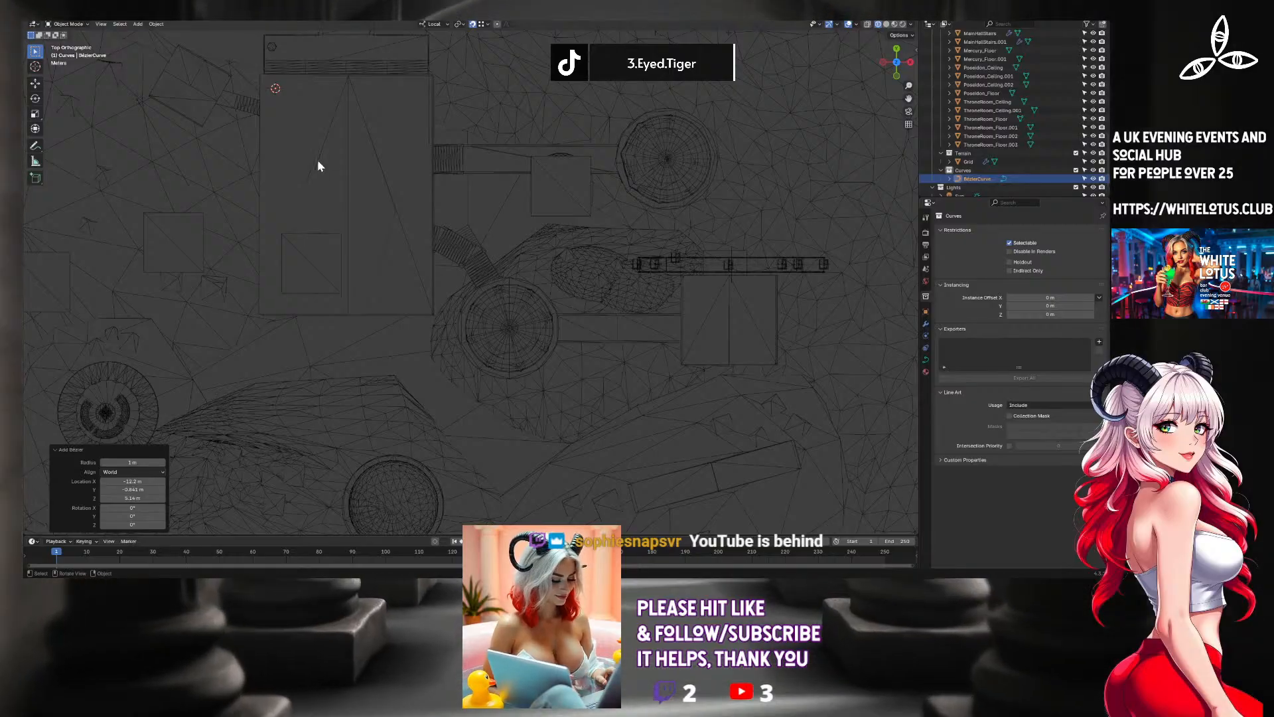
Move the Bezier curve in top view to the end of the curved staircase beside the circular room.
{"action": "key", "text": "g"}
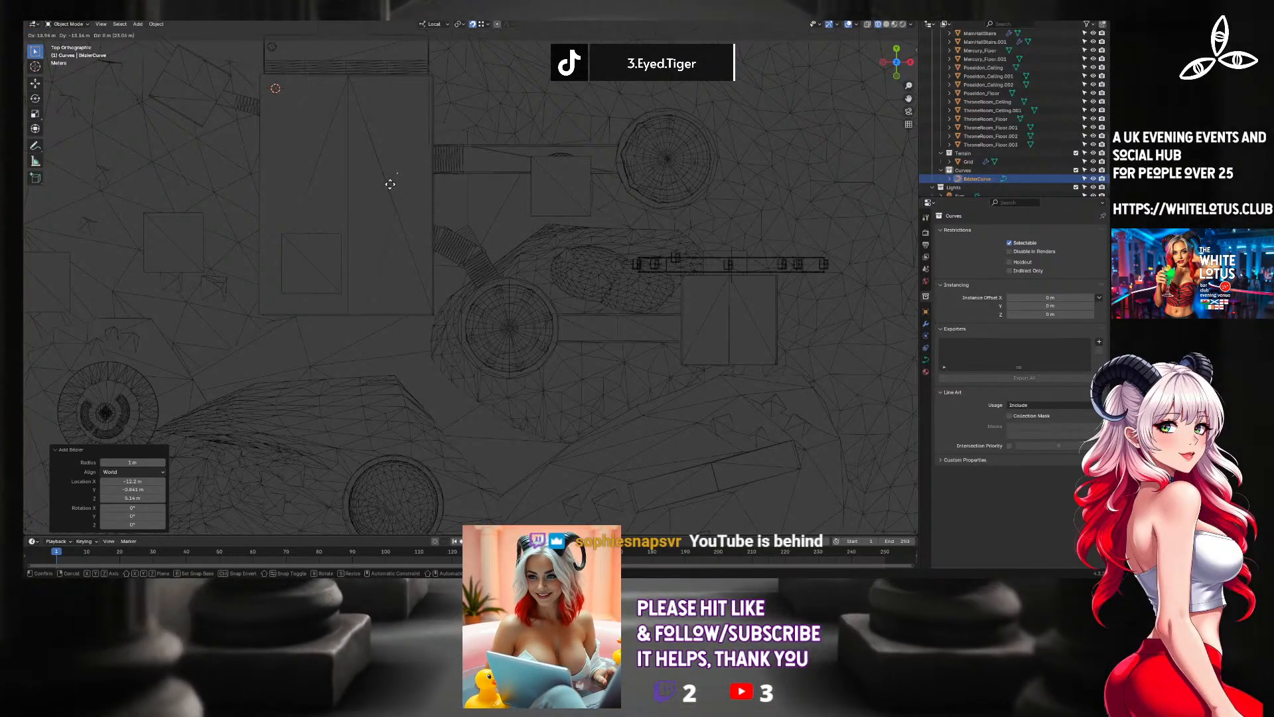
{"action": "left_click", "coordinate": [472, 260]}
{"action": "scroll", "coordinate": [472, 260], "scroll_direction": "up", "scroll_amount": 8}
{"action": "scroll", "coordinate": [472, 257], "scroll_direction": "up", "scroll_amount": 5}
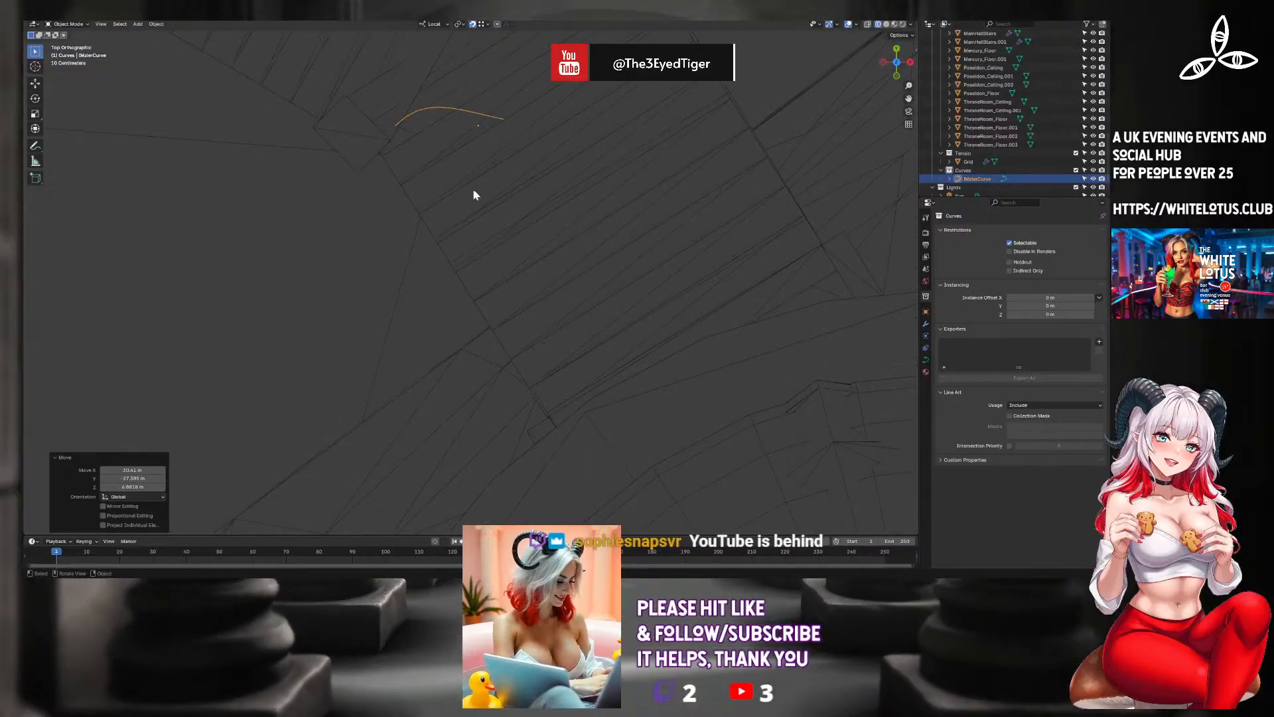
{"action": "middle_click_drag", "start_coordinate": [473, 189], "coordinate": [563, 321], "text": "shift"}
{"action": "scroll", "coordinate": [541, 265], "scroll_direction": "down", "scroll_amount": 1}
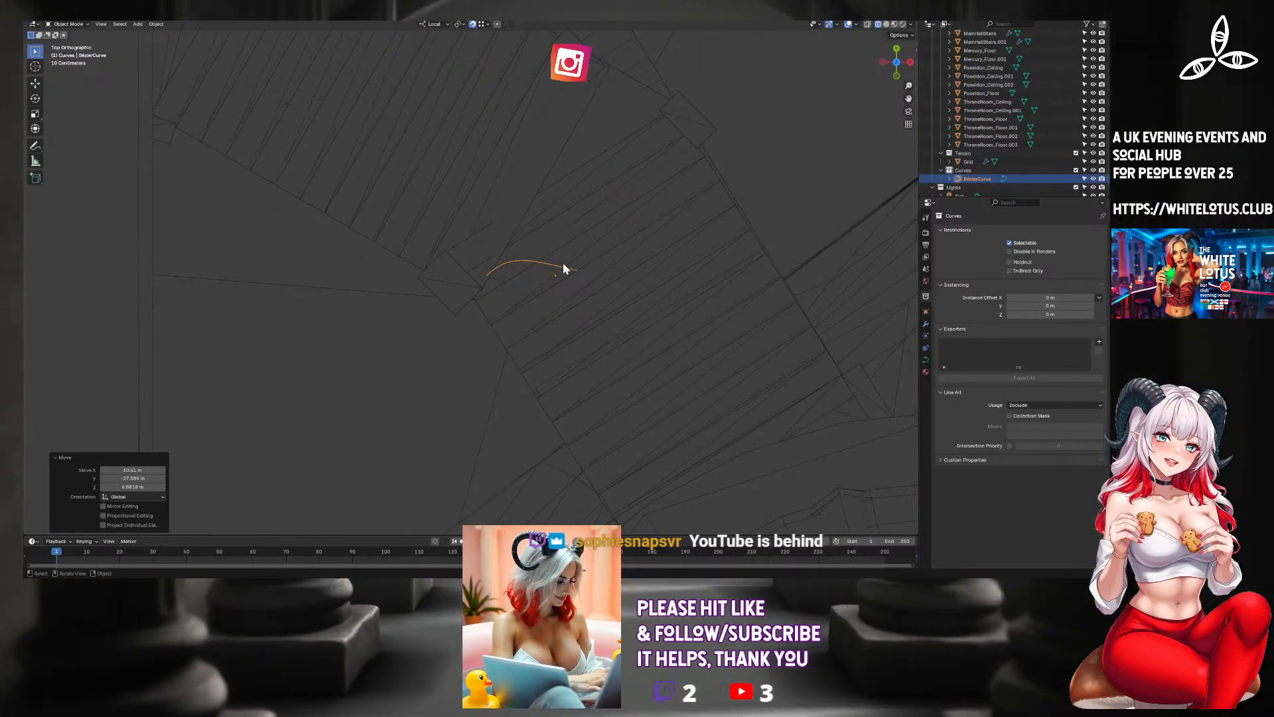
{"action": "scroll", "coordinate": [608, 353], "scroll_direction": "down", "scroll_amount": 3}
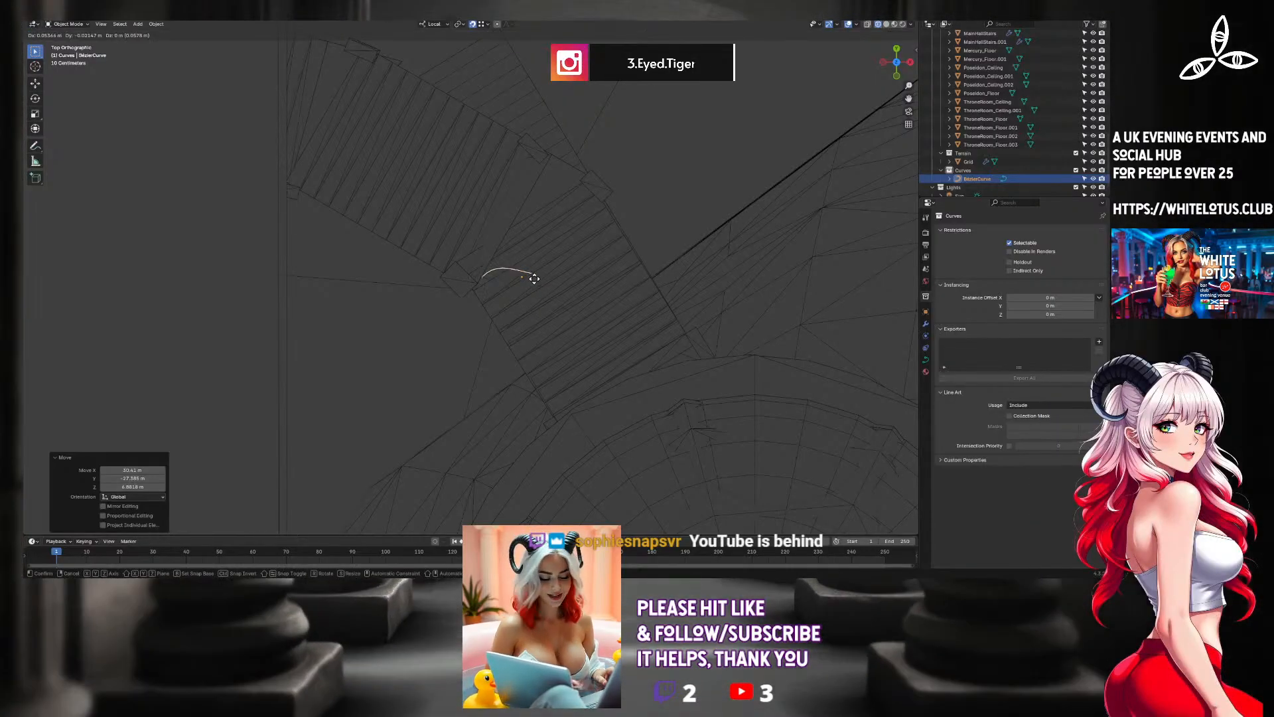
{"action": "key", "text": "g"}
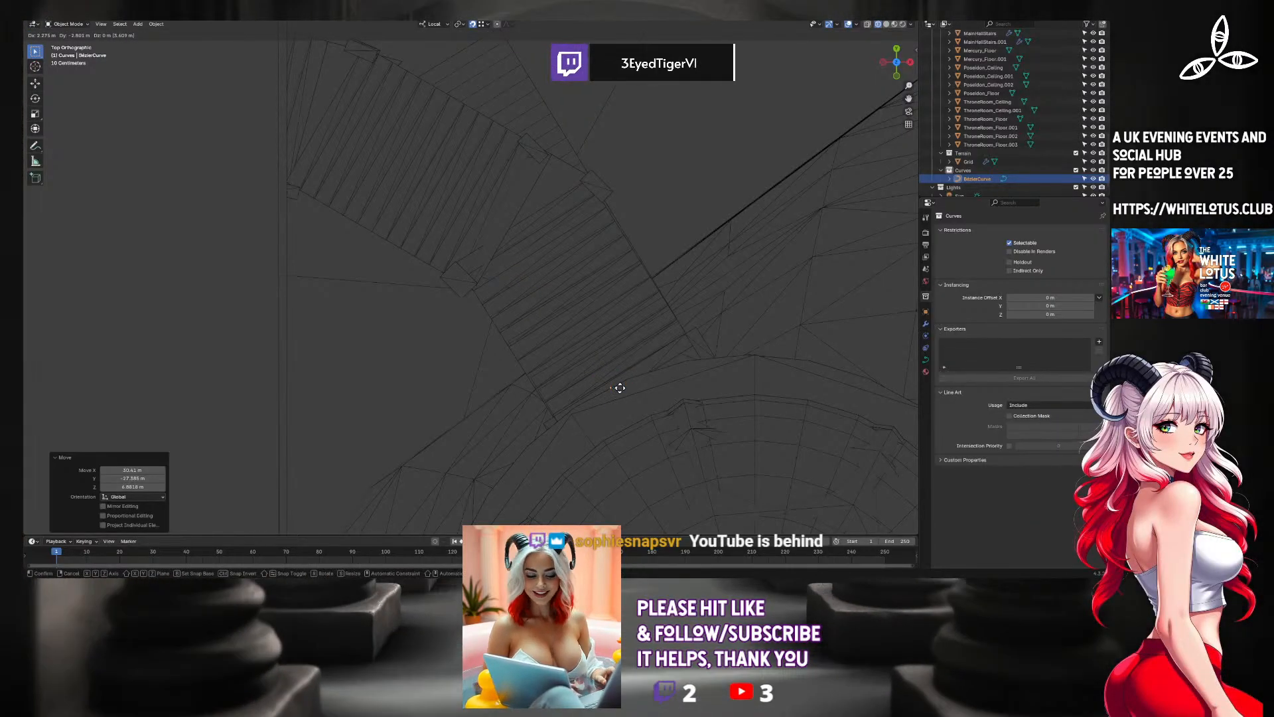
{"action": "left_click", "coordinate": [564, 381]}
Stretch one end control point of the Bezier curve to the opposite end of the curved staircase in top view.
{"action": "key", "text": "Tab"}
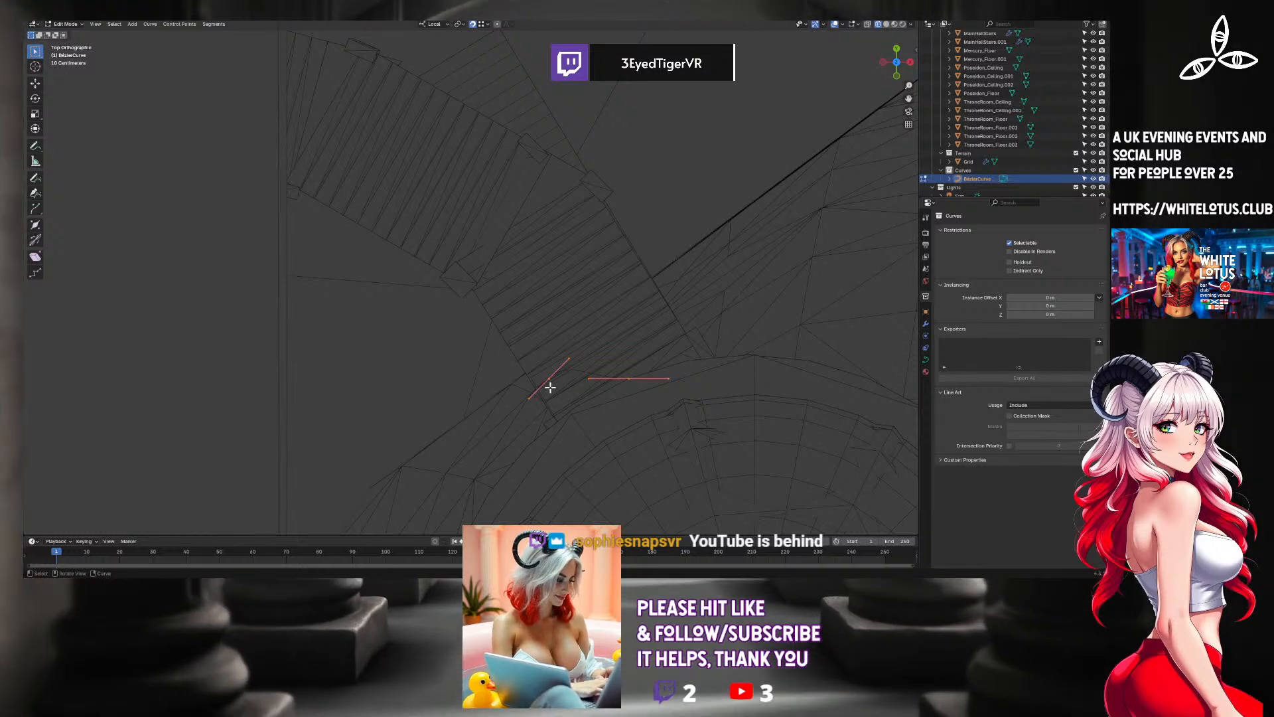
{"action": "left_click", "coordinate": [549, 381]}
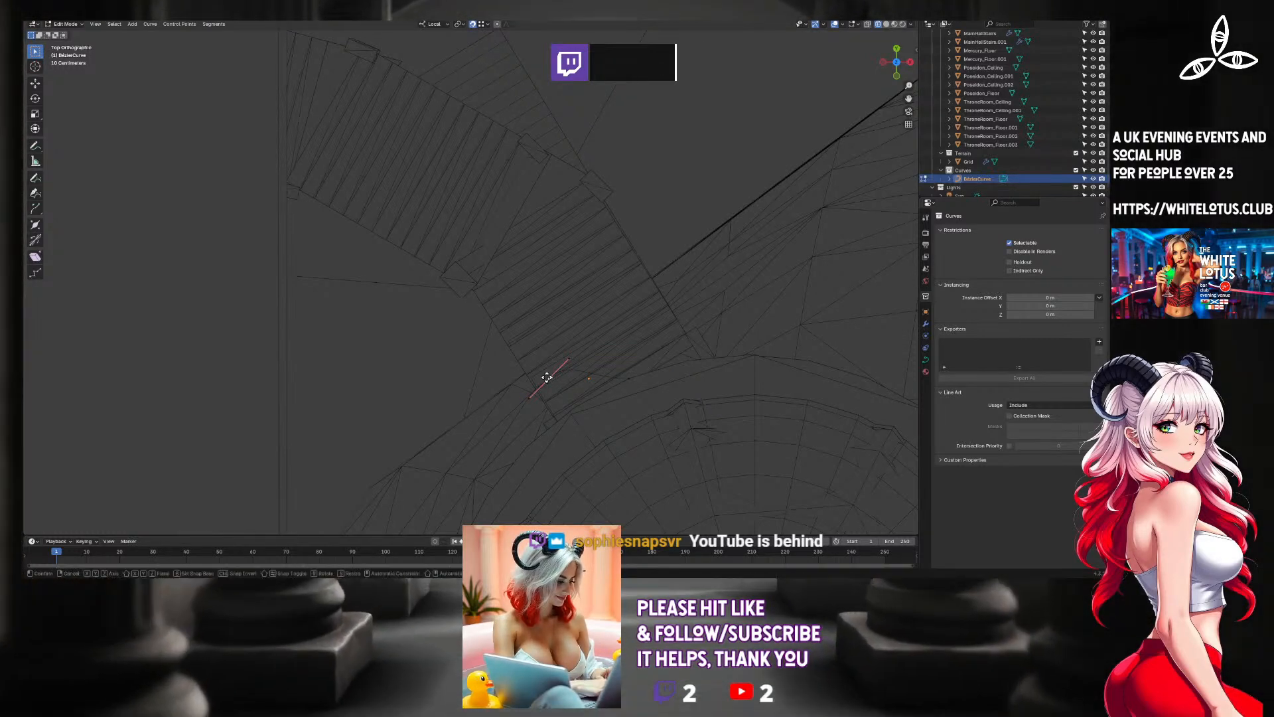
{"action": "key", "text": "g"}
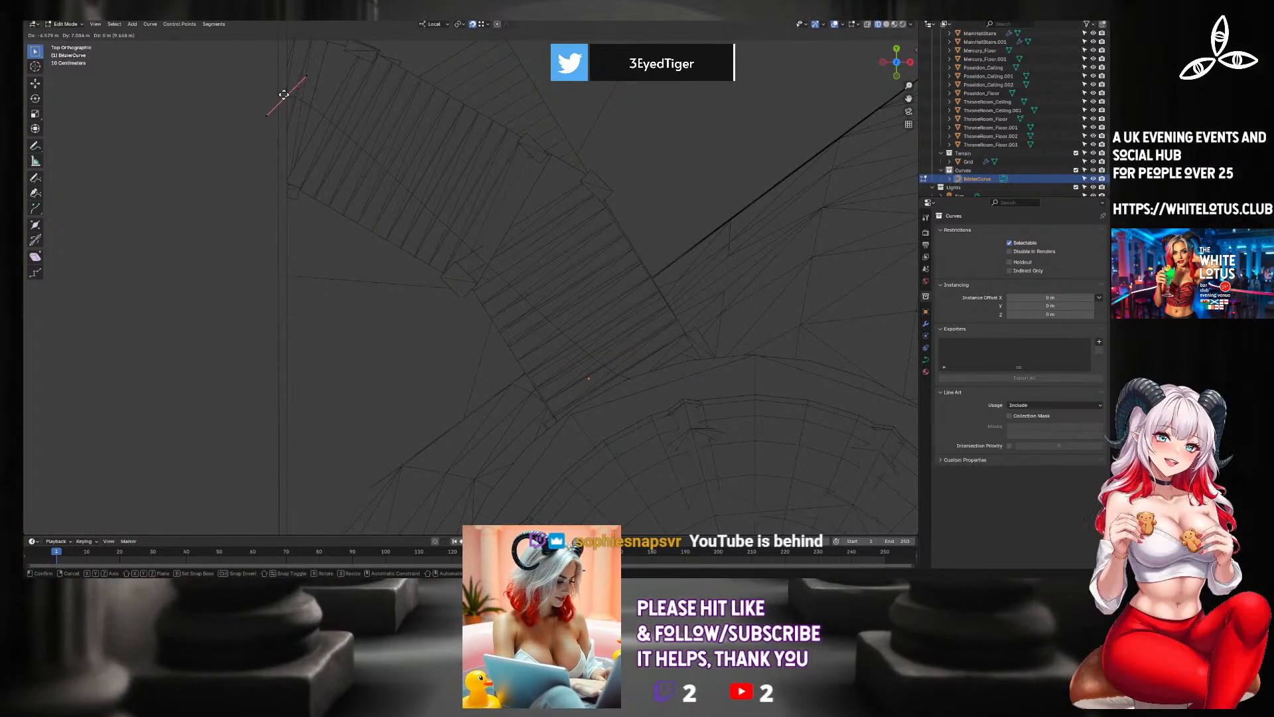
{"action": "left_click", "coordinate": [285, 94]}
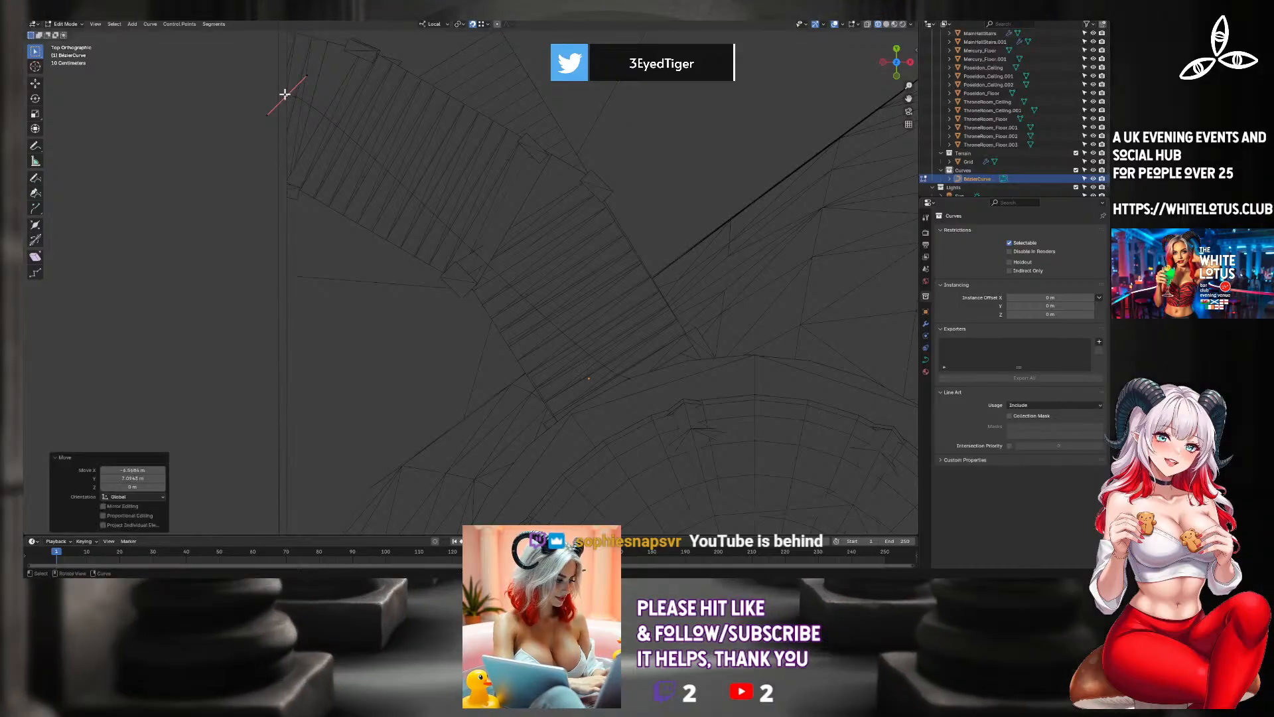
Lower the whole Bezier curve about 7.45 m along its local Z axis to the top level of the curved staircase.
{"action": "middle_click_drag", "start_coordinate": [383, 191], "coordinate": [366, 123]}
{"action": "scroll", "coordinate": [428, 105], "scroll_direction": "down", "scroll_amount": 4}
{"action": "scroll", "coordinate": [429, 106], "scroll_direction": "up", "scroll_amount": 3}
{"action": "scroll", "coordinate": [447, 146], "scroll_direction": "up", "scroll_amount": 4}
{"action": "scroll", "coordinate": [448, 143], "scroll_direction": "down", "scroll_amount": 2}
{"action": "middle_click_drag", "start_coordinate": [472, 113], "coordinate": [470, 290], "text": "shift"}
{"action": "scroll", "coordinate": [457, 284], "scroll_direction": "up", "scroll_amount": 3}
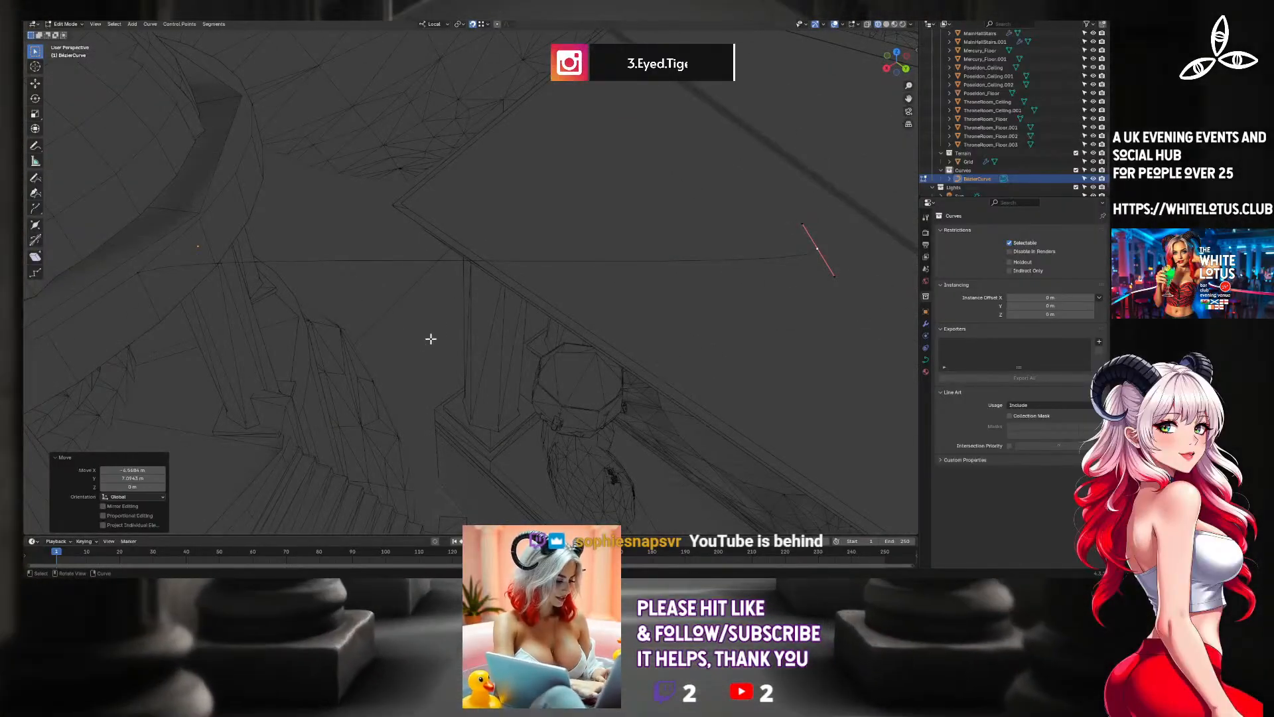
{"action": "left_click", "coordinate": [276, 261]}
{"action": "key", "text": "Tab"}
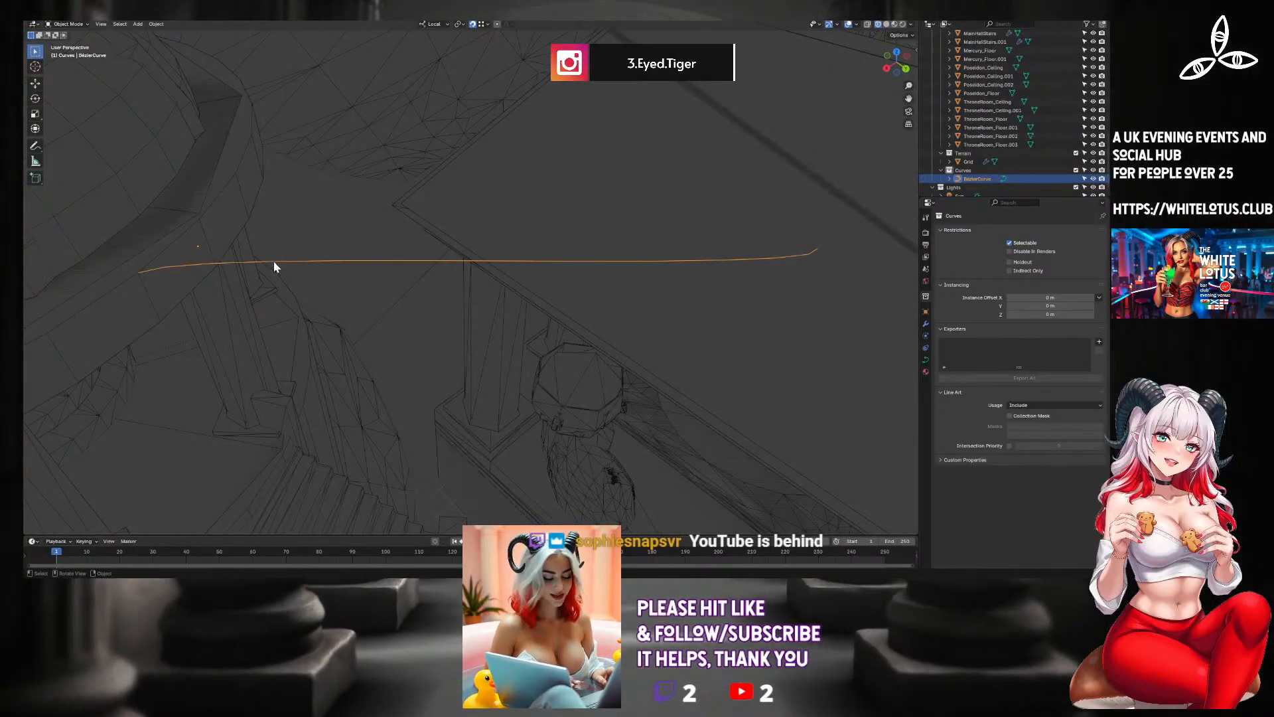
{"action": "middle_click_drag", "start_coordinate": [267, 286], "coordinate": [269, 279]}
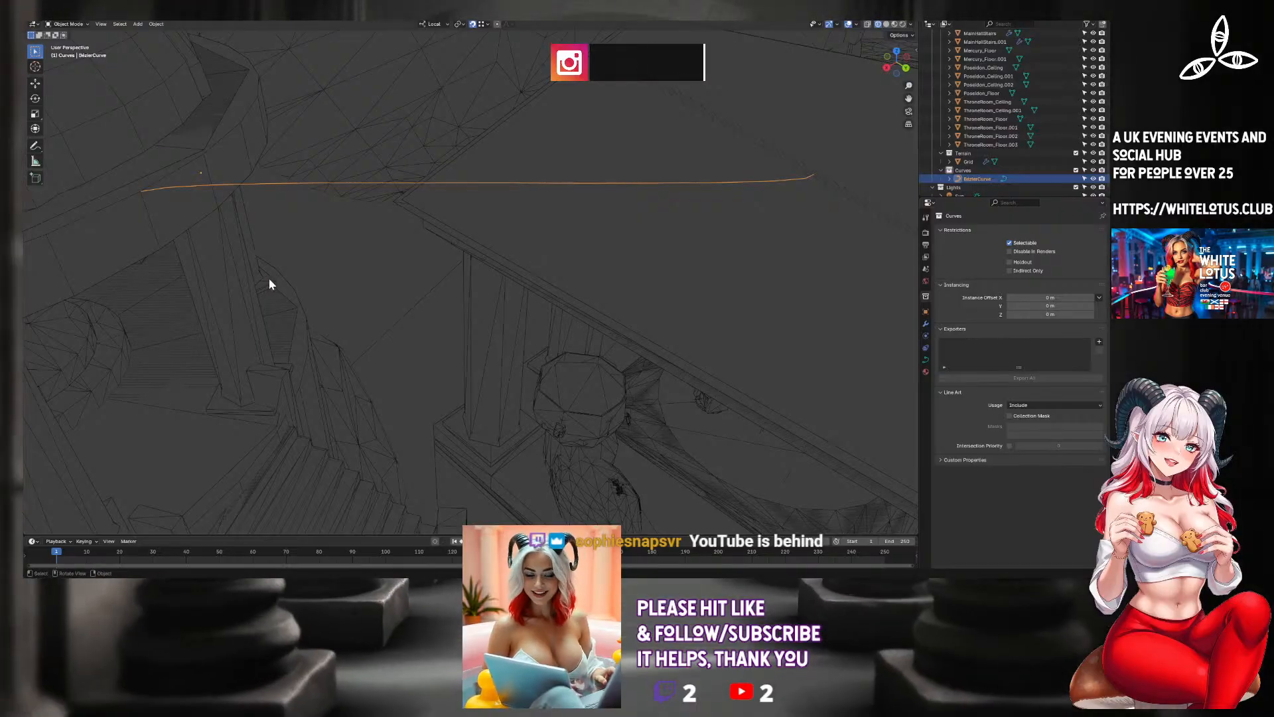
{"action": "key", "text": "g"}
{"action": "key", "text": "z"}
{"action": "key", "text": "z"}
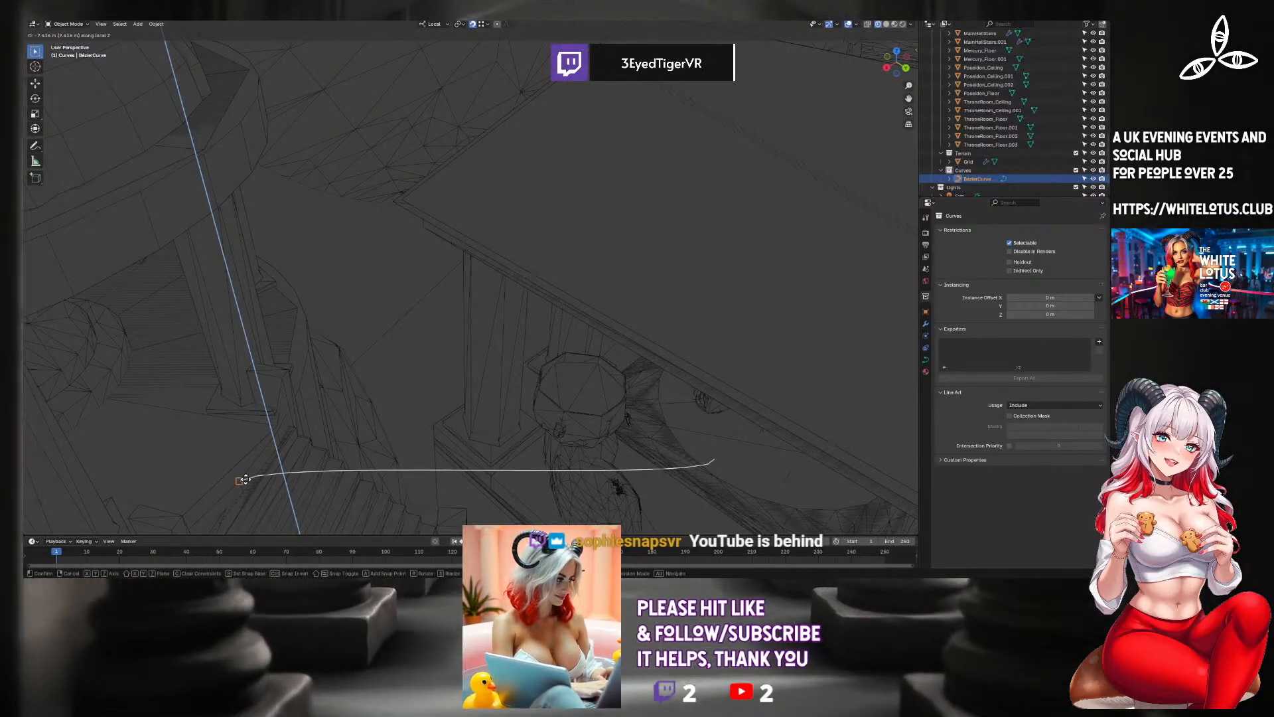
{"action": "left_click", "coordinate": [245, 479]}
Lower the curve's selected end control point in back view to the foot of the curved staircase.
{"action": "middle_click_drag", "start_coordinate": [677, 463], "coordinate": [683, 203]}
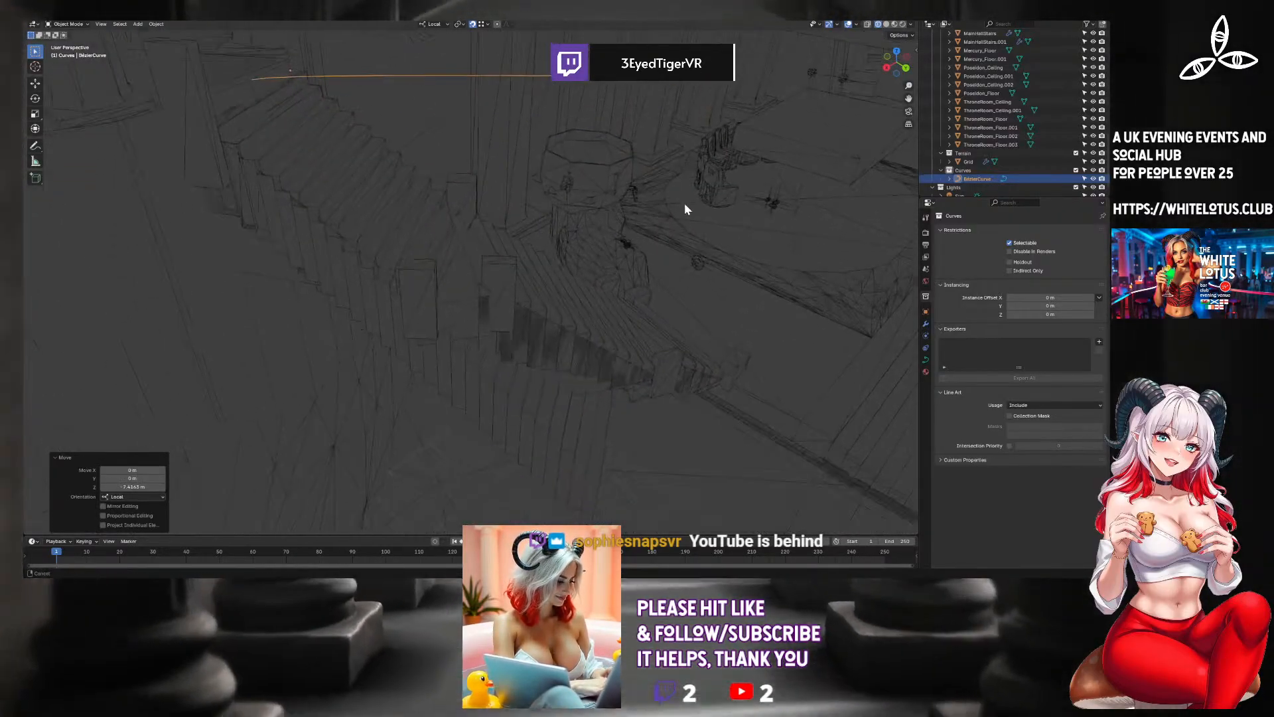
{"action": "key", "text": "Tab"}
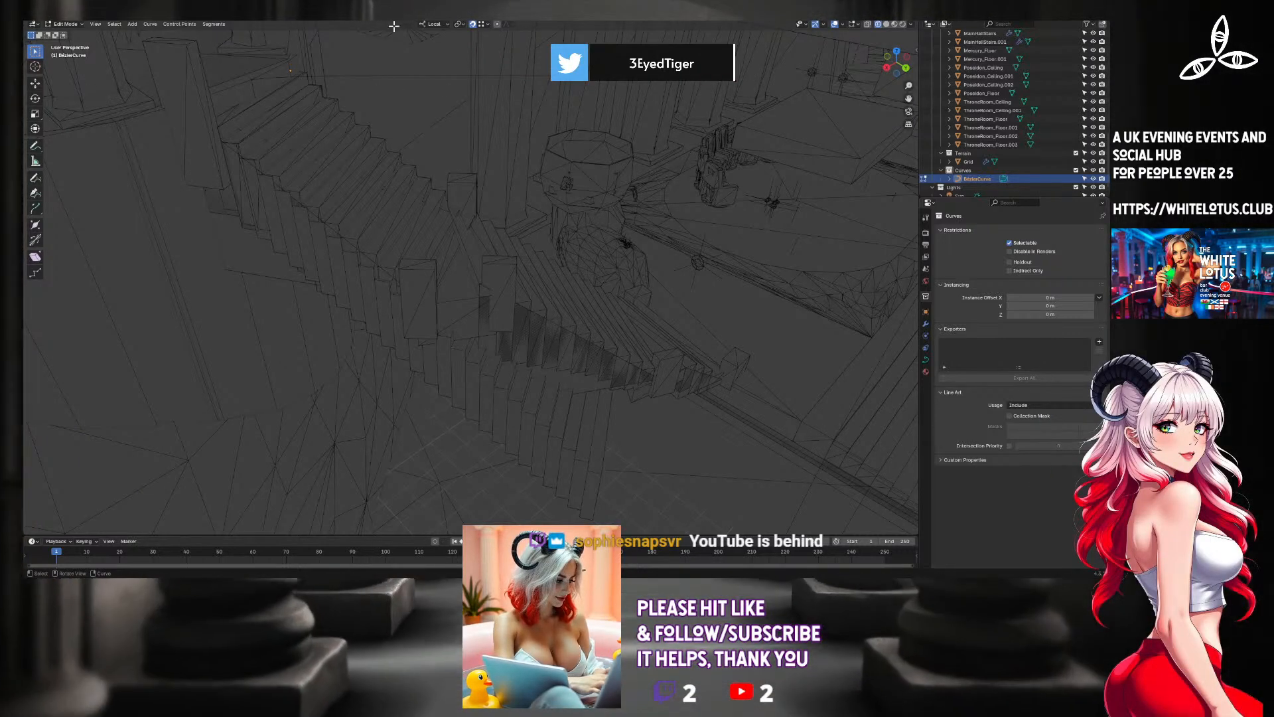
{"action": "left_click", "coordinate": [885, 69]}
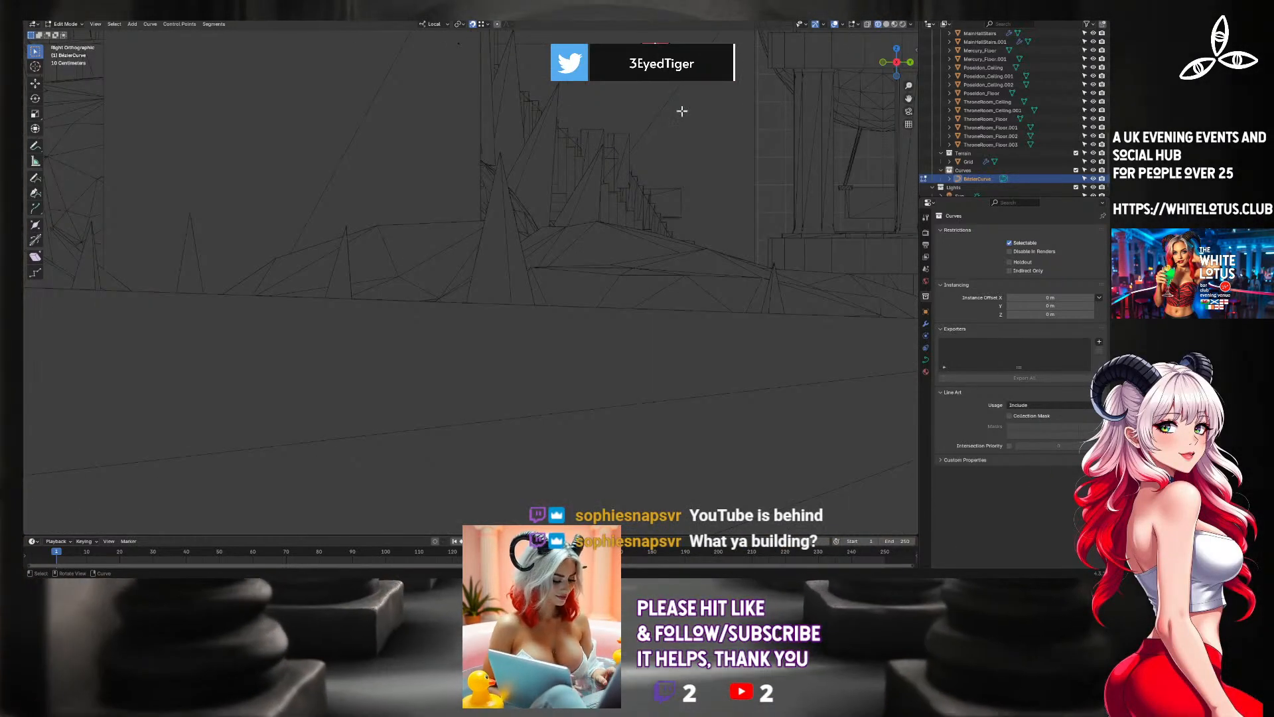
{"action": "middle_click_drag", "start_coordinate": [721, 92], "coordinate": [462, 188], "text": "shift"}
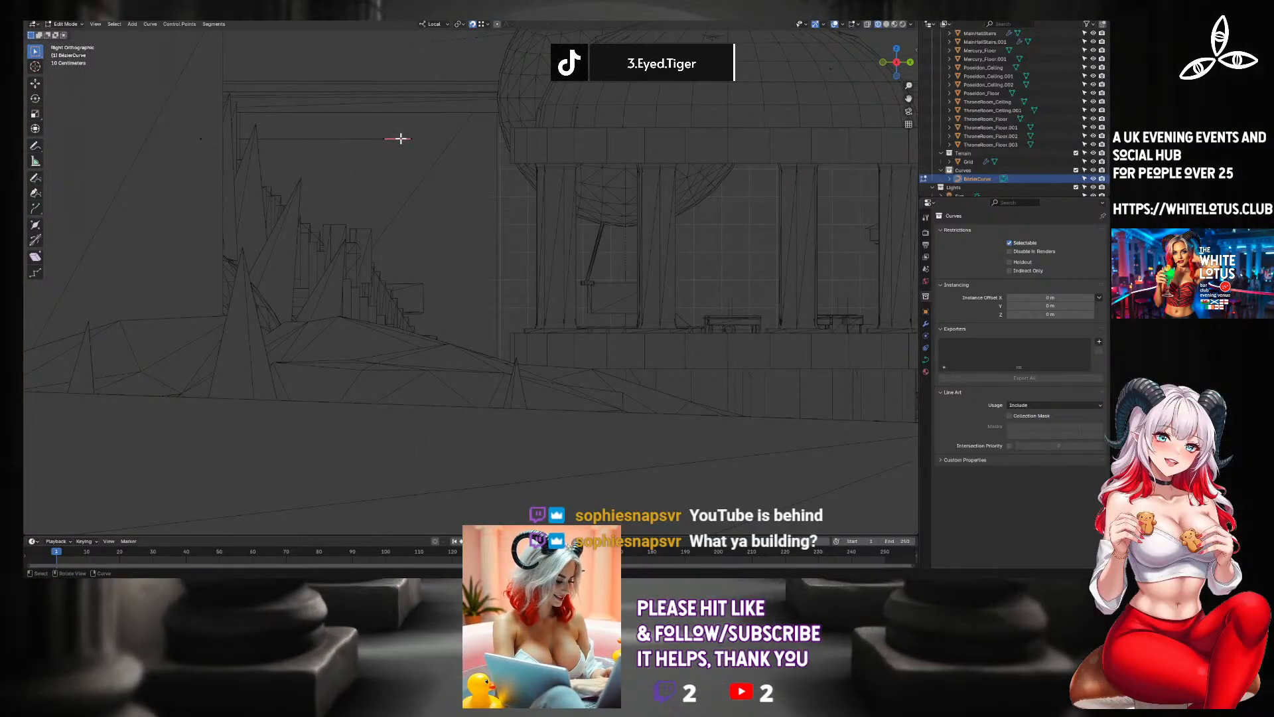
{"action": "left_click", "coordinate": [882, 64]}
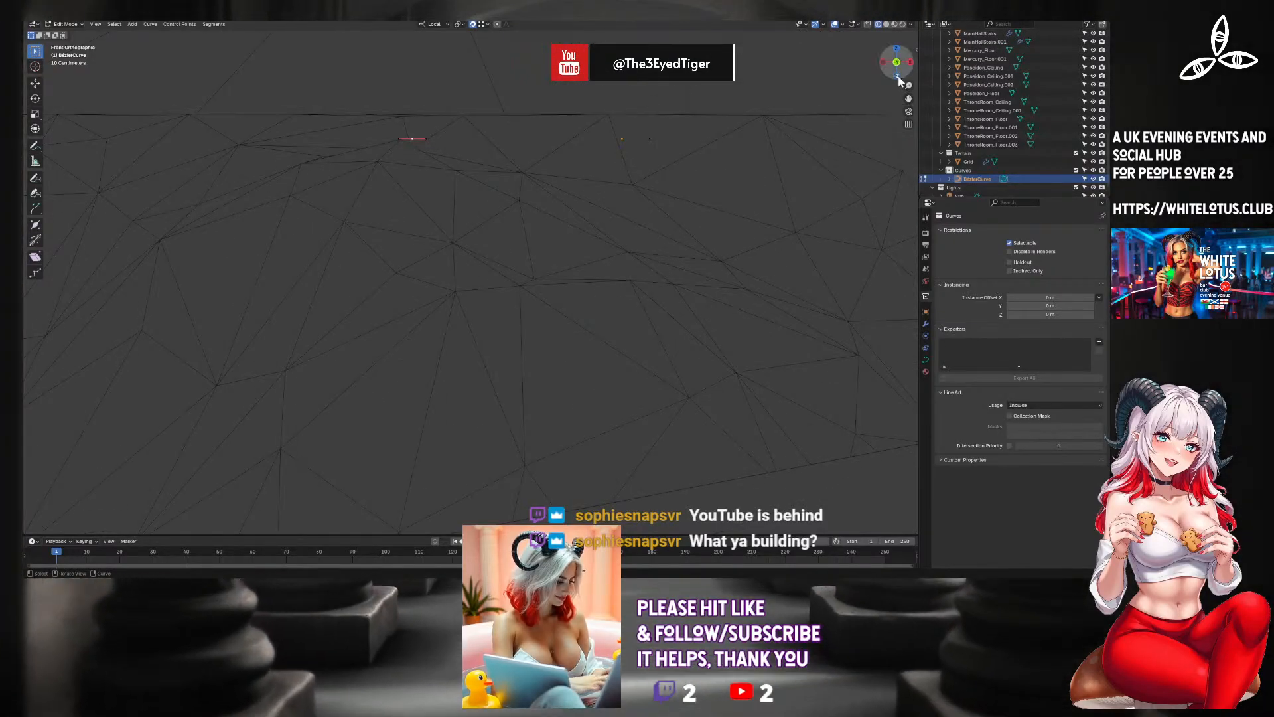
{"action": "left_click", "coordinate": [883, 64]}
{"action": "left_click", "coordinate": [883, 65]}
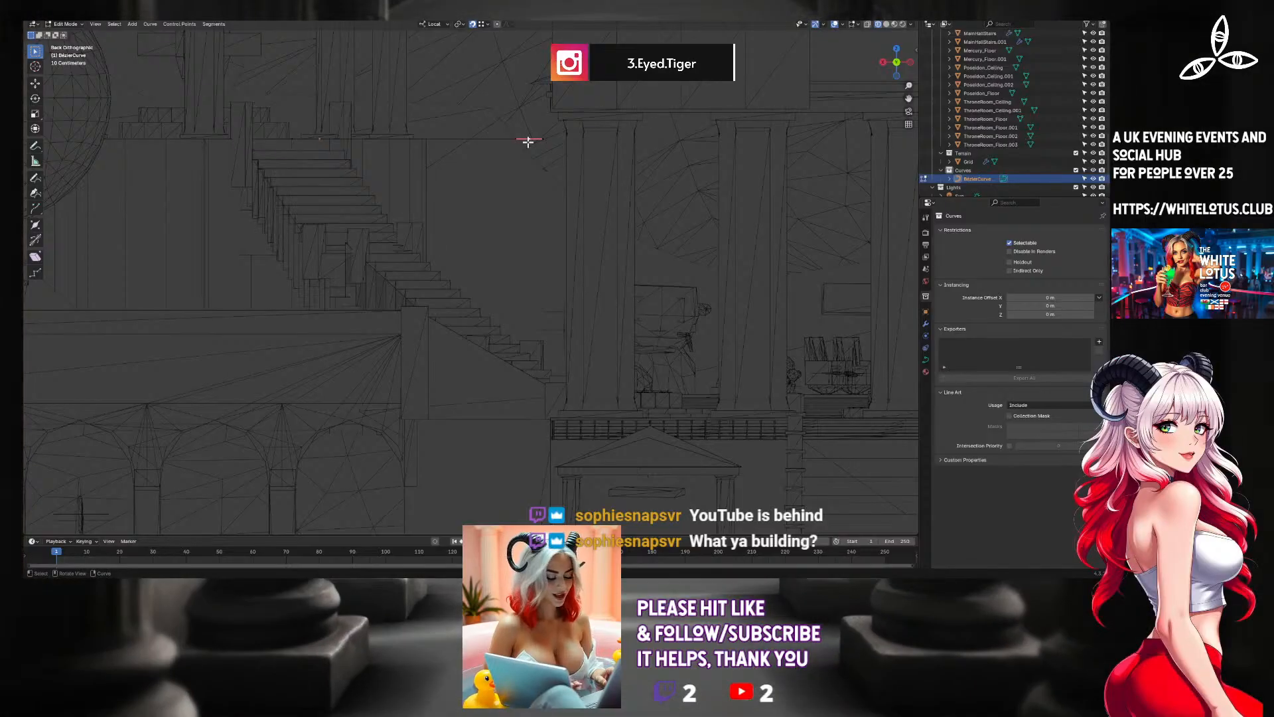
{"action": "key", "text": "g"}
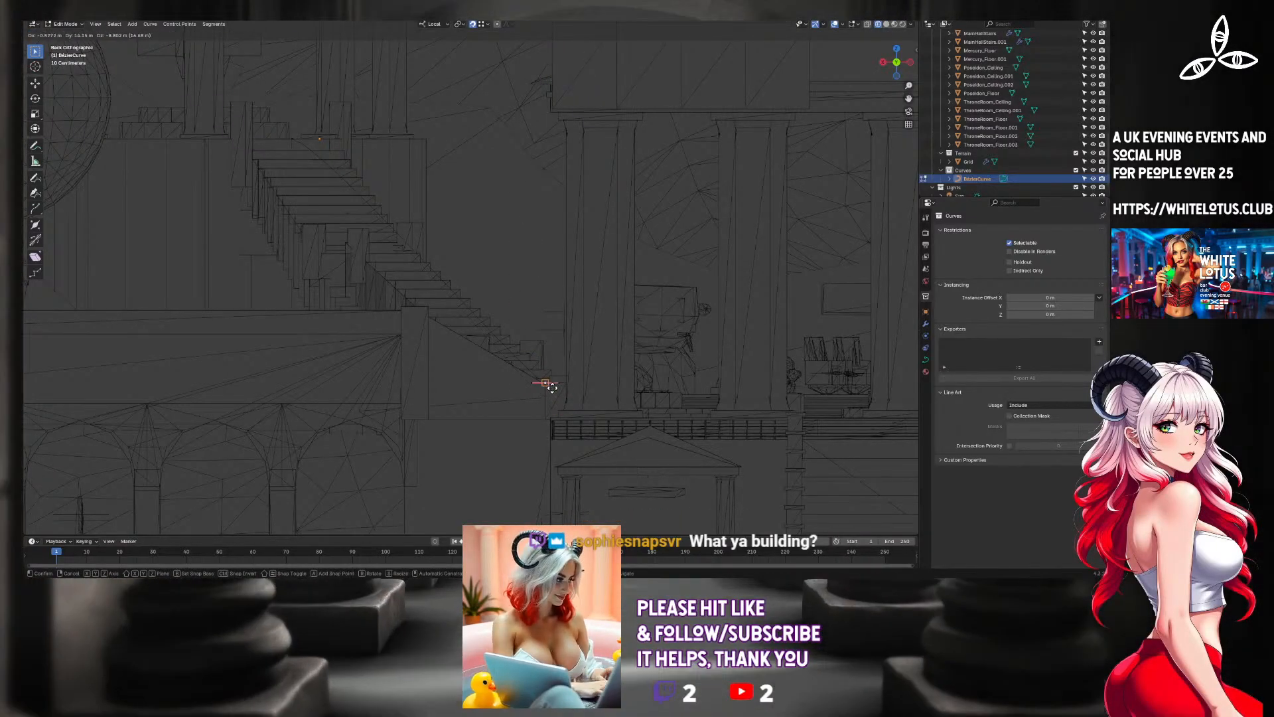
{"action": "left_click", "coordinate": [552, 387]}
Try to shift the lowered end control point sideways in perspective onto the foot of the curved staircase.
{"action": "middle_click_drag", "start_coordinate": [551, 356], "coordinate": [637, 408]}
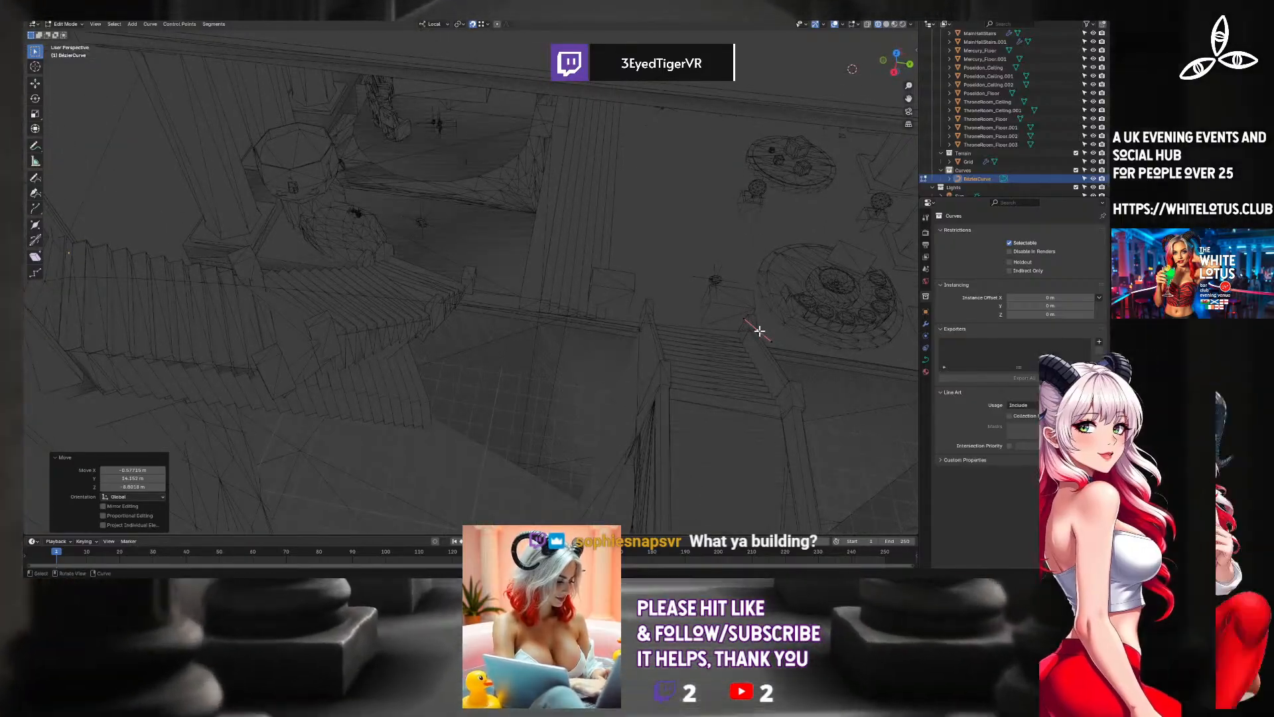
{"action": "key", "text": "g"}
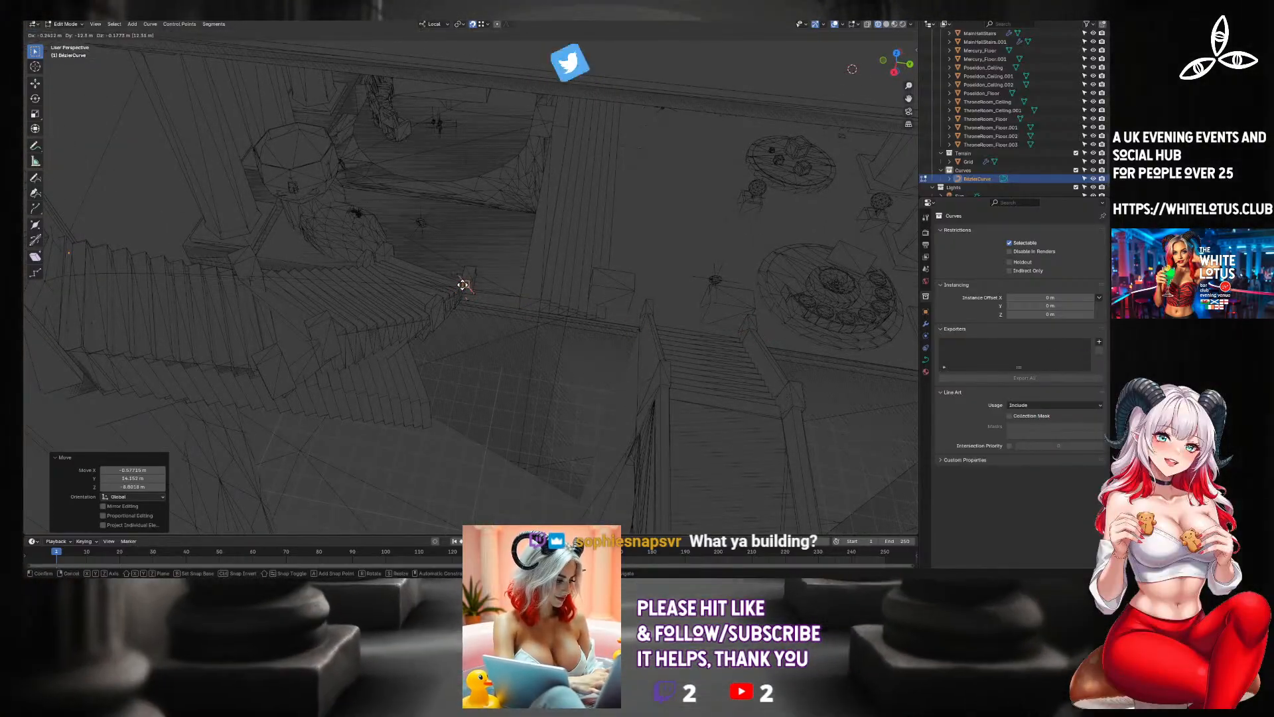
{"action": "left_click", "coordinate": [508, 284]}
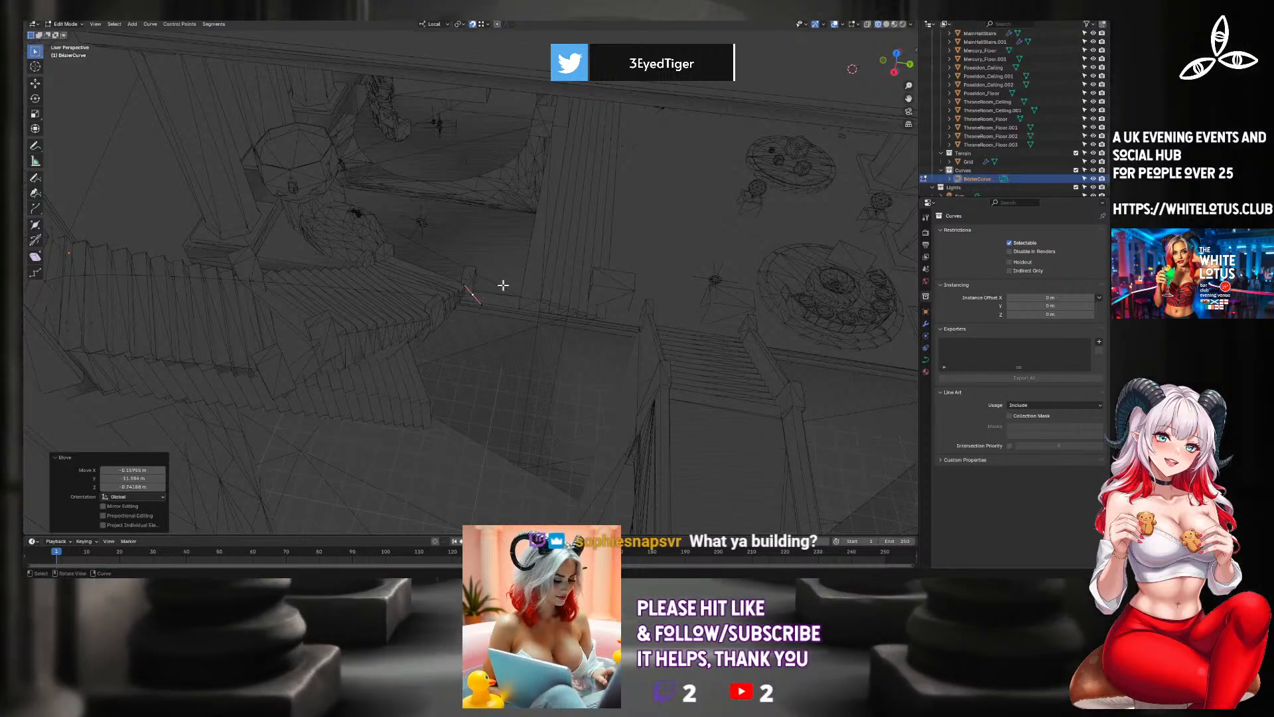
{"action": "middle_click_drag", "start_coordinate": [500, 284], "coordinate": [540, 216]}
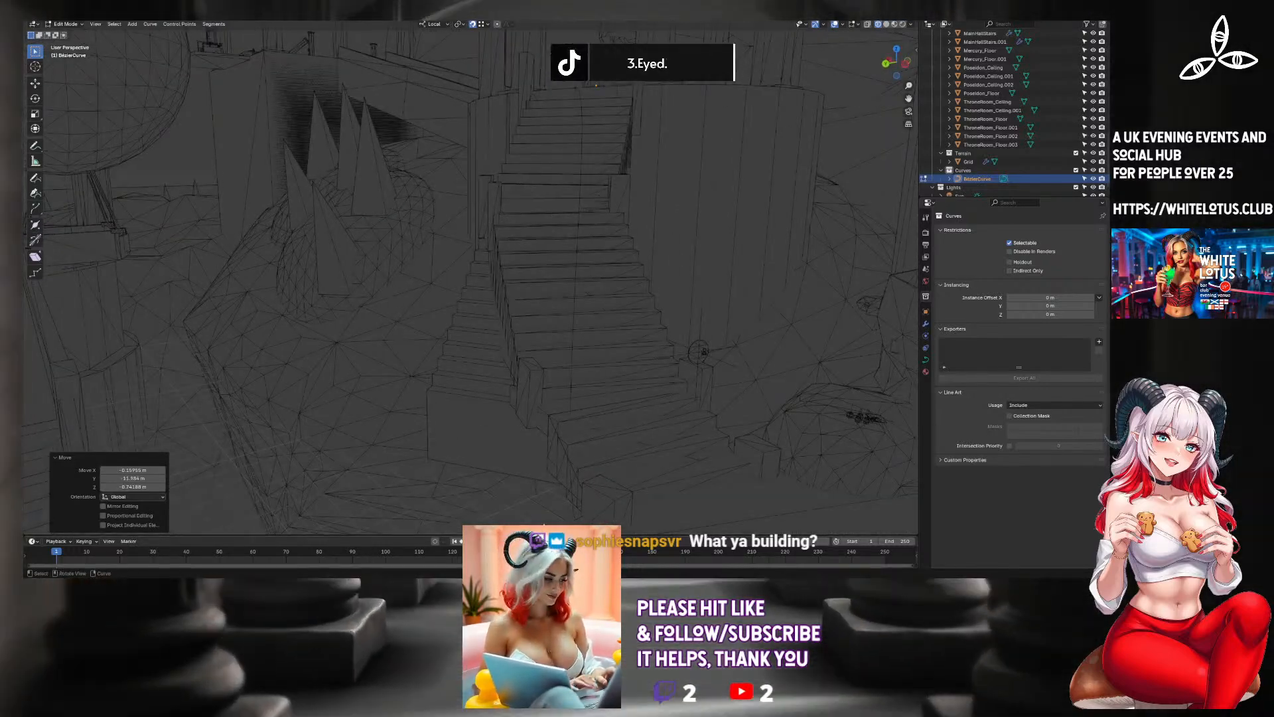
{"action": "key", "text": "ctrl+z"}
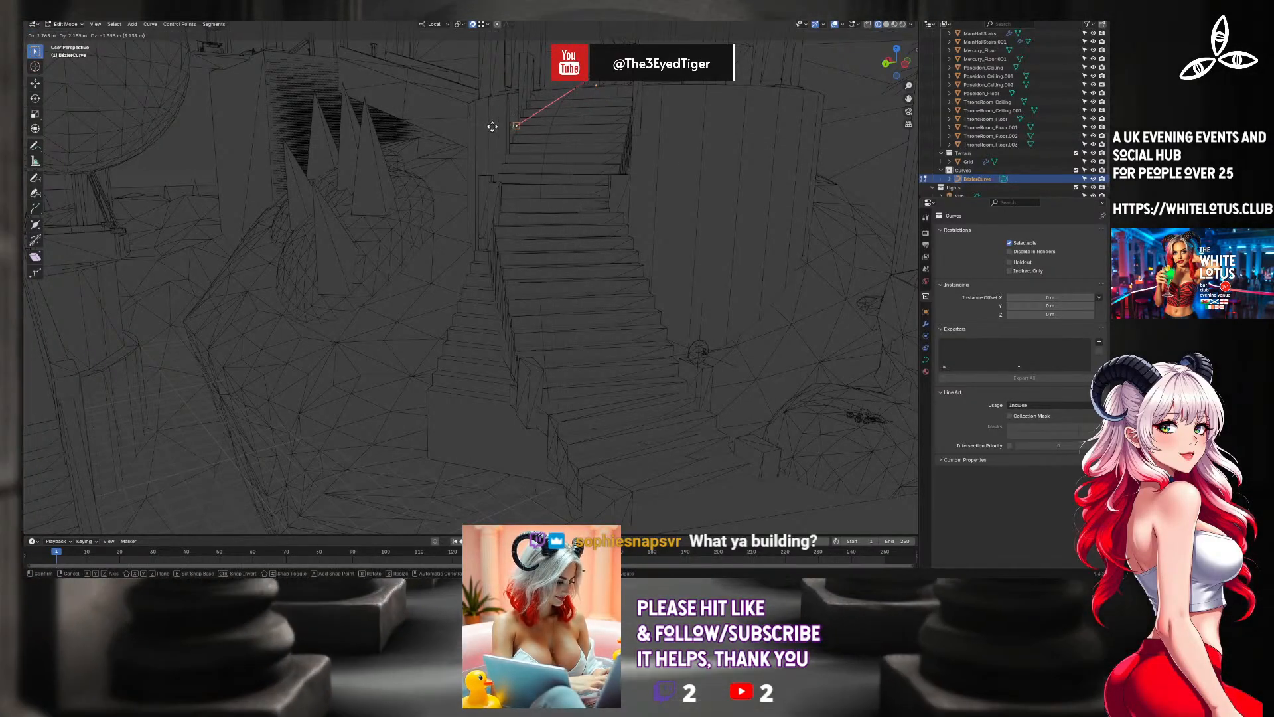
Reposition the curve's end control point in perspective at the foot of the curved staircase, in front of its lowest step.
{"action": "left_click", "coordinate": [455, 156]}
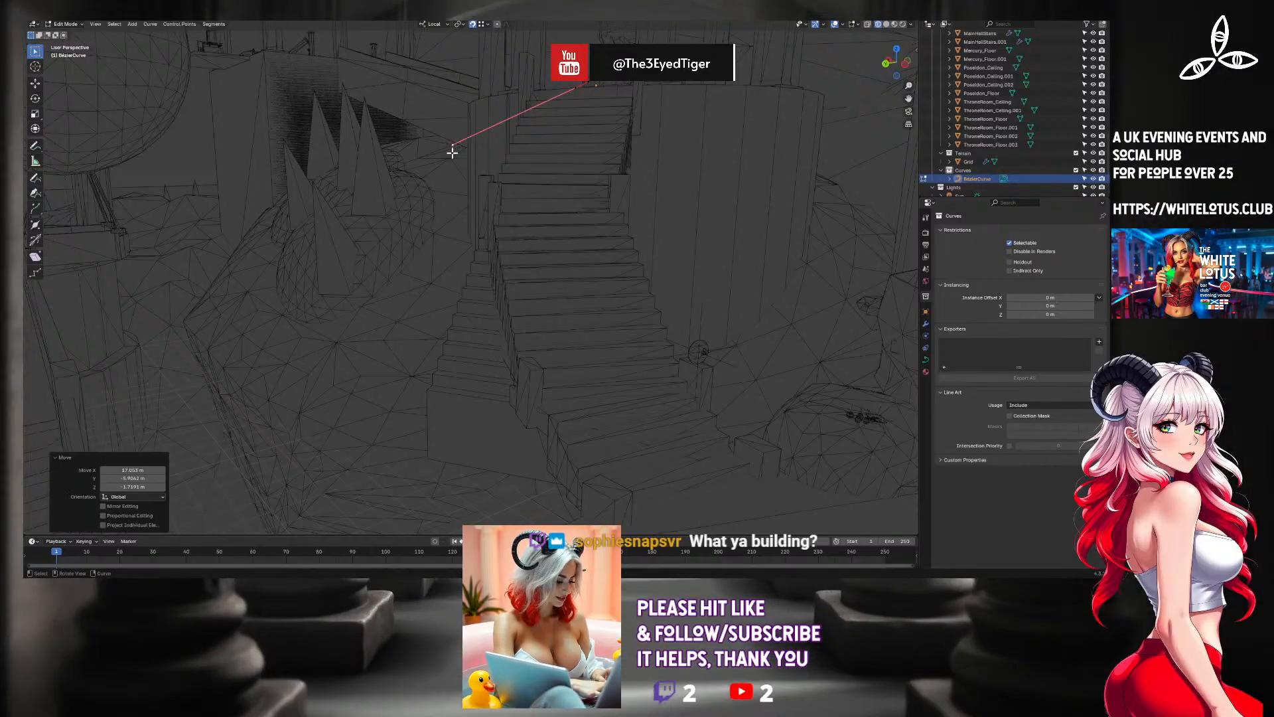
{"action": "middle_click_drag", "start_coordinate": [628, 421], "coordinate": [399, 373]}
{"action": "right_click", "coordinate": [390, 374], "text": "ctrl"}
{"action": "key", "text": "g"}
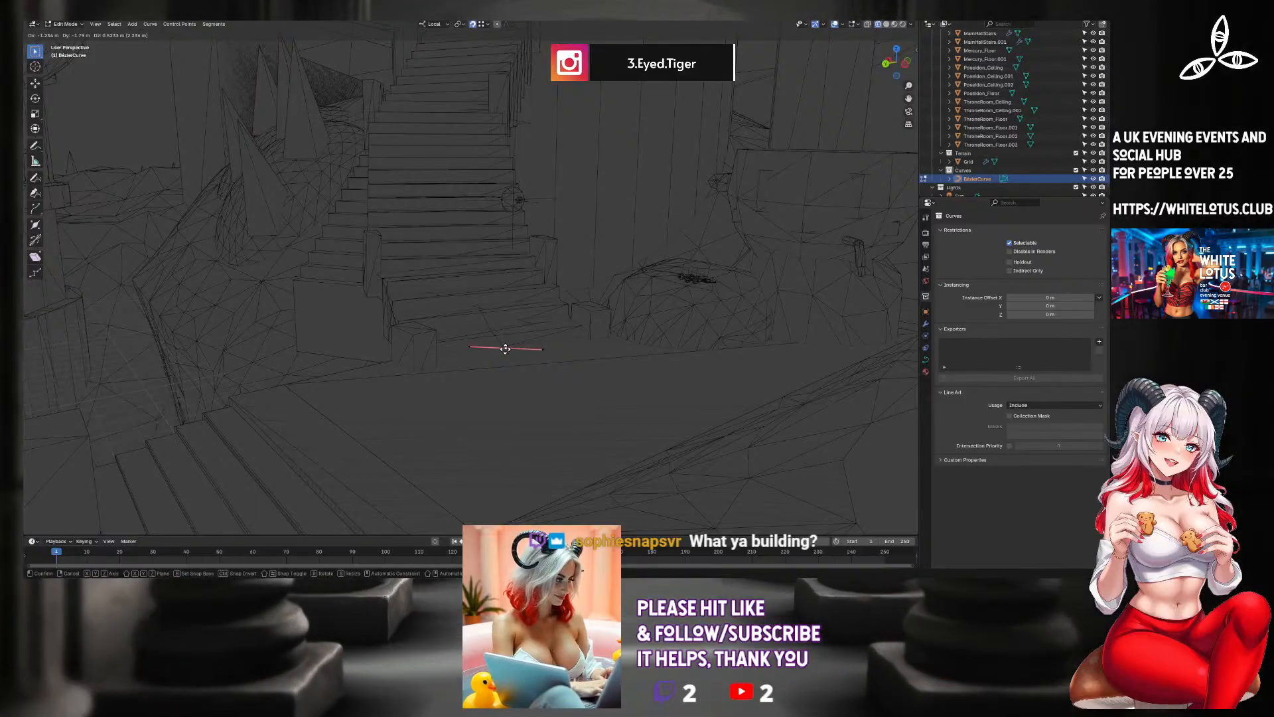
{"action": "left_click", "coordinate": [499, 348]}
Fine-tune the curve's end control point down to floor level in front of the lowest step and check its placement from above.
{"action": "middle_click_drag", "start_coordinate": [447, 221], "coordinate": [440, 268]}
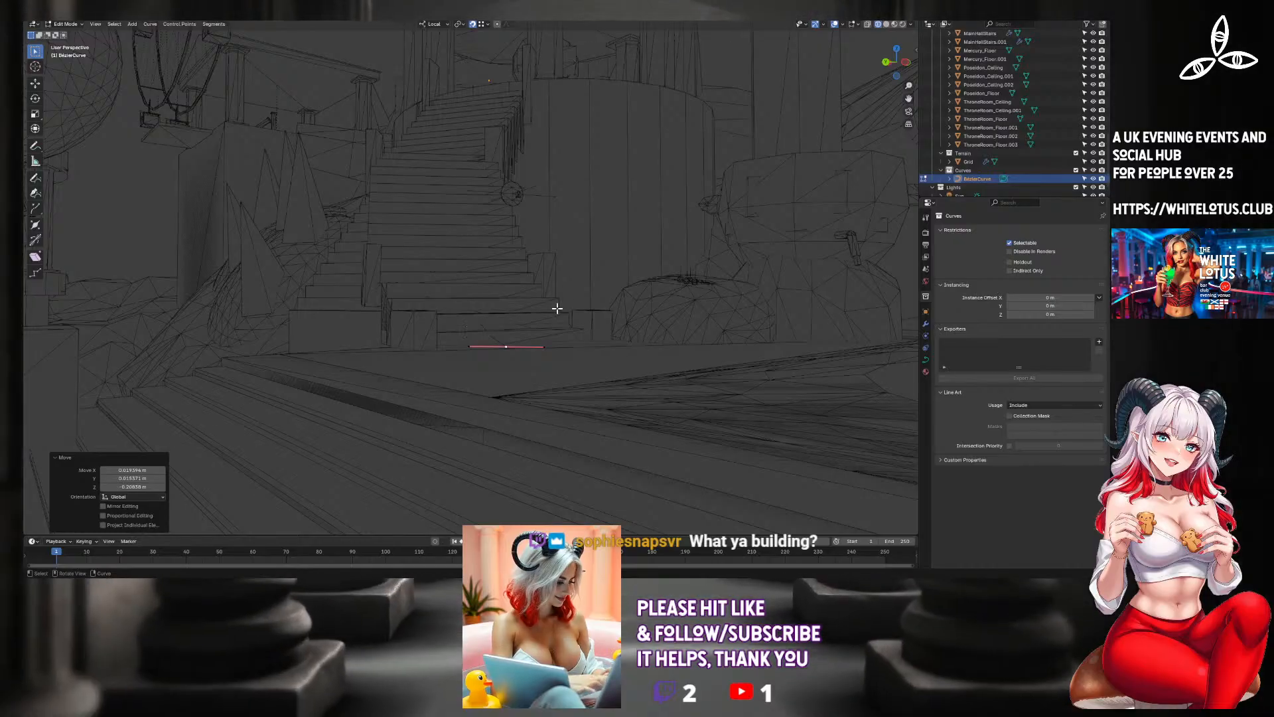
{"action": "scroll", "coordinate": [500, 258], "scroll_direction": "down", "scroll_amount": 10}
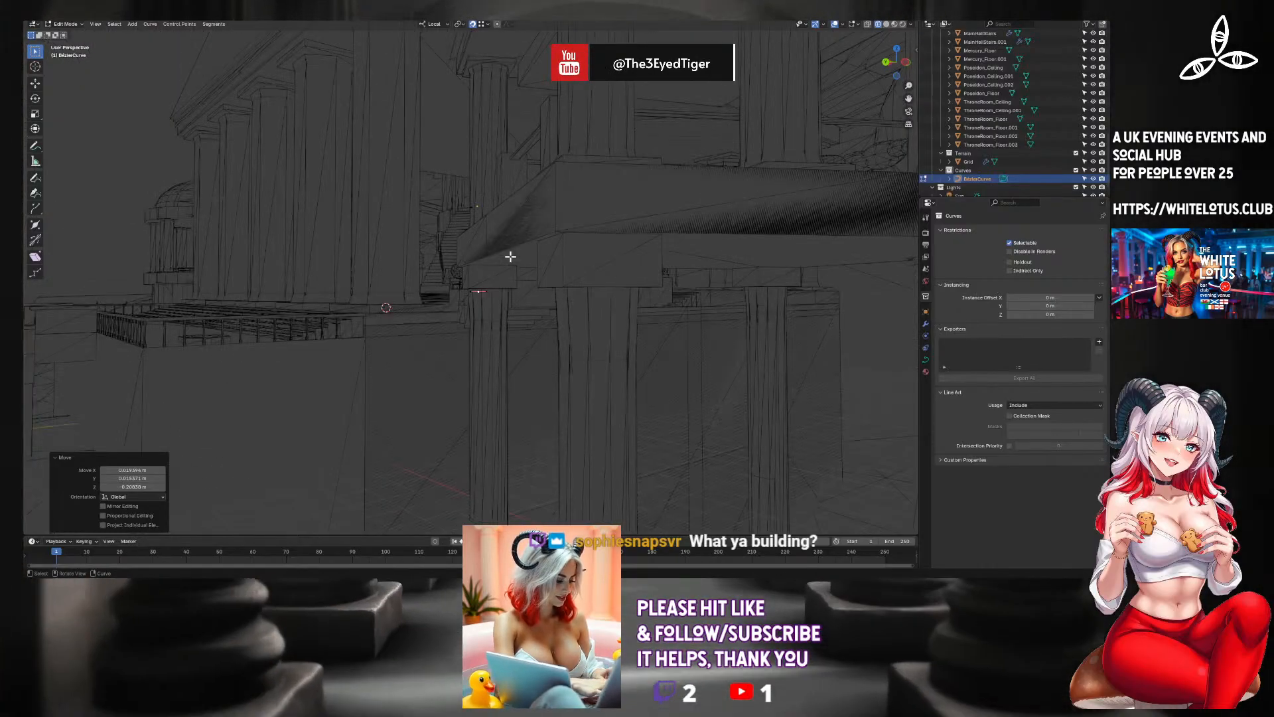
{"action": "middle_click_drag", "start_coordinate": [531, 238], "coordinate": [512, 256]}
{"action": "scroll", "coordinate": [511, 256], "scroll_direction": "up", "scroll_amount": 6}
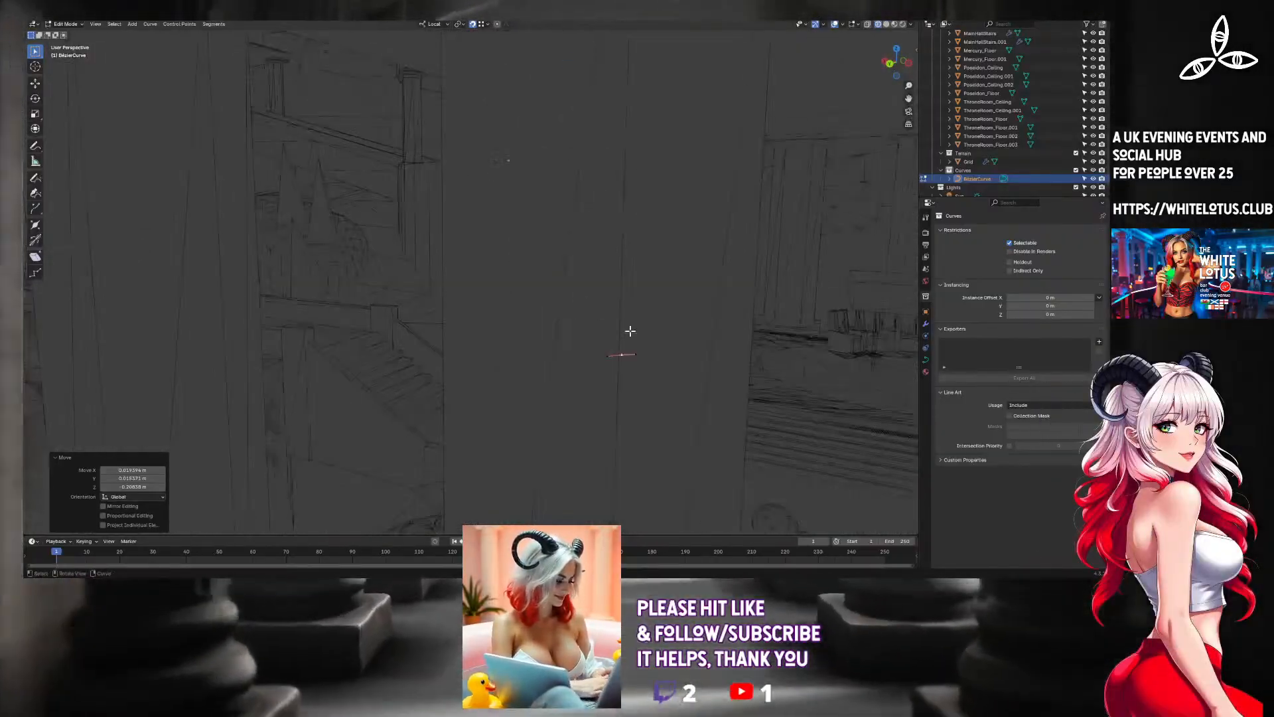
{"action": "middle_click_drag", "start_coordinate": [628, 330], "coordinate": [616, 426]}
{"action": "middle_click_drag", "start_coordinate": [558, 178], "coordinate": [549, 346], "text": "shift"}
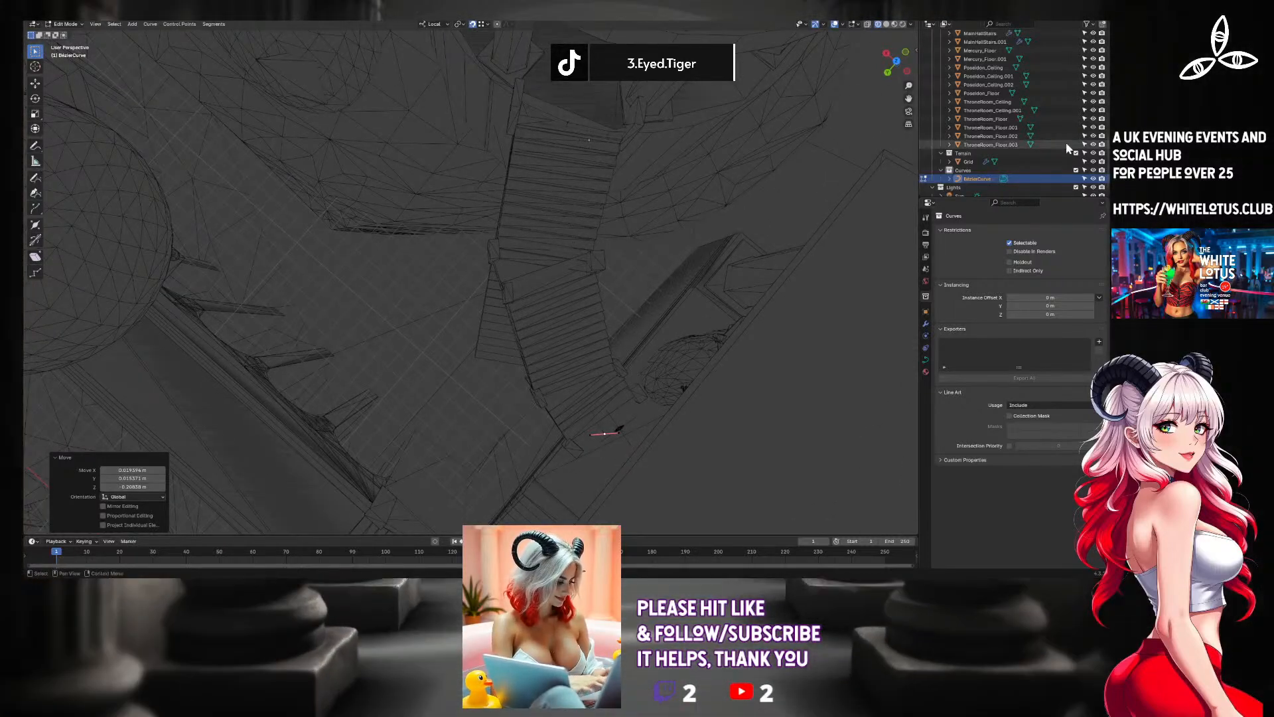
Rename the Bezier curve object to Pube and leave its edit mode.
{"action": "double_click", "coordinate": [992, 180]}
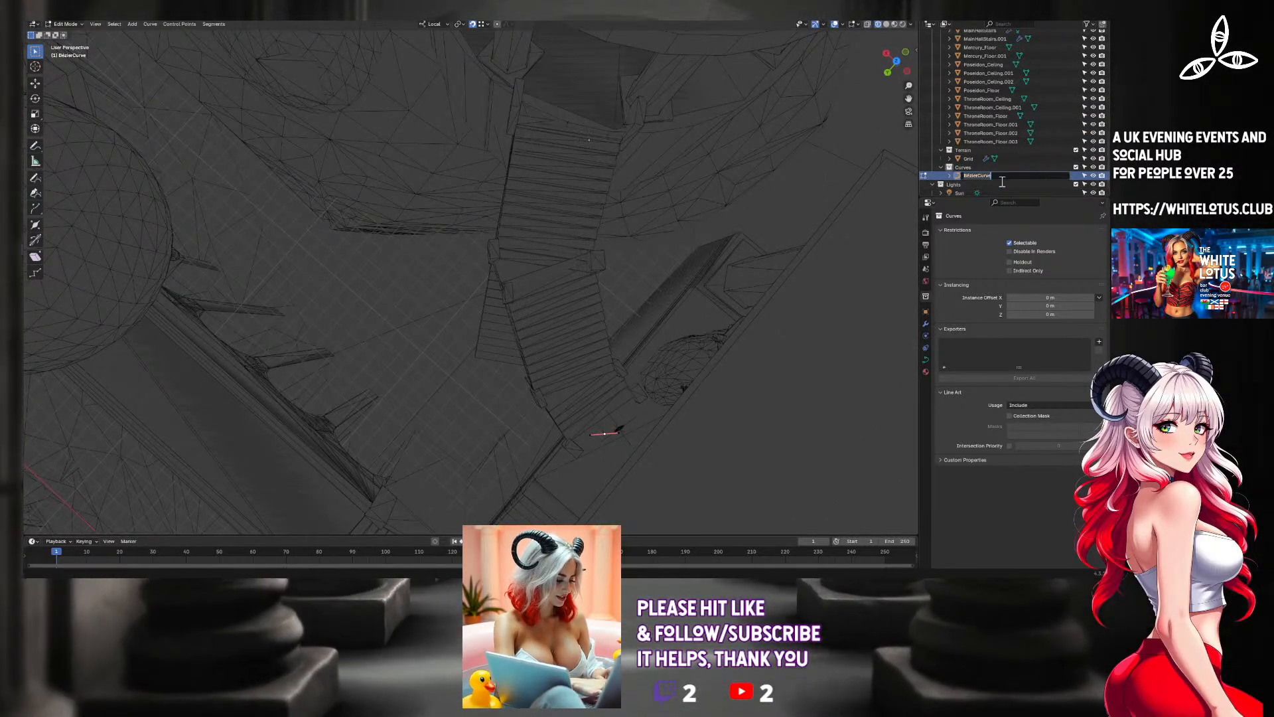
{"action": "type", "text": "Pube"}
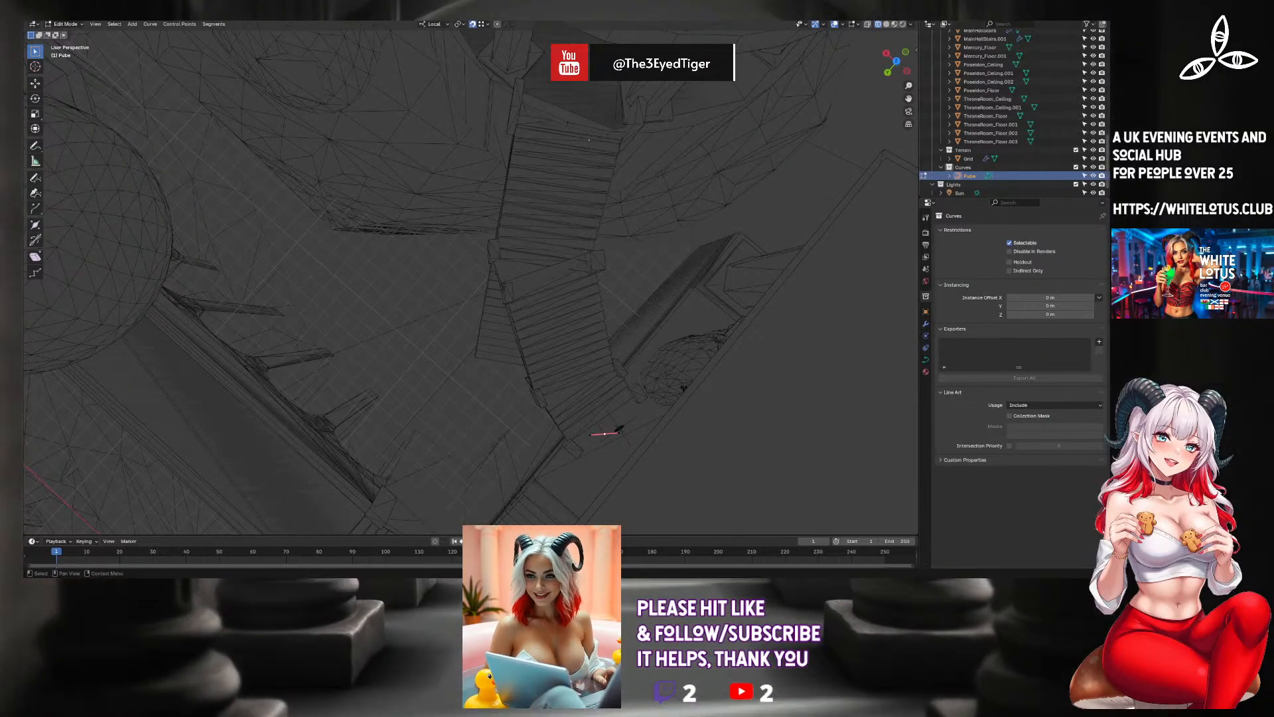
{"action": "key", "text": "Tab"}
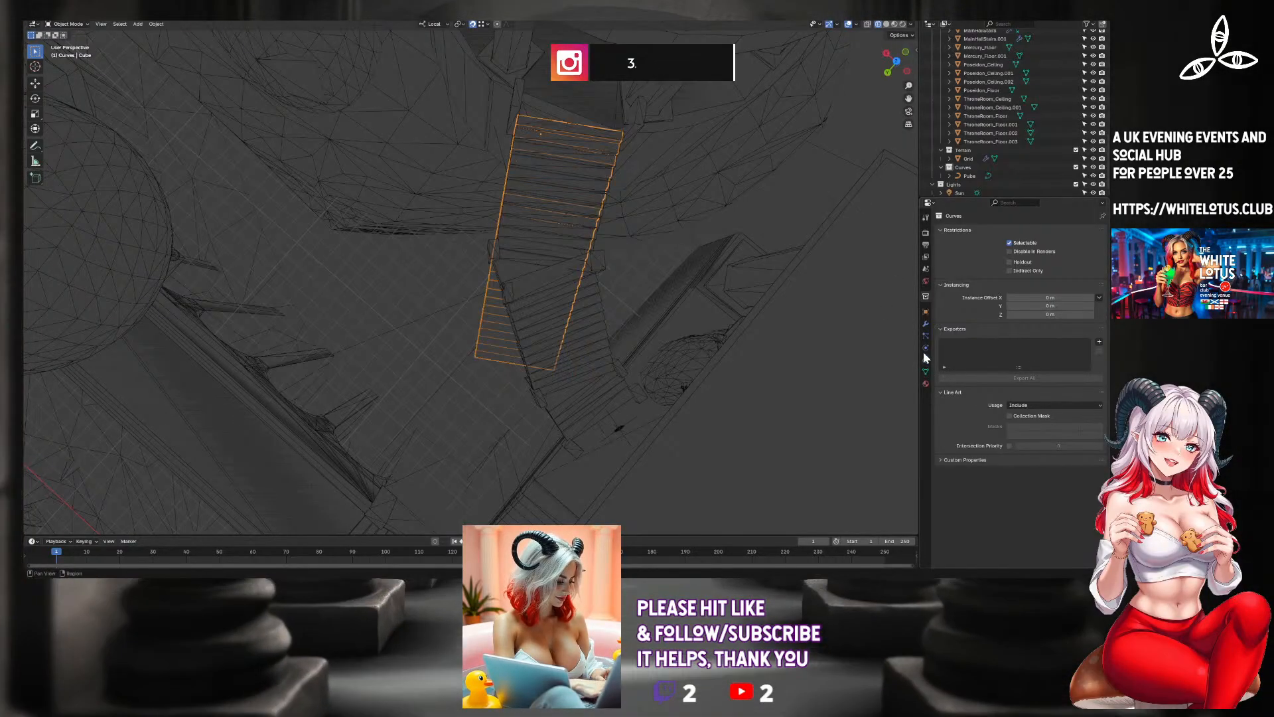
Add a Curve modifier to the arrayed step object after its Subdivision modifier and assign Pube as the curve object.
{"action": "left_click", "coordinate": [926, 324]}
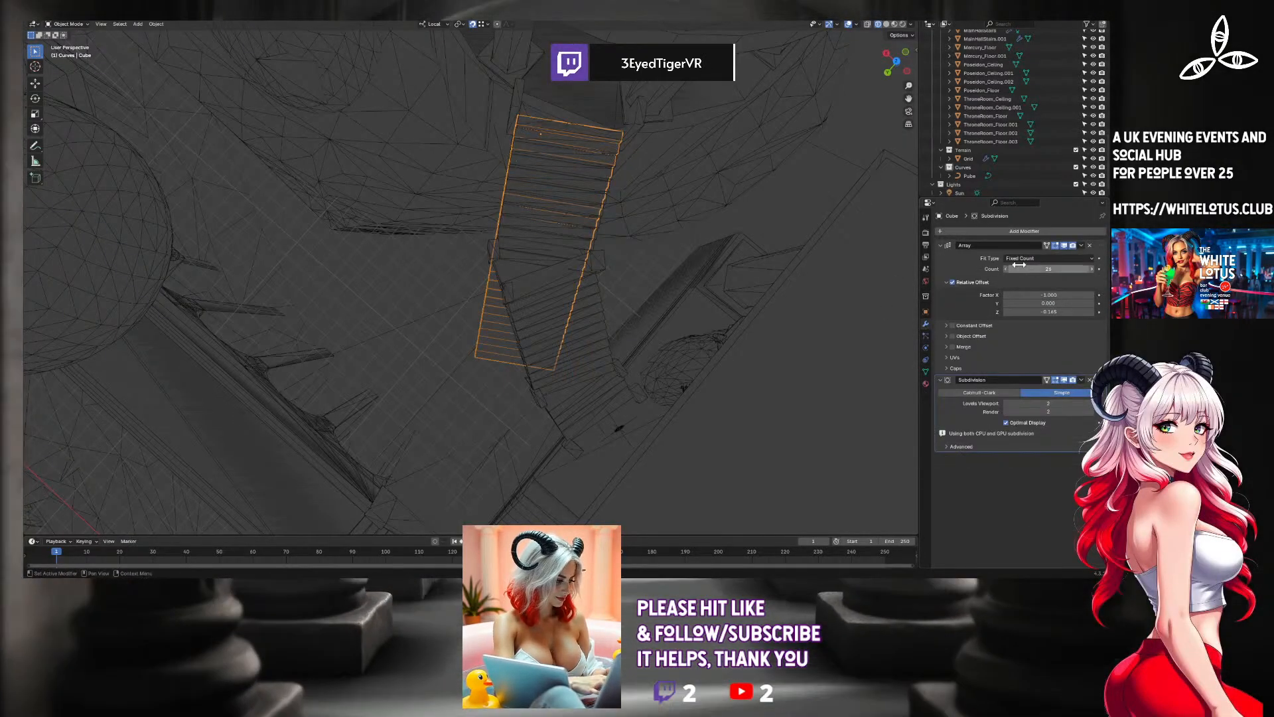
{"action": "left_click", "coordinate": [1004, 233]}
{"action": "mouse_move", "coordinate": [1001, 231]}
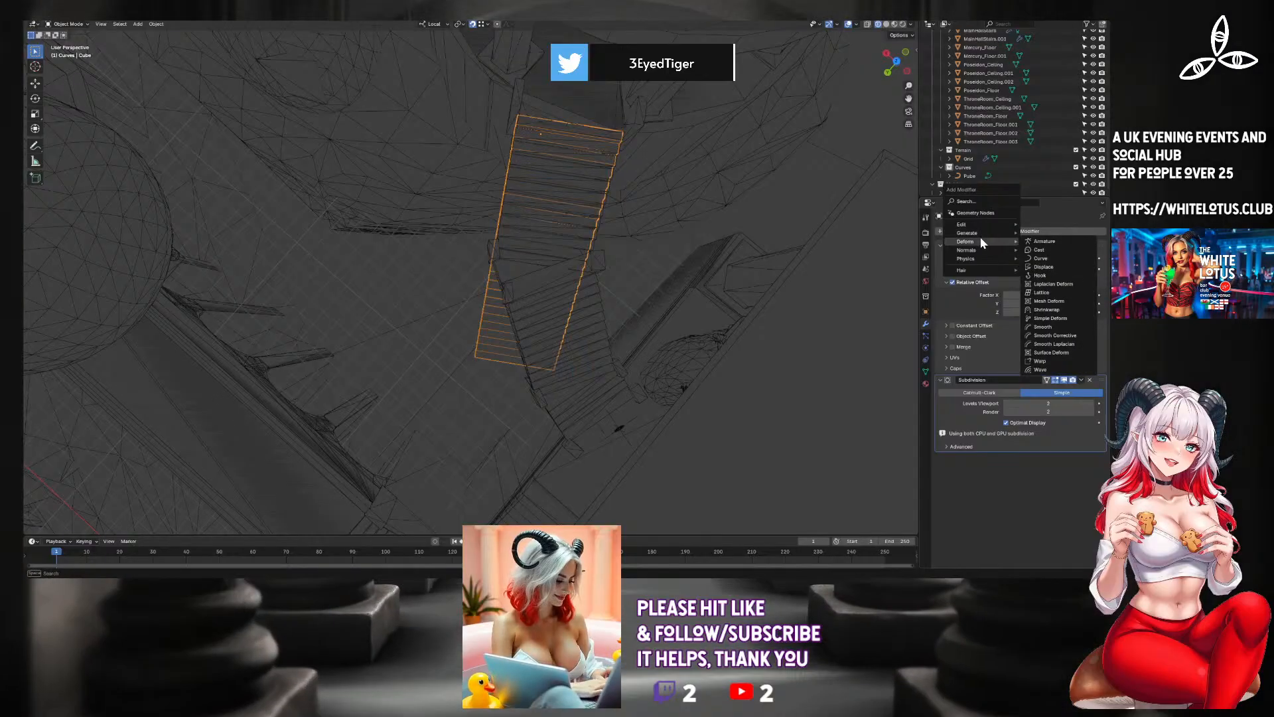
{"action": "left_click", "coordinate": [1042, 258]}
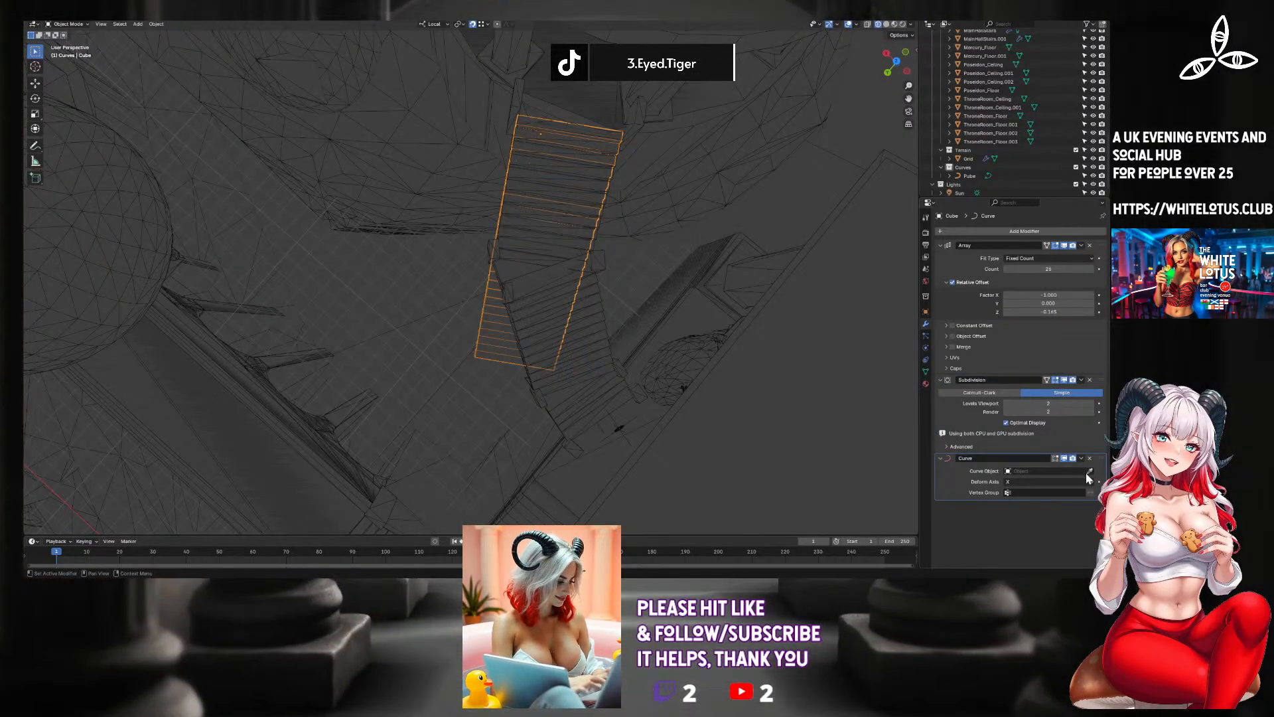
{"action": "left_click_drag", "start_coordinate": [972, 175], "coordinate": [1055, 472]}
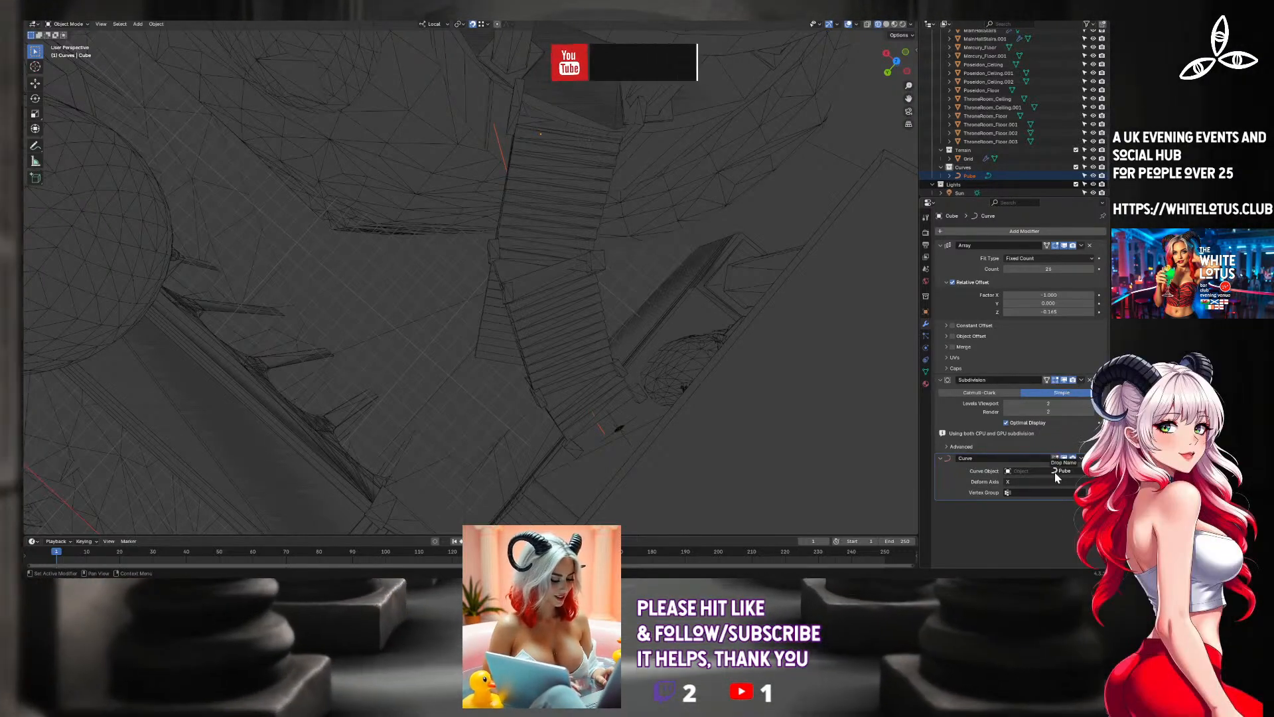
Exclude the REFERENCE_MODEL collection so only the remodel and the guide curve are displayed.
{"action": "middle_click_drag", "start_coordinate": [807, 432], "coordinate": [882, 209]}
{"action": "scroll", "coordinate": [1105, 45], "scroll_direction": "up", "scroll_amount": 10}
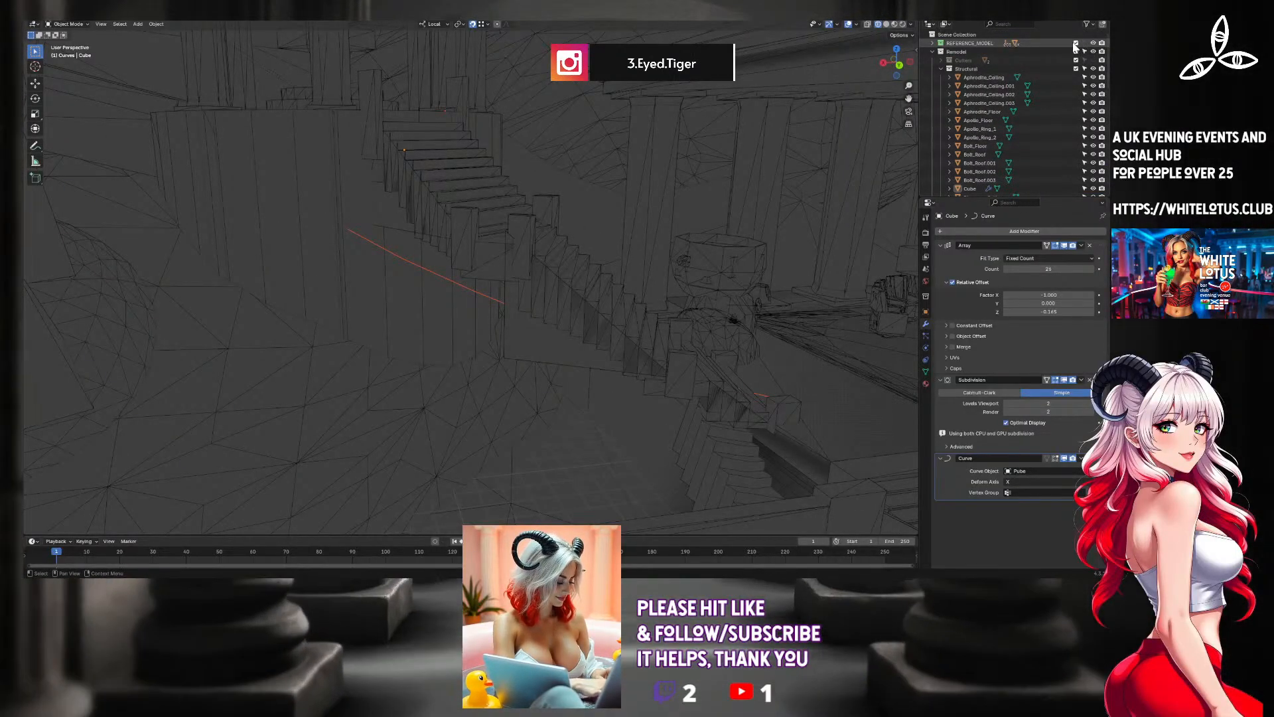
{"action": "left_click", "coordinate": [1075, 42]}
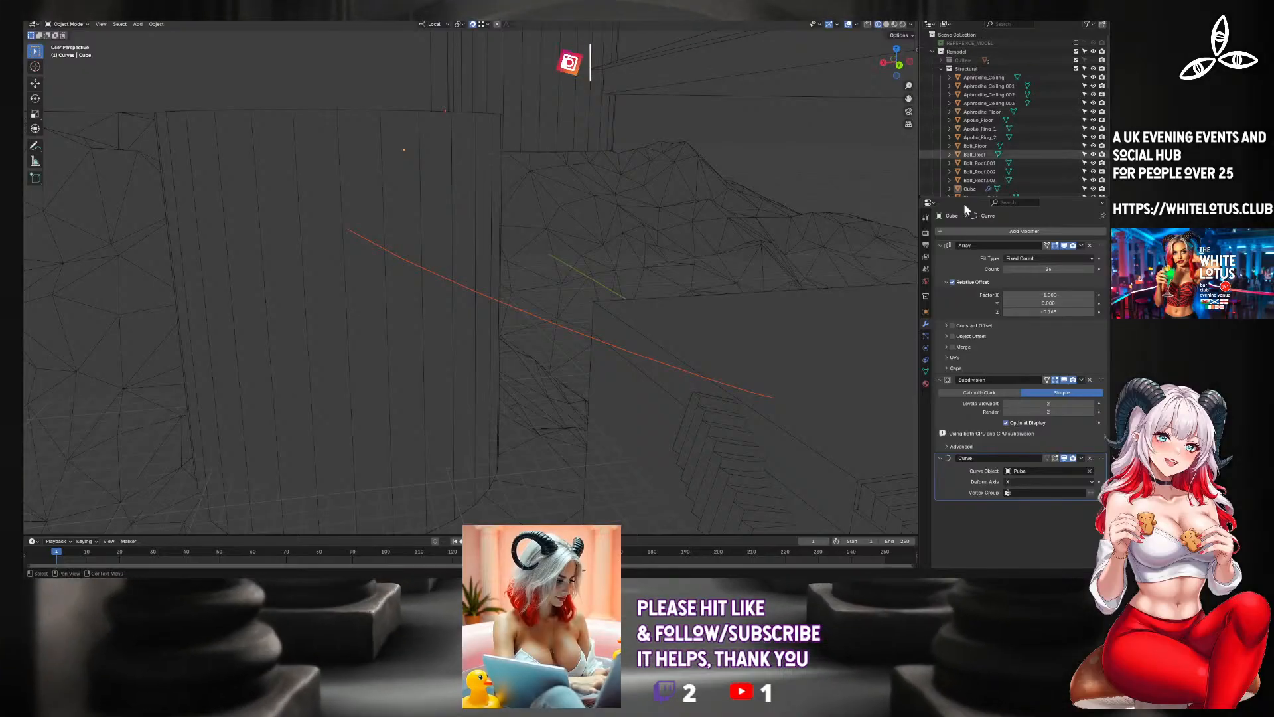
Try the Curve modifier's deform axis on Y and Z, and set it back to X.
{"action": "left_click", "coordinate": [1029, 482]}
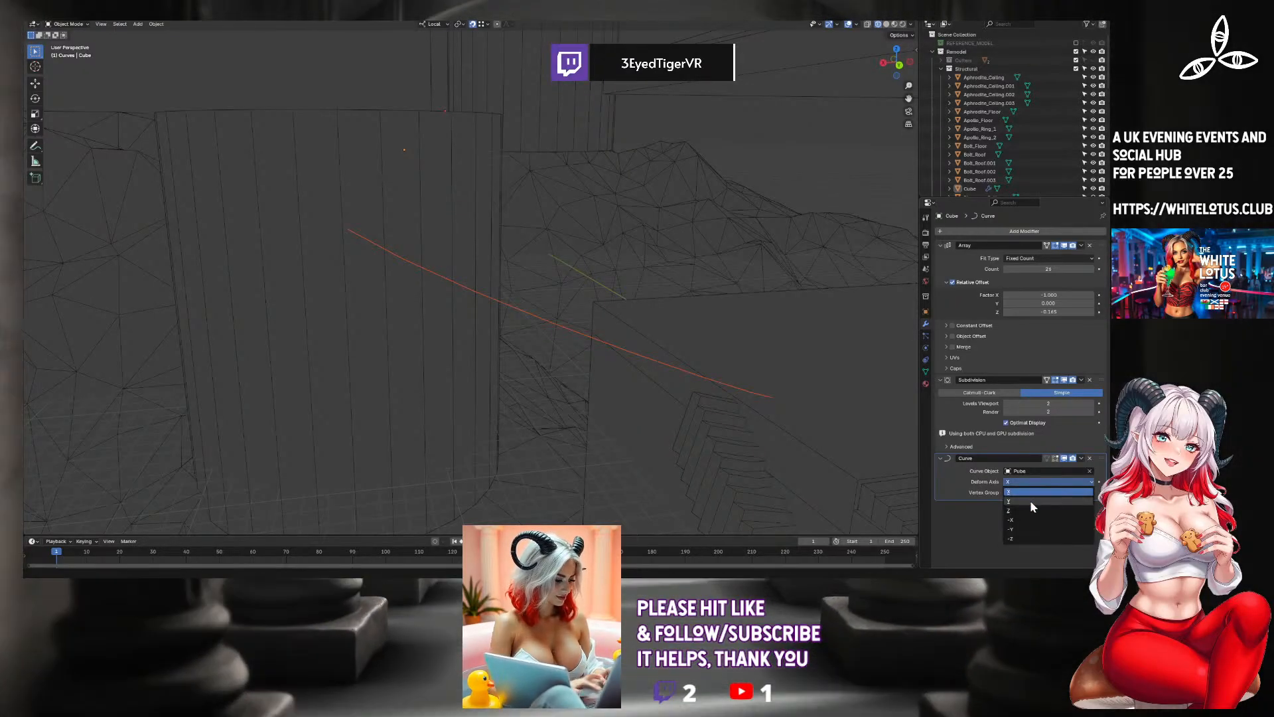
{"action": "left_click", "coordinate": [1030, 500]}
{"action": "left_click", "coordinate": [1042, 470]}
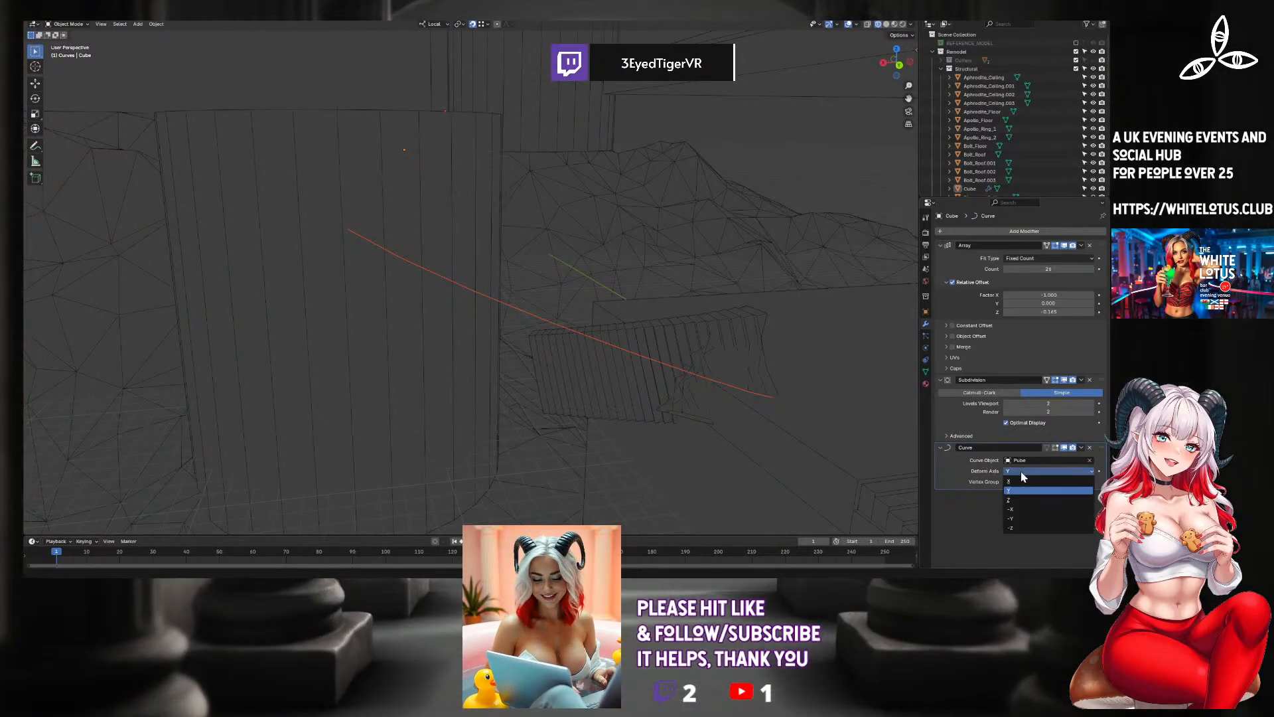
{"action": "left_click", "coordinate": [1021, 500]}
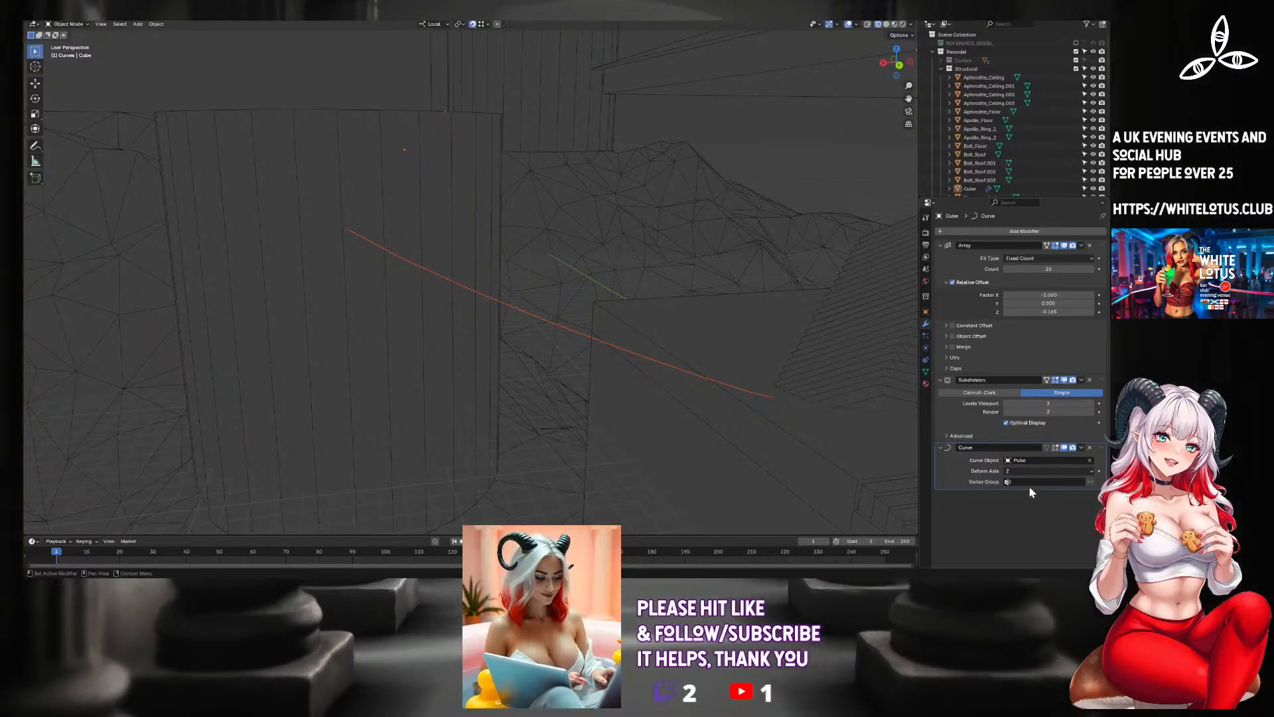
{"action": "left_click", "coordinate": [1028, 471]}
{"action": "left_click", "coordinate": [1028, 481]}
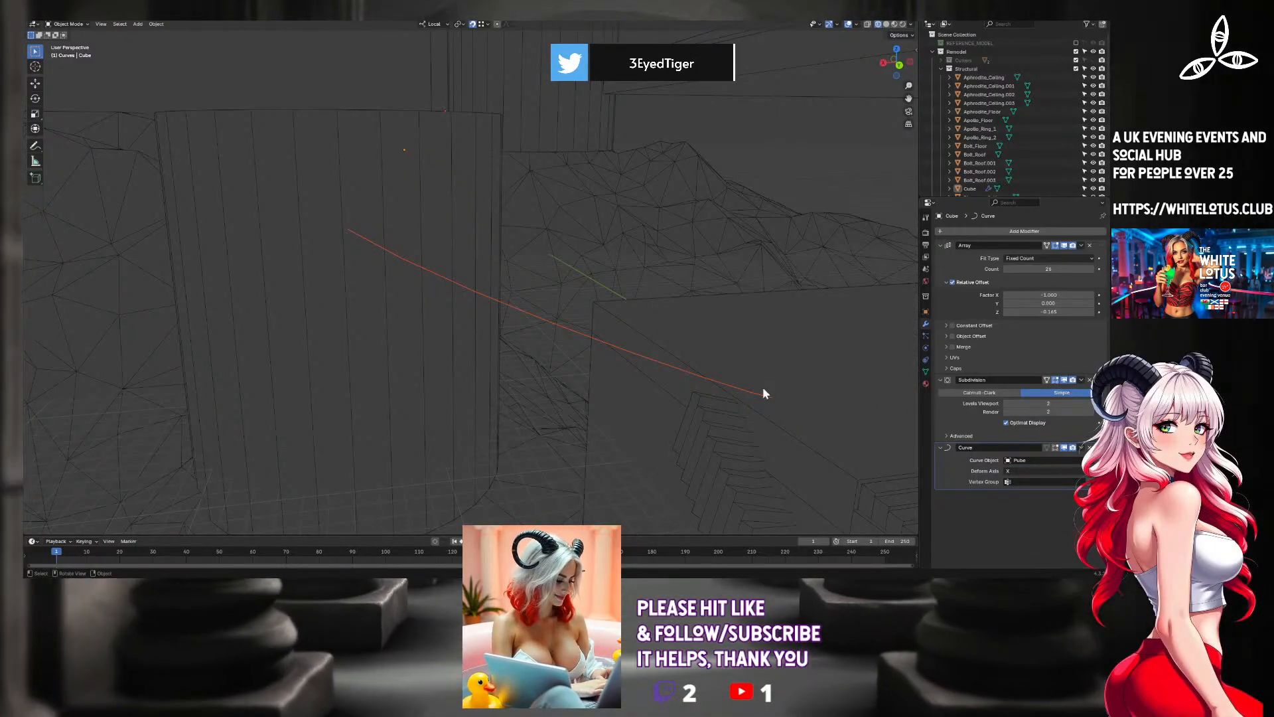
Select the curve-deformed staircase object in top view.
{"action": "middle_click_drag", "start_coordinate": [727, 388], "coordinate": [711, 352]}
{"action": "scroll", "coordinate": [711, 352], "scroll_direction": "down", "scroll_amount": 3}
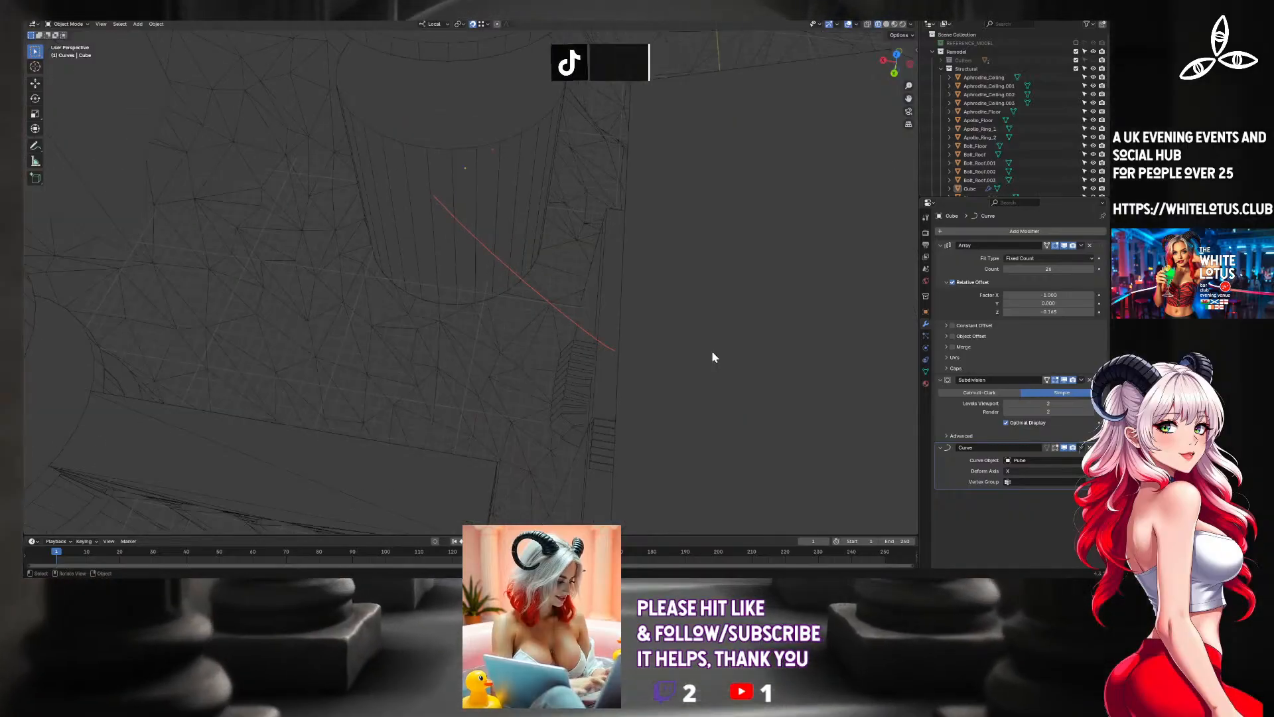
{"action": "left_click", "coordinate": [892, 54]}
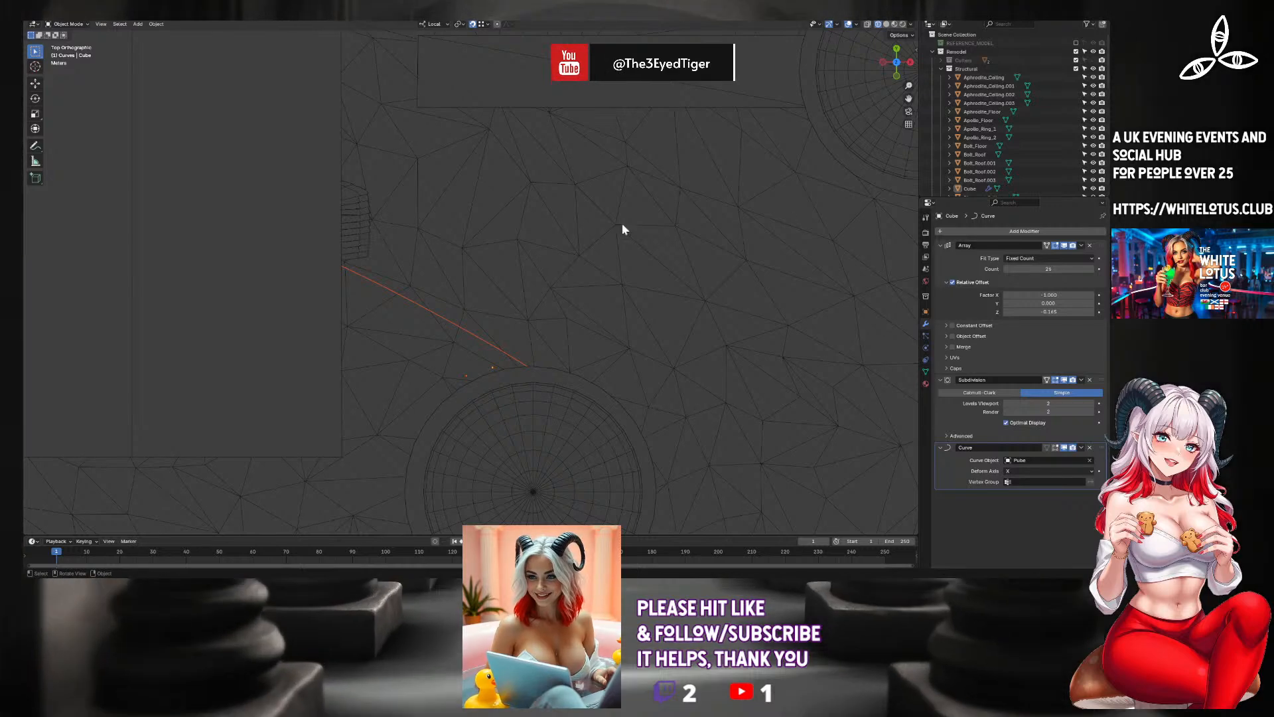
{"action": "scroll", "coordinate": [992, 153], "scroll_direction": "down", "scroll_amount": 10}
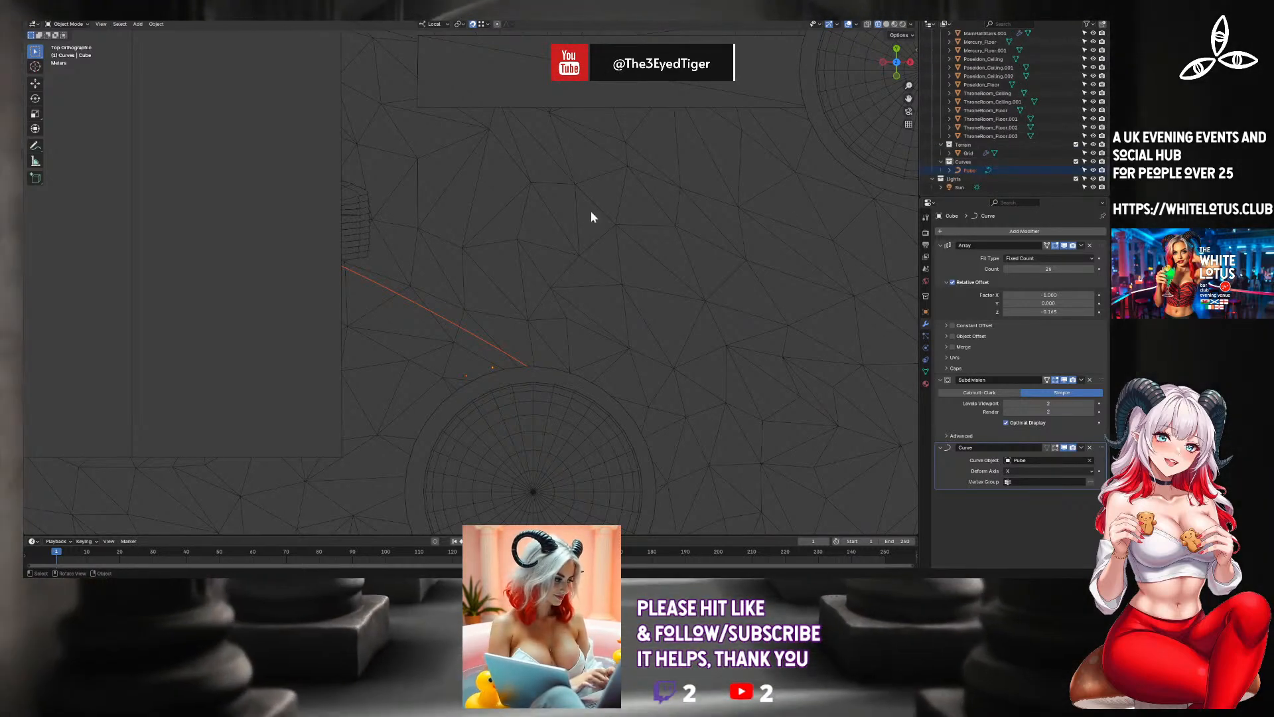
{"action": "left_click", "coordinate": [352, 234]}
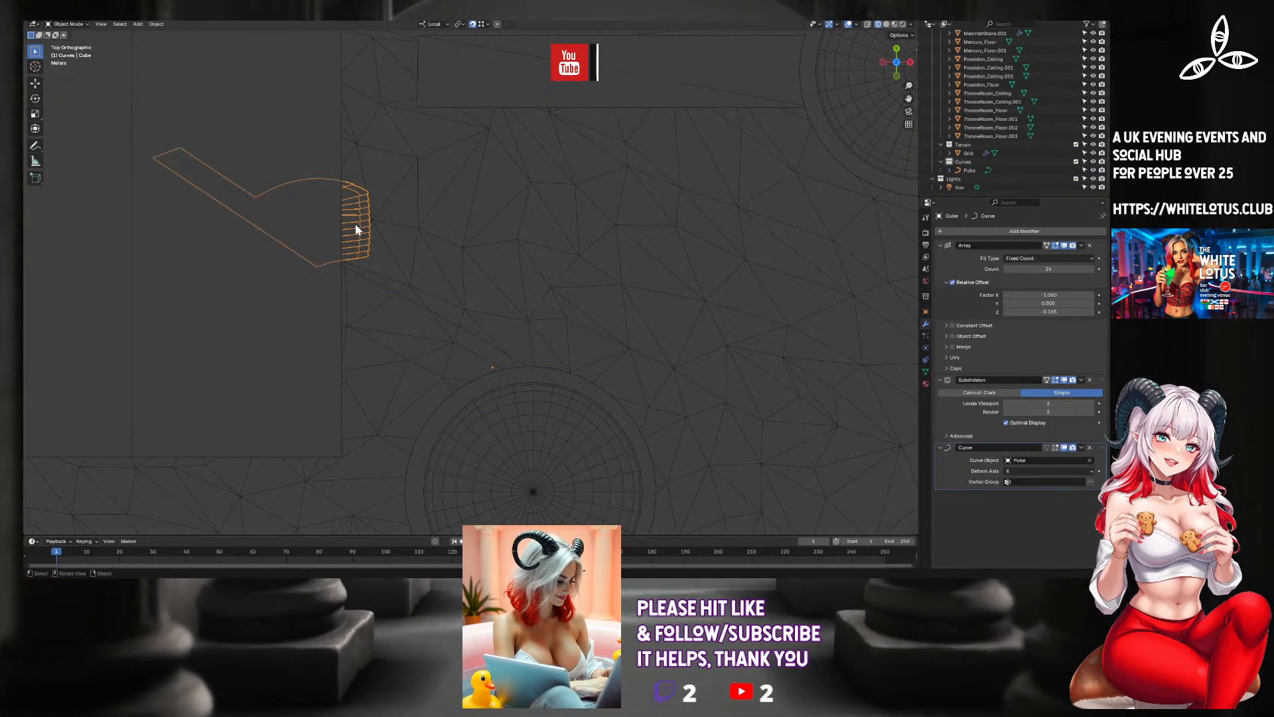
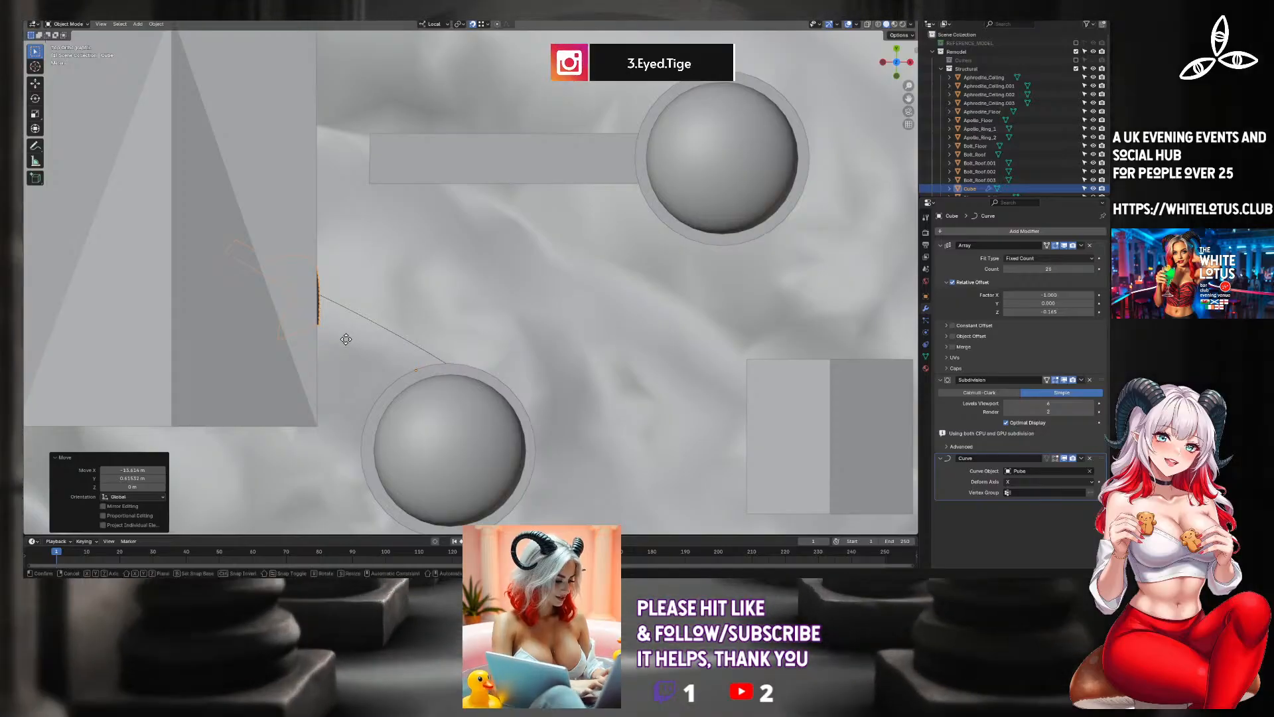
Move the curve-deformed staircase closer to the domed tower in top view.
{"action": "key", "text": "g"}
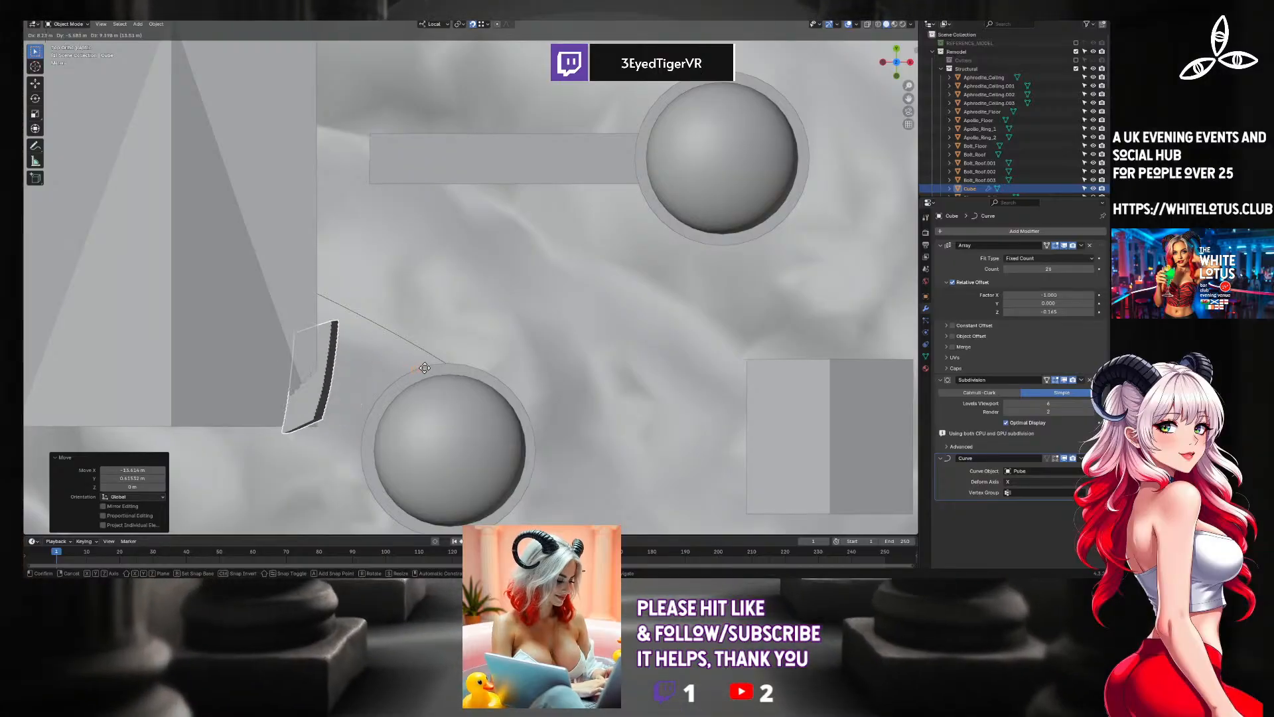
{"action": "left_click", "coordinate": [418, 364]}
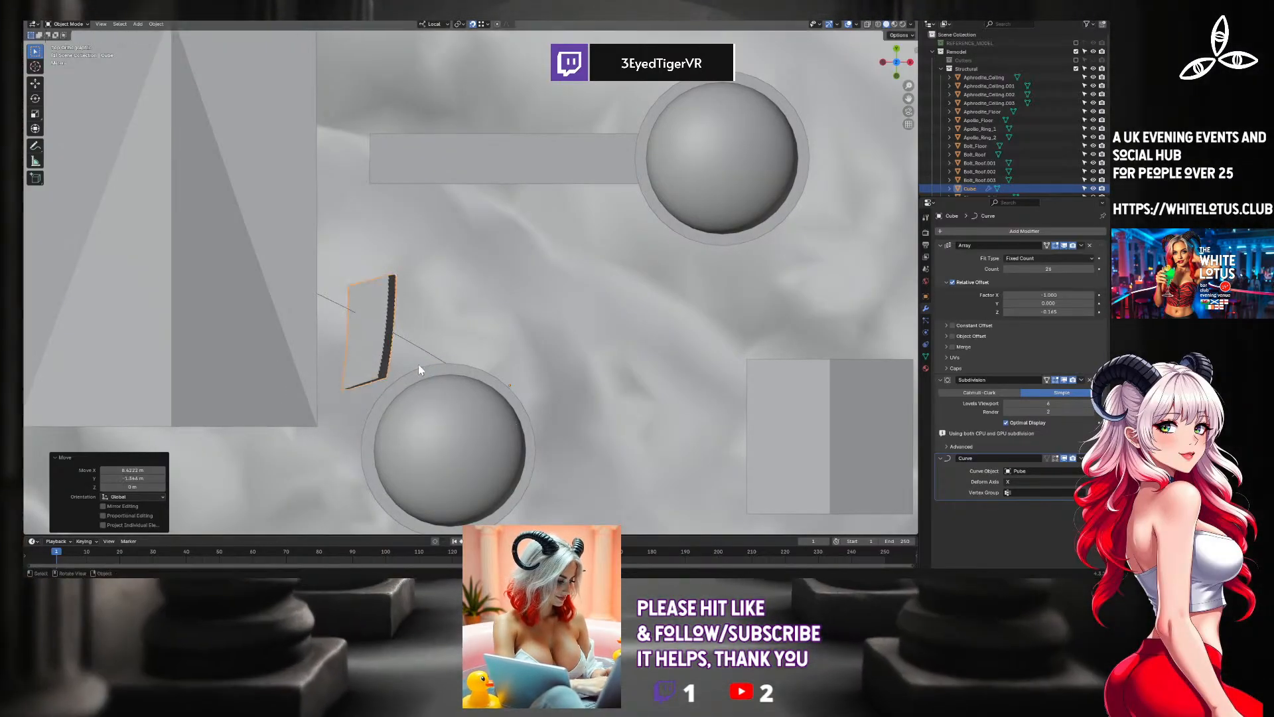
{"action": "middle_click_drag", "start_coordinate": [418, 364], "coordinate": [606, 284]}
{"action": "left_click", "coordinate": [604, 293]}
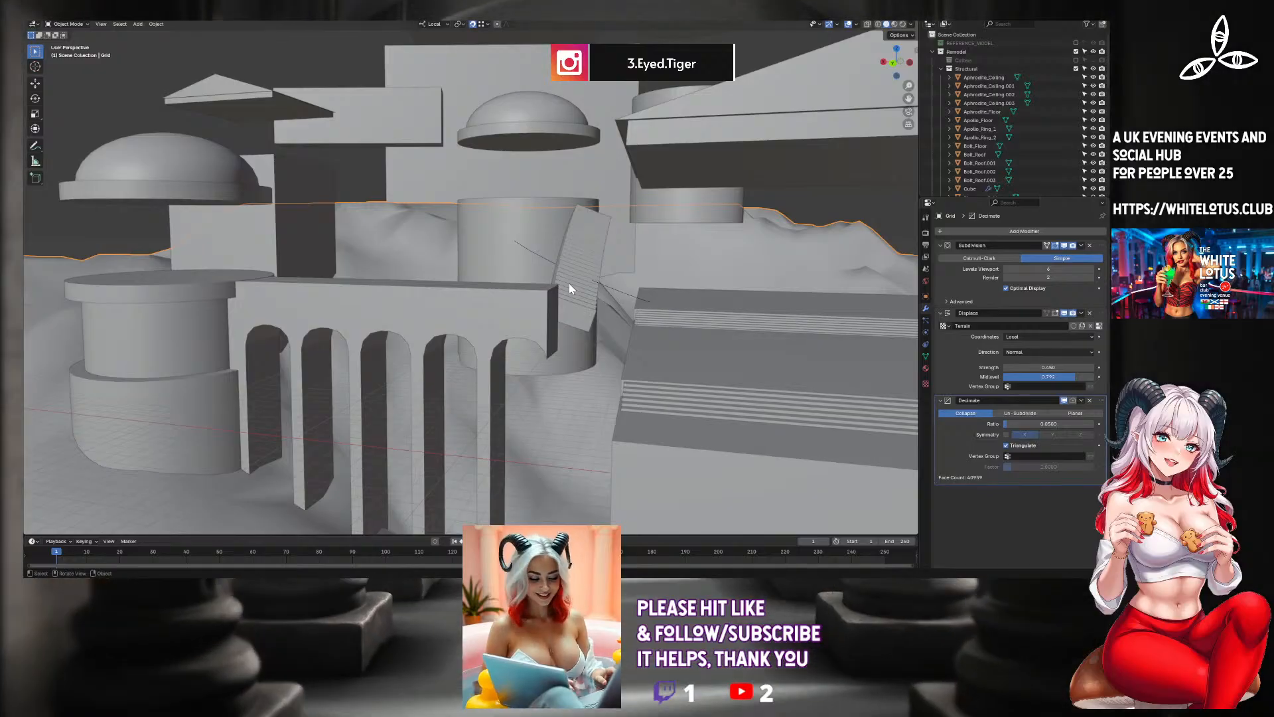
Delete the Pube guide curve from the Curves collection.
{"action": "scroll", "coordinate": [1077, 157], "scroll_direction": "down", "scroll_amount": 10}
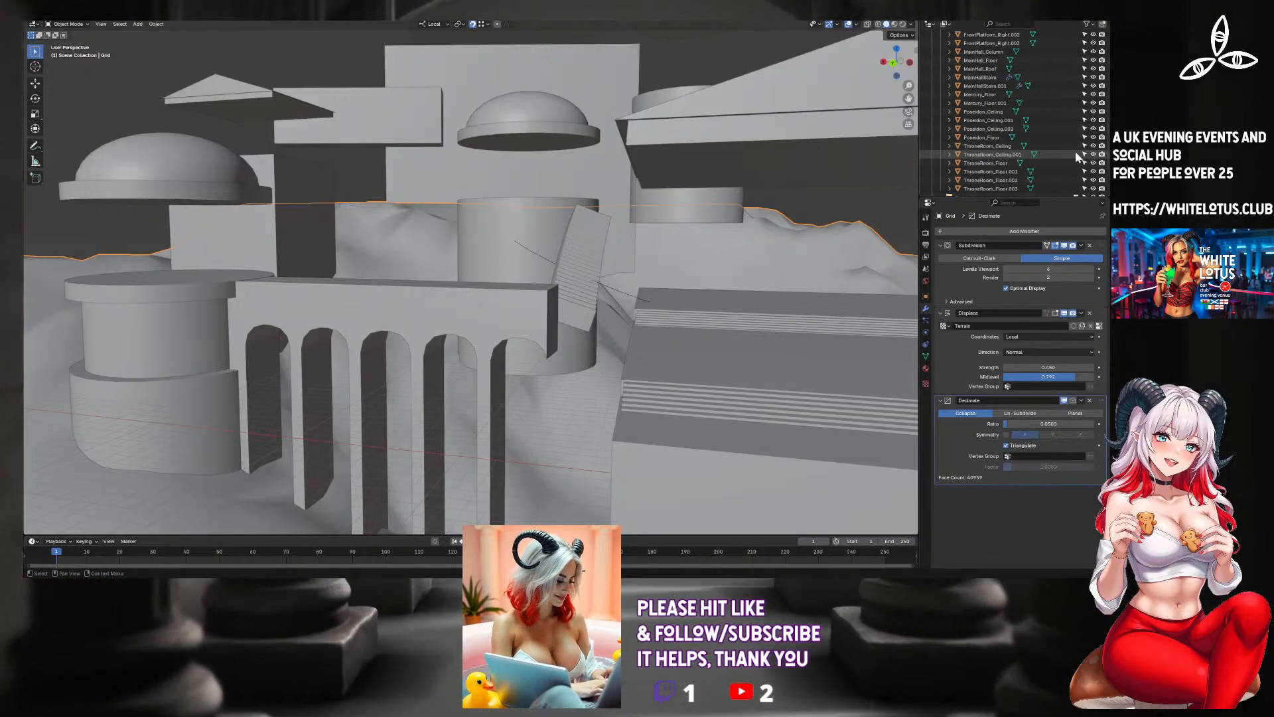
{"action": "left_click", "coordinate": [1043, 169]}
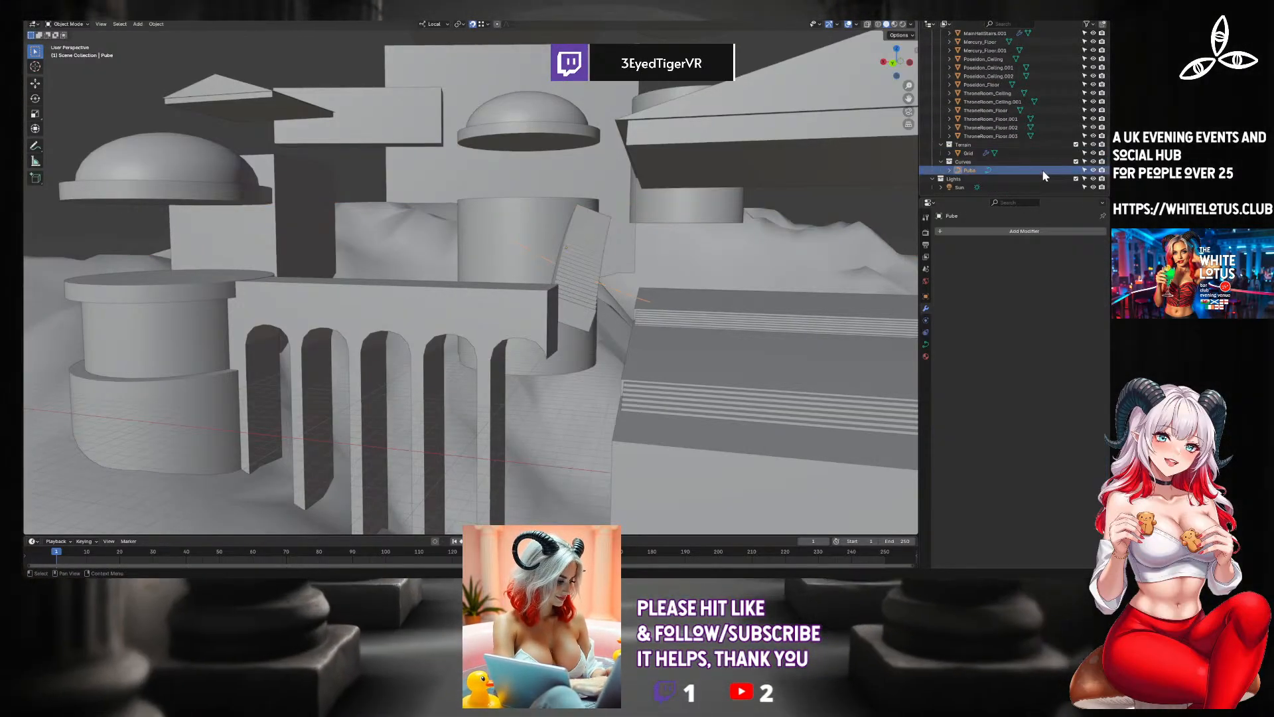
{"action": "key", "text": "Delete"}
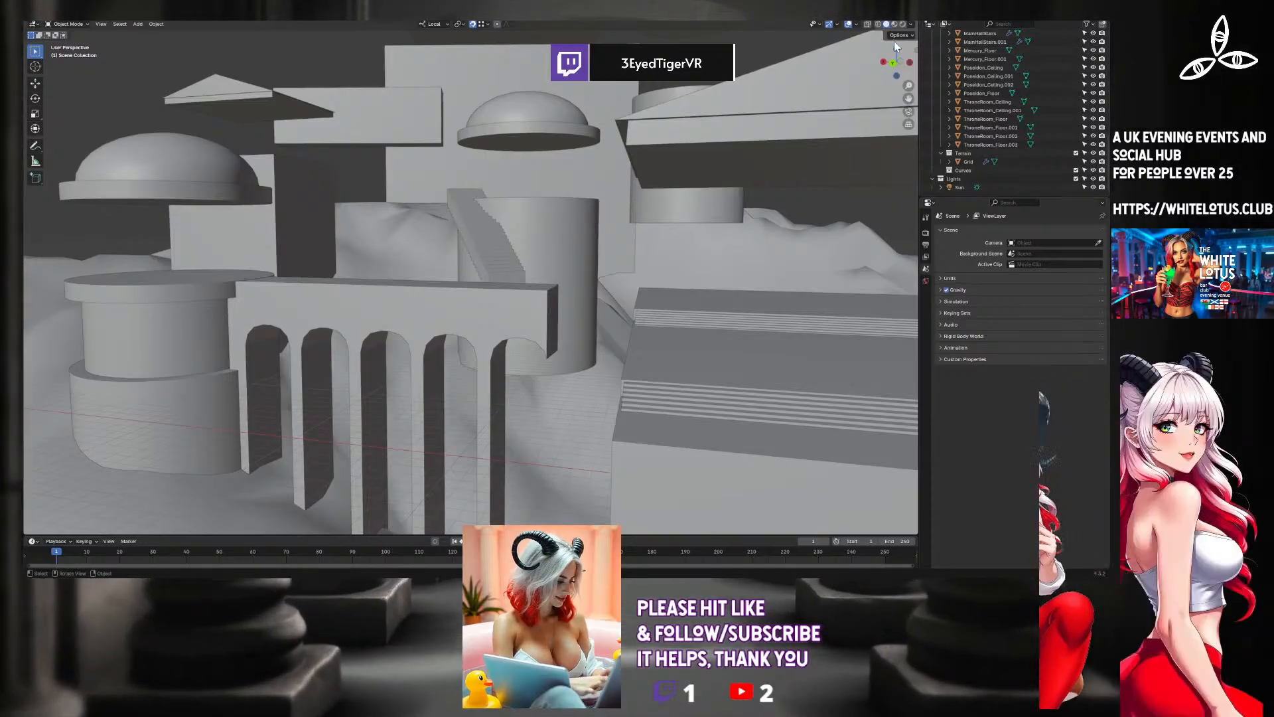
Add a Bezier circle curve in top view.
{"action": "left_click", "coordinate": [896, 48]}
{"action": "right_click", "coordinate": [449, 432]}
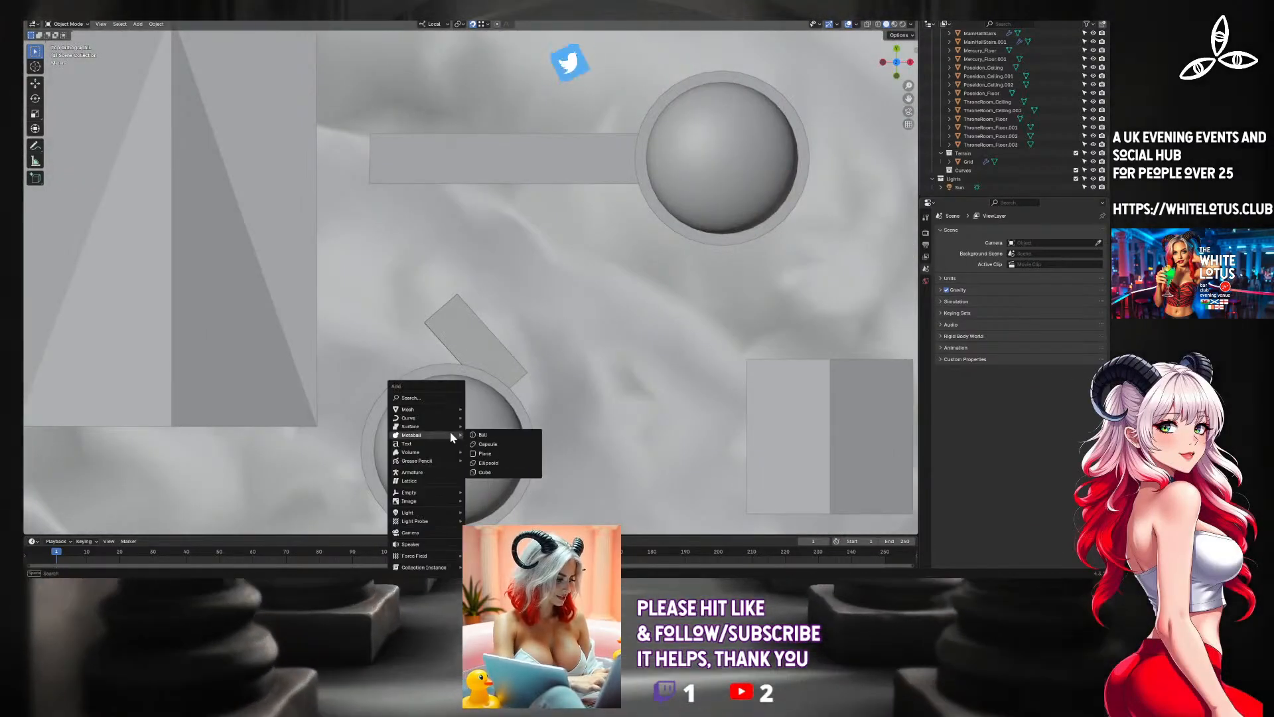
{"action": "key", "text": "shift+a"}
{"action": "mouse_move", "coordinate": [583, 244]}
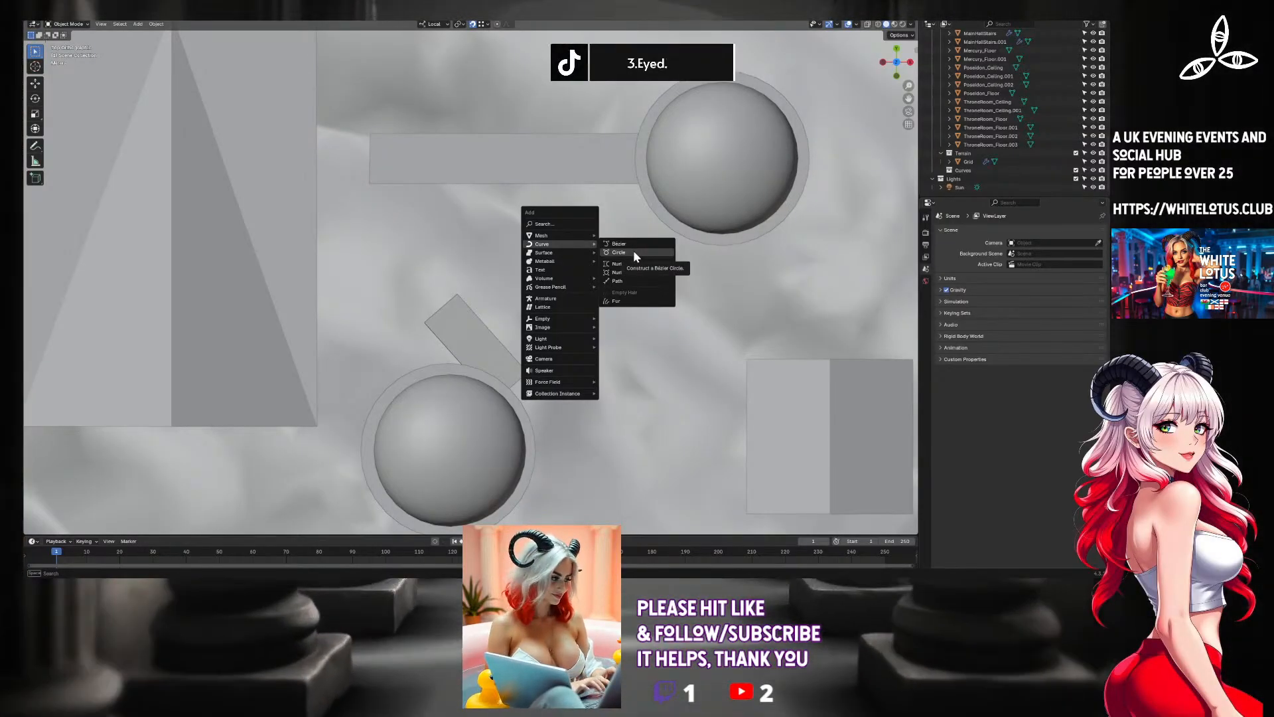
{"action": "left_click", "coordinate": [633, 250]}
Move the Bezier circle next to the small staircase by the domed tower and scale it up by about 7.6.
{"action": "scroll", "coordinate": [570, 241], "scroll_direction": "down", "scroll_amount": 5}
{"action": "scroll", "coordinate": [407, 231], "scroll_direction": "up", "scroll_amount": 1}
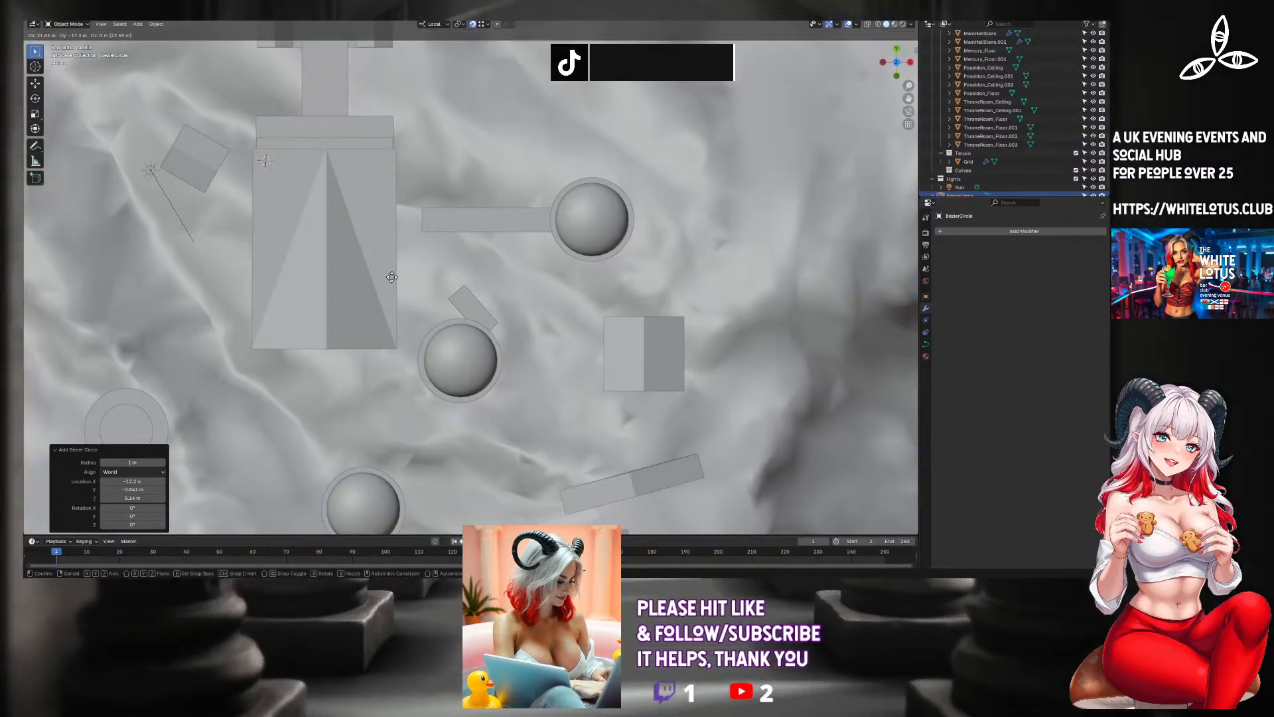
{"action": "left_click", "coordinate": [432, 314]}
{"action": "scroll", "coordinate": [432, 312], "scroll_direction": "up", "scroll_amount": 4}
{"action": "key", "text": "s"}
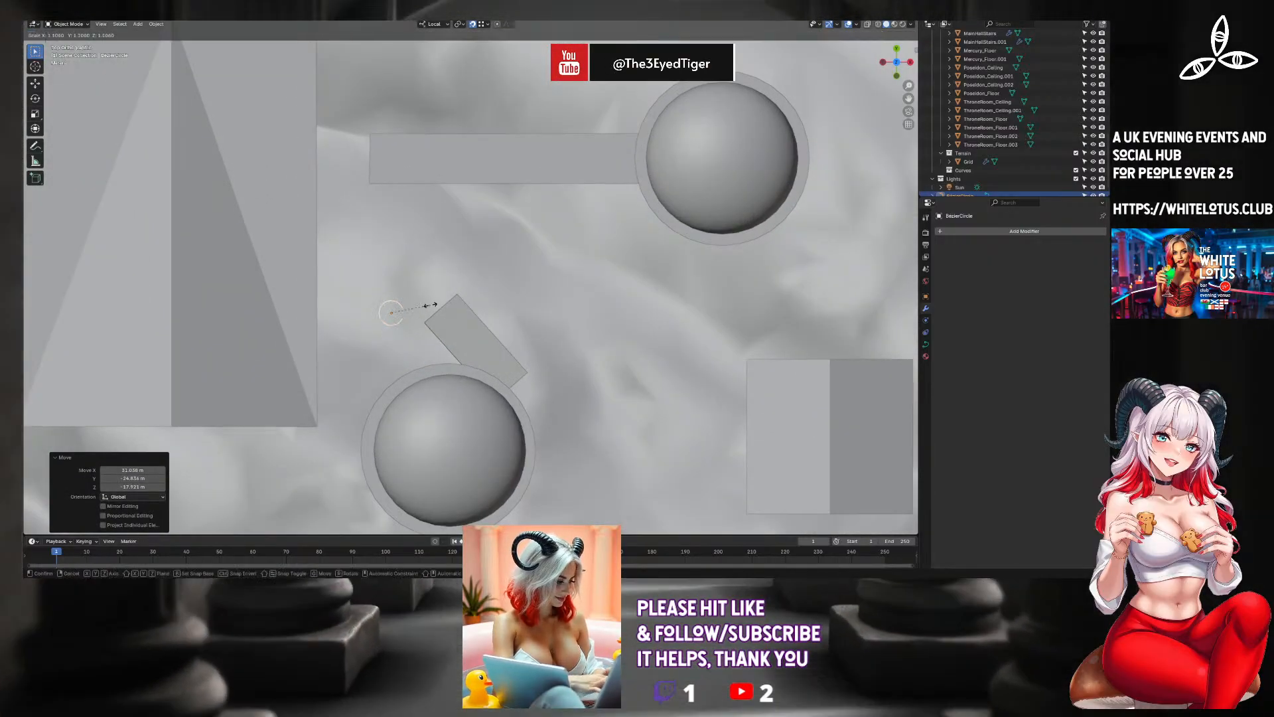
{"action": "left_click", "coordinate": [668, 287]}
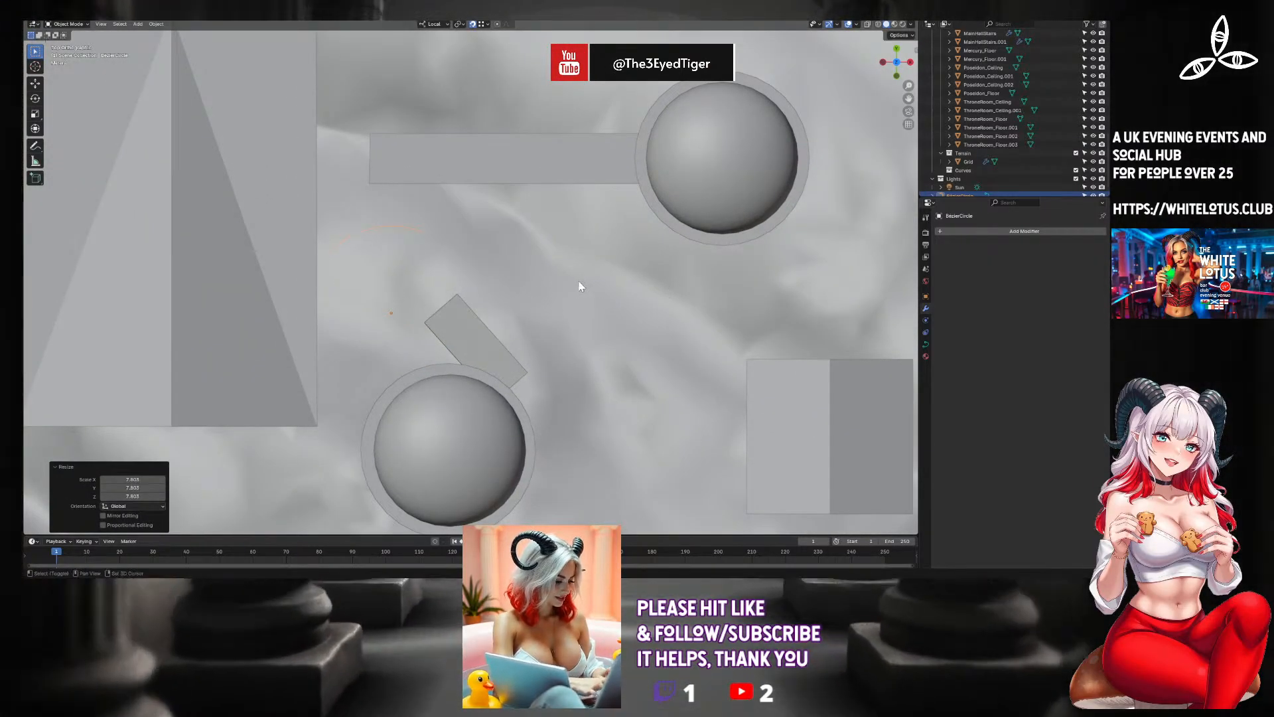
Raise the Bezier circle along its local Z axis to about the height of the domed tower's top.
{"action": "middle_click_drag", "start_coordinate": [580, 285], "coordinate": [599, 165], "text": "shift"}
{"action": "middle_click_drag", "start_coordinate": [524, 194], "coordinate": [564, 102]}
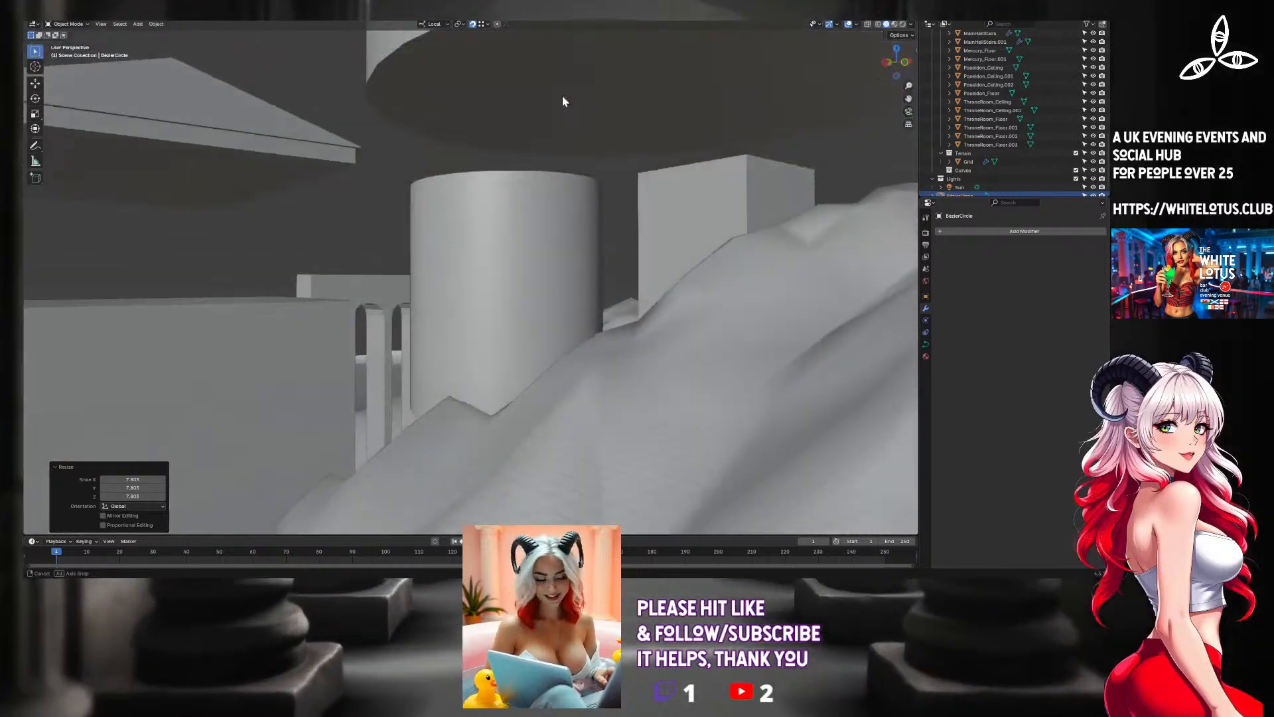
{"action": "key", "text": "g"}
{"action": "key", "text": "z"}
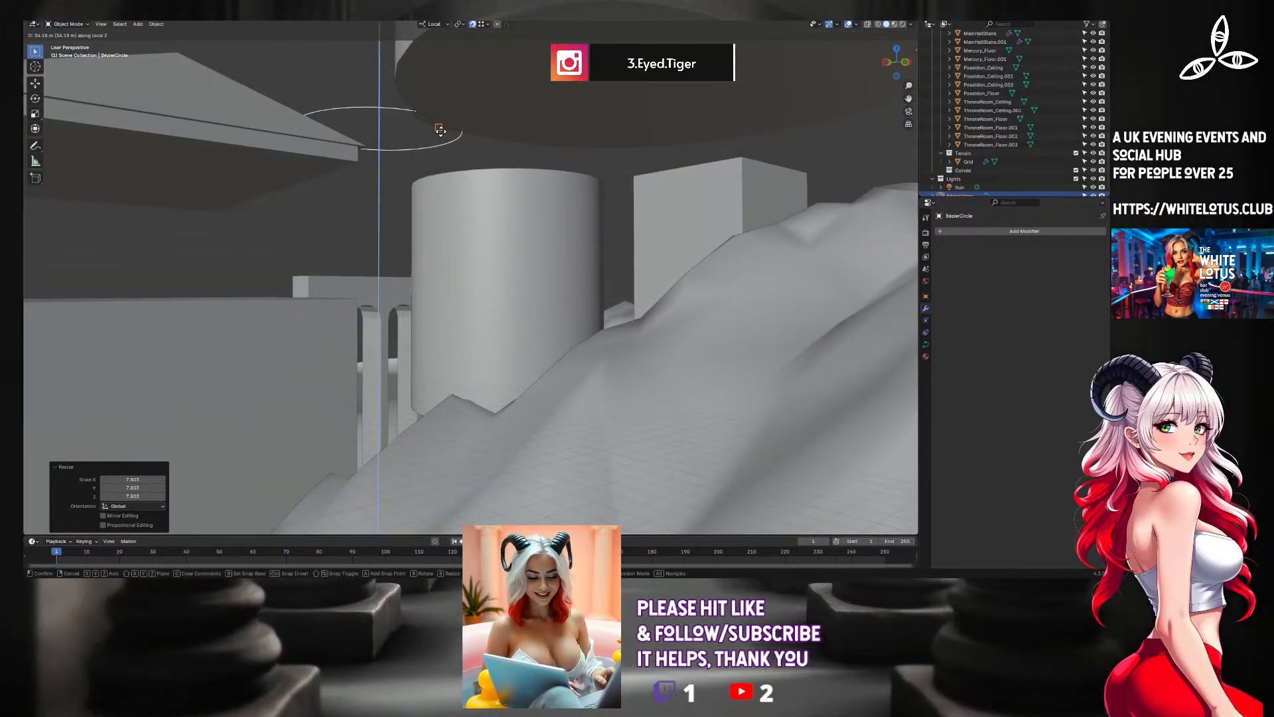
{"action": "left_click", "coordinate": [498, 45]}
Reposition the Bezier circle between the main hall and the domed tower in top view and scale it by about 1.44.
{"action": "middle_click_drag", "start_coordinate": [523, 51], "coordinate": [504, 187]}
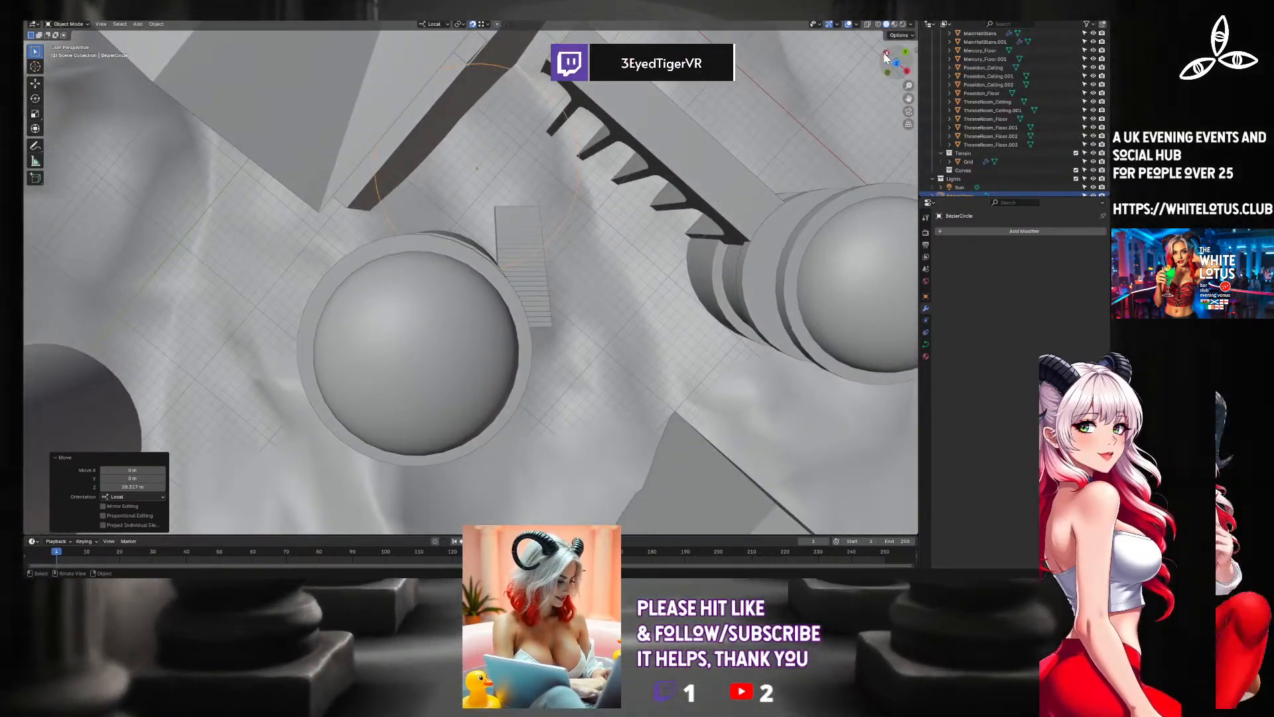
{"action": "left_click", "coordinate": [886, 54]}
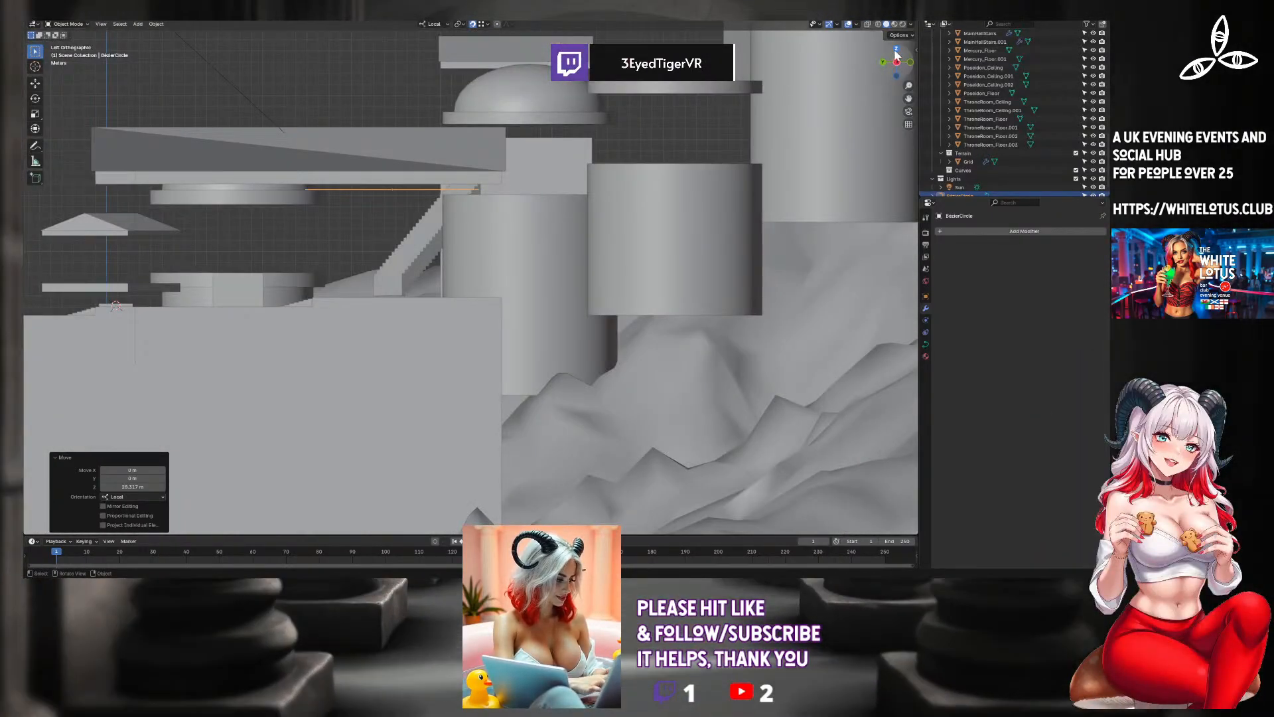
{"action": "left_click", "coordinate": [895, 53]}
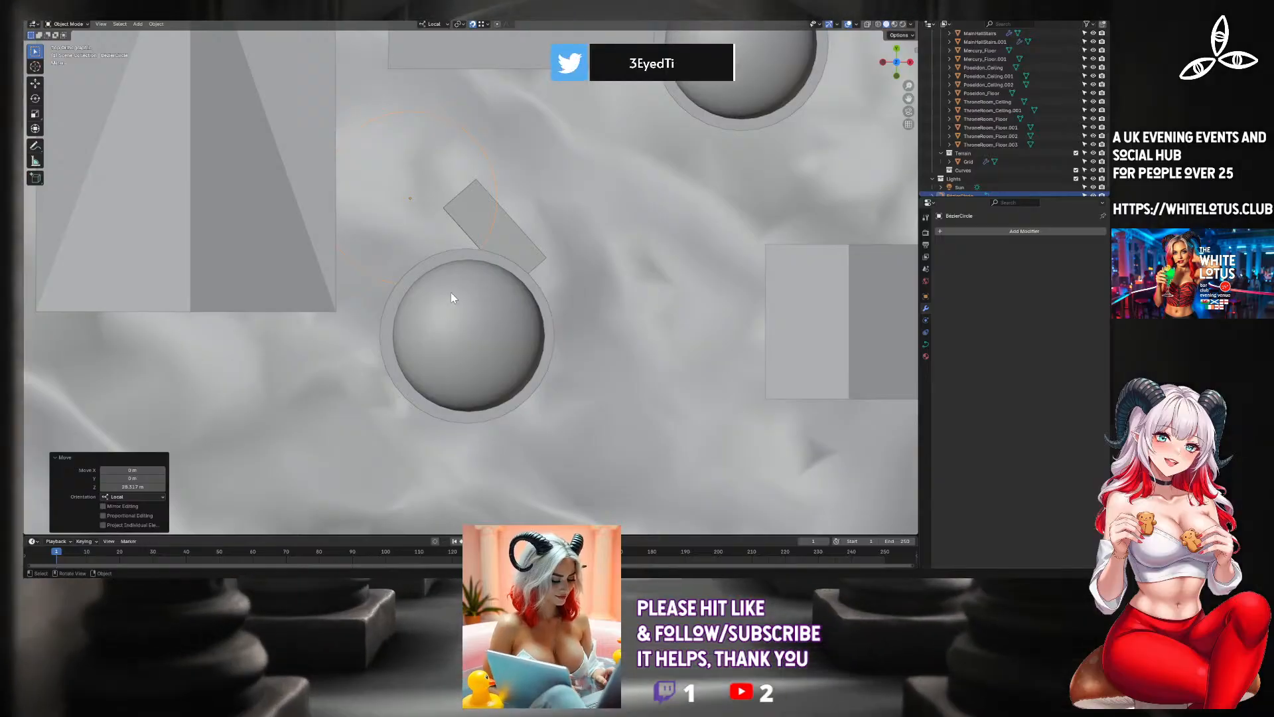
{"action": "key", "text": "g"}
{"action": "left_click", "coordinate": [381, 342]}
{"action": "key", "text": "s"}
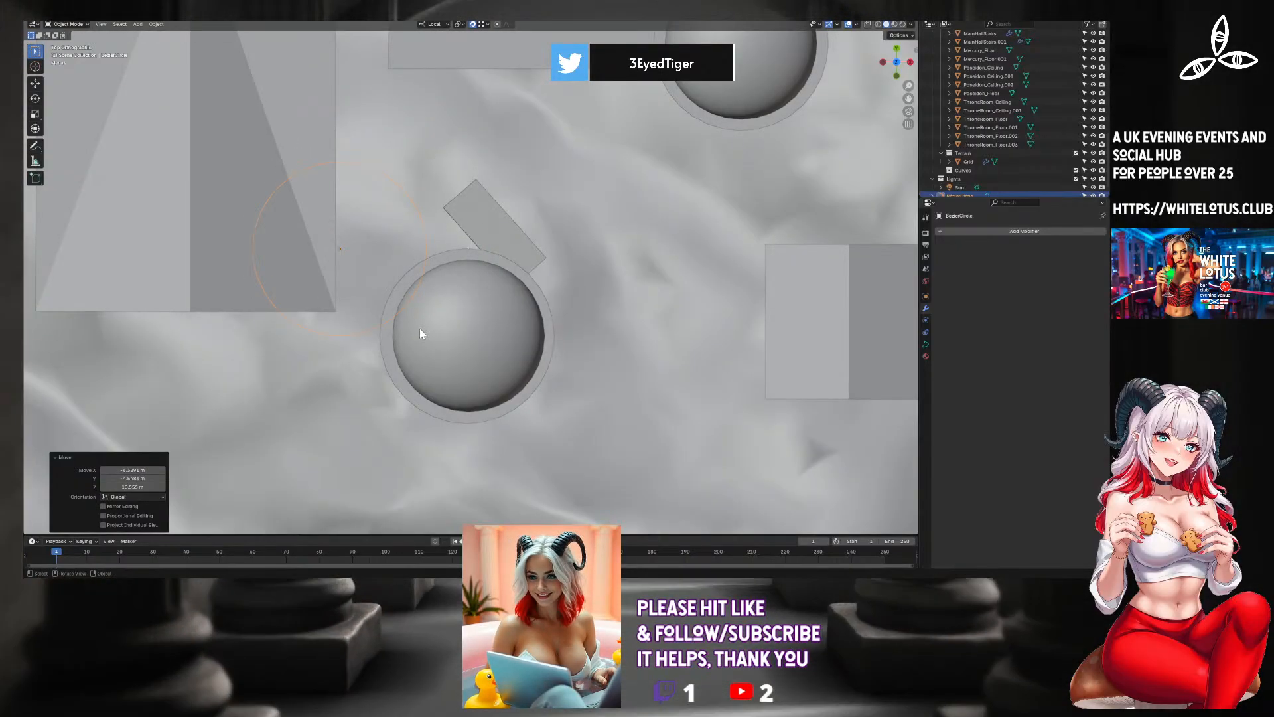
{"action": "left_click", "coordinate": [476, 331]}
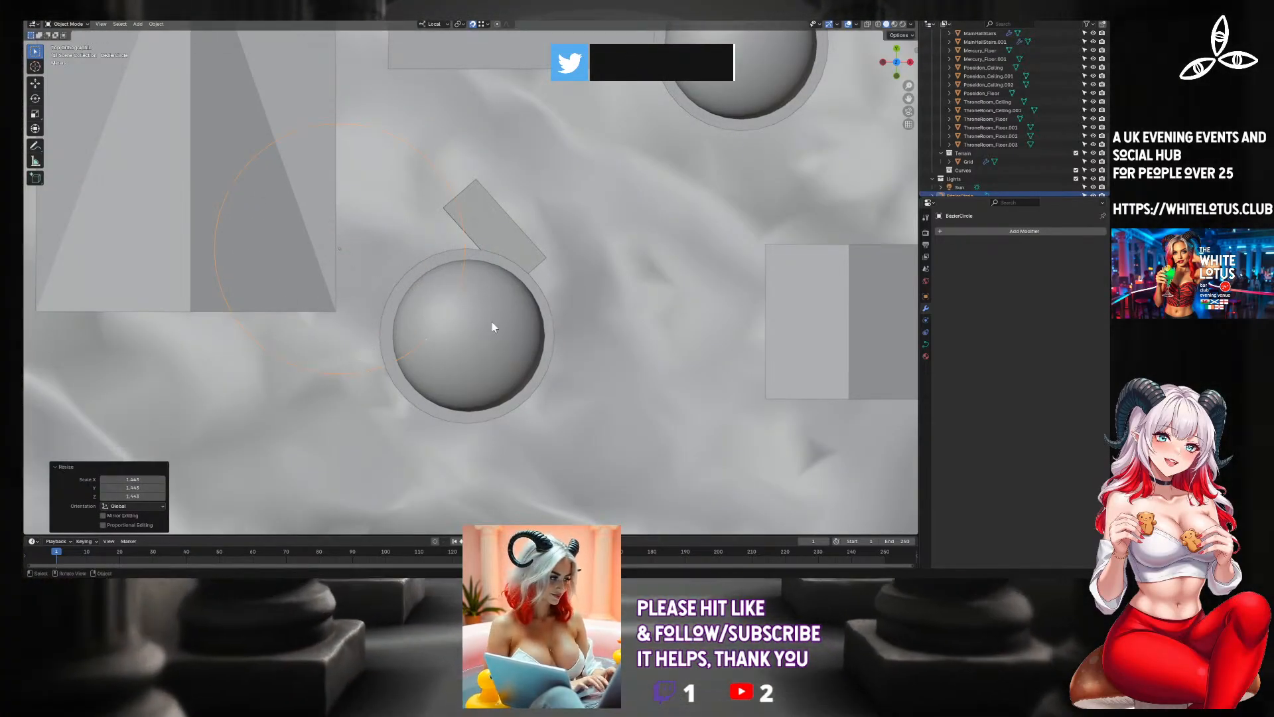
Lower the Bezier circle along Z to about the level of the tower's flat floor.
{"action": "middle_click_drag", "start_coordinate": [489, 327], "coordinate": [504, 271]}
{"action": "scroll", "coordinate": [521, 245], "scroll_direction": "up", "scroll_amount": 10}
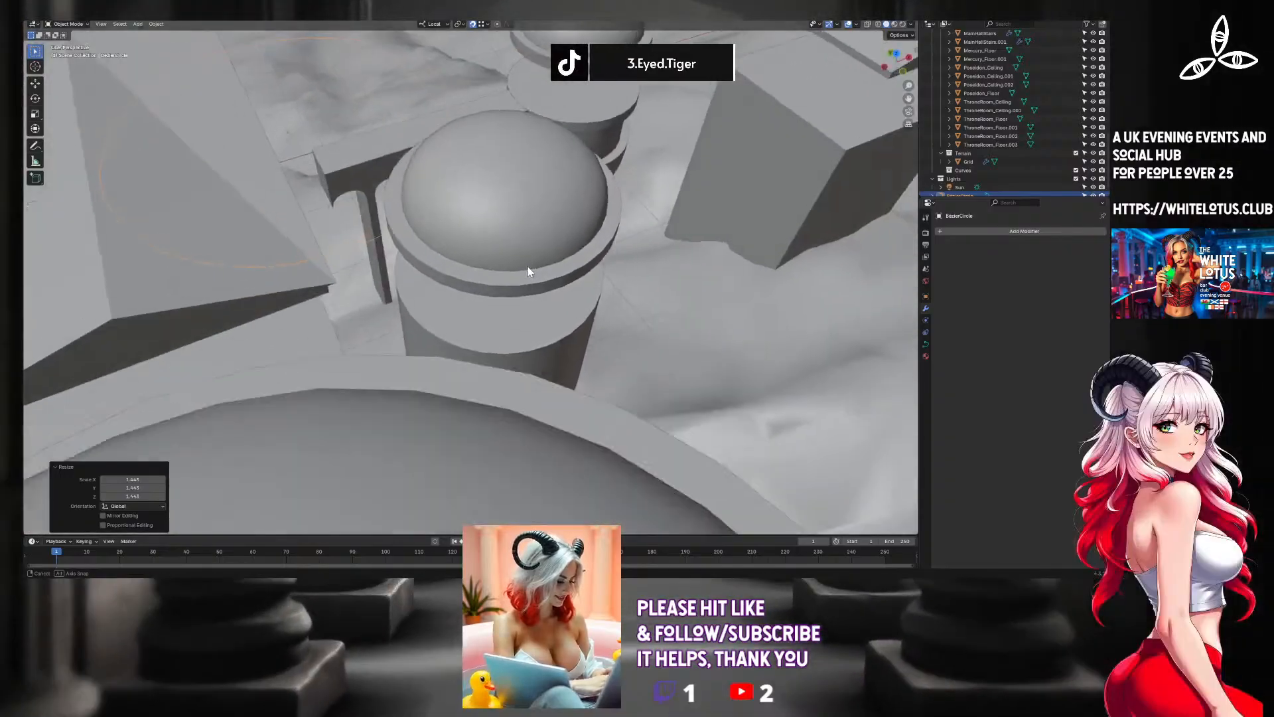
{"action": "scroll", "coordinate": [537, 236], "scroll_direction": "down", "scroll_amount": 8}
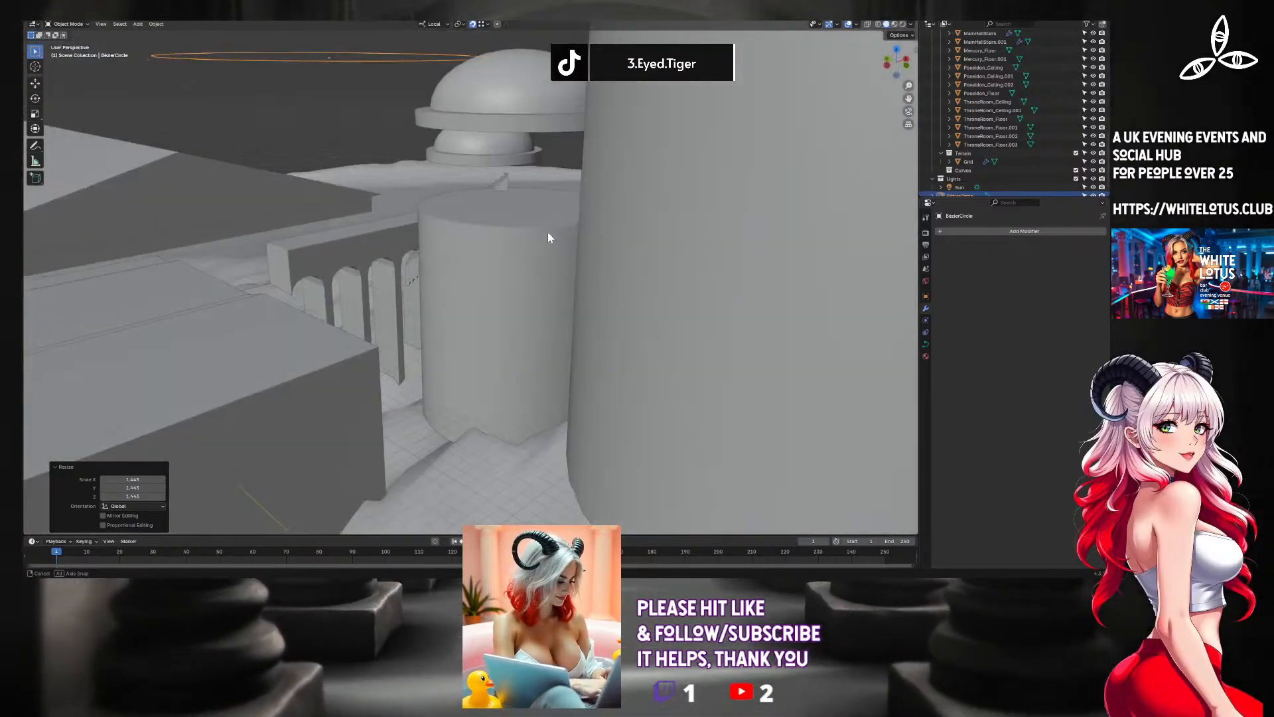
{"action": "key", "text": "g"}
{"action": "key", "text": "z"}
{"action": "key", "text": "z"}
{"action": "left_click", "coordinate": [430, 209]}
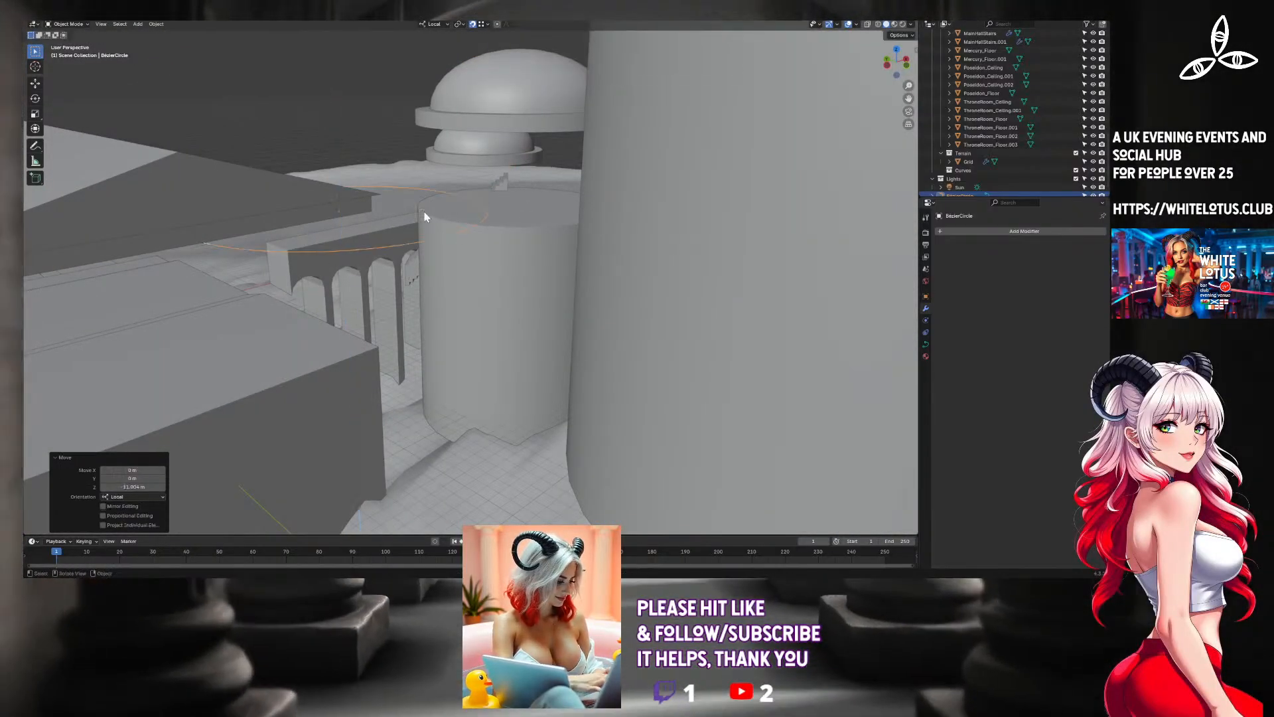
Move the BezierCircle object into the Curves collection.
{"action": "middle_click_drag", "start_coordinate": [519, 171], "coordinate": [483, 263]}
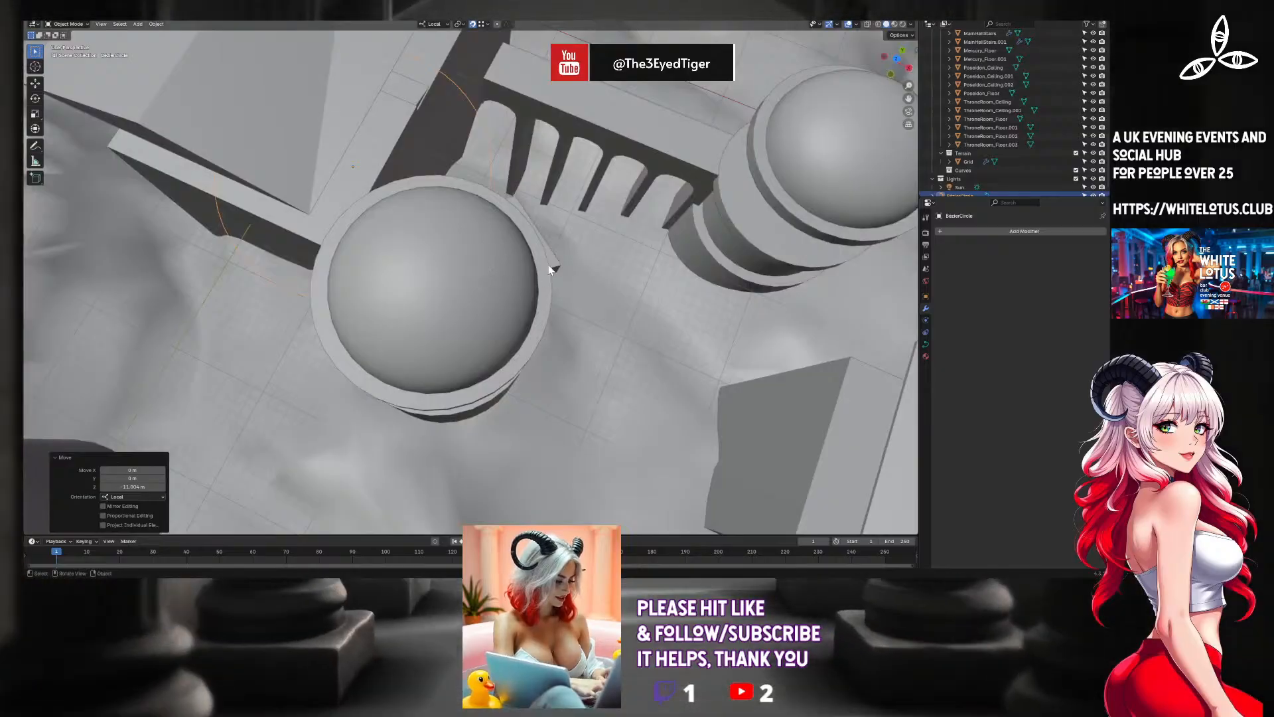
{"action": "left_click", "coordinate": [553, 266]}
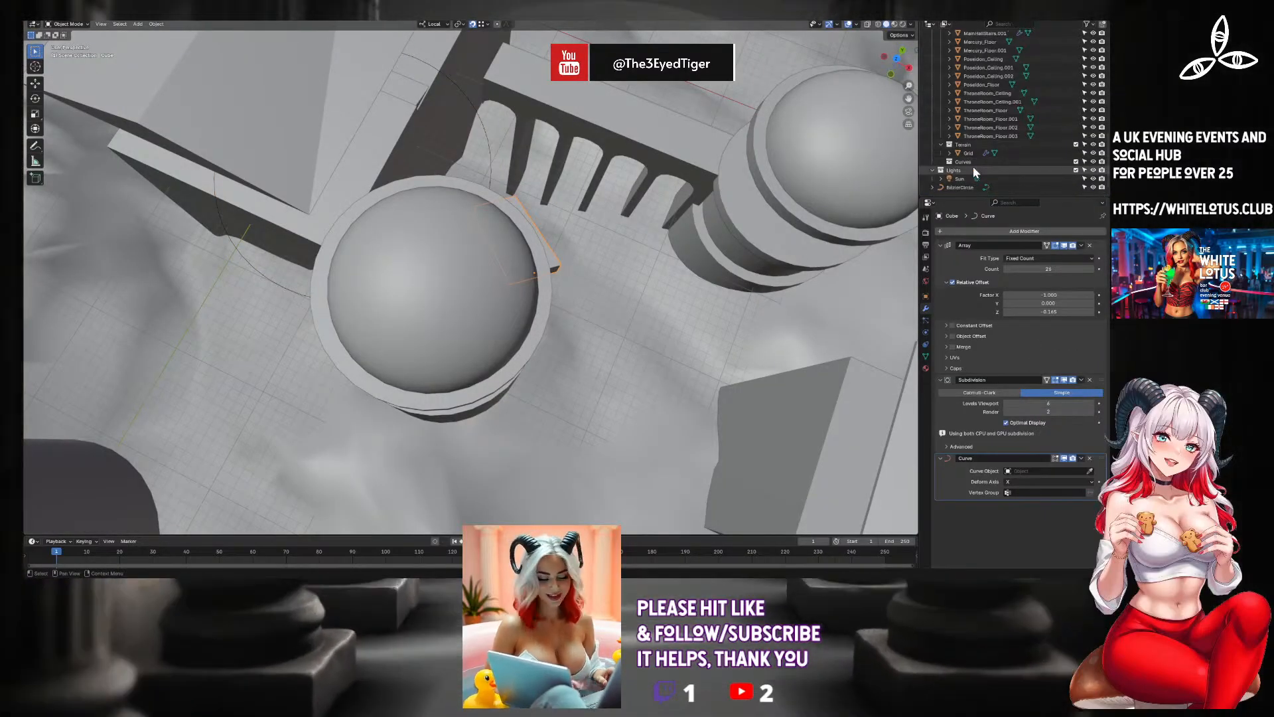
{"action": "scroll", "coordinate": [973, 166], "scroll_direction": "down", "scroll_amount": 1}
{"action": "left_click_drag", "start_coordinate": [967, 191], "coordinate": [967, 161]}
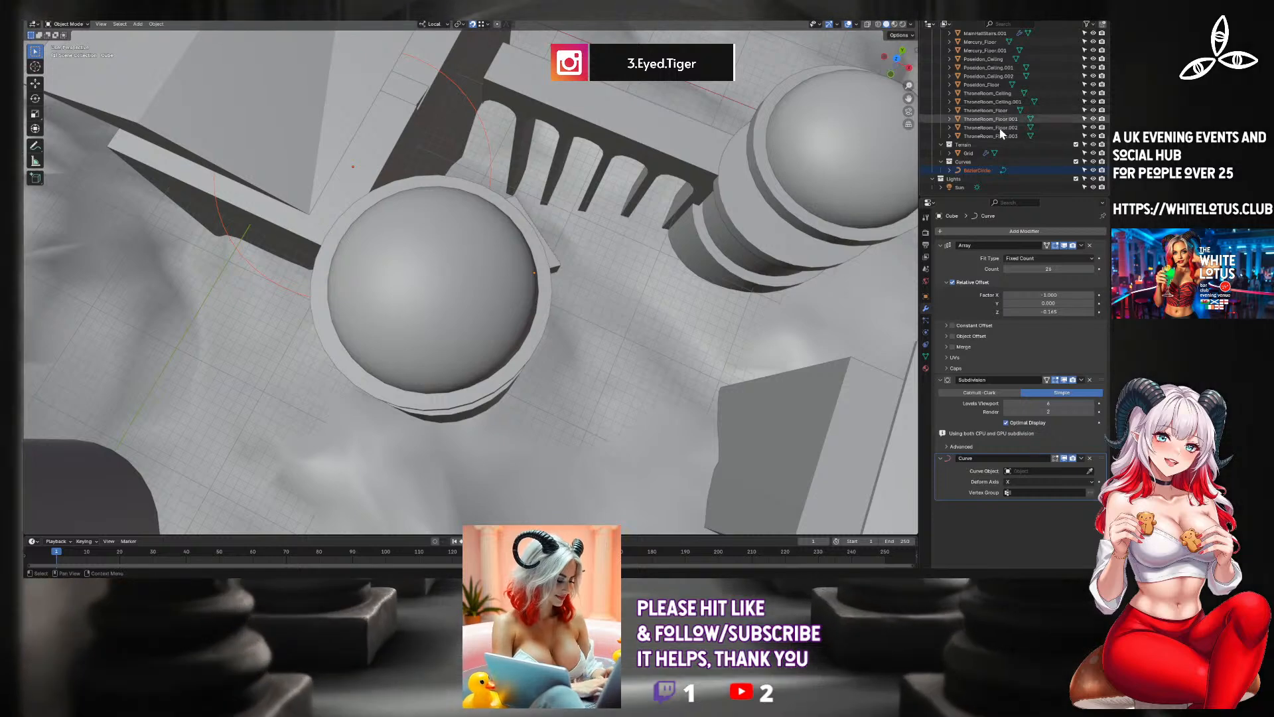
Assign BezierCircle as the curve object of the staircase's Curve modifier.
{"action": "middle_click_drag", "start_coordinate": [686, 90], "coordinate": [602, 276]}
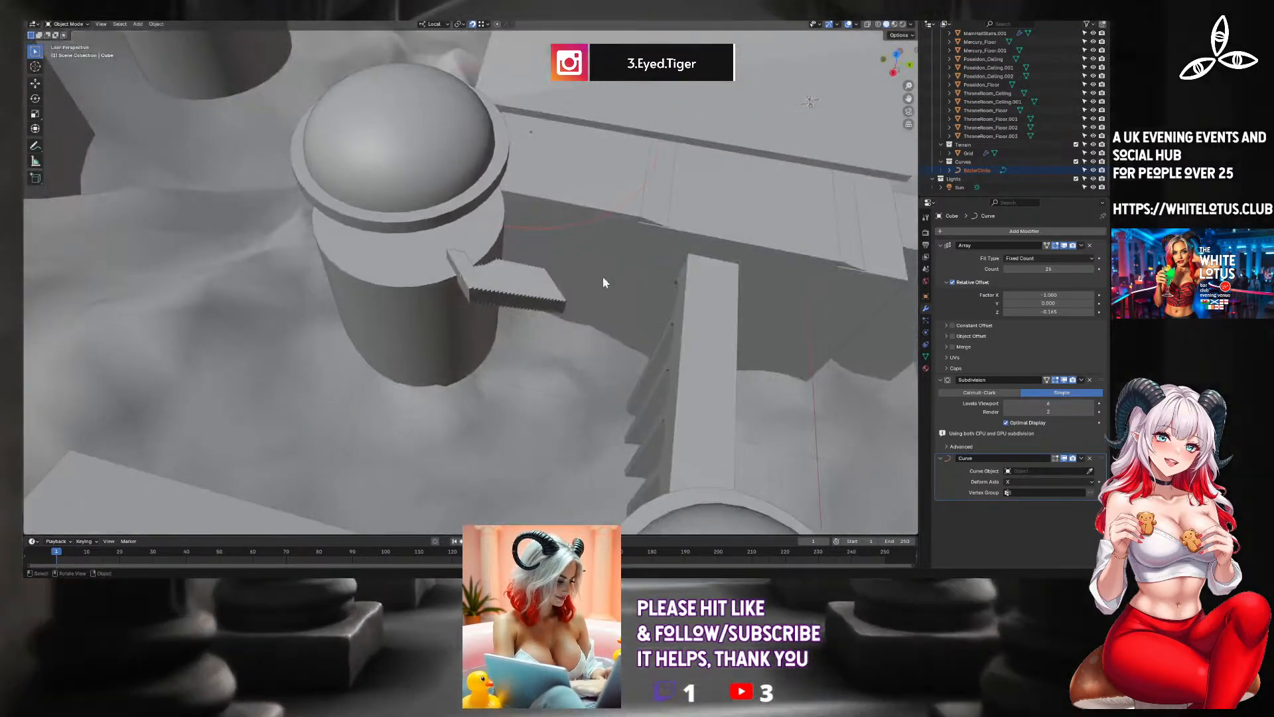
{"action": "left_click", "coordinate": [507, 282]}
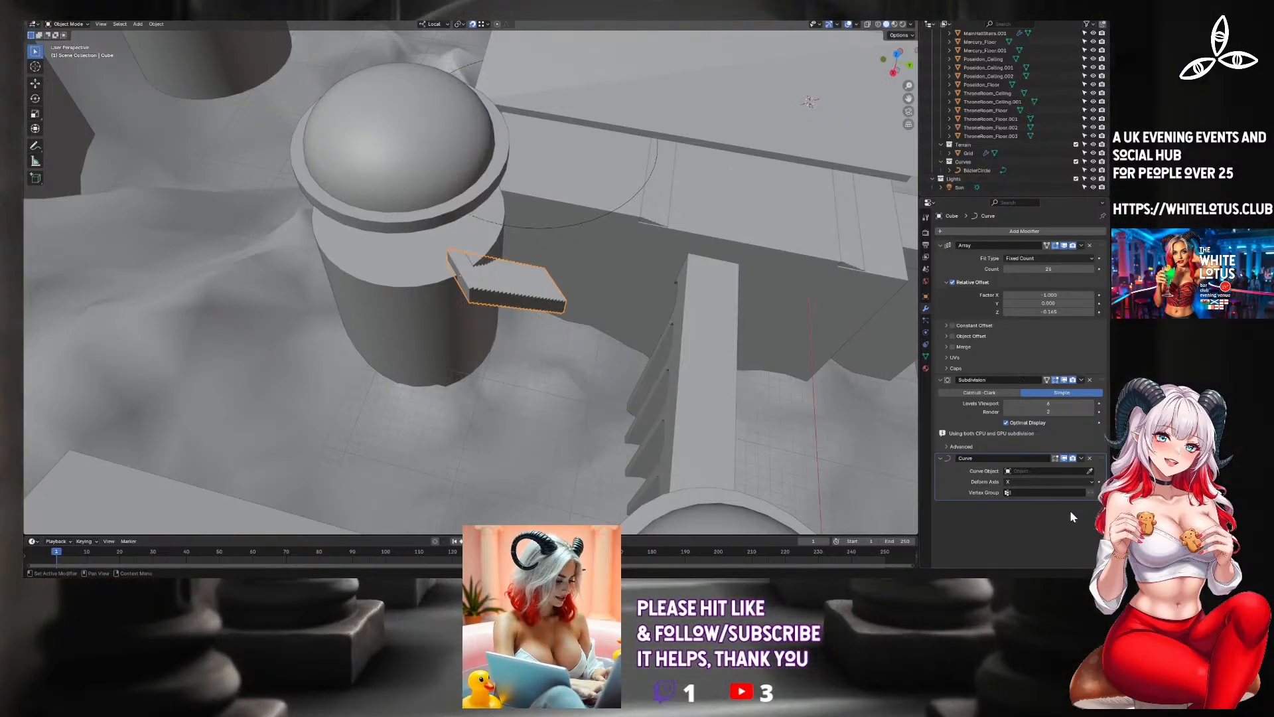
{"action": "left_click", "coordinate": [1090, 470]}
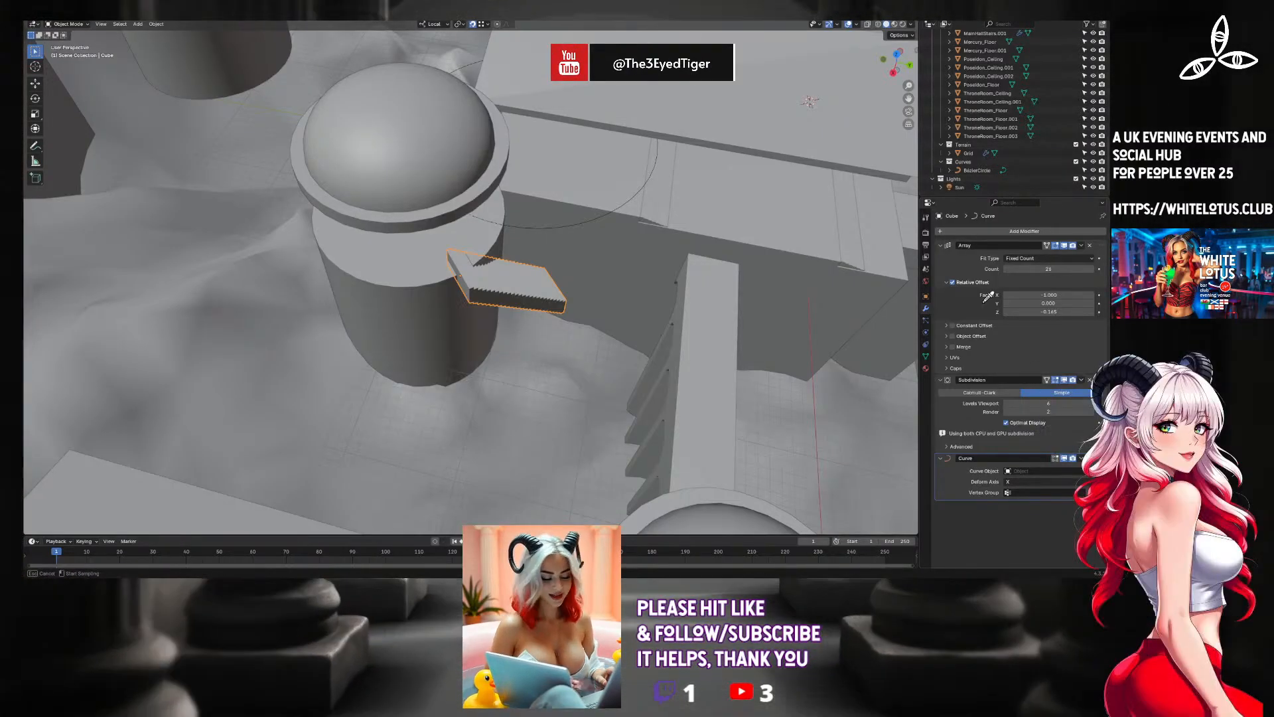
{"action": "left_click", "coordinate": [985, 166]}
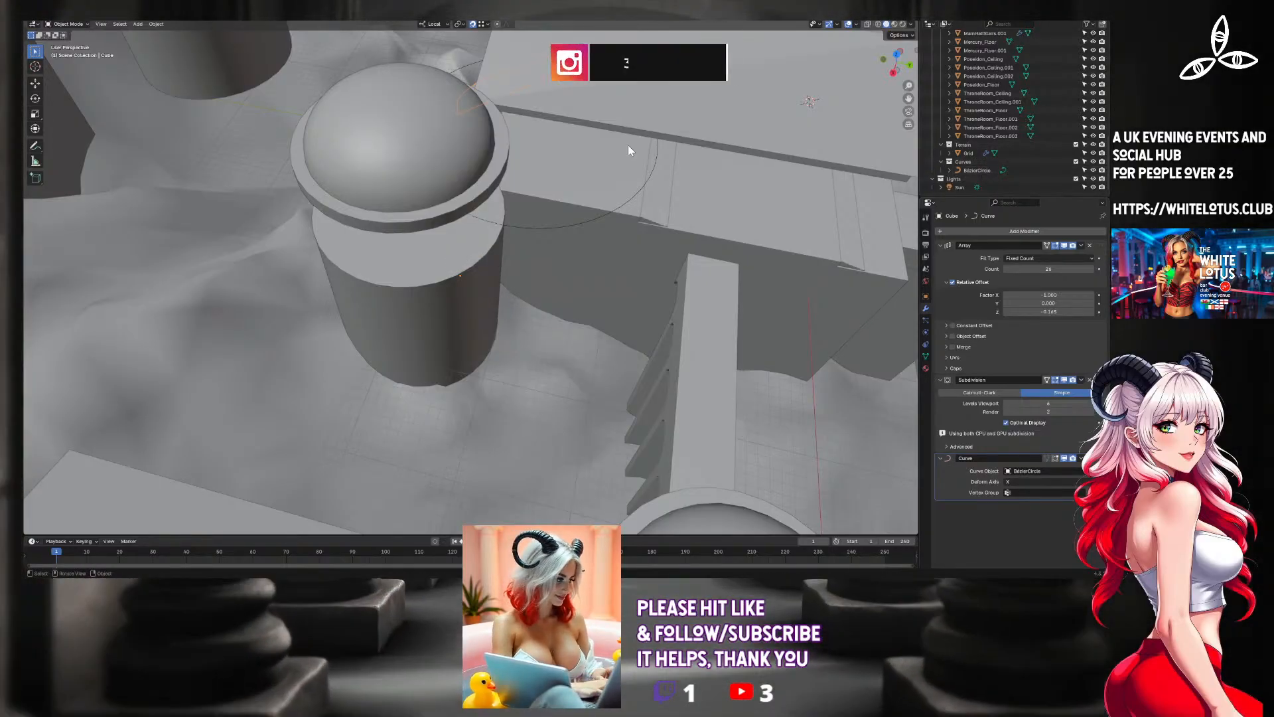
Try repositioning the staircase along the circle guide curve in top view.
{"action": "middle_click_drag", "start_coordinate": [639, 150], "coordinate": [444, 106]}
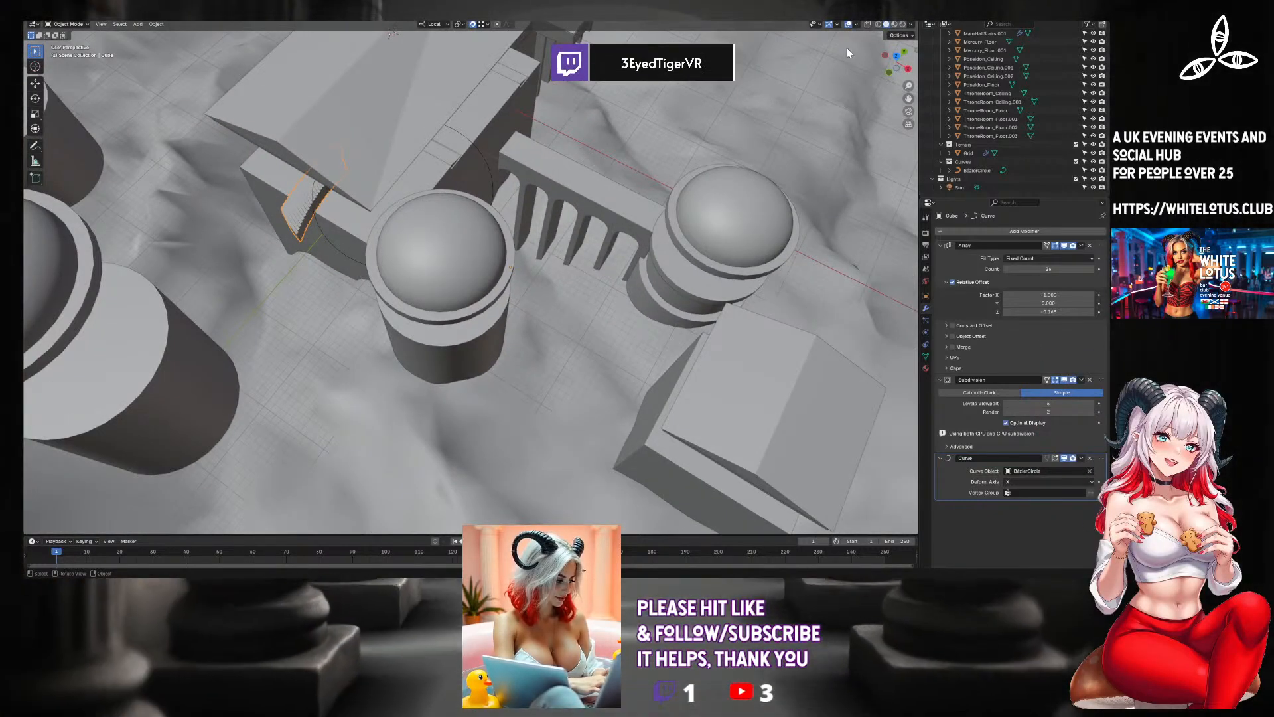
{"action": "left_click", "coordinate": [893, 57]}
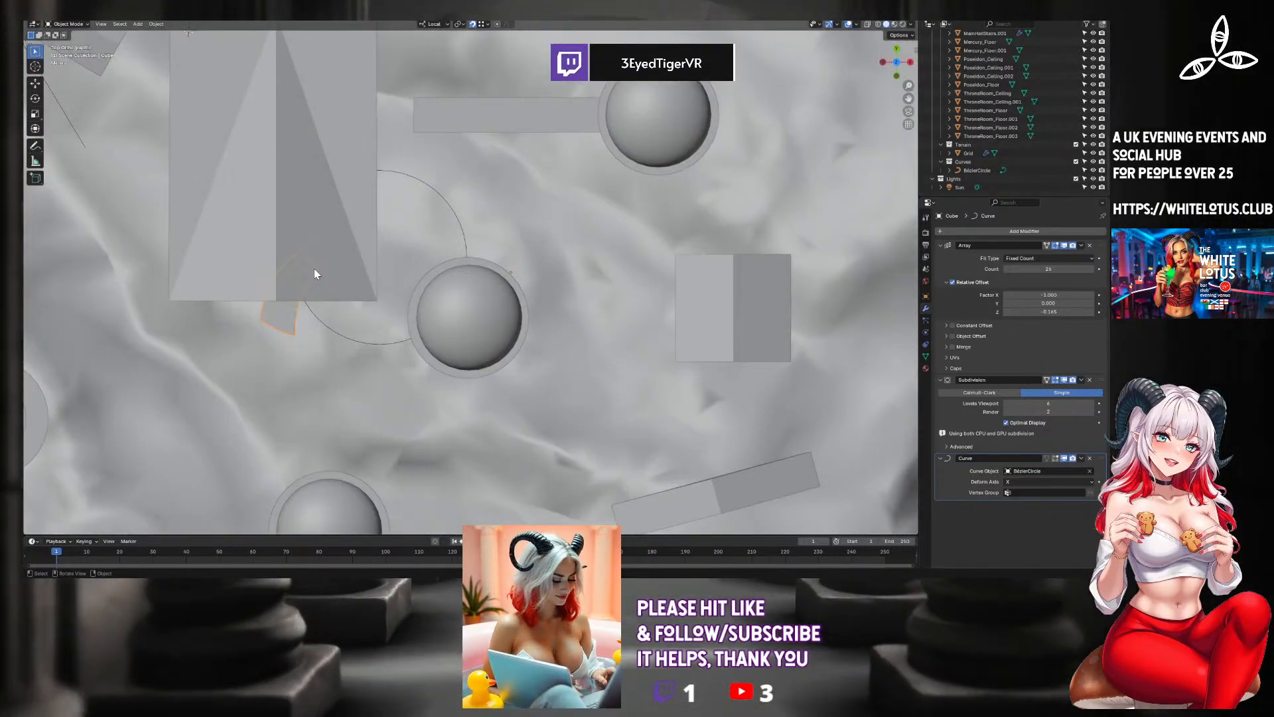
{"action": "key", "text": "g"}
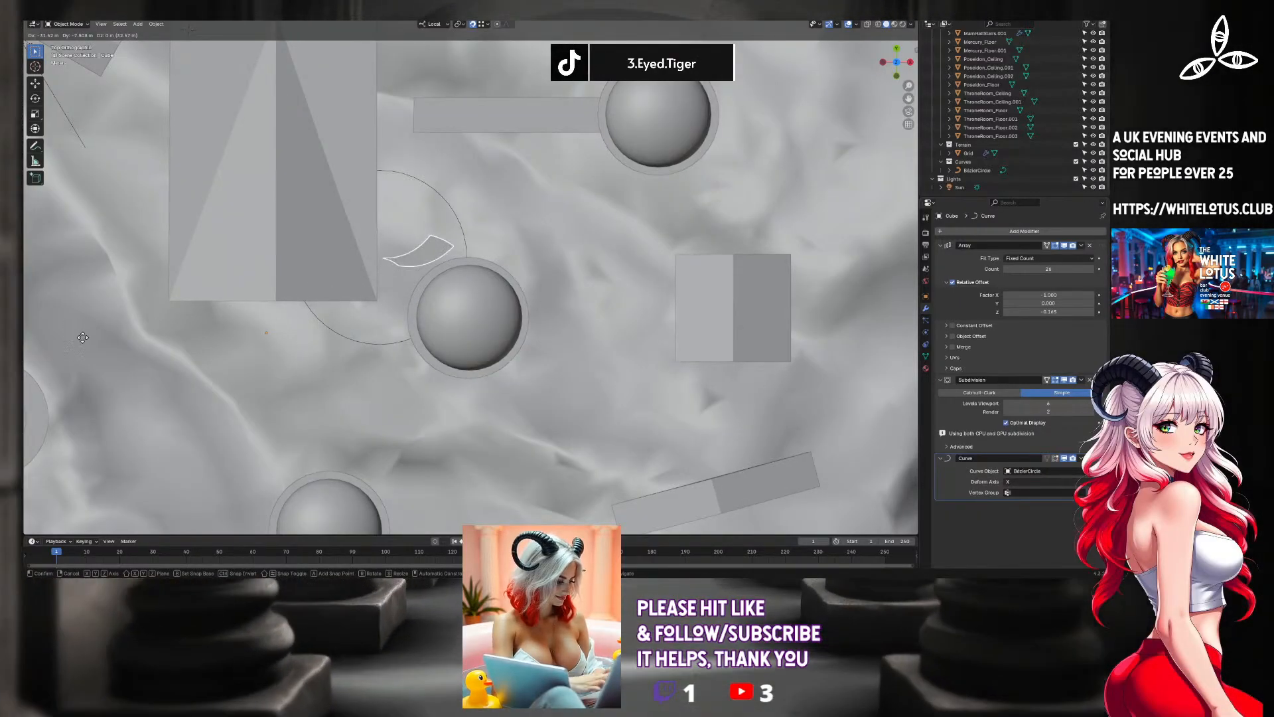
{"action": "left_click", "coordinate": [296, 295]}
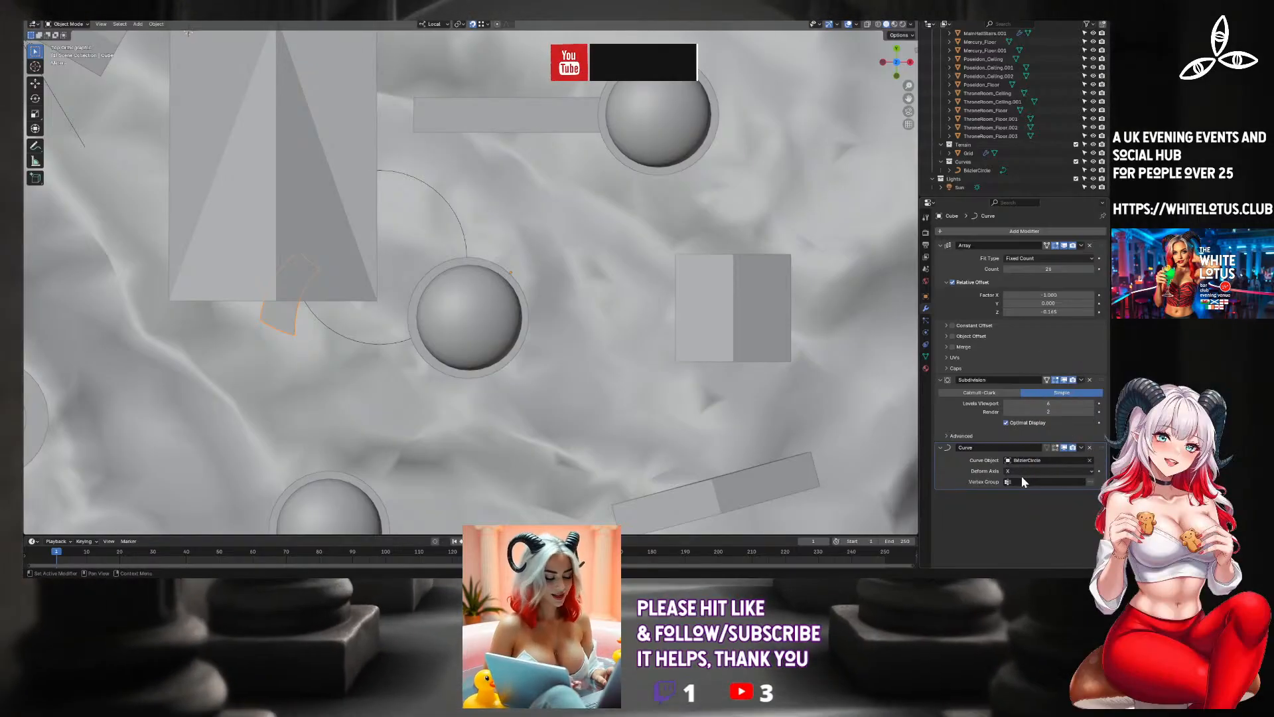
{"action": "middle_click_drag", "start_coordinate": [894, 430], "coordinate": [574, 299]}
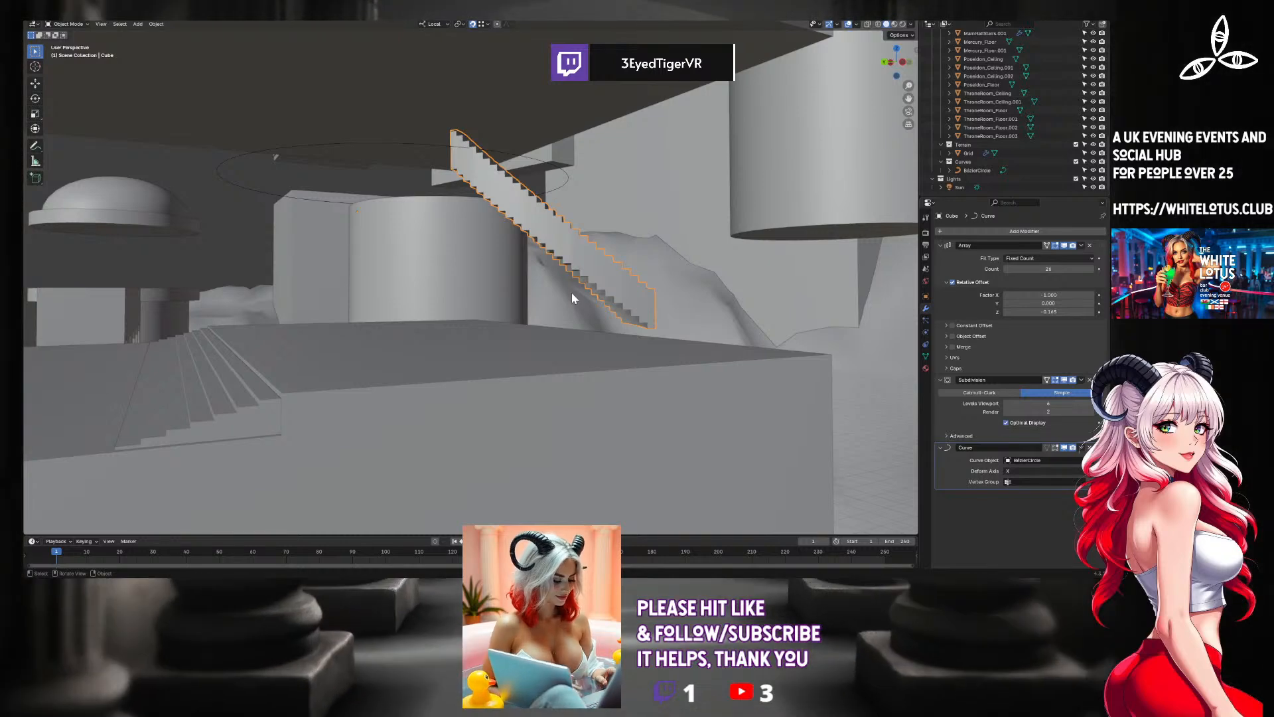
{"action": "middle_click_drag", "start_coordinate": [620, 188], "coordinate": [569, 262]}
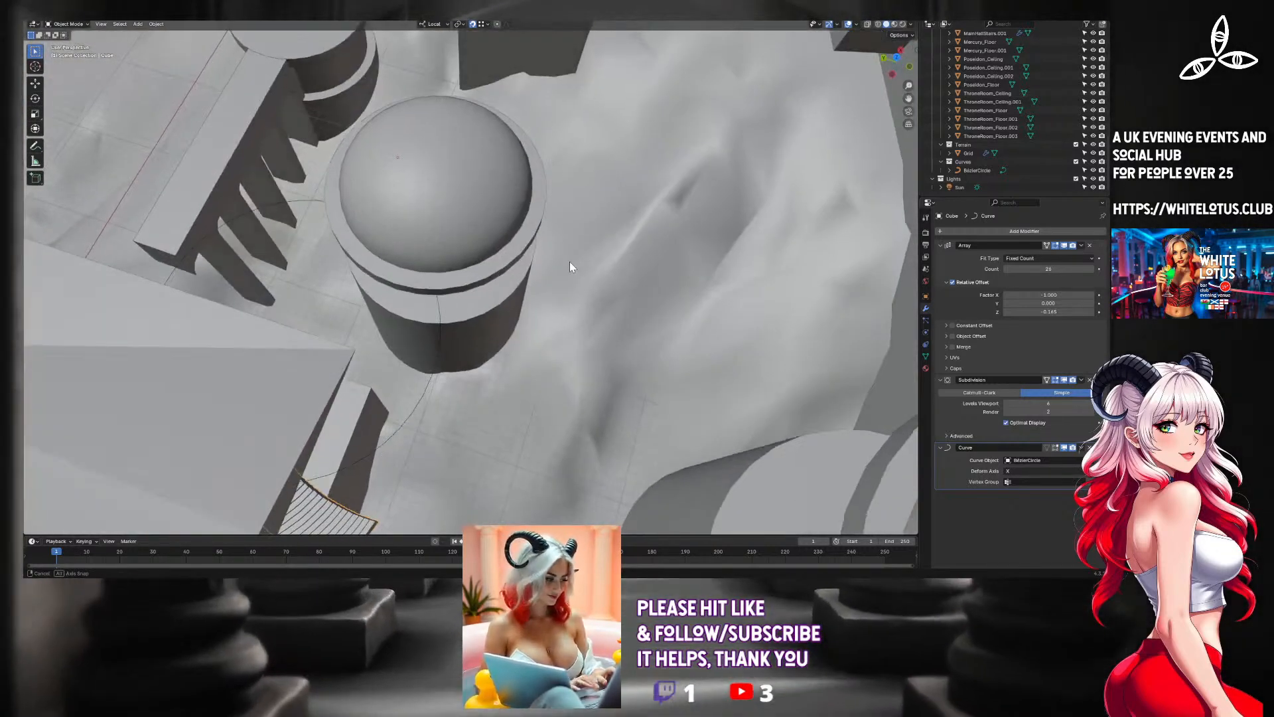
{"action": "middle_click_drag", "start_coordinate": [484, 361], "coordinate": [617, 300], "text": "shift"}
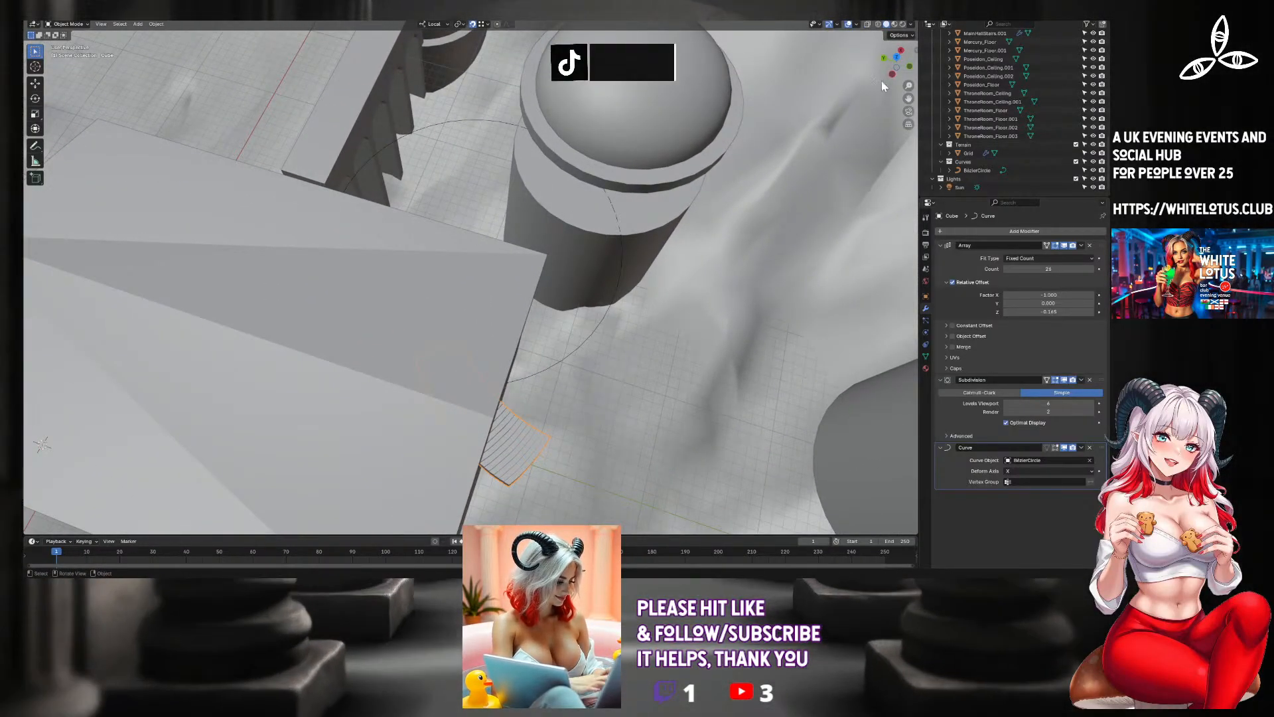
Isolate the staircase, the Bezier circle, the domed tower's floor cylinder and the main hall floor in local view.
{"action": "left_click", "coordinate": [895, 57]}
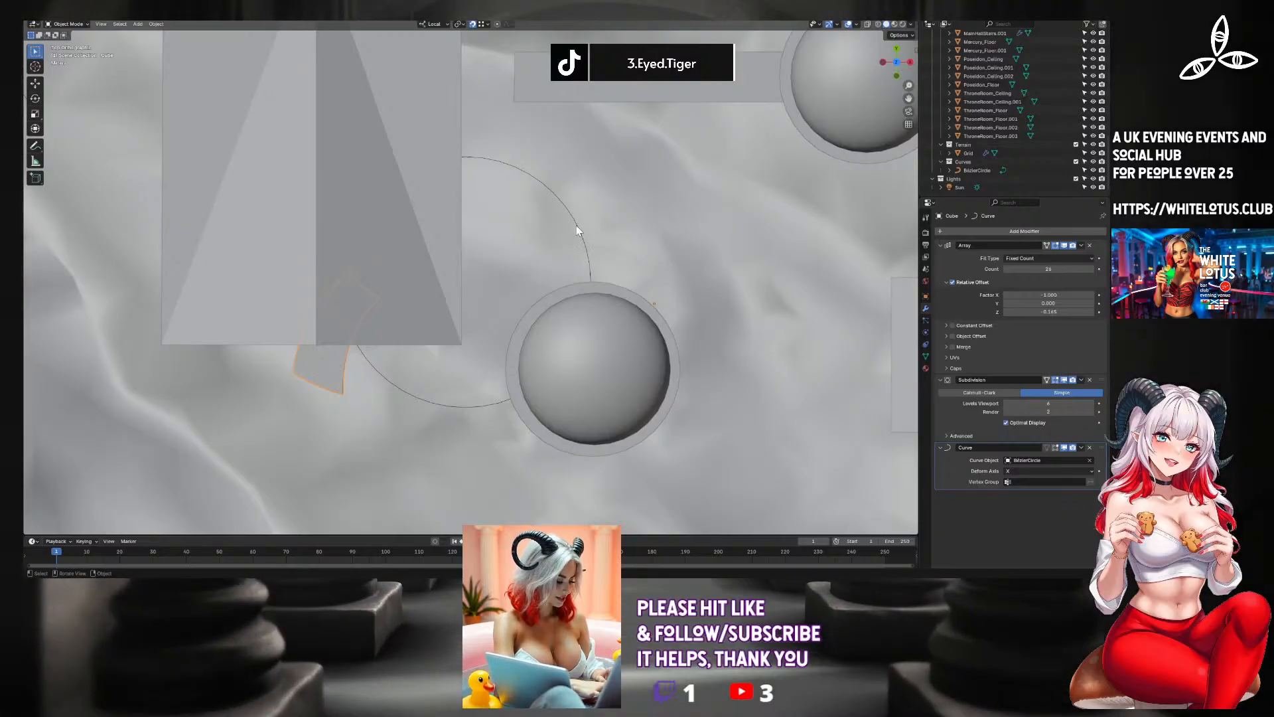
{"action": "left_click", "coordinate": [577, 228], "text": "shift"}
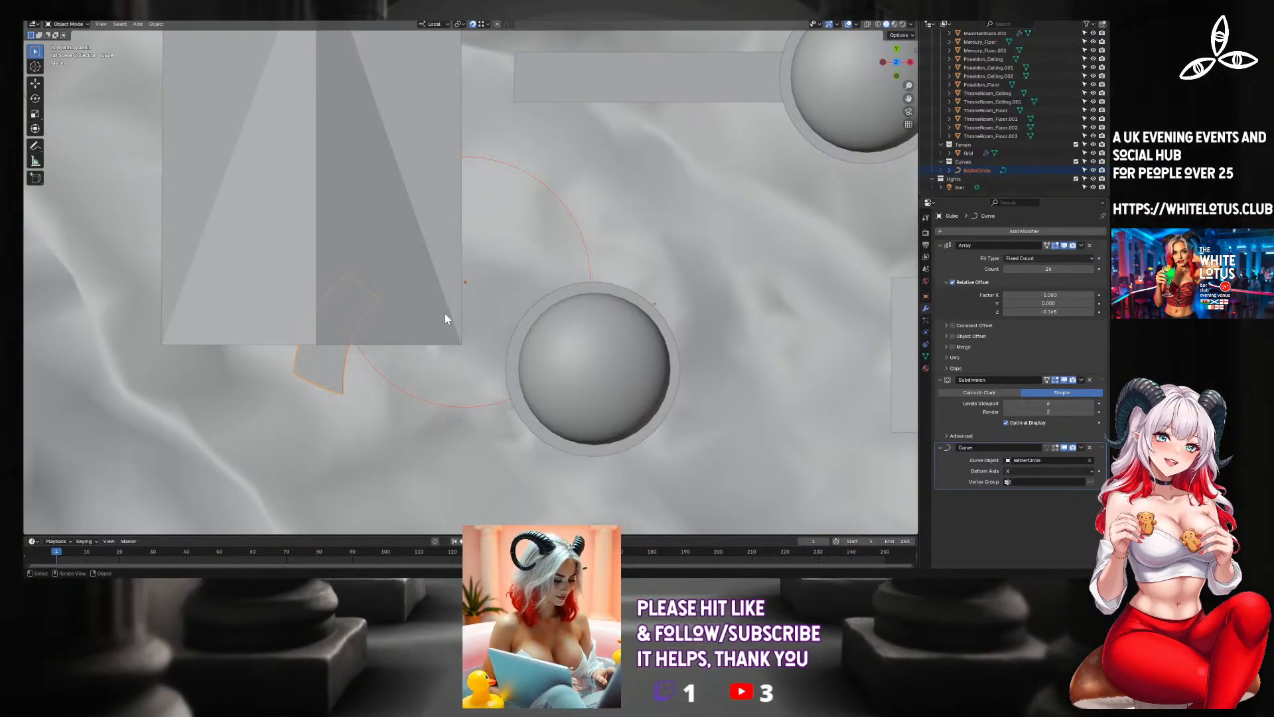
{"action": "middle_click_drag", "start_coordinate": [580, 343], "coordinate": [584, 313]}
{"action": "left_click", "coordinate": [652, 277]}
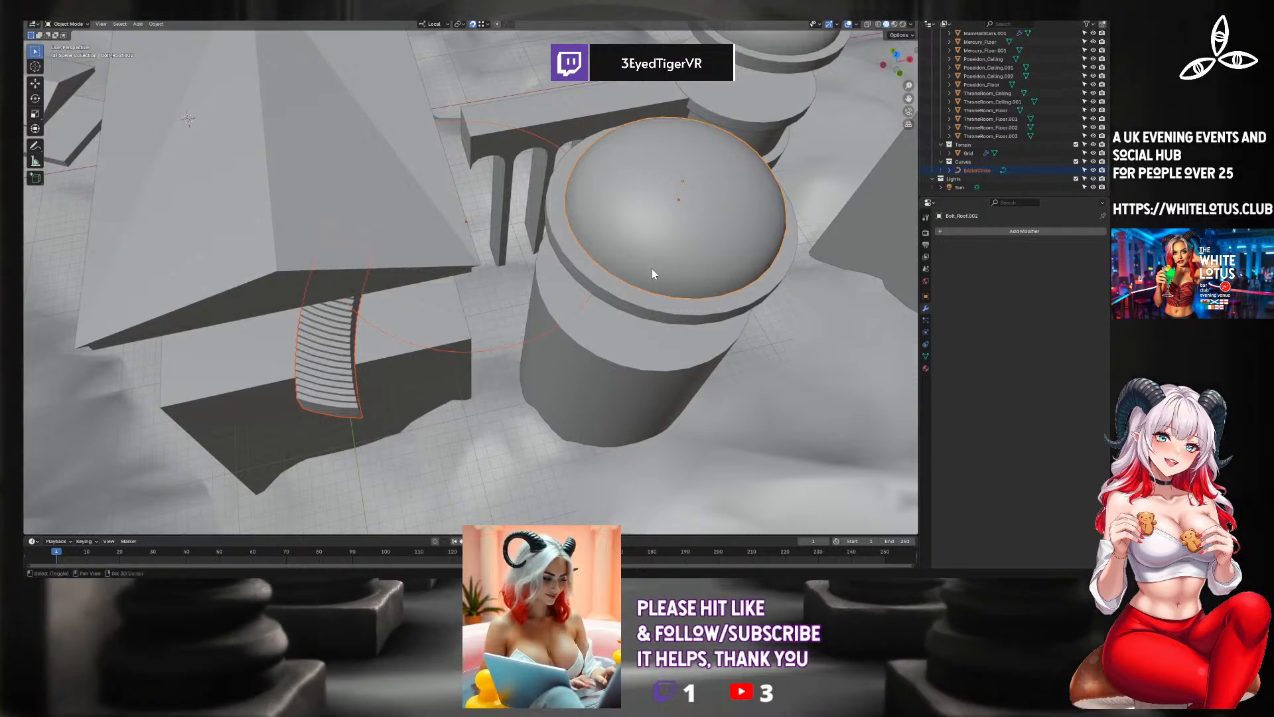
{"action": "left_click", "coordinate": [635, 316]}
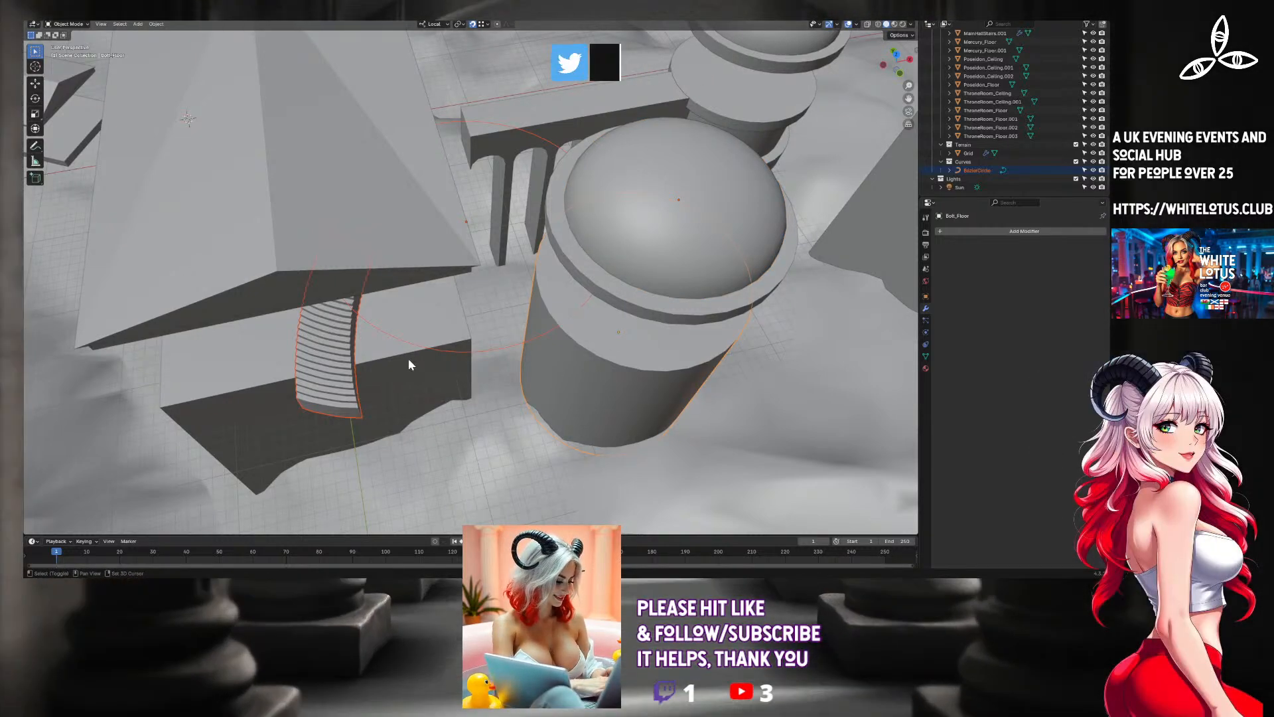
{"action": "left_click", "coordinate": [409, 364], "text": "shift"}
{"action": "key", "text": "KP_Divide"}
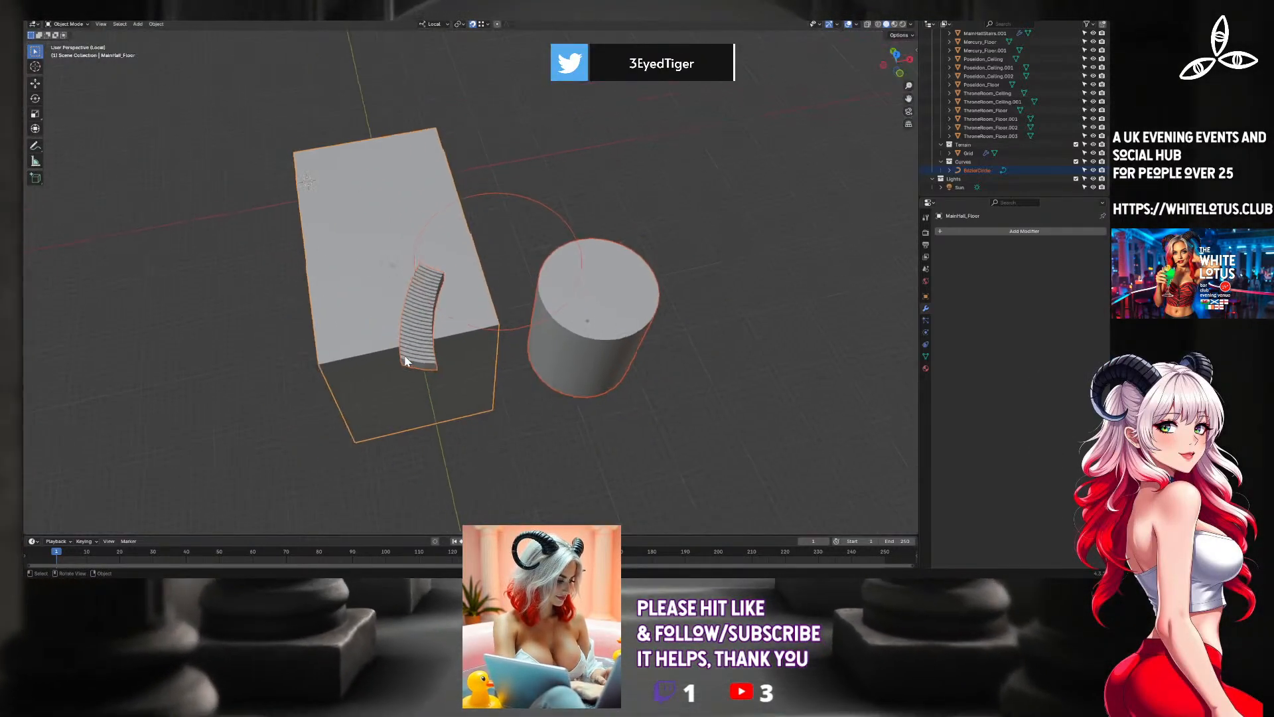
{"action": "mouse_move", "coordinate": [508, 288]}
{"action": "middle_mouse_down"}
{"action": "mouse_move", "coordinate": [508, 301]}
{"action": "mouse_move", "coordinate": [538, 272]}
{"action": "mouse_move", "coordinate": [511, 283]}
{"action": "mouse_move", "coordinate": [479, 249]}
{"action": "mouse_move", "coordinate": [495, 296]}
{"action": "middle_mouse_up"}
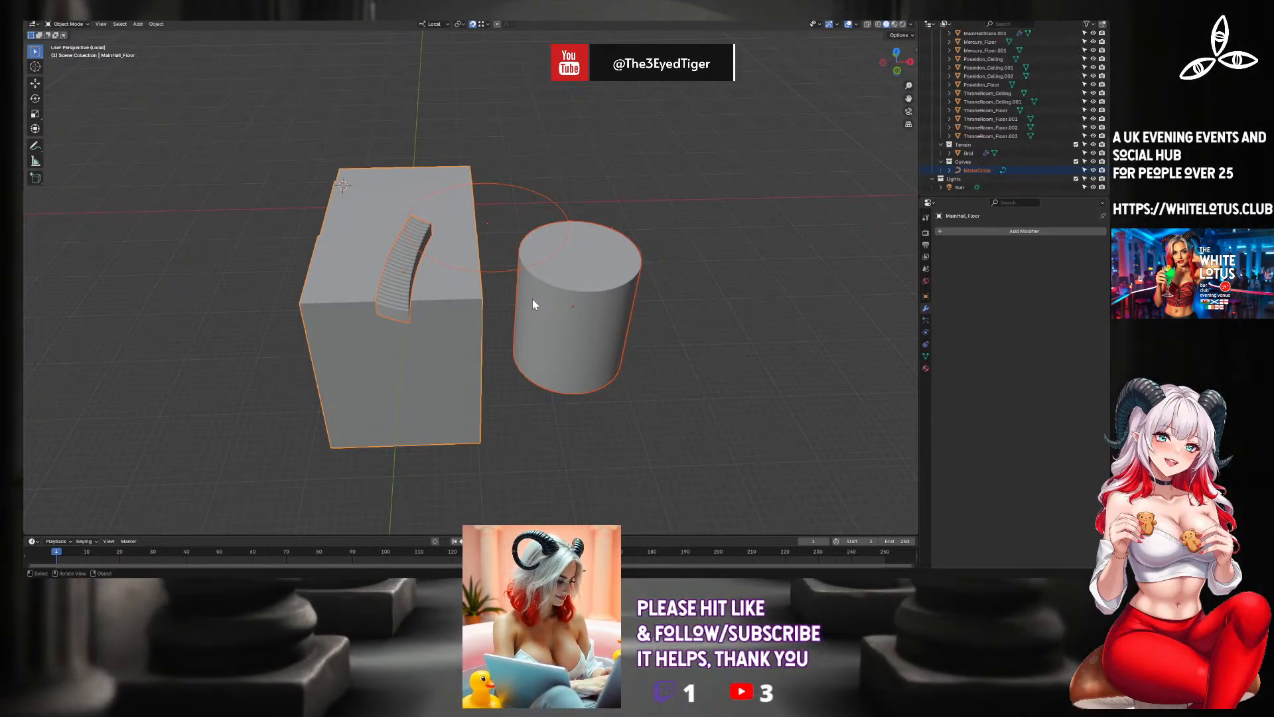
{"action": "middle_click_drag", "start_coordinate": [533, 300], "coordinate": [532, 308]}
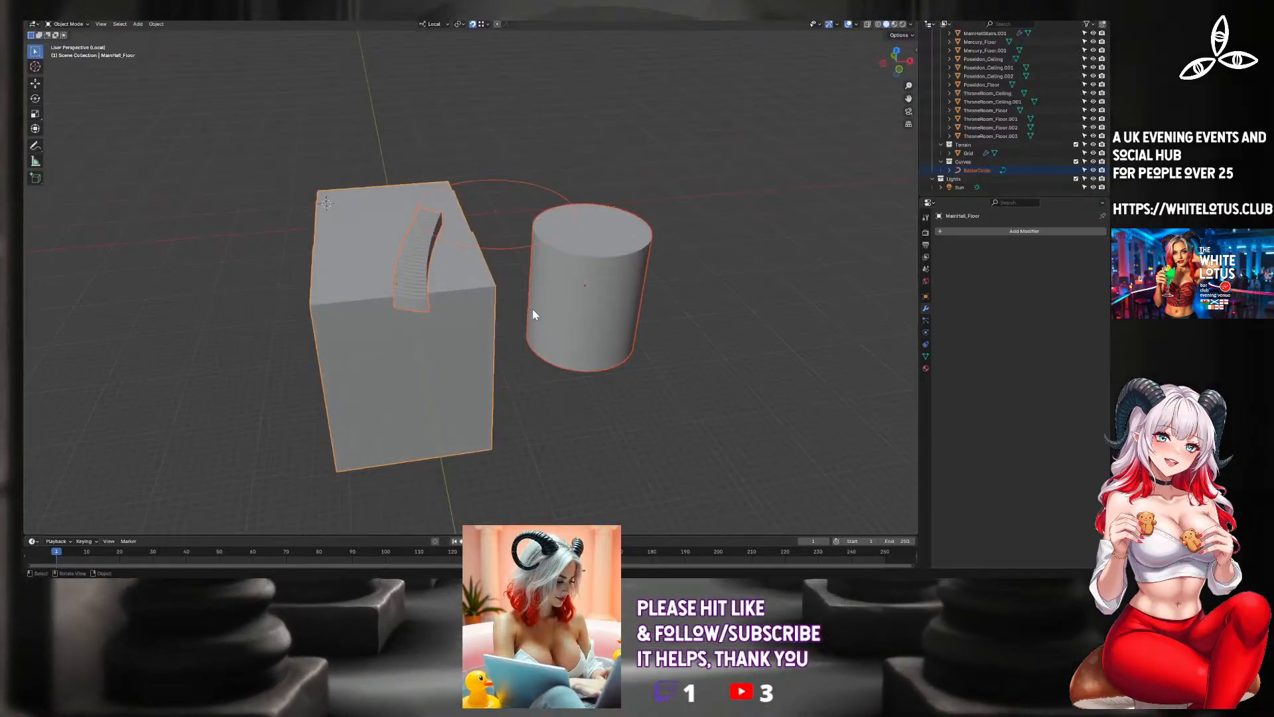
{"action": "key", "text": "KP_Divide"}
{"action": "key", "text": "KP_Divide"}
{"action": "mouse_move", "coordinate": [406, 316]}
{"action": "middle_mouse_down"}
{"action": "mouse_move", "coordinate": [432, 296]}
{"action": "mouse_move", "coordinate": [428, 277]}
{"action": "mouse_move", "coordinate": [420, 296]}
{"action": "middle_mouse_up"}
{"action": "scroll", "coordinate": [416, 302], "scroll_direction": "up", "scroll_amount": 5}
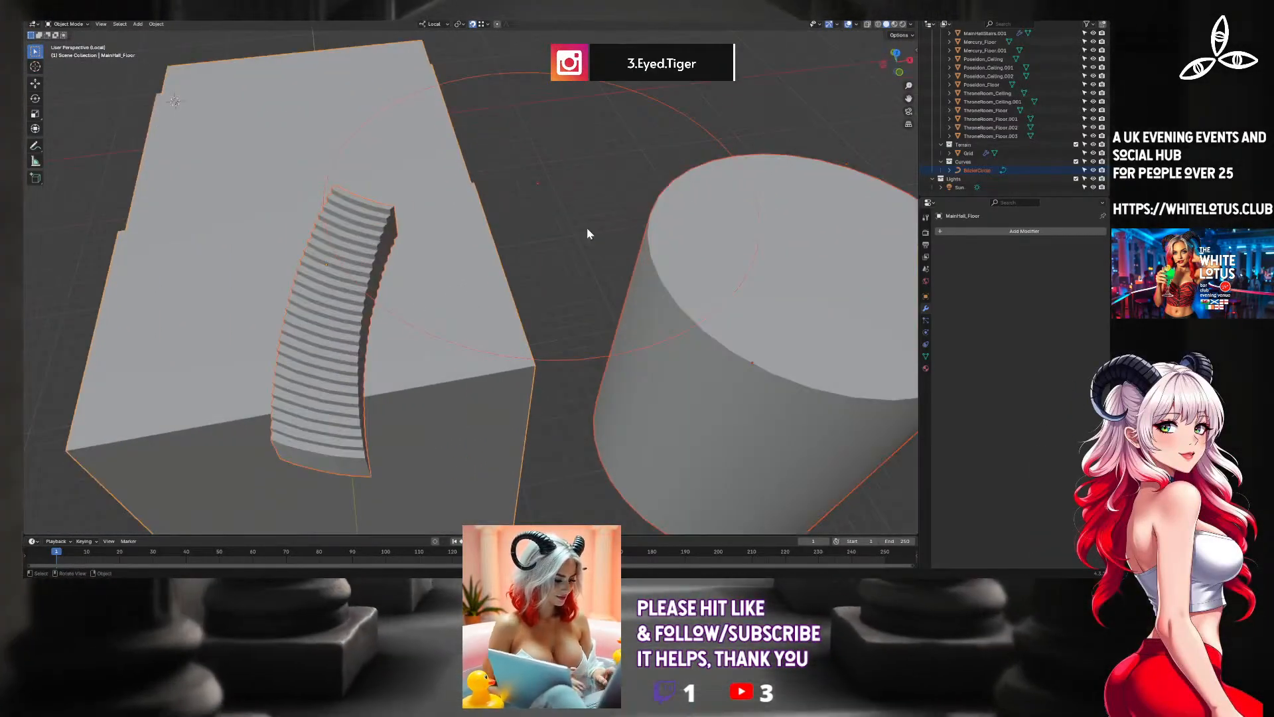
Try moving the staircase freely along the circle guide curve in top view.
{"action": "key", "text": "KP_7"}
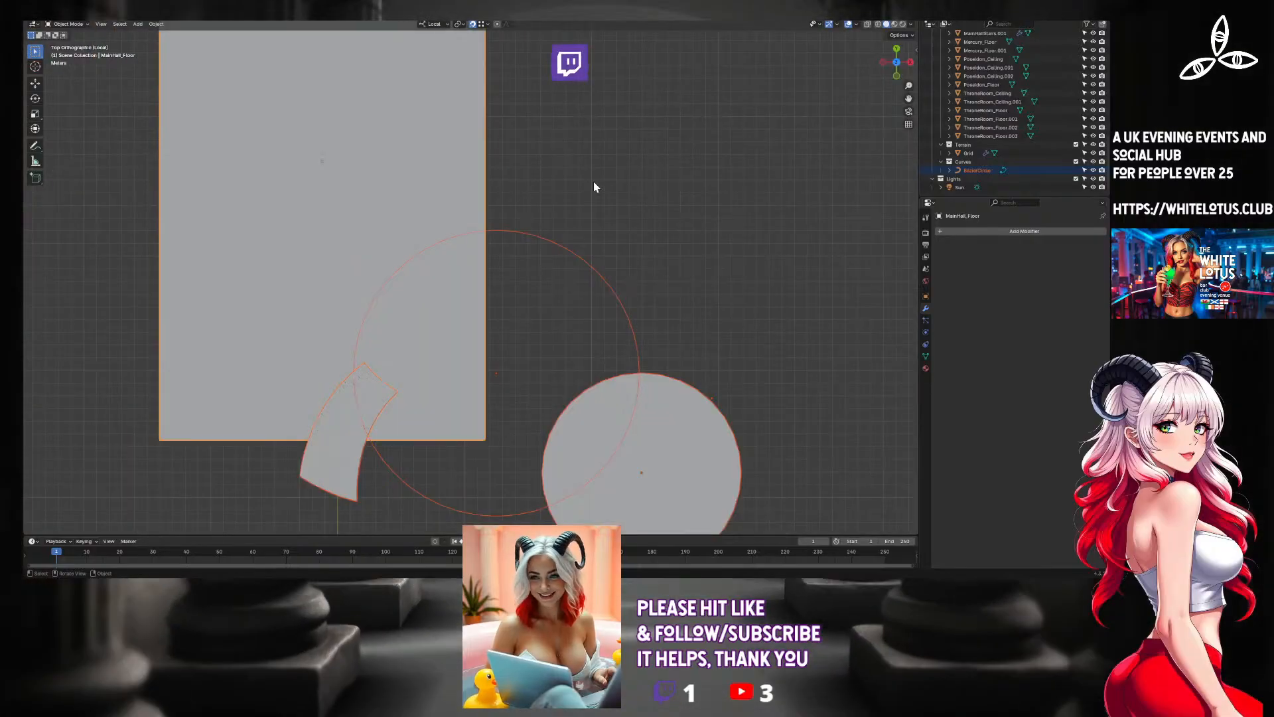
{"action": "left_click", "coordinate": [360, 396]}
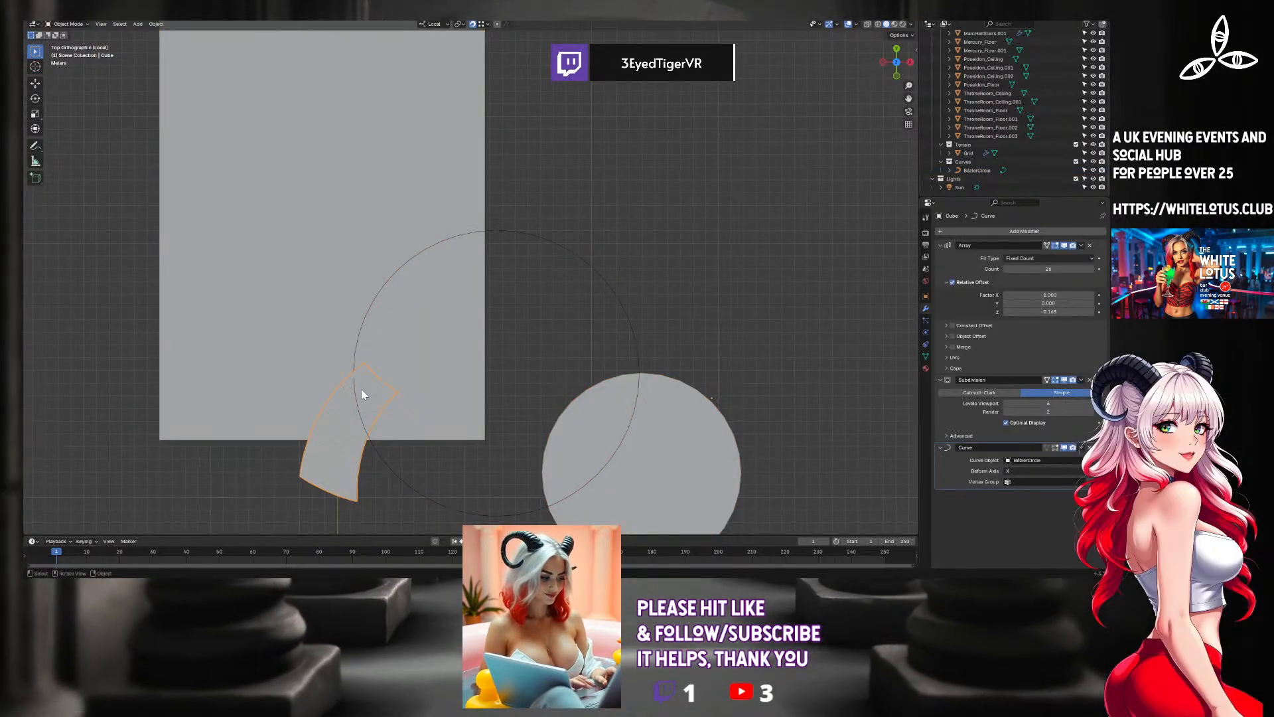
{"action": "key", "text": "g"}
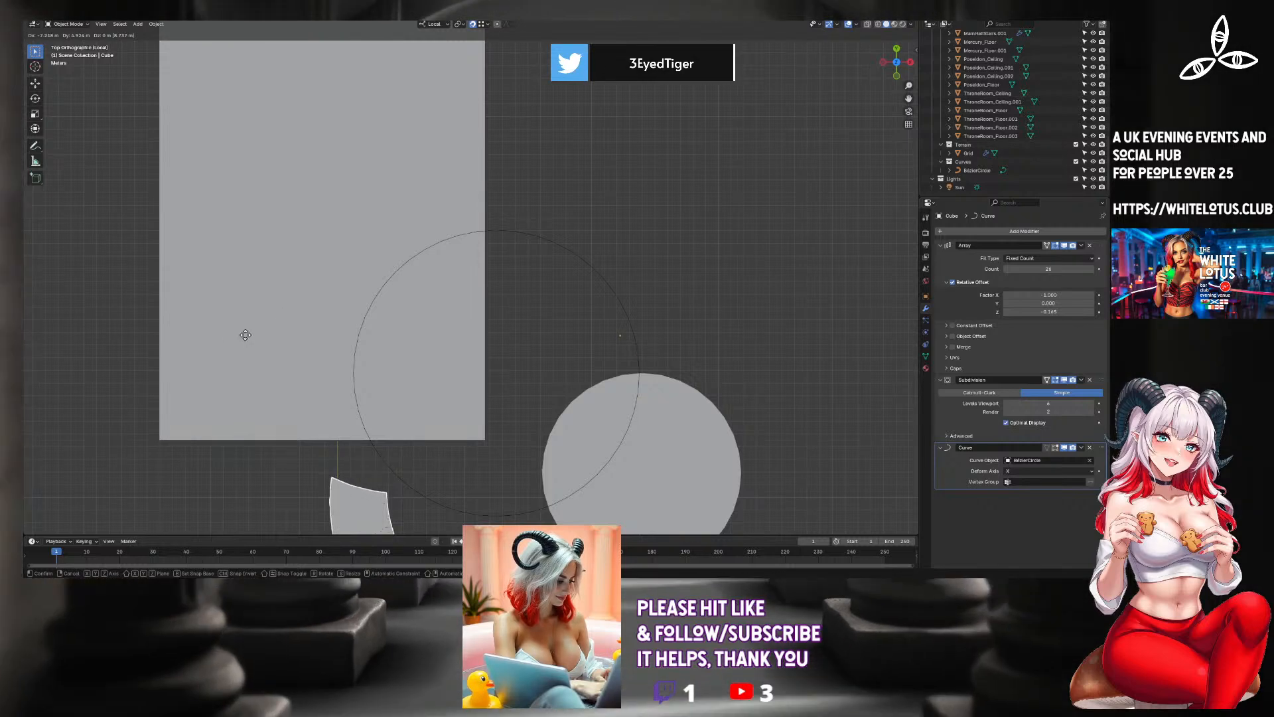
{"action": "left_click", "coordinate": [130, 375]}
{"action": "key", "text": "ctrl+z"}
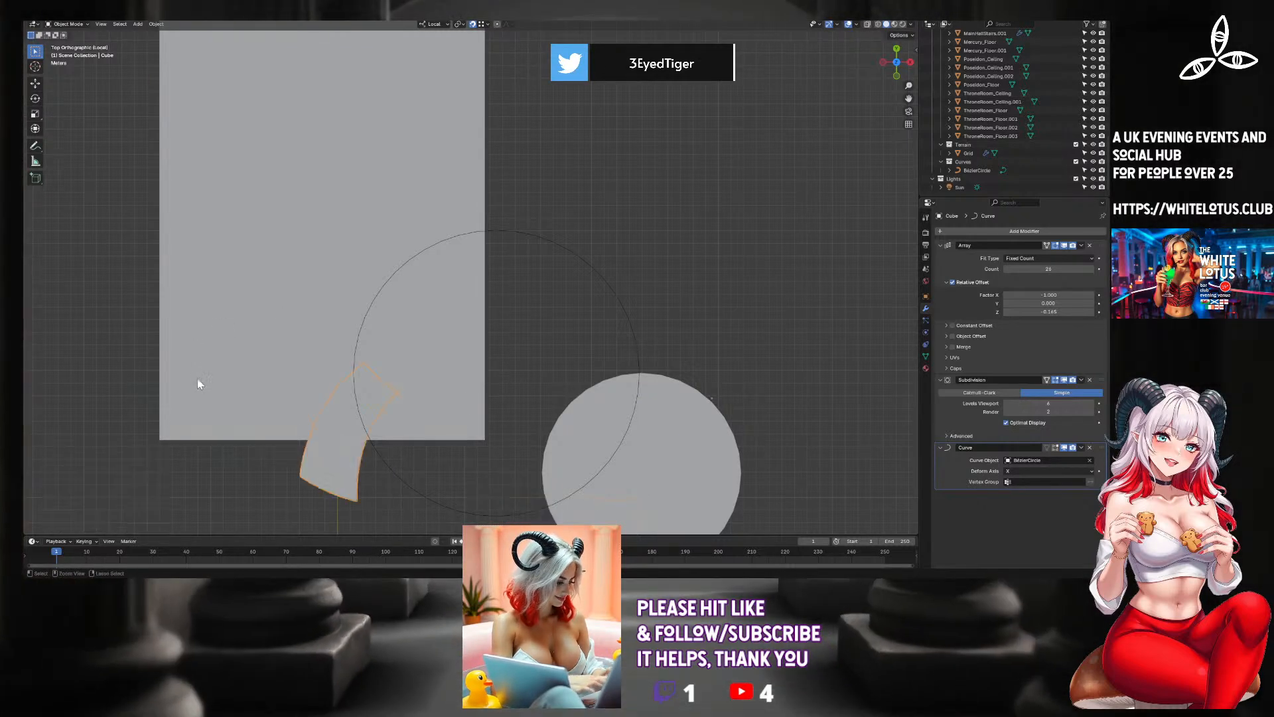
Lengthen the staircase by scaling it along its local X axis by about 1.45.
{"action": "scroll", "coordinate": [372, 432], "scroll_direction": "down", "scroll_amount": 3}
{"action": "middle_click_drag", "start_coordinate": [529, 428], "coordinate": [551, 366], "text": "shift"}
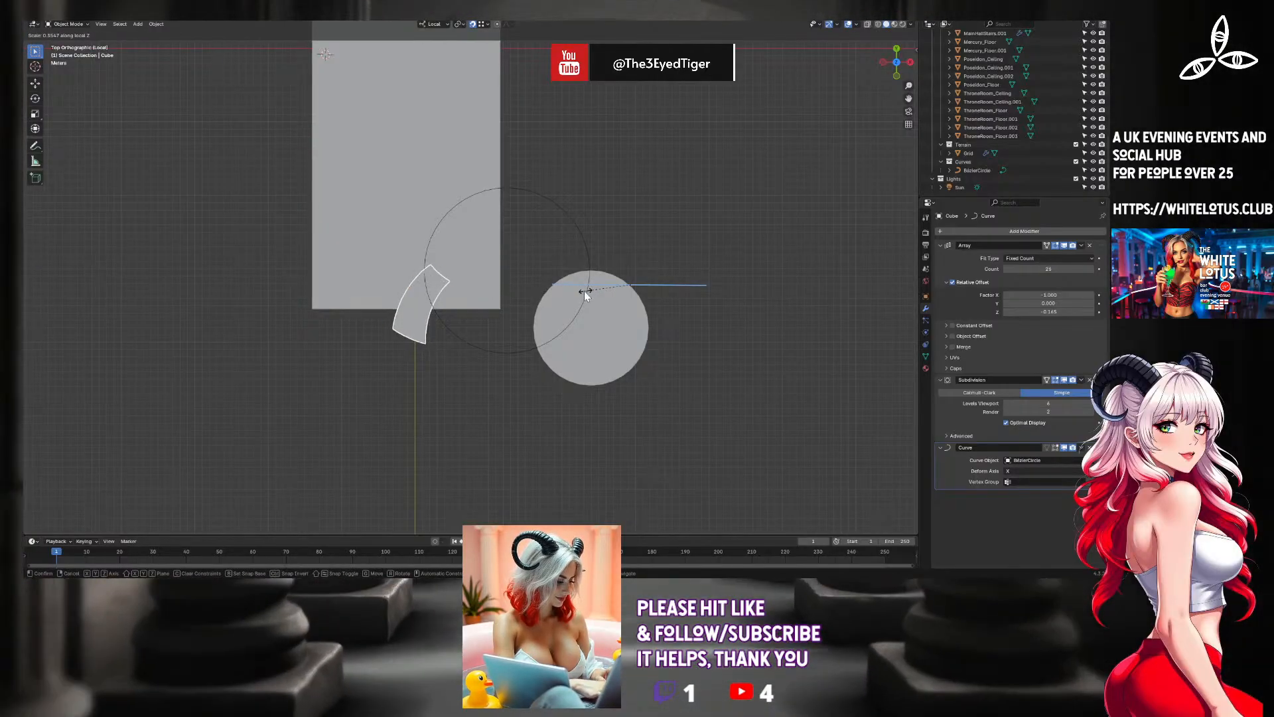
{"action": "left_click", "coordinate": [607, 291]}
{"action": "key", "text": "s"}
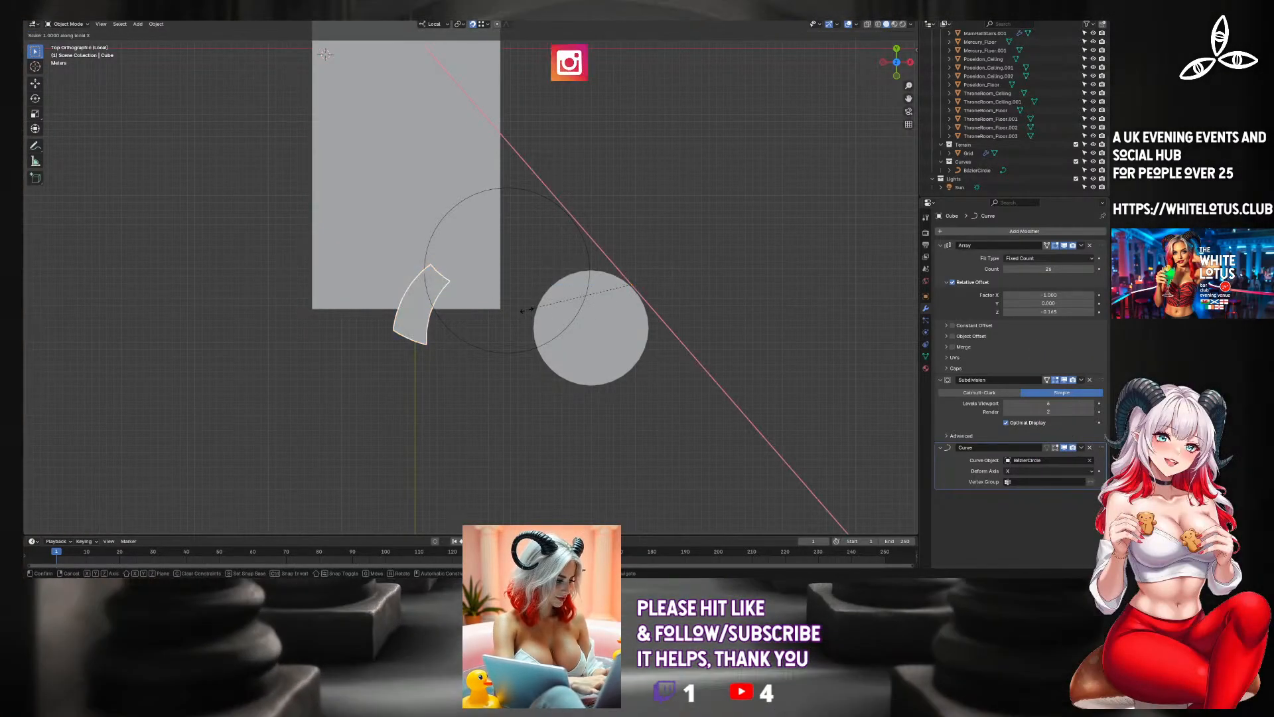
{"action": "left_click", "coordinate": [475, 308]}
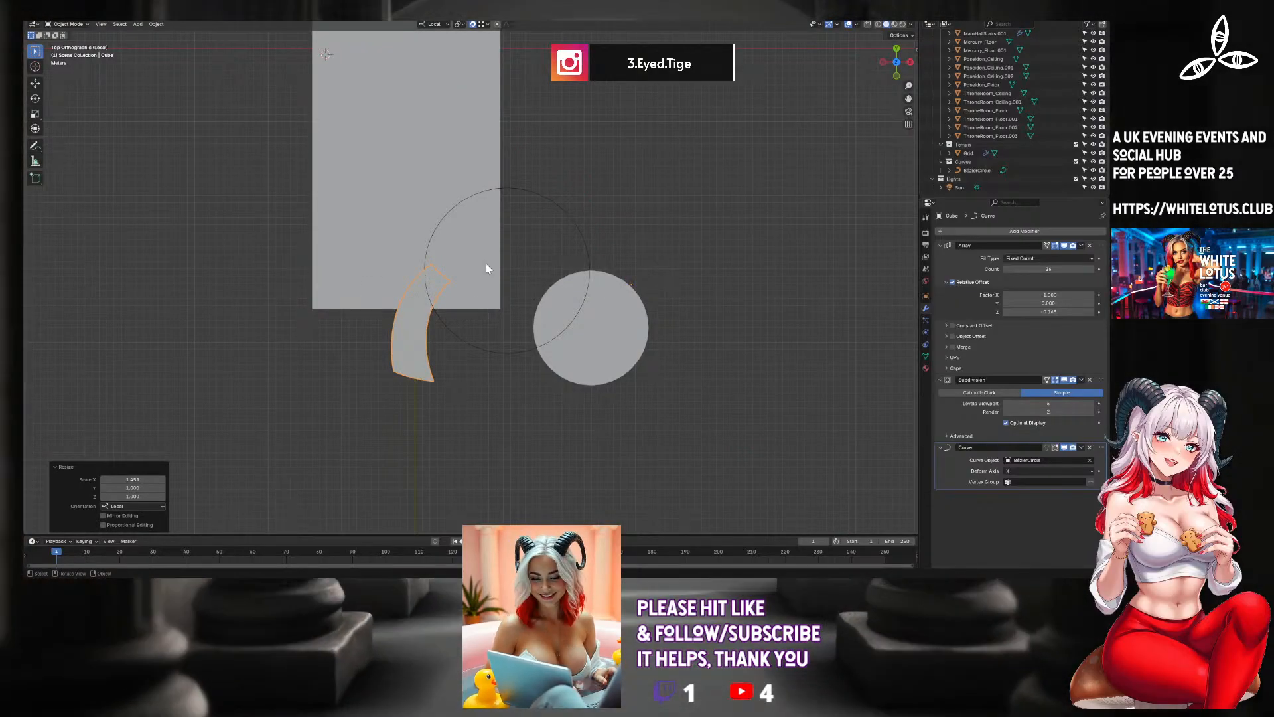
Move the staircase in top view about -6.2 m in X and 2 m in Y, so its upper end sits beside the main hall edge.
{"action": "key", "text": "g"}
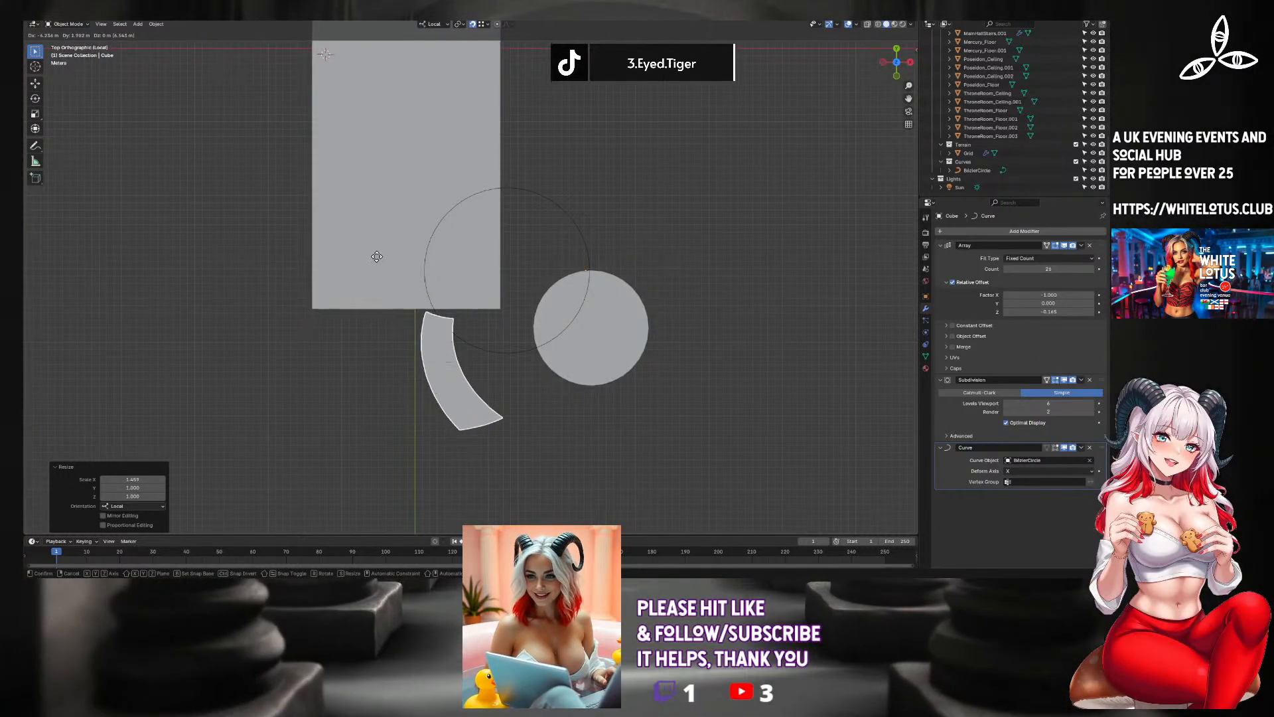
{"action": "left_click", "coordinate": [376, 257]}
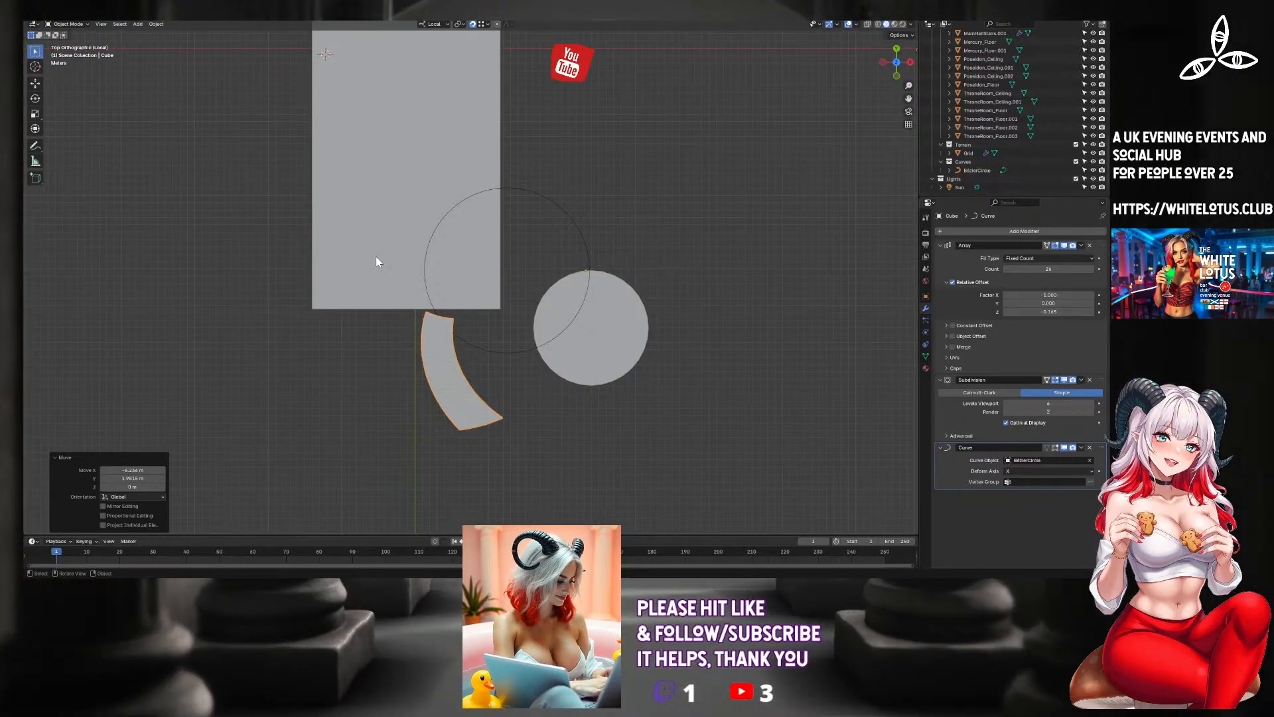
{"action": "middle_click_drag", "start_coordinate": [318, 195], "coordinate": [427, 266]}
{"action": "scroll", "coordinate": [398, 250], "scroll_direction": "up", "scroll_amount": 8}
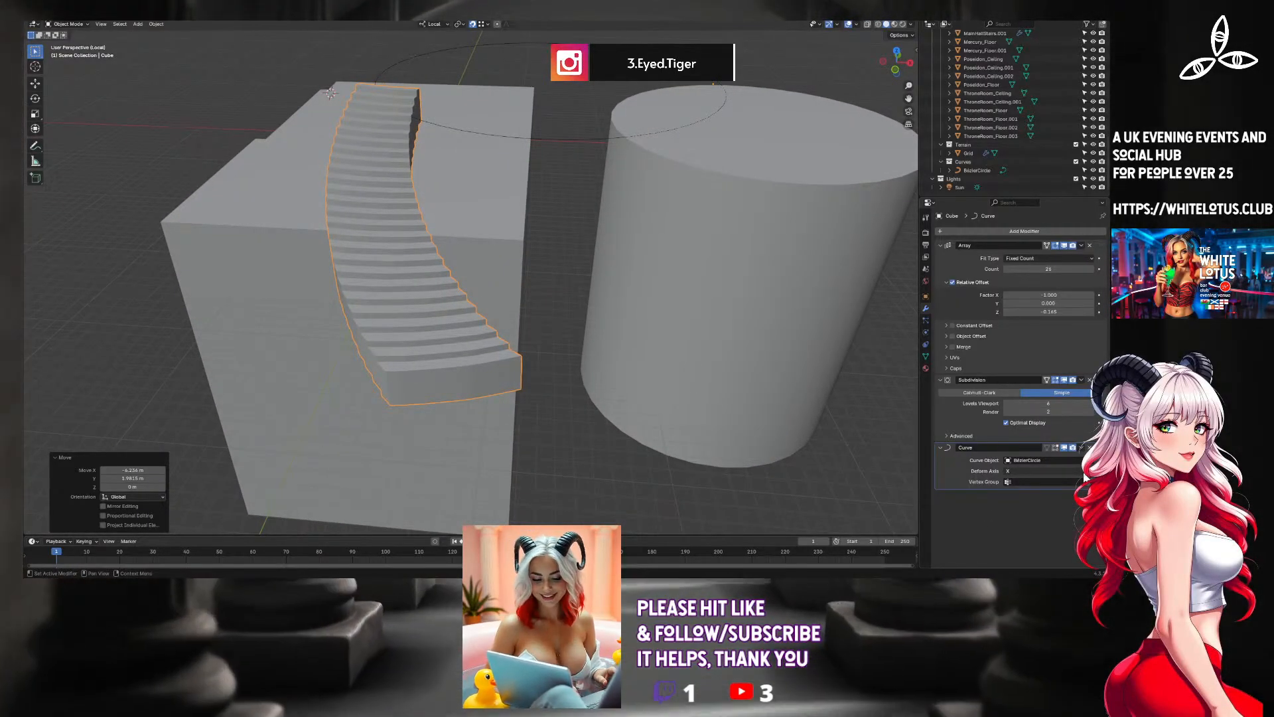
Try the Y, Z and -X deform axes on the staircase's Curve modifier, and return the axis to X.
{"action": "left_click", "coordinate": [1083, 472]}
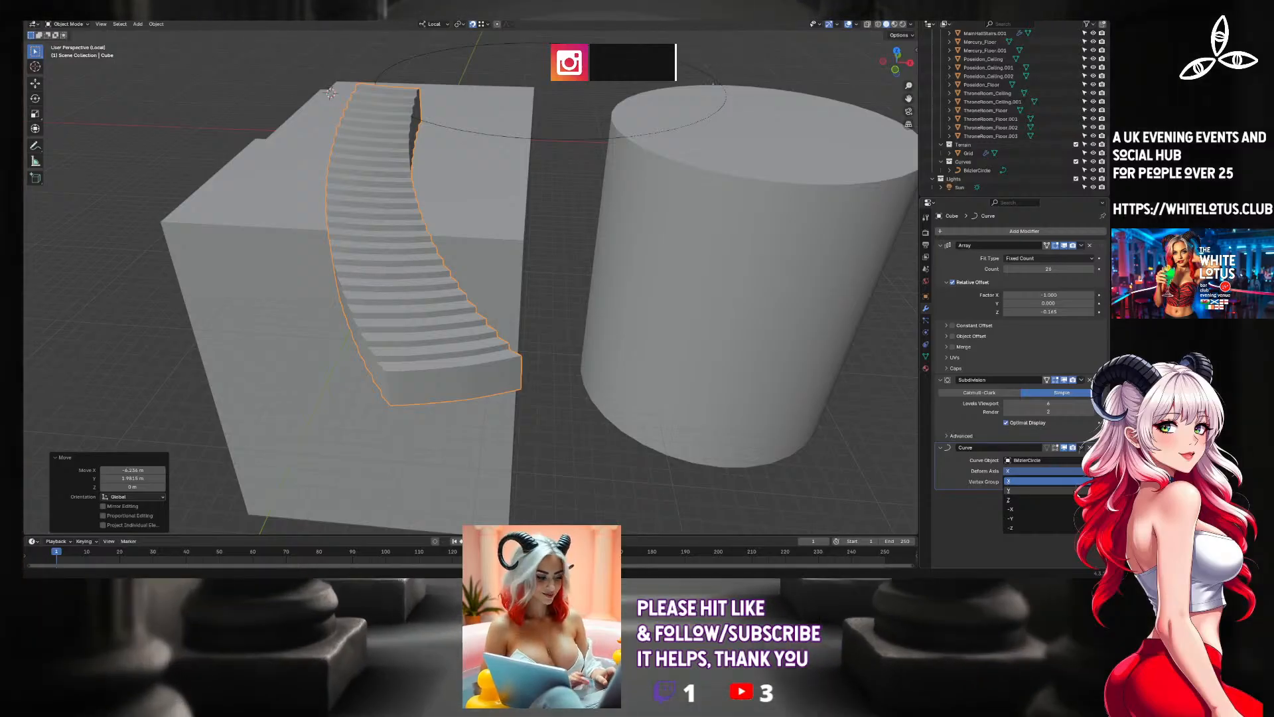
{"action": "left_click", "coordinate": [1035, 489]}
{"action": "scroll", "coordinate": [813, 368], "scroll_direction": "down", "scroll_amount": 4}
{"action": "middle_click_drag", "start_coordinate": [814, 367], "coordinate": [782, 396]}
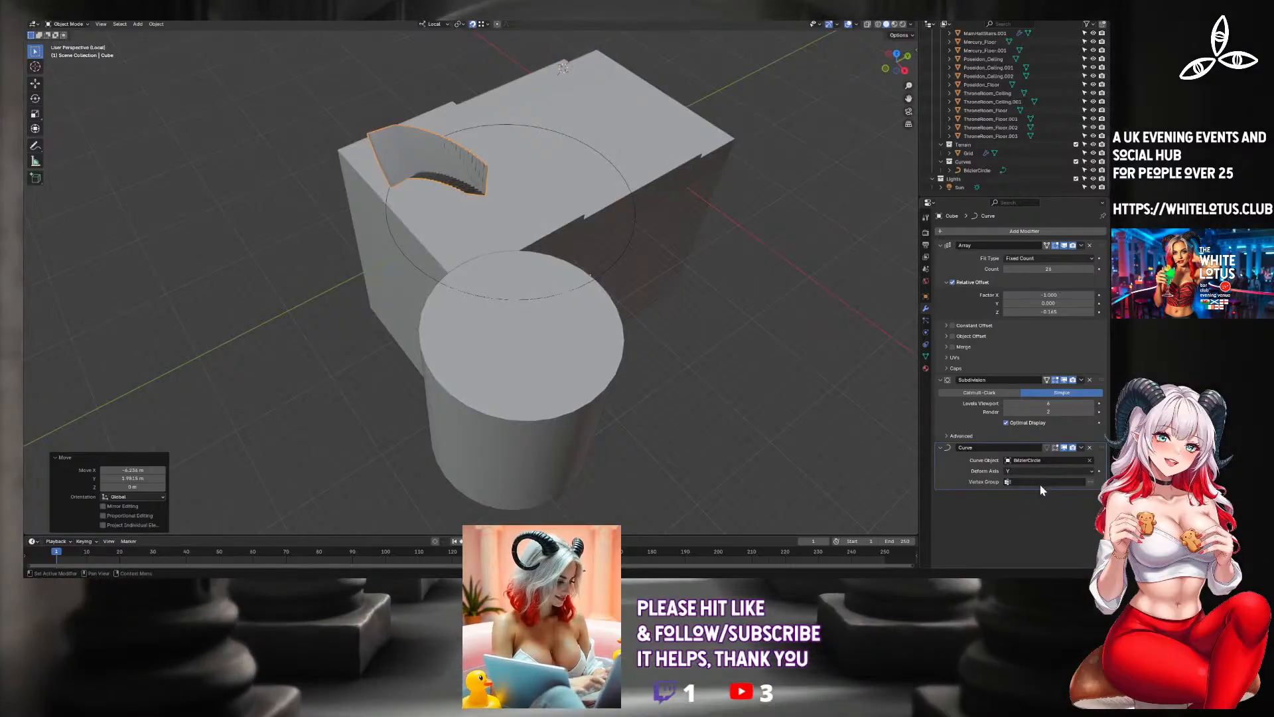
{"action": "left_click", "coordinate": [1025, 471]}
{"action": "left_click", "coordinate": [1021, 496]}
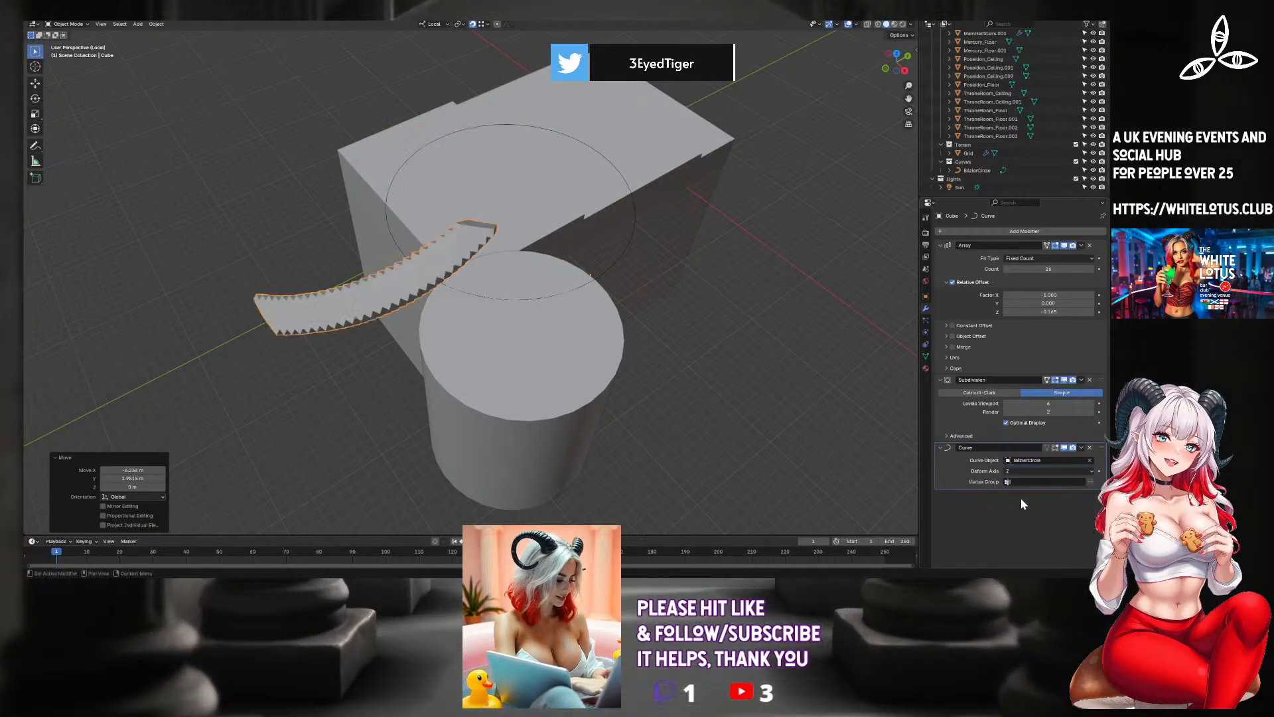
{"action": "middle_click_drag", "start_coordinate": [603, 384], "coordinate": [672, 357]}
{"action": "left_click", "coordinate": [1011, 471]}
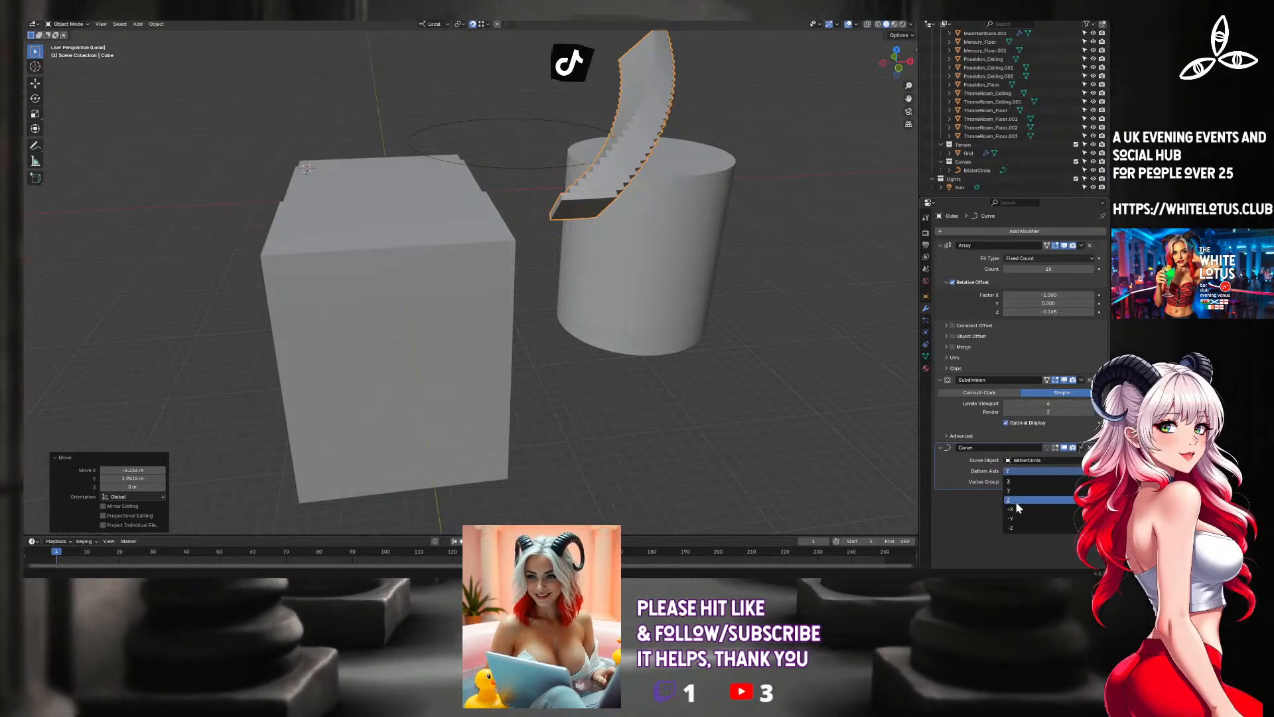
{"action": "left_click", "coordinate": [1017, 509]}
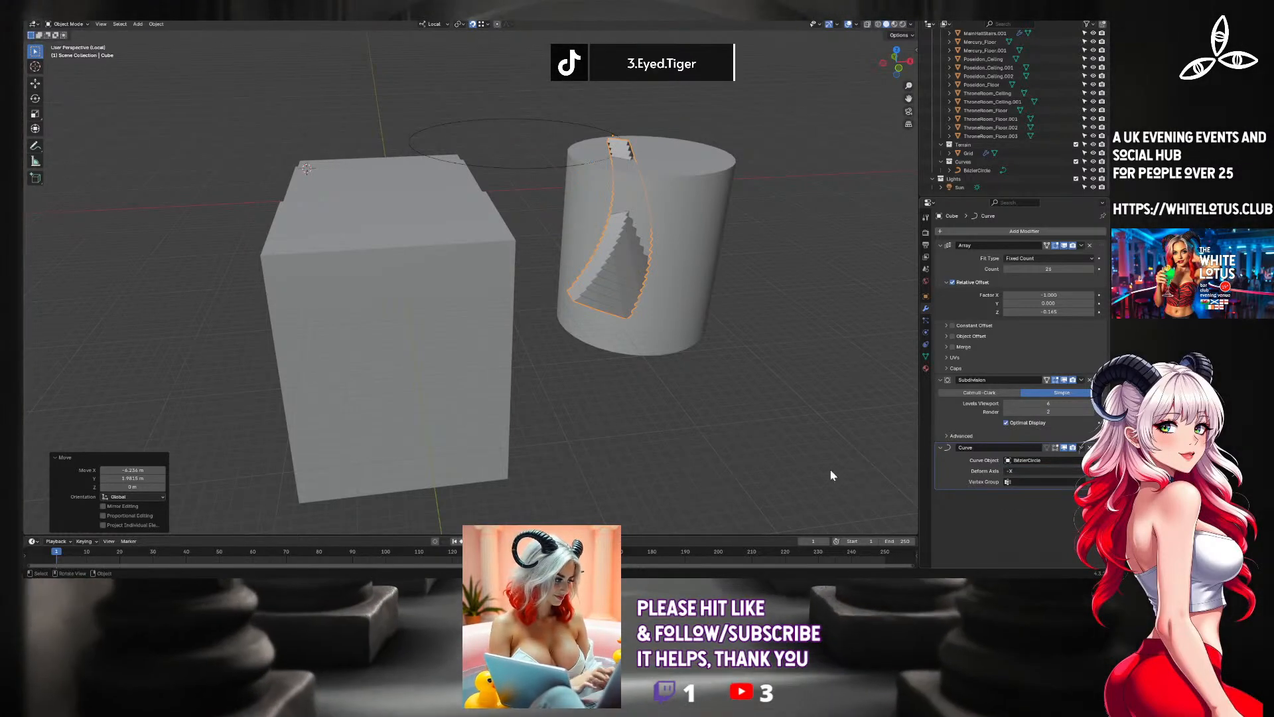
{"action": "middle_click_drag", "start_coordinate": [830, 469], "coordinate": [790, 463]}
{"action": "left_click", "coordinate": [1033, 471]}
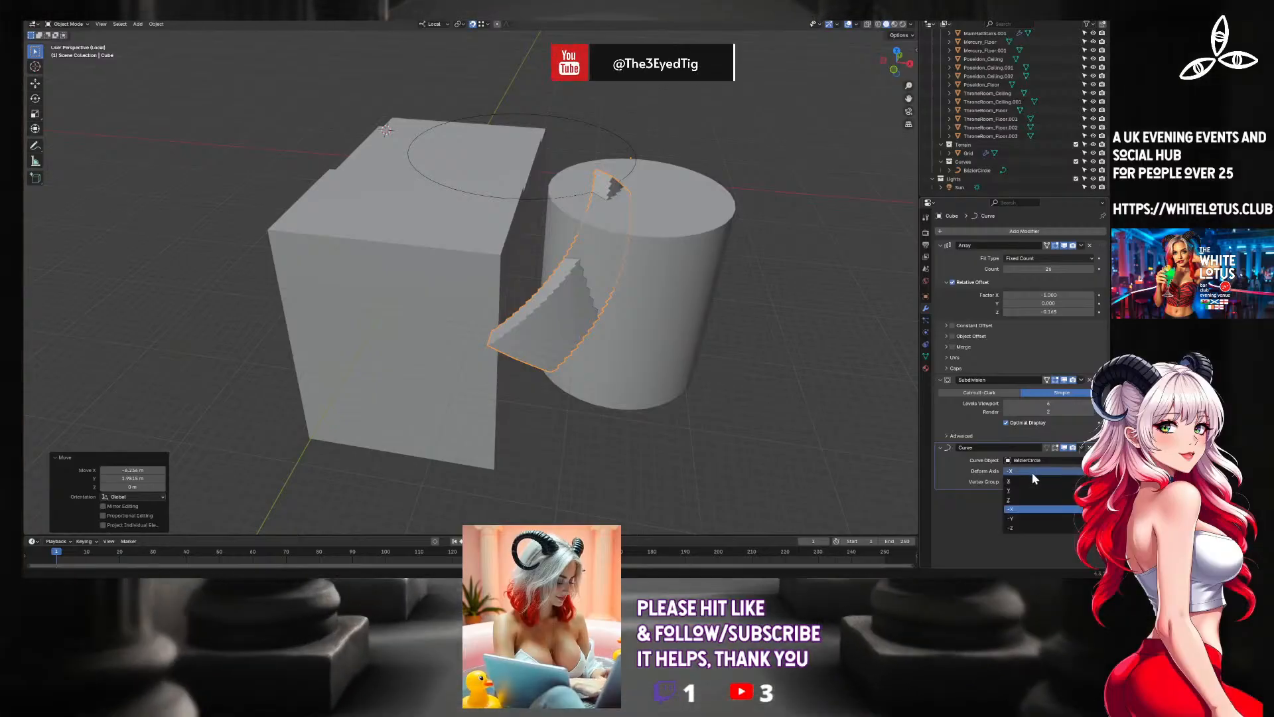
{"action": "left_click", "coordinate": [1029, 480]}
Try repositioning the staircase vertically and sideways in the side view.
{"action": "middle_click_drag", "start_coordinate": [660, 344], "coordinate": [649, 240]}
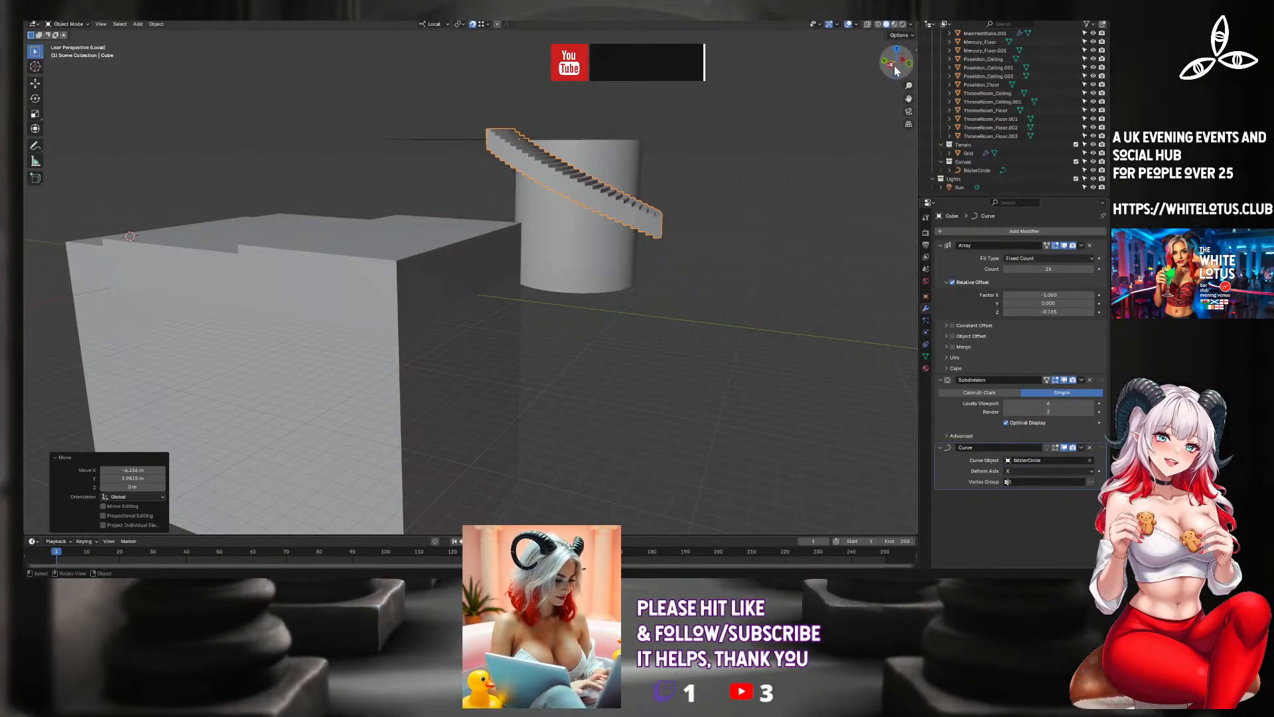
{"action": "left_click", "coordinate": [892, 65]}
{"action": "key", "text": "g"}
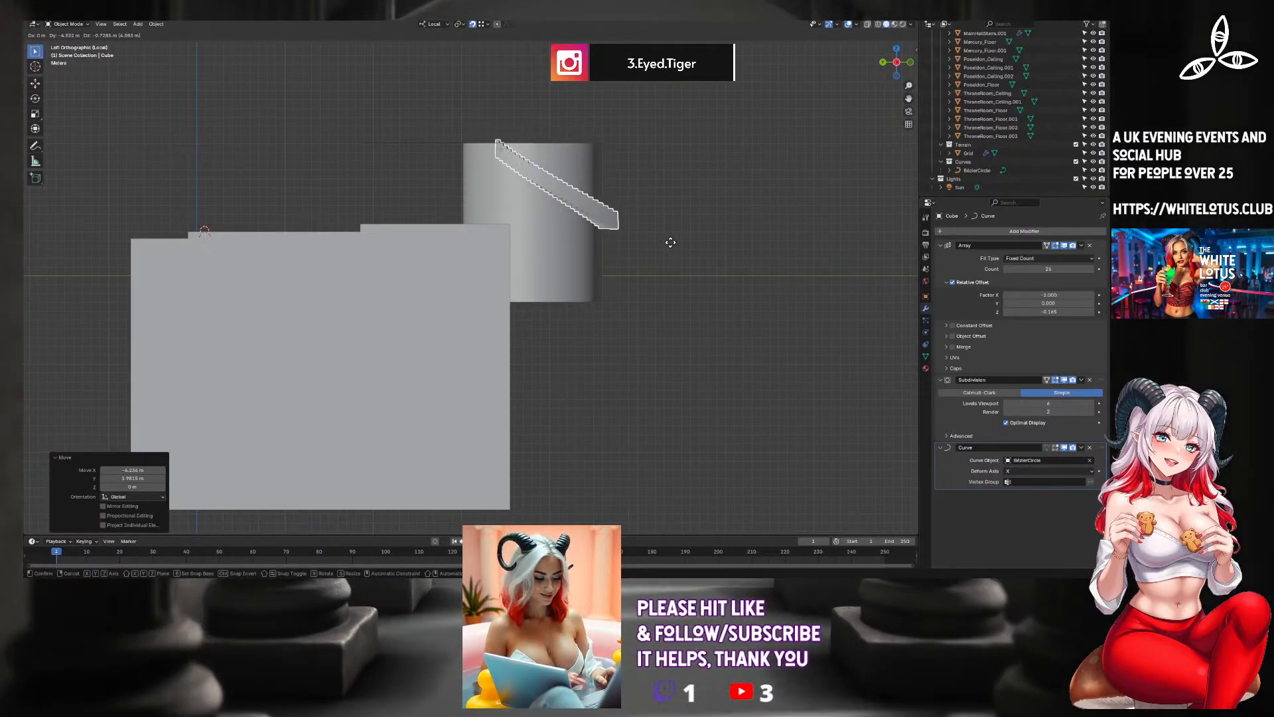
{"action": "left_click", "coordinate": [680, 222]}
{"action": "middle_click_drag", "start_coordinate": [679, 222], "coordinate": [650, 231]}
{"action": "key", "text": "ctrl+z"}
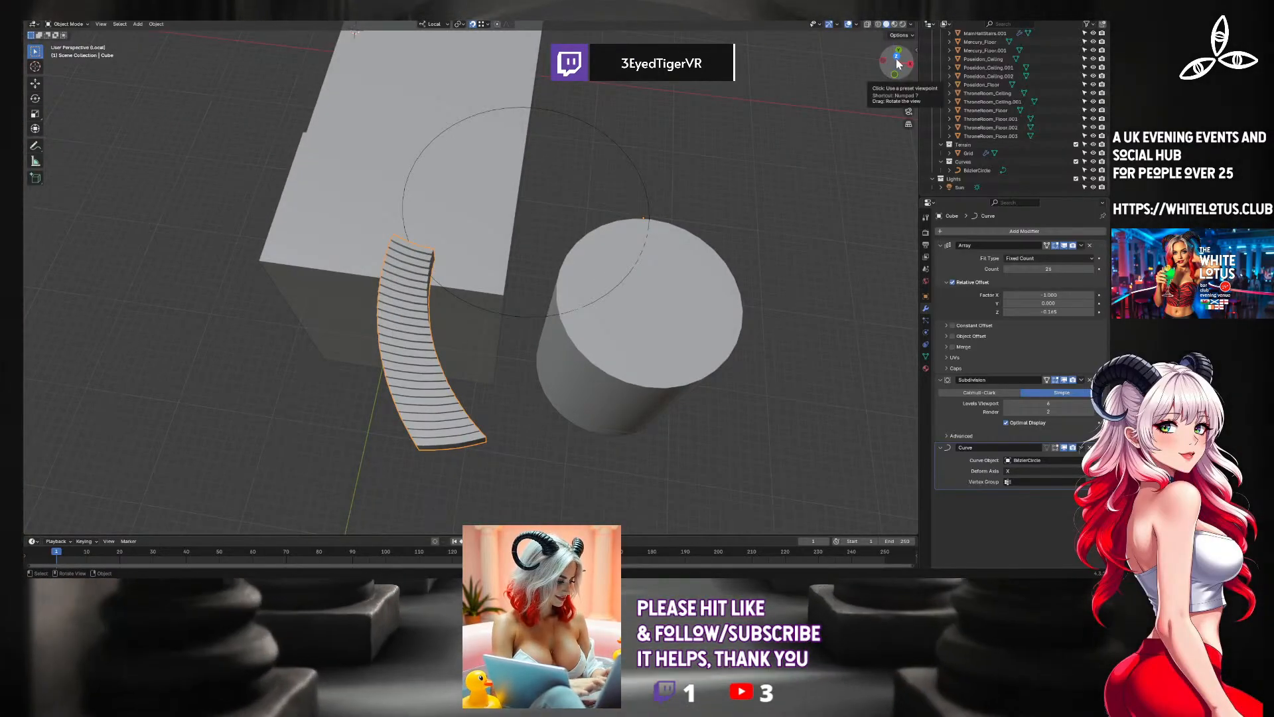
Move the staircase in top view so it slides around the circle and curves along the tower's outer edge.
{"action": "left_click", "coordinate": [897, 62]}
{"action": "left_click", "coordinate": [595, 208]}
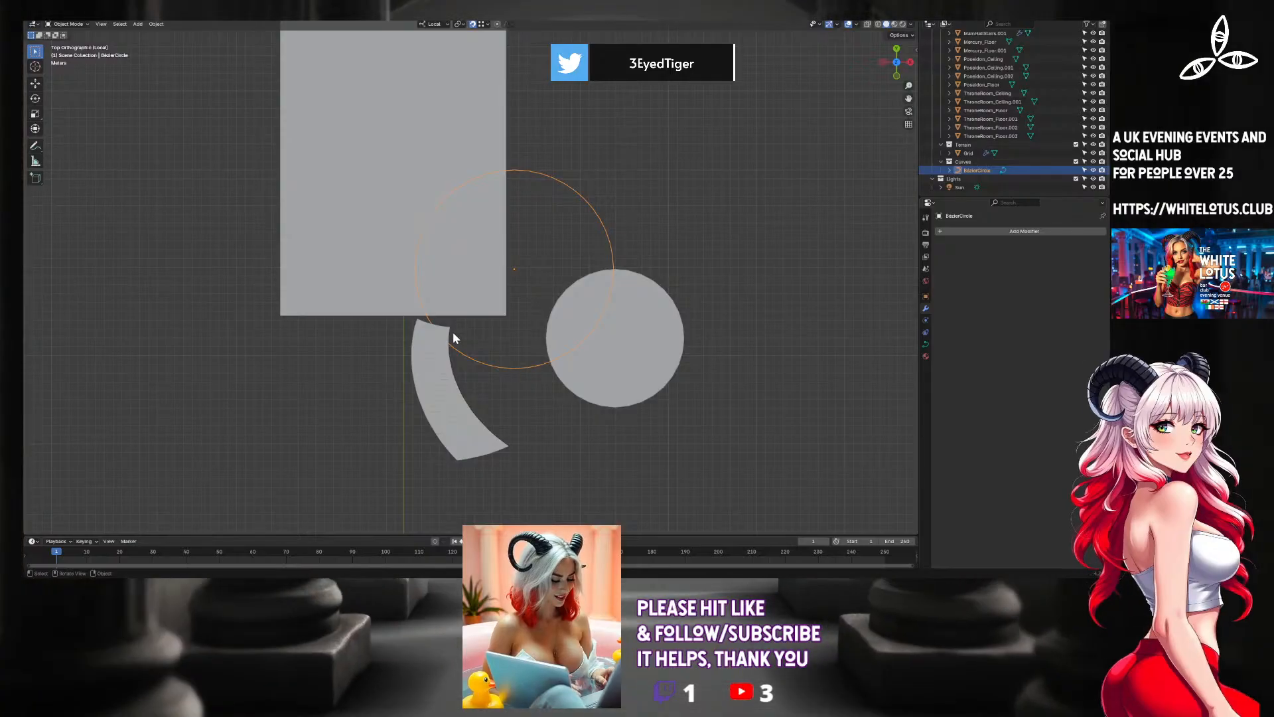
{"action": "left_click", "coordinate": [436, 358]}
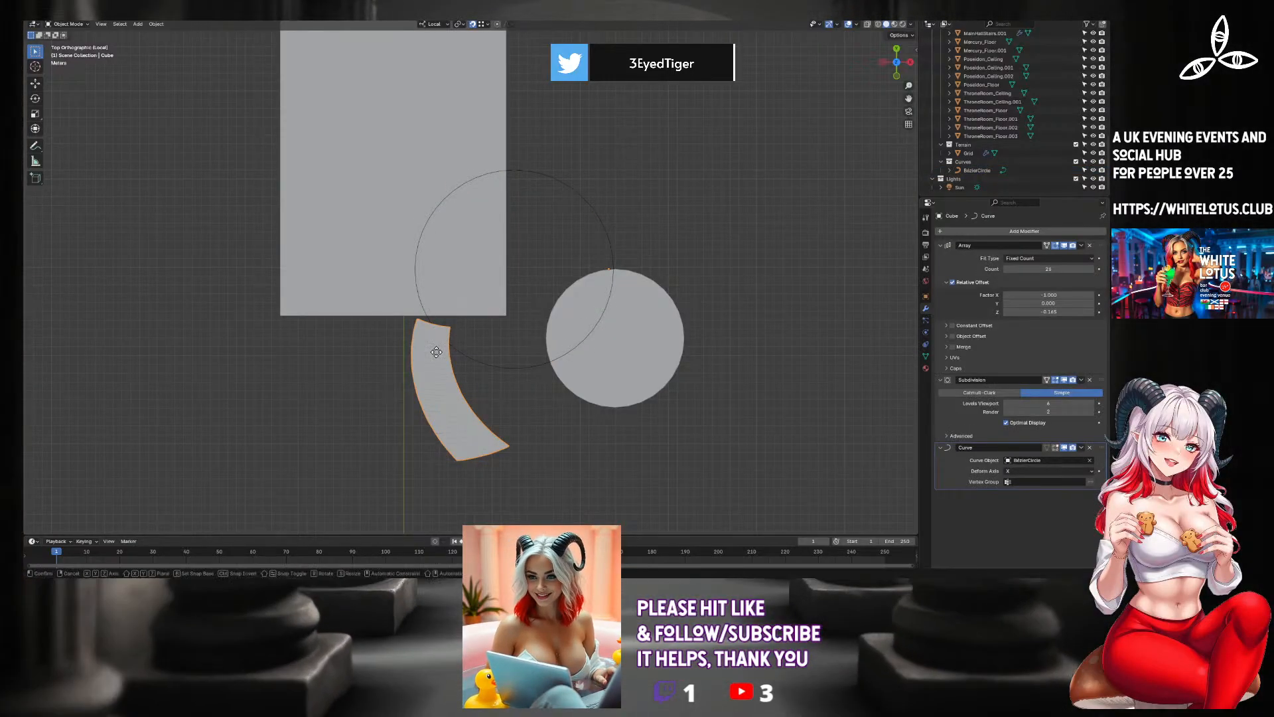
{"action": "key", "text": "g"}
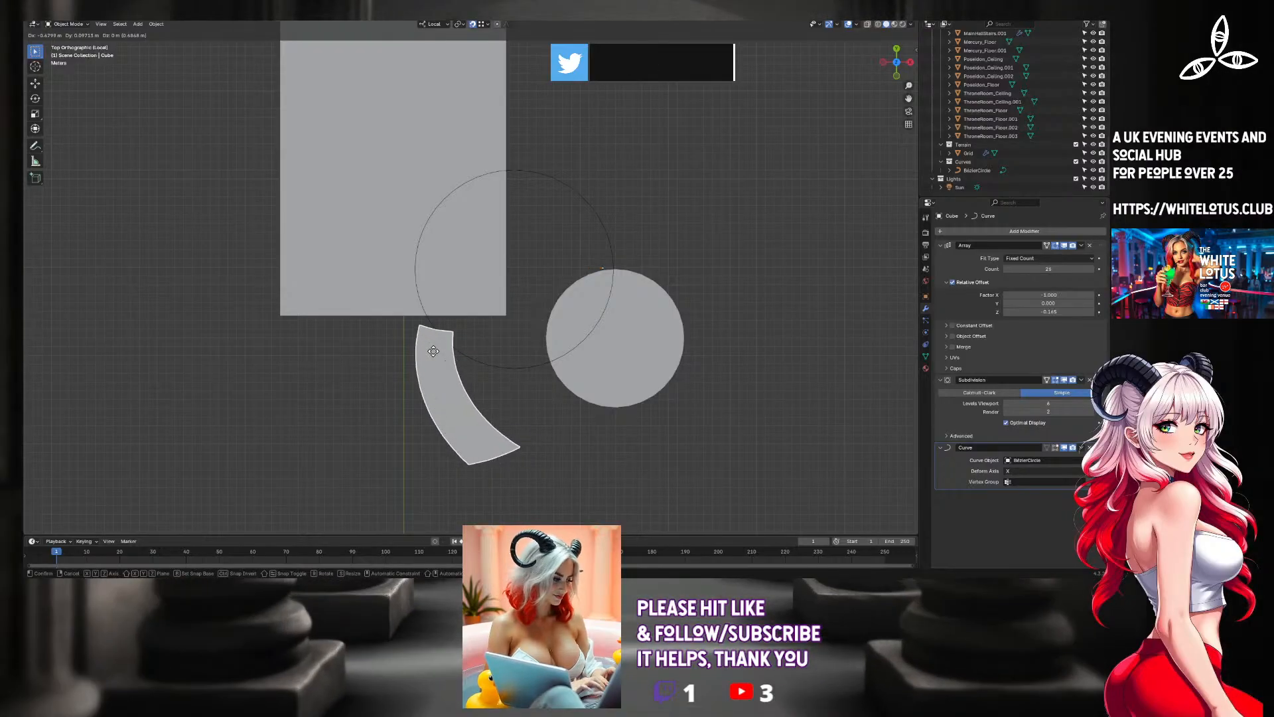
{"action": "left_click", "coordinate": [361, 352]}
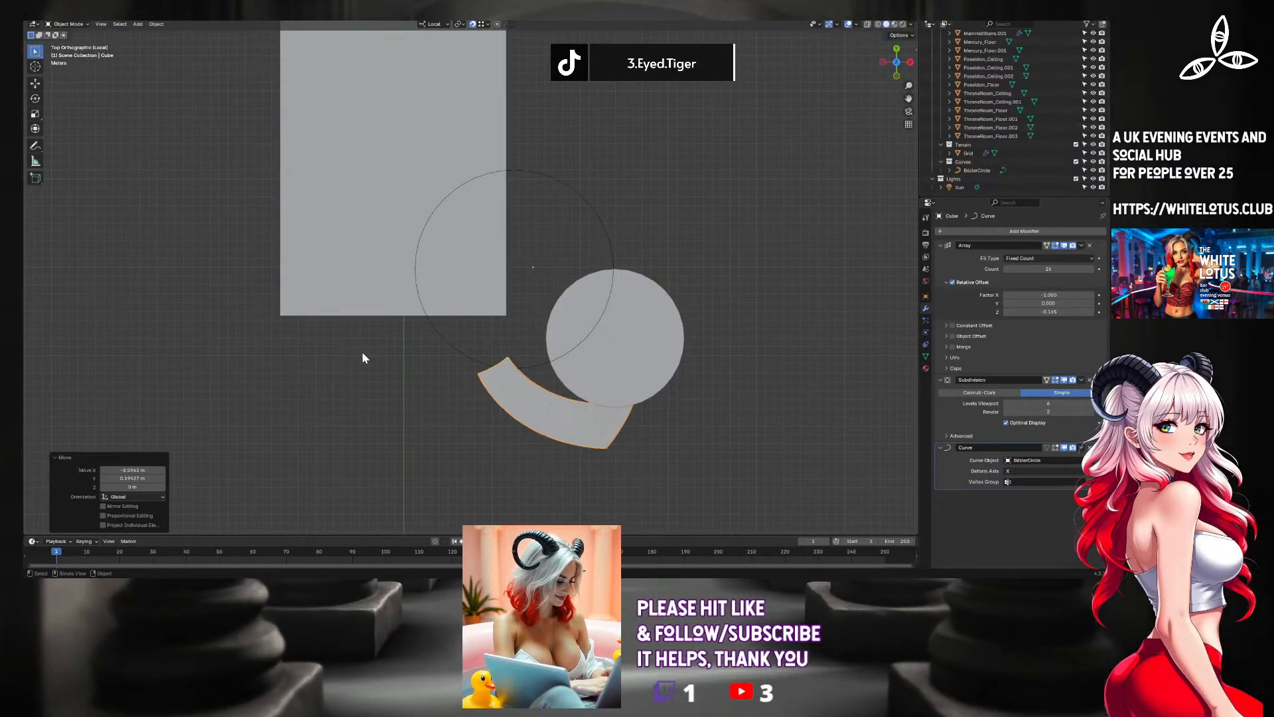
Shift the staircase by about 0.28 m along its local Z axis to adjust its height beside the tower.
{"action": "middle_click_drag", "start_coordinate": [364, 358], "coordinate": [435, 255]}
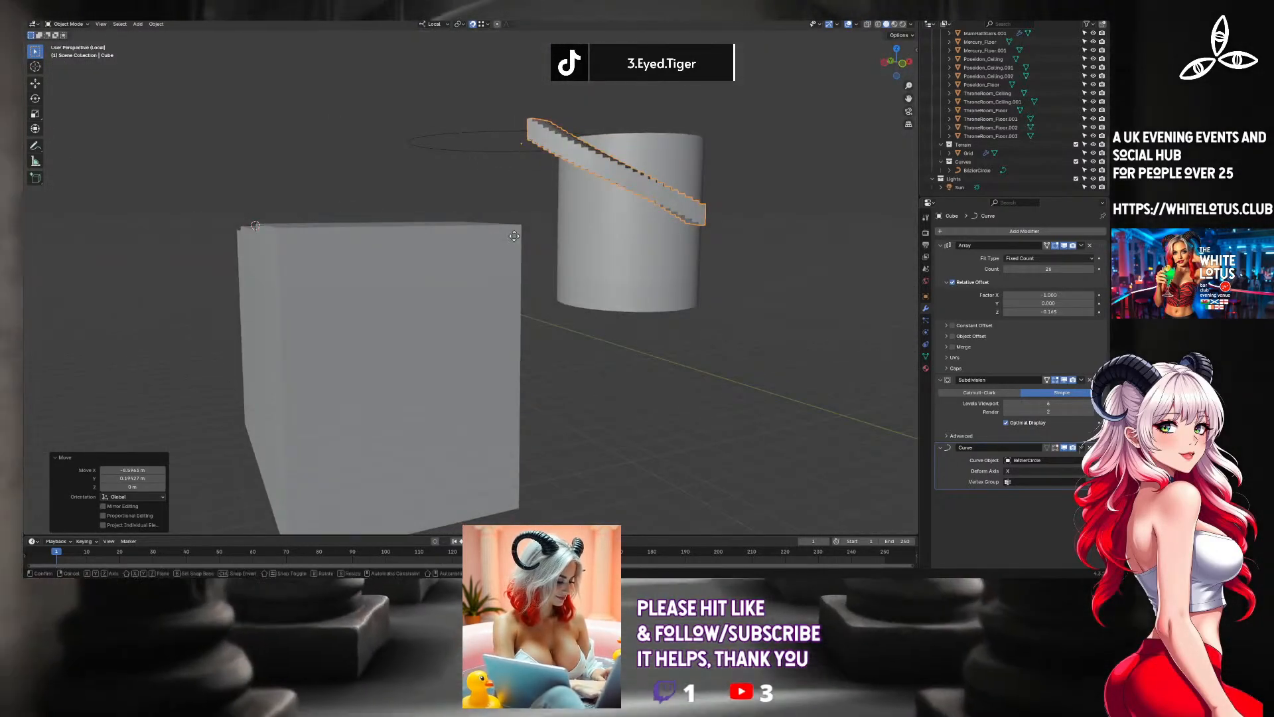
{"action": "key", "text": "z"}
{"action": "key", "text": "z"}
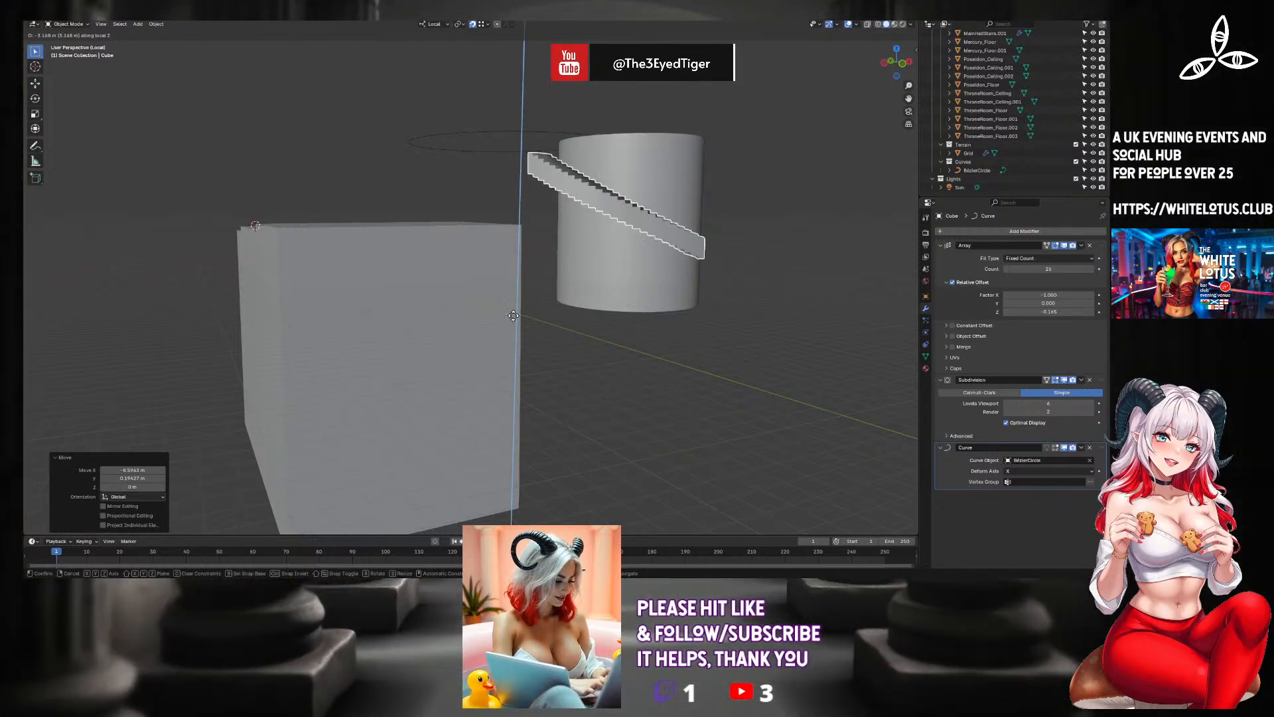
{"action": "left_click", "coordinate": [503, 233]}
{"action": "middle_click_drag", "start_coordinate": [604, 162], "coordinate": [640, 174]}
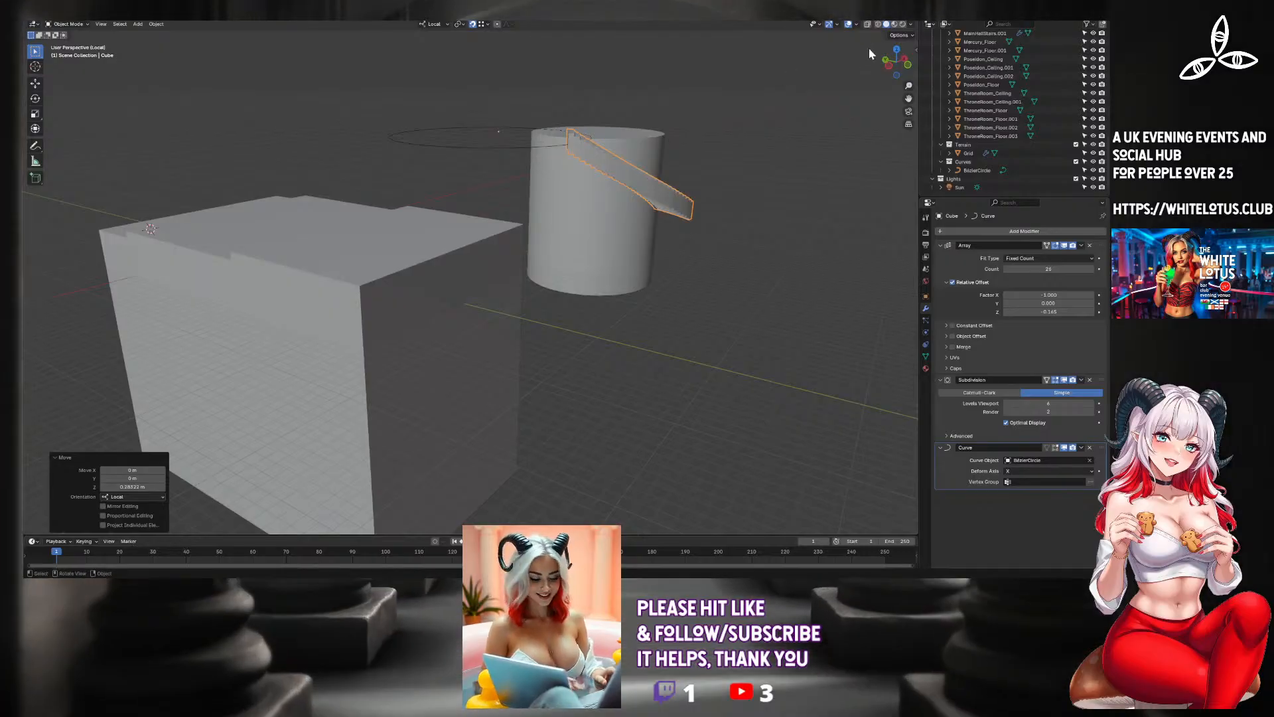
{"action": "left_click", "coordinate": [887, 66]}
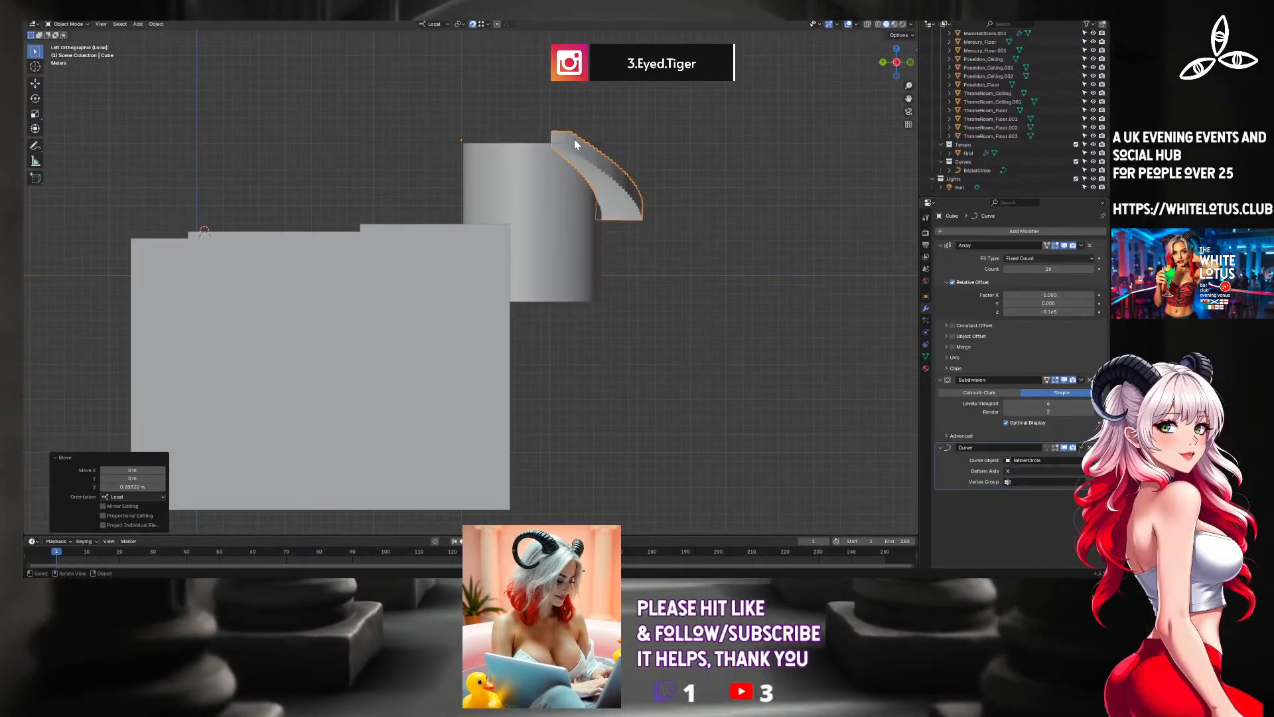
Lower the staircase along its local Z axis until its upper end is level with the tower's top.
{"action": "key", "text": "g"}
{"action": "key", "text": "z"}
{"action": "left_click", "coordinate": [552, 135]}
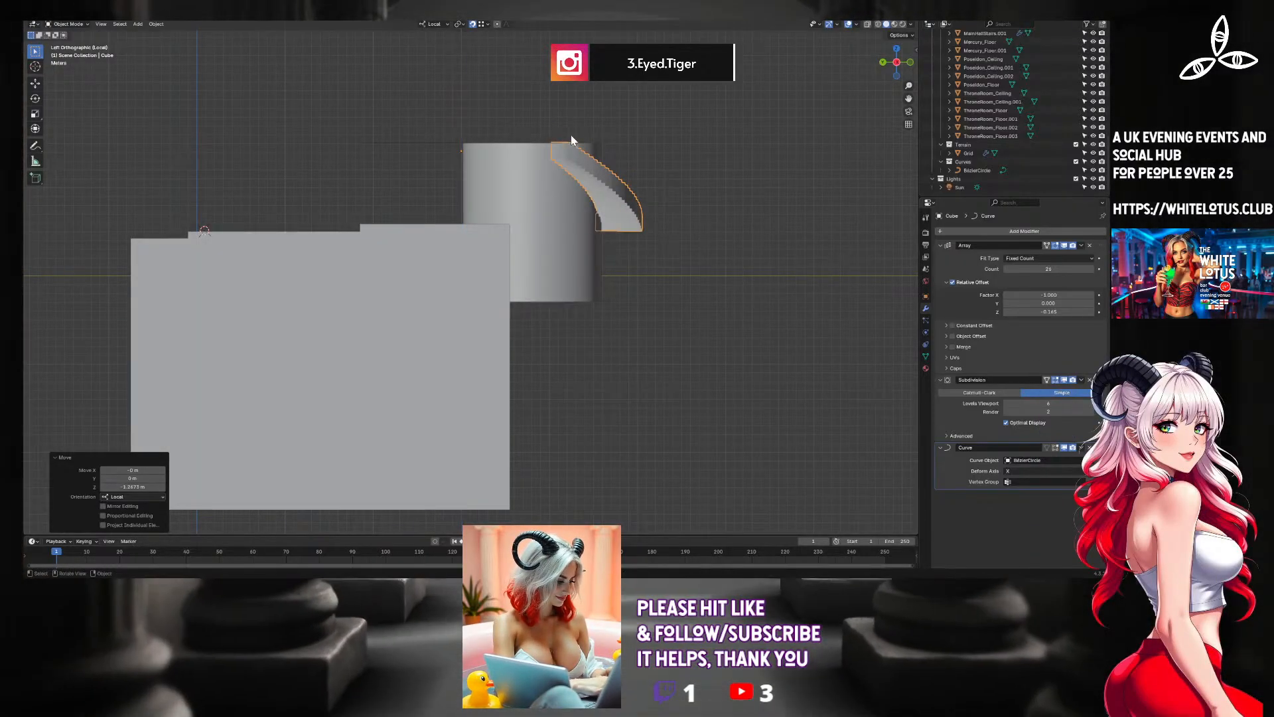
Scale the Bezier circle down to about 0.7 in top view to tighten the staircase's curve.
{"action": "left_click", "coordinate": [897, 49]}
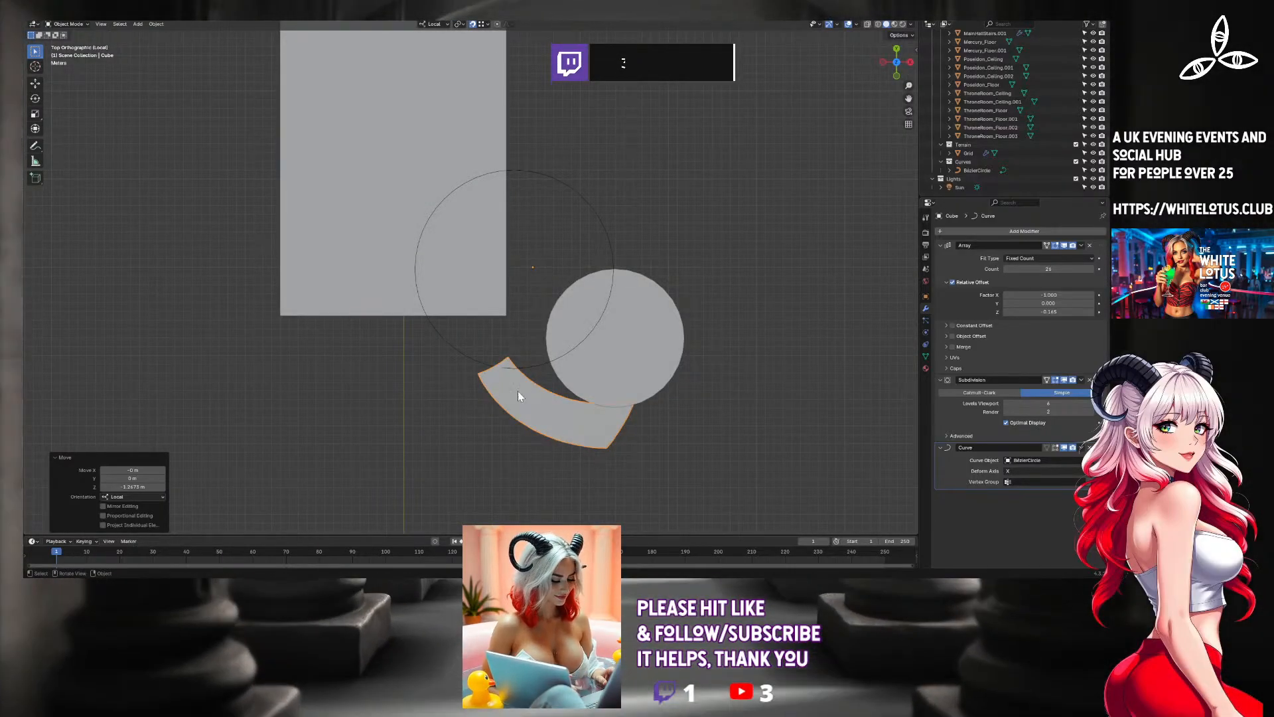
{"action": "left_click", "coordinate": [538, 362]}
{"action": "key", "text": "s"}
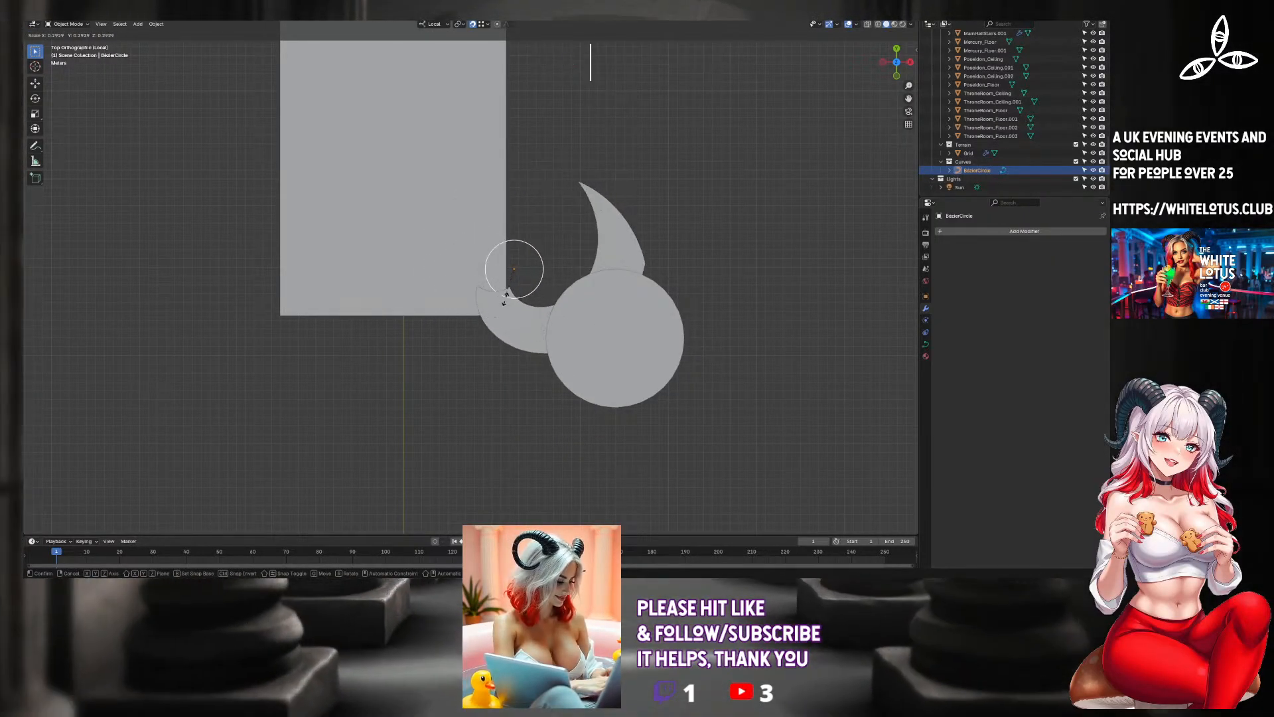
{"action": "left_click", "coordinate": [507, 332]}
{"action": "middle_click_drag", "start_coordinate": [507, 333], "coordinate": [479, 285]}
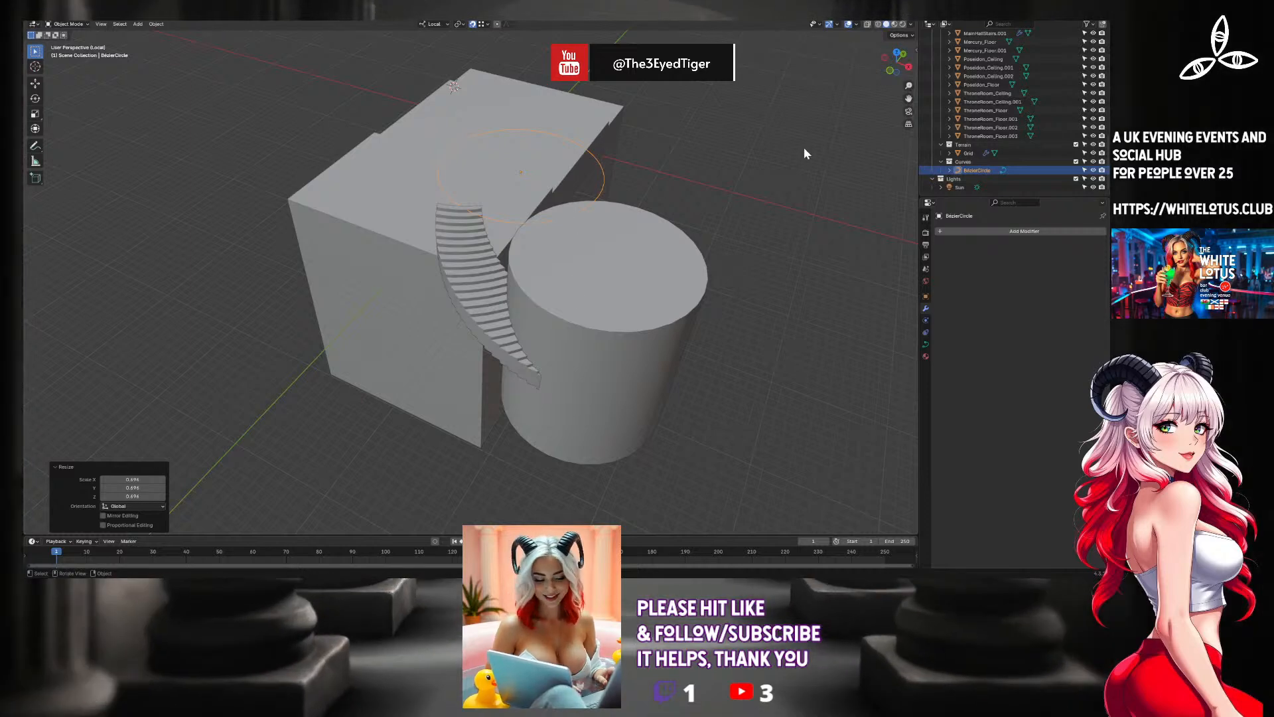
Rotate the staircase and Bezier circle together in top view and move them so the stairs arc from the hall to the tower.
{"action": "left_click", "coordinate": [452, 304]}
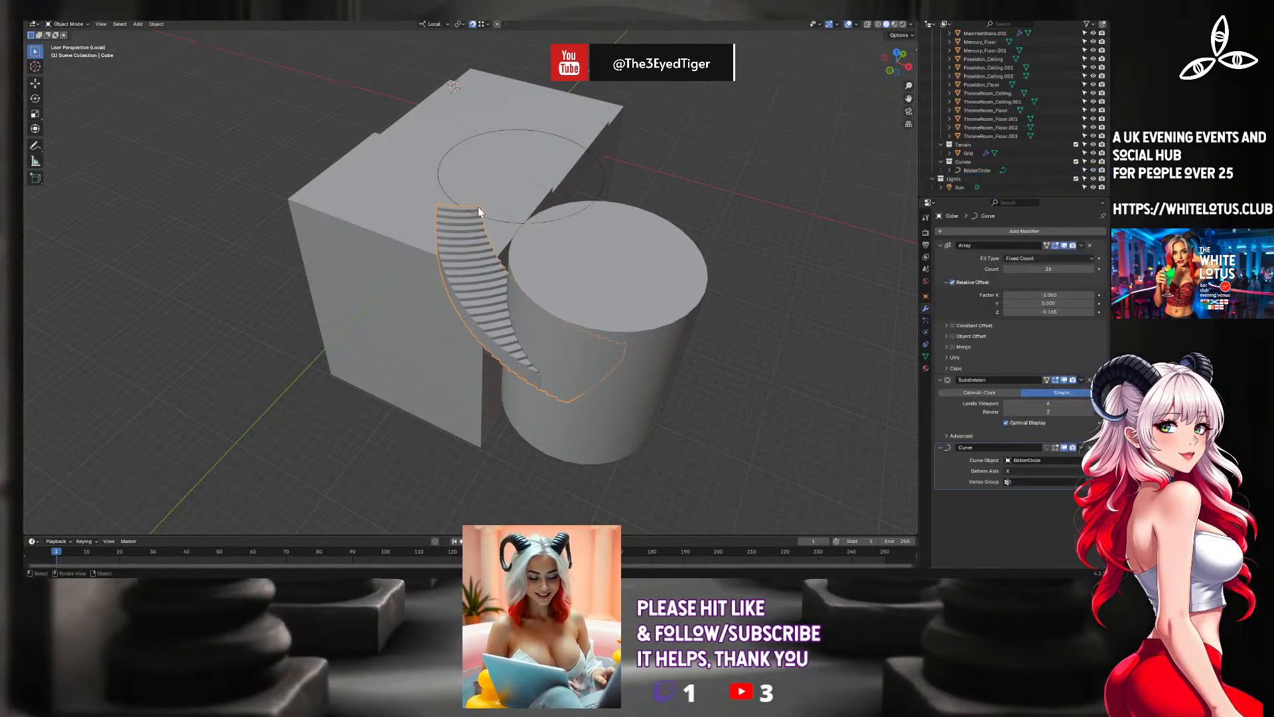
{"action": "left_click", "coordinate": [489, 221], "text": "shift"}
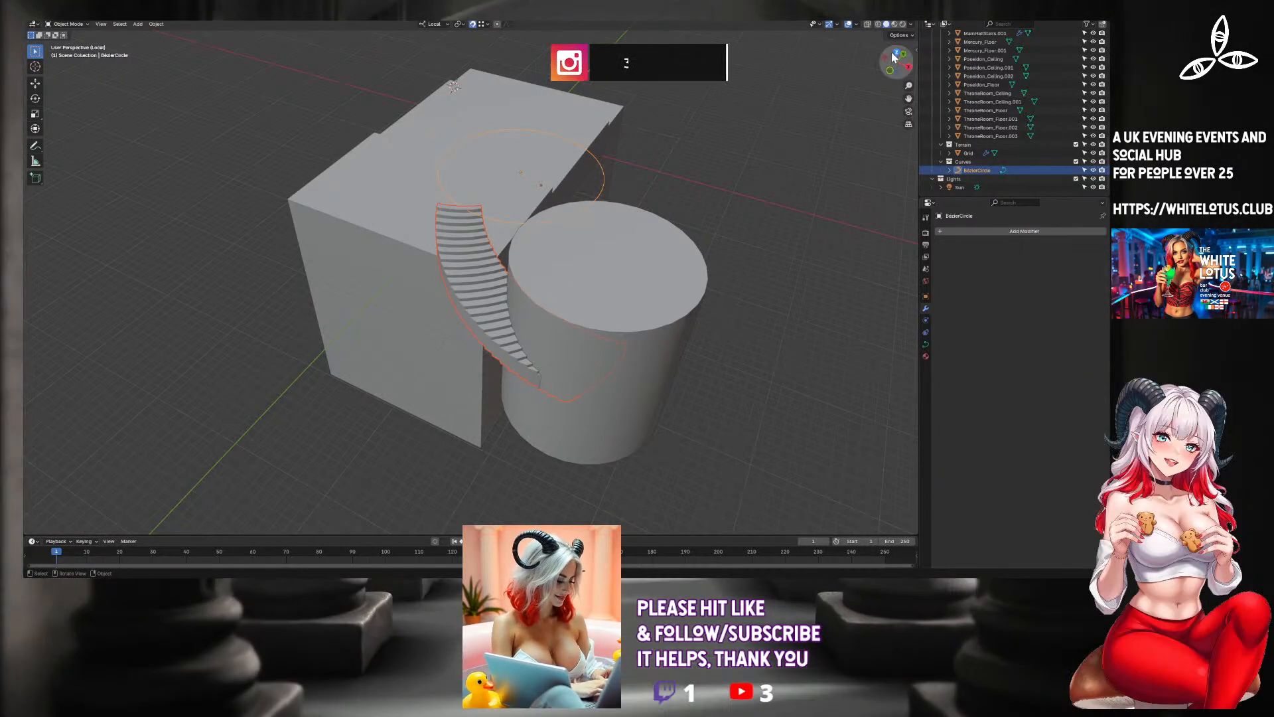
{"action": "middle_click_drag", "start_coordinate": [794, 157], "coordinate": [795, 174]}
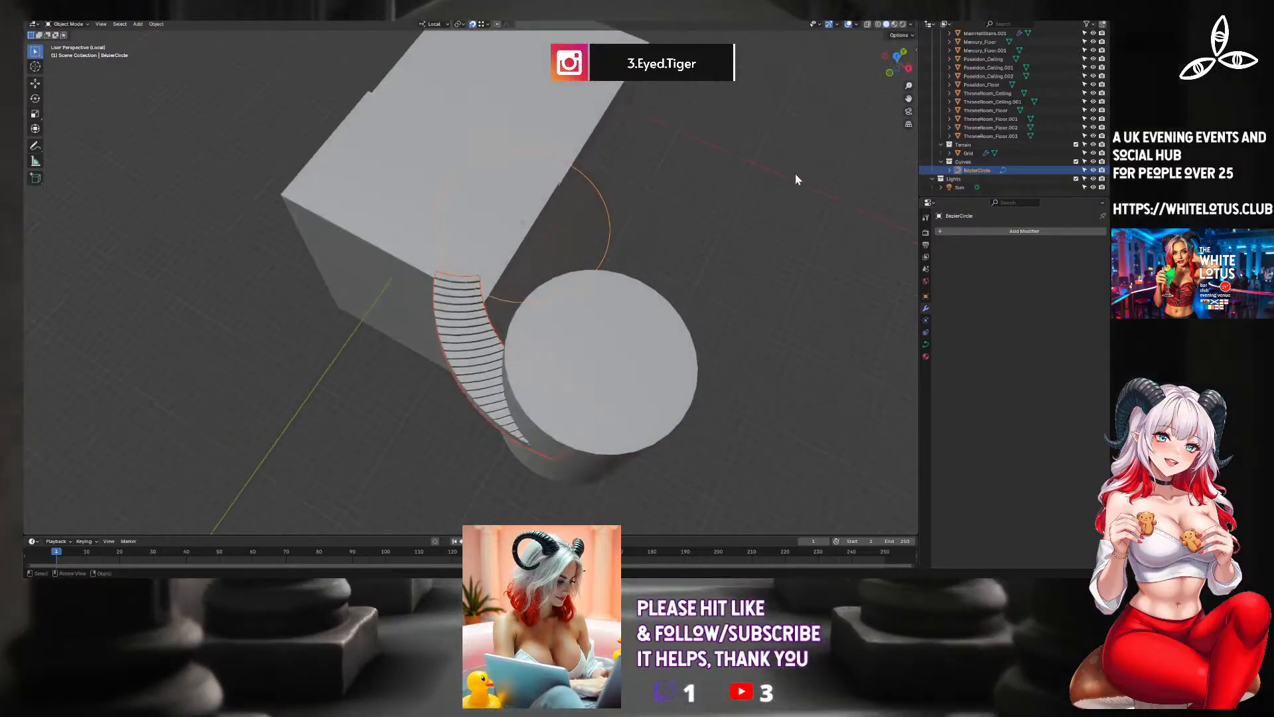
{"action": "left_click", "coordinate": [895, 57]}
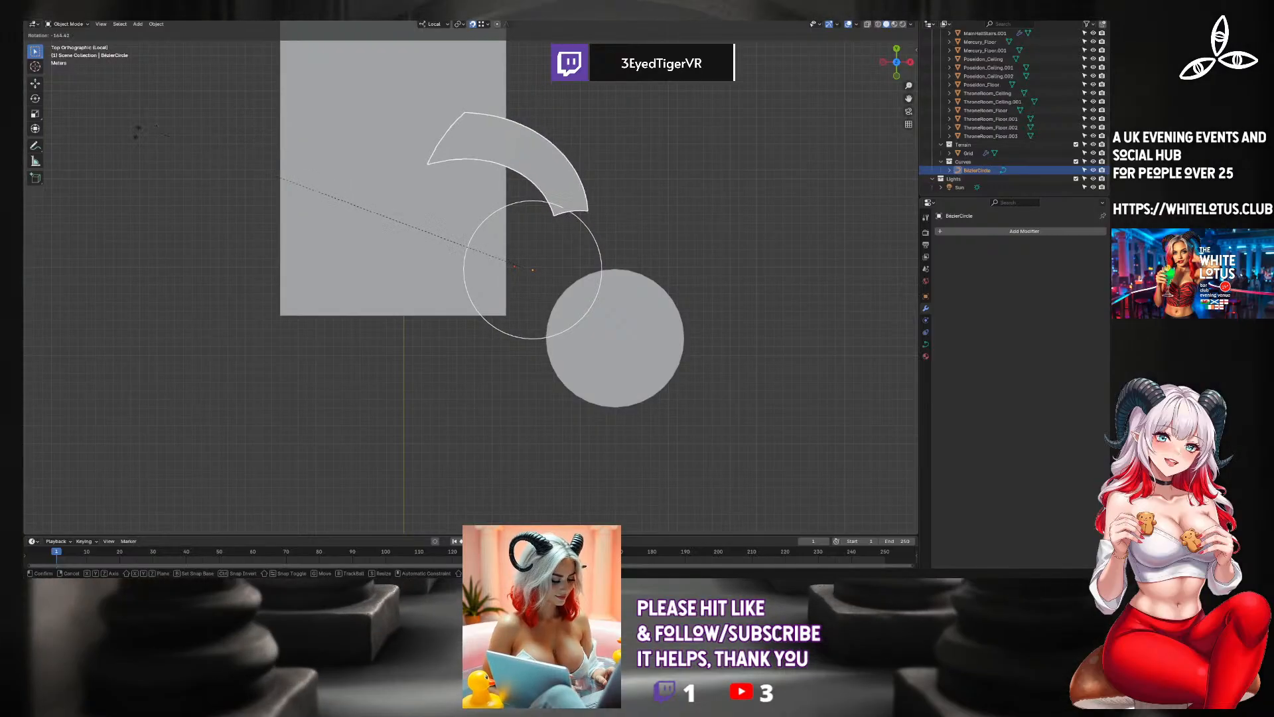
{"action": "left_click", "coordinate": [106, 169]}
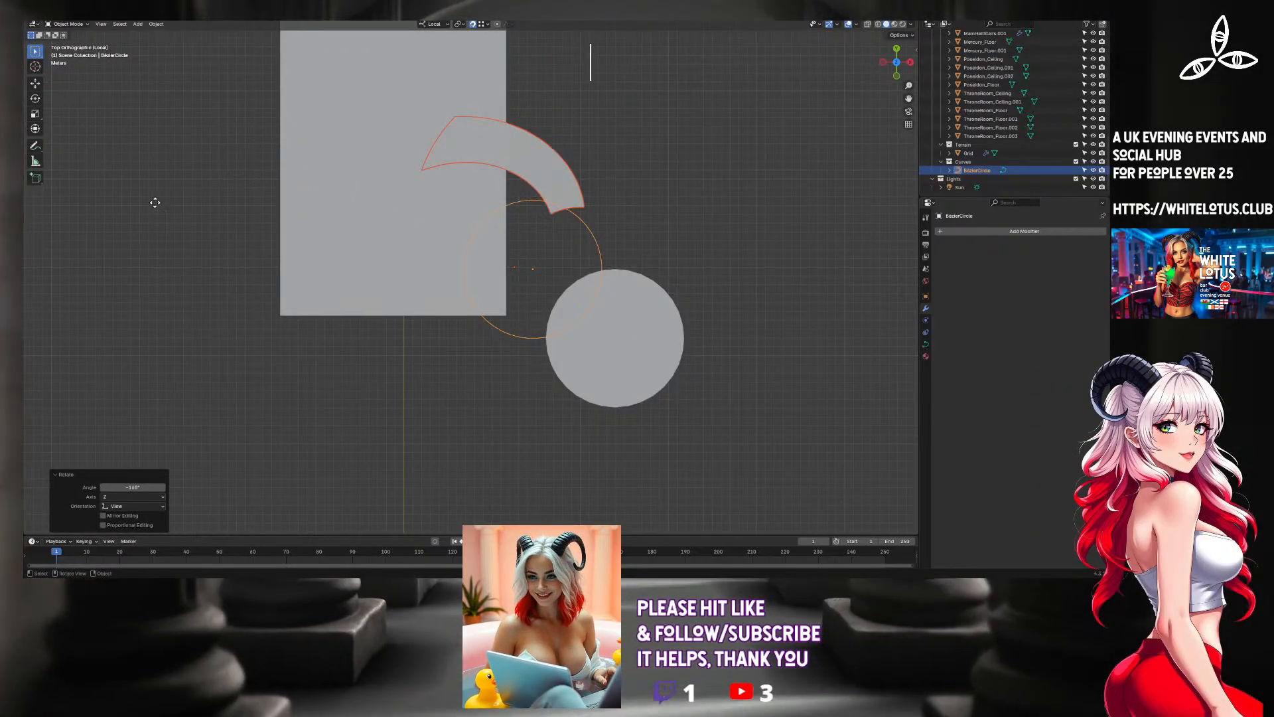
{"action": "key", "text": "g"}
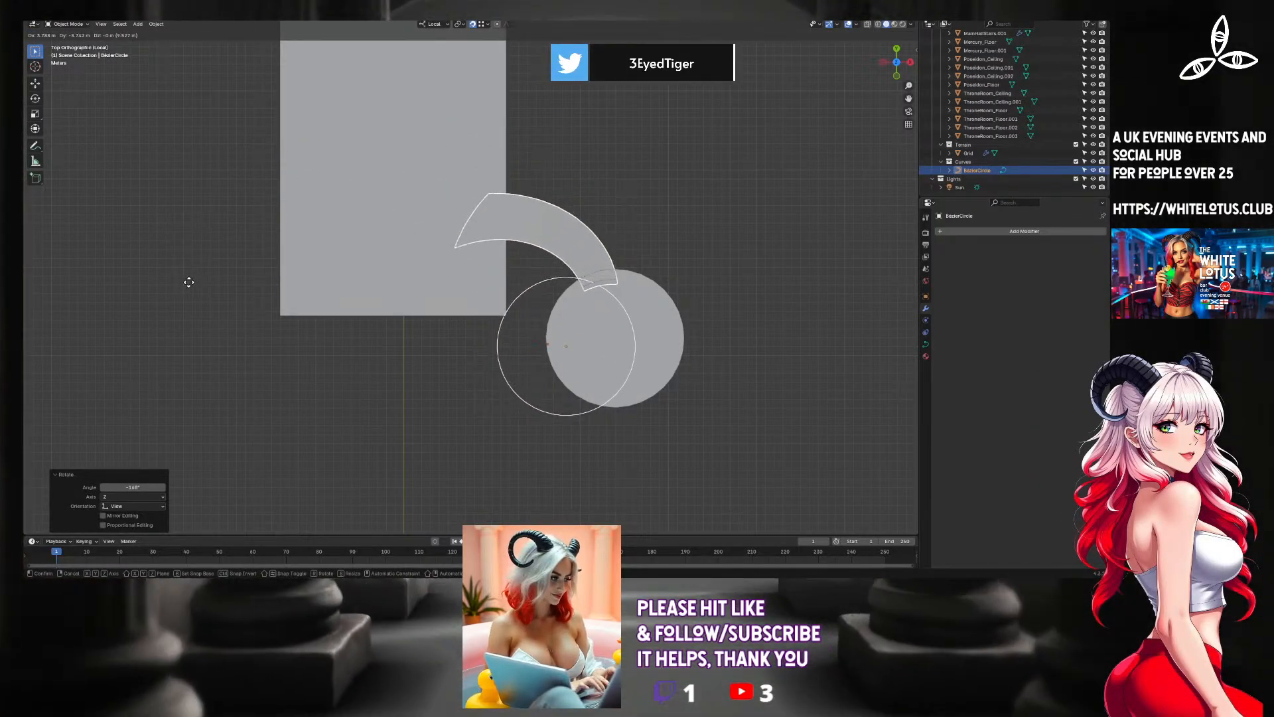
{"action": "left_click", "coordinate": [190, 279]}
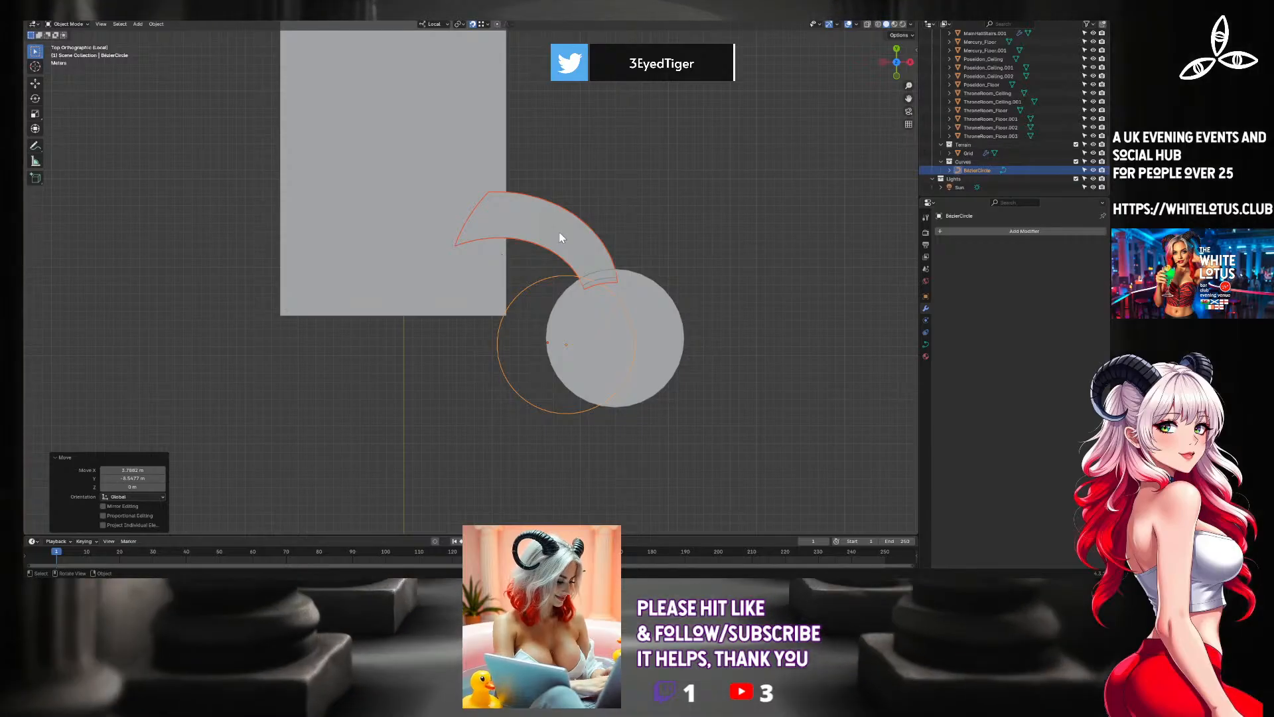
Show the REFERENCE_MODEL collection briefly to compare the staircase's placement, and hide it again.
{"action": "scroll", "coordinate": [1011, 35], "scroll_direction": "up", "scroll_amount": 2}
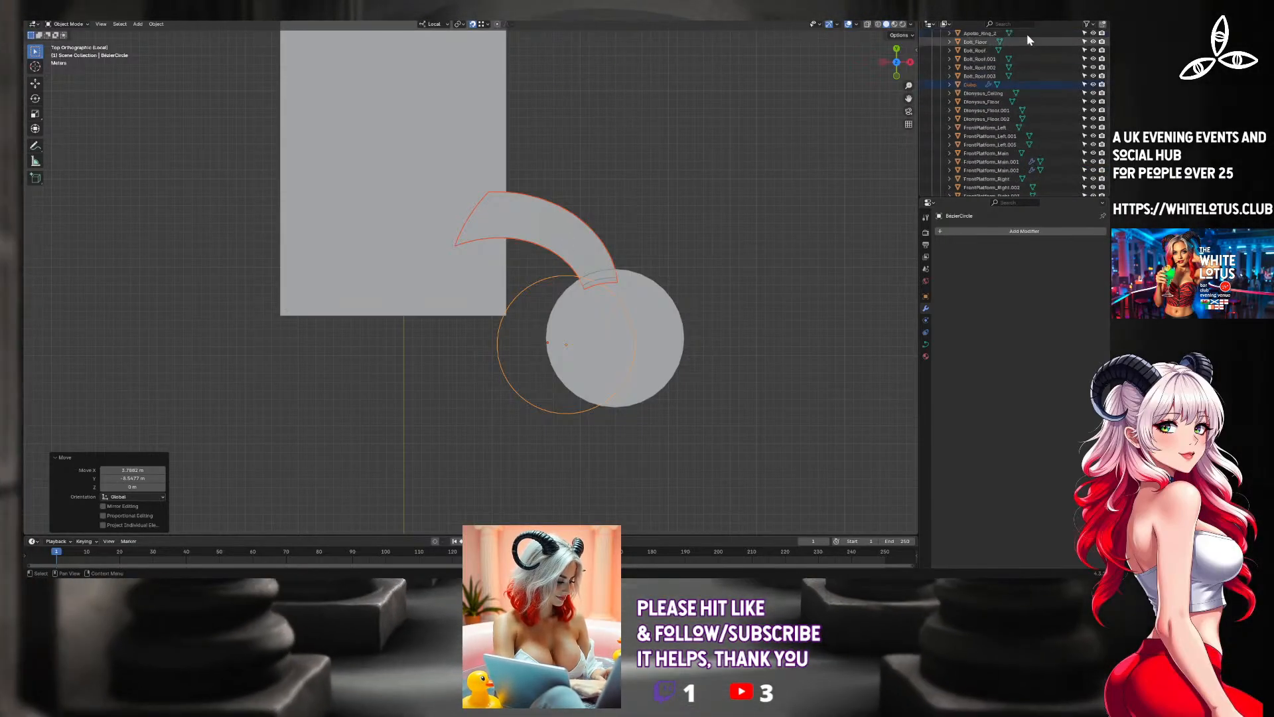
{"action": "scroll", "coordinate": [1027, 37], "scroll_direction": "up", "scroll_amount": 4}
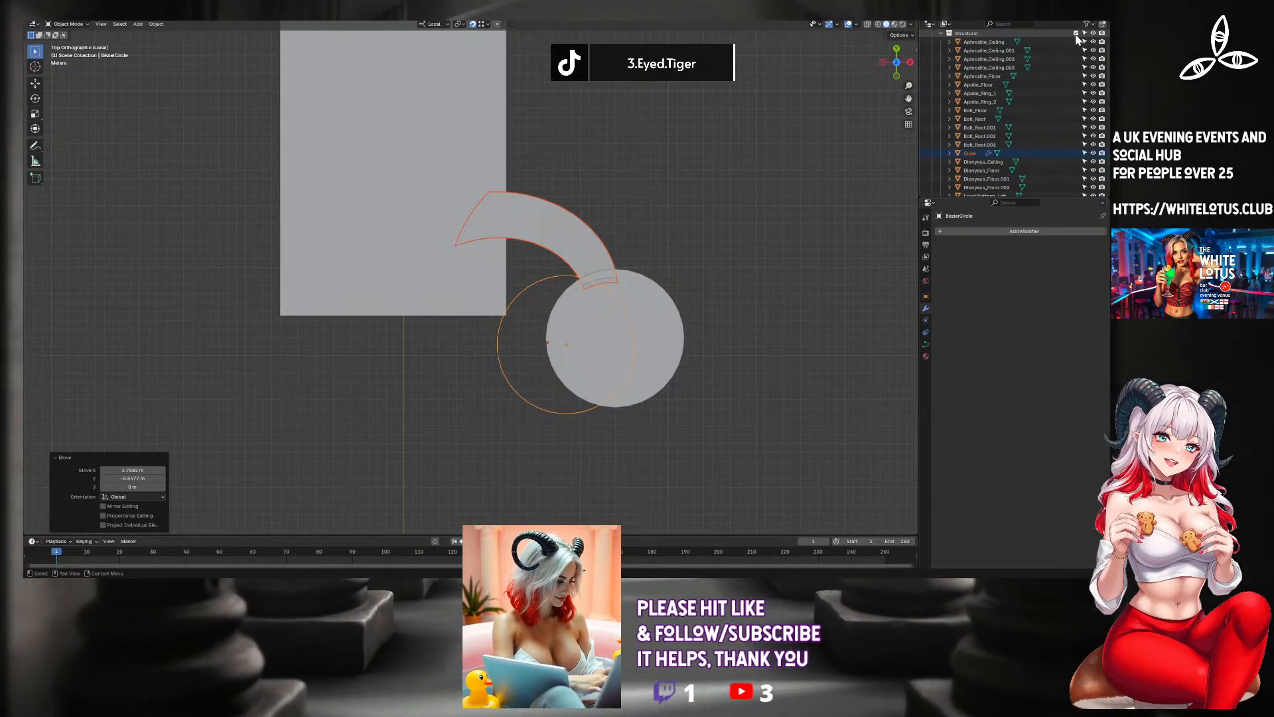
{"action": "scroll", "coordinate": [1076, 41], "scroll_direction": "up", "scroll_amount": 2}
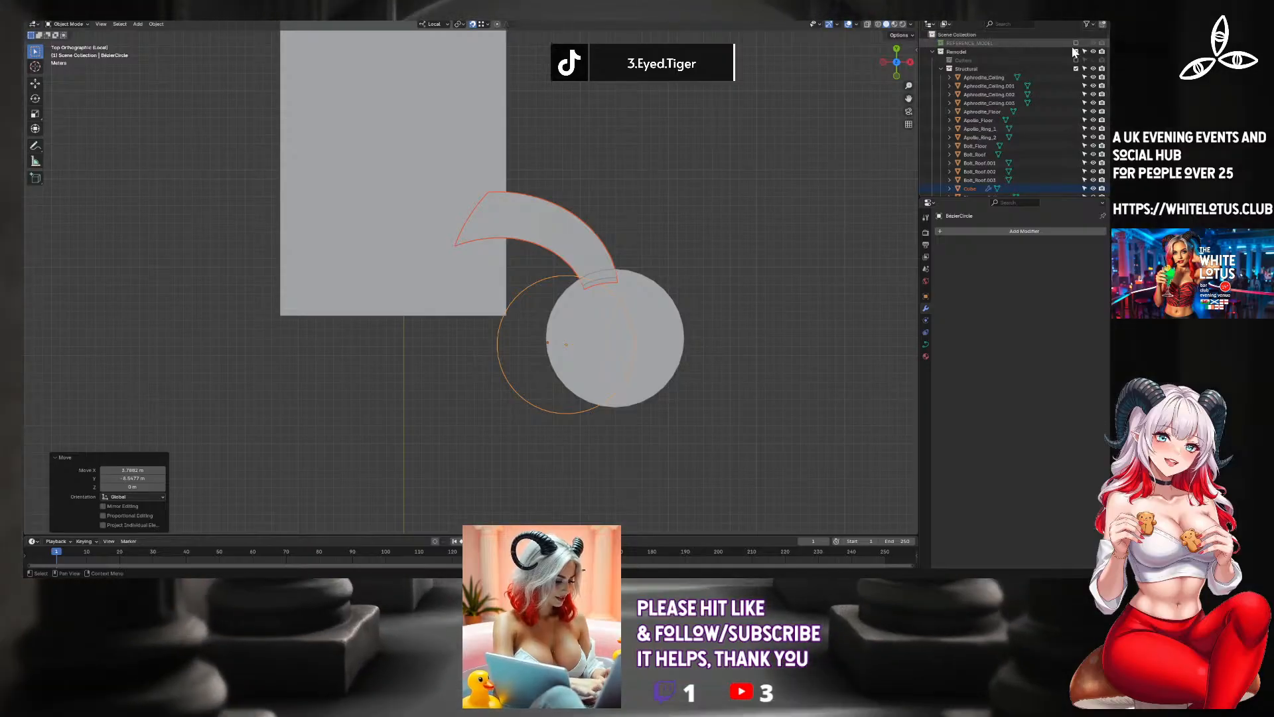
{"action": "left_click", "coordinate": [1076, 43]}
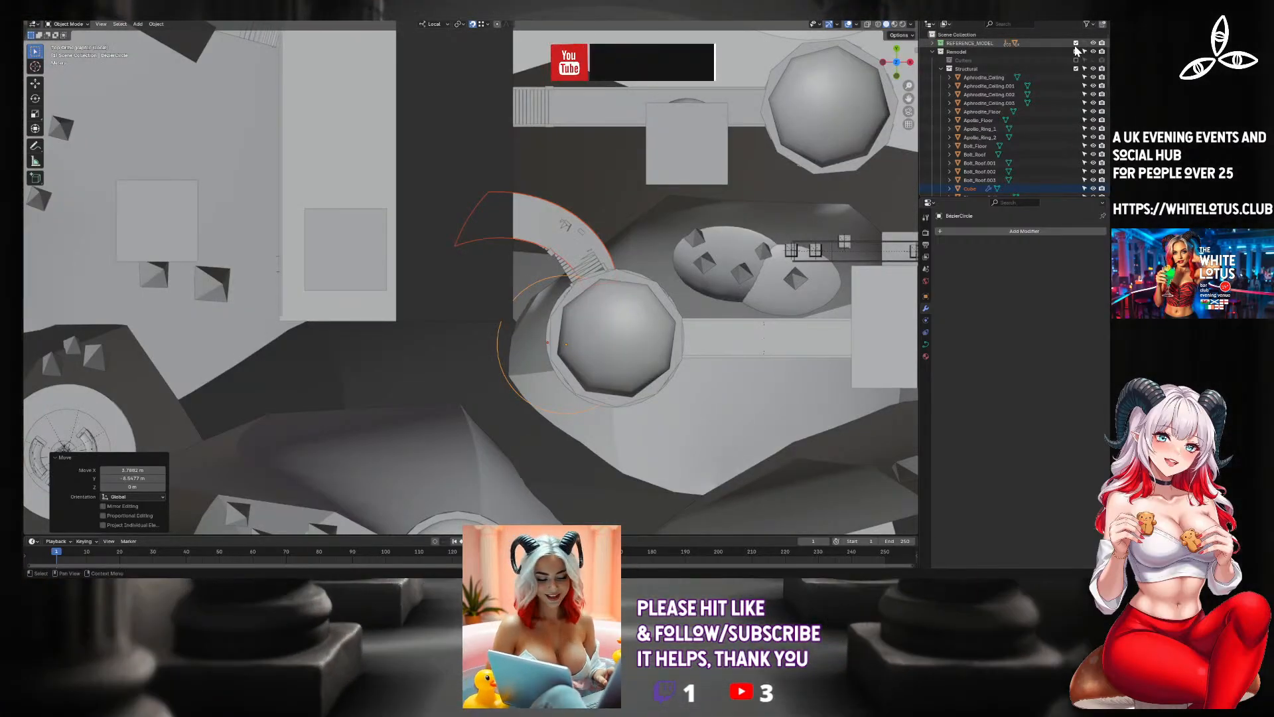
{"action": "left_click", "coordinate": [1076, 44]}
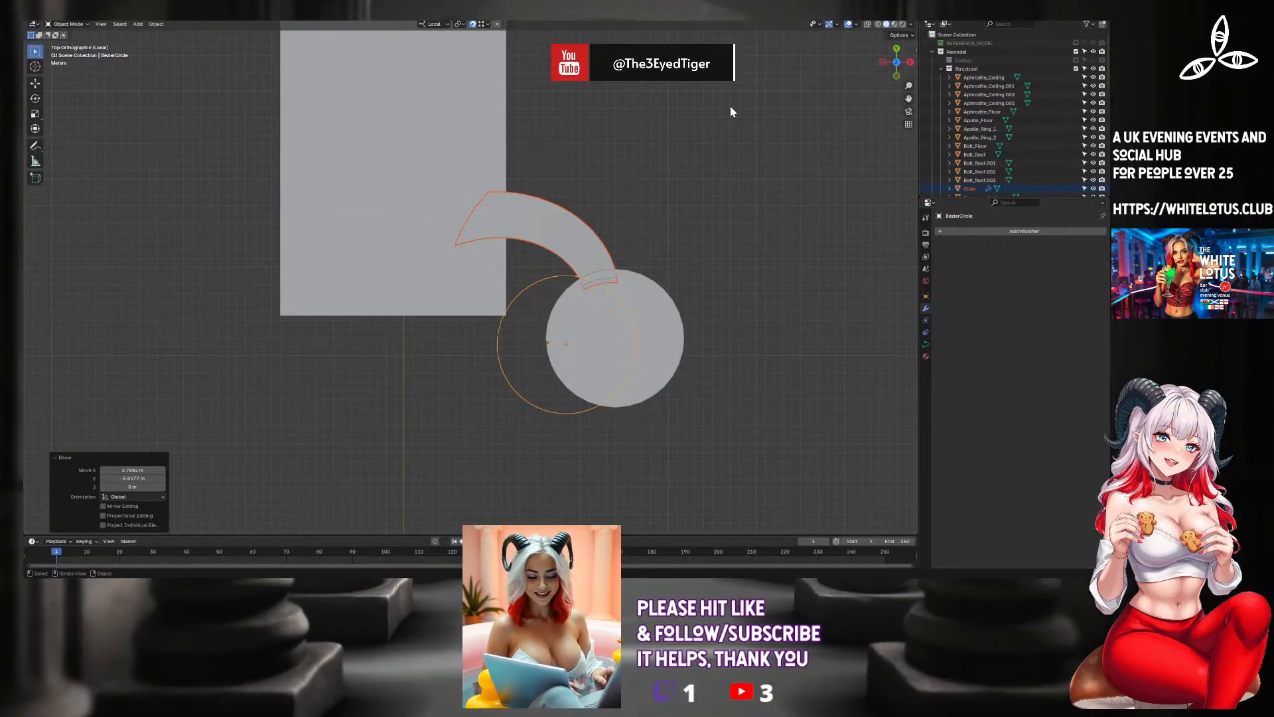
{"action": "middle_click_drag", "start_coordinate": [728, 108], "coordinate": [611, 216]}
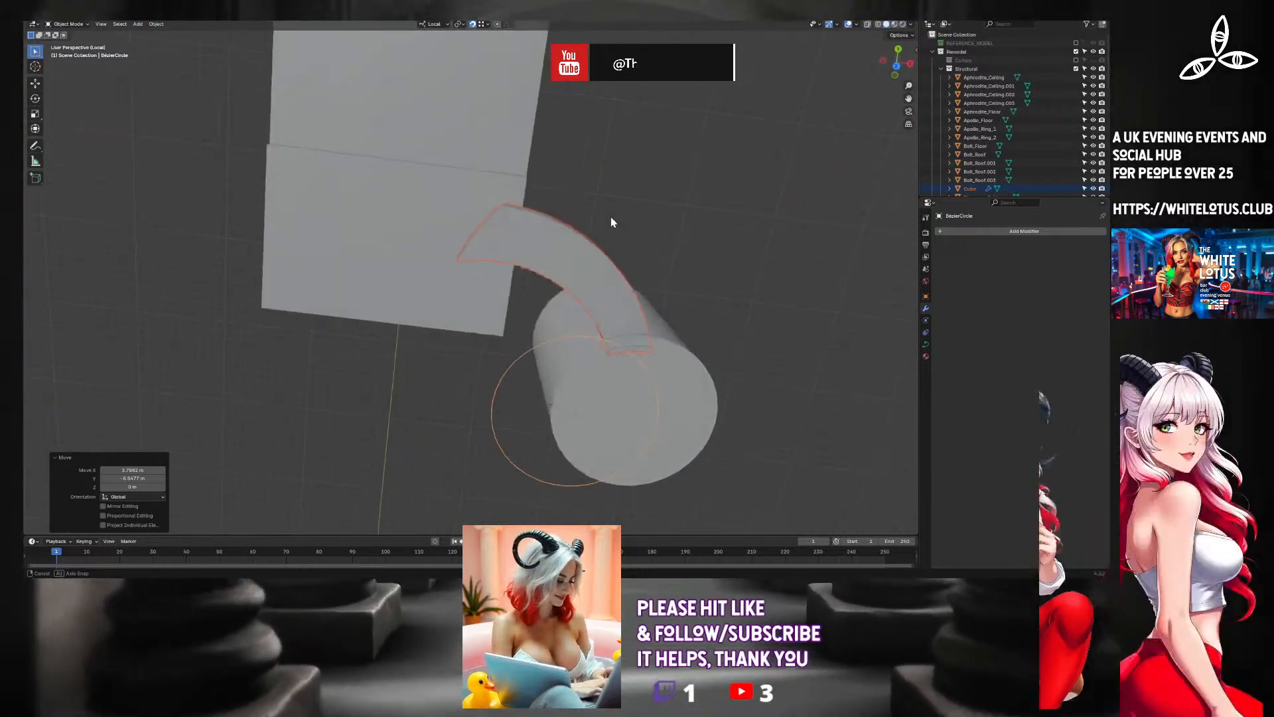
{"action": "left_click", "coordinate": [893, 63]}
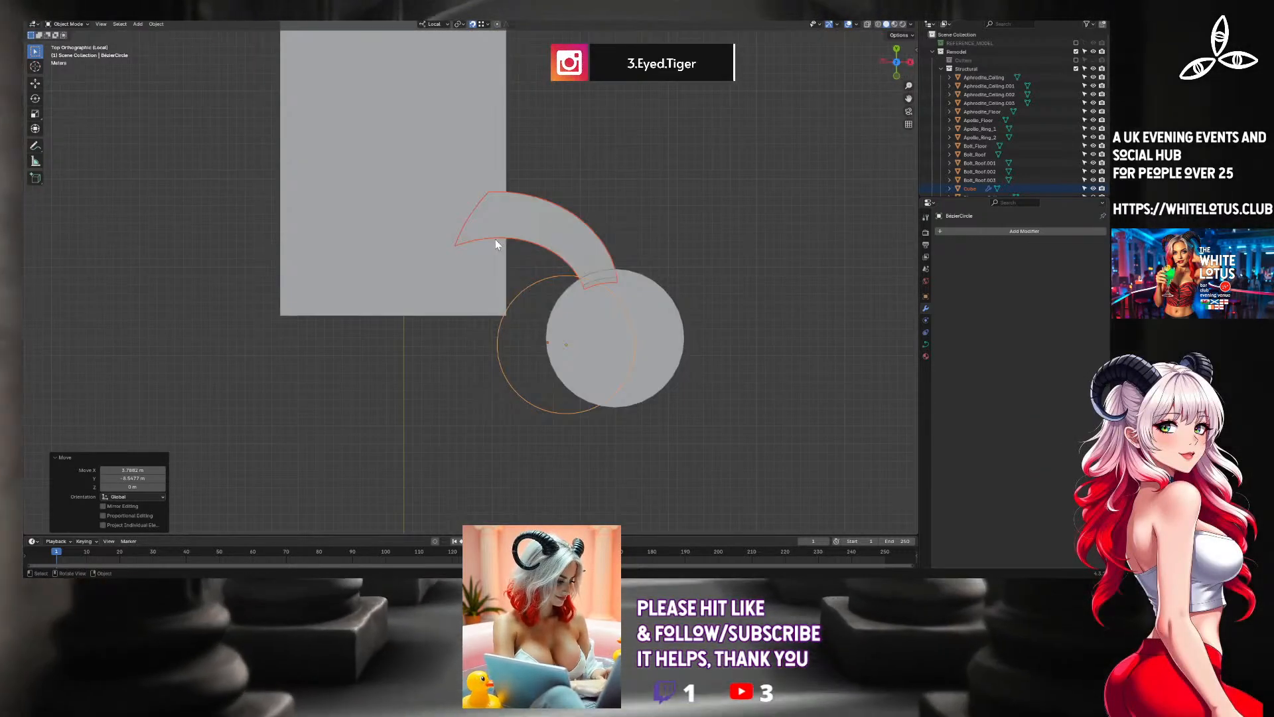
Slide only the staircase along the circle in top view so its narrow end overlaps the tower, and check the overlap from below.
{"action": "left_click", "coordinate": [546, 240]}
{"action": "key", "text": "g"}
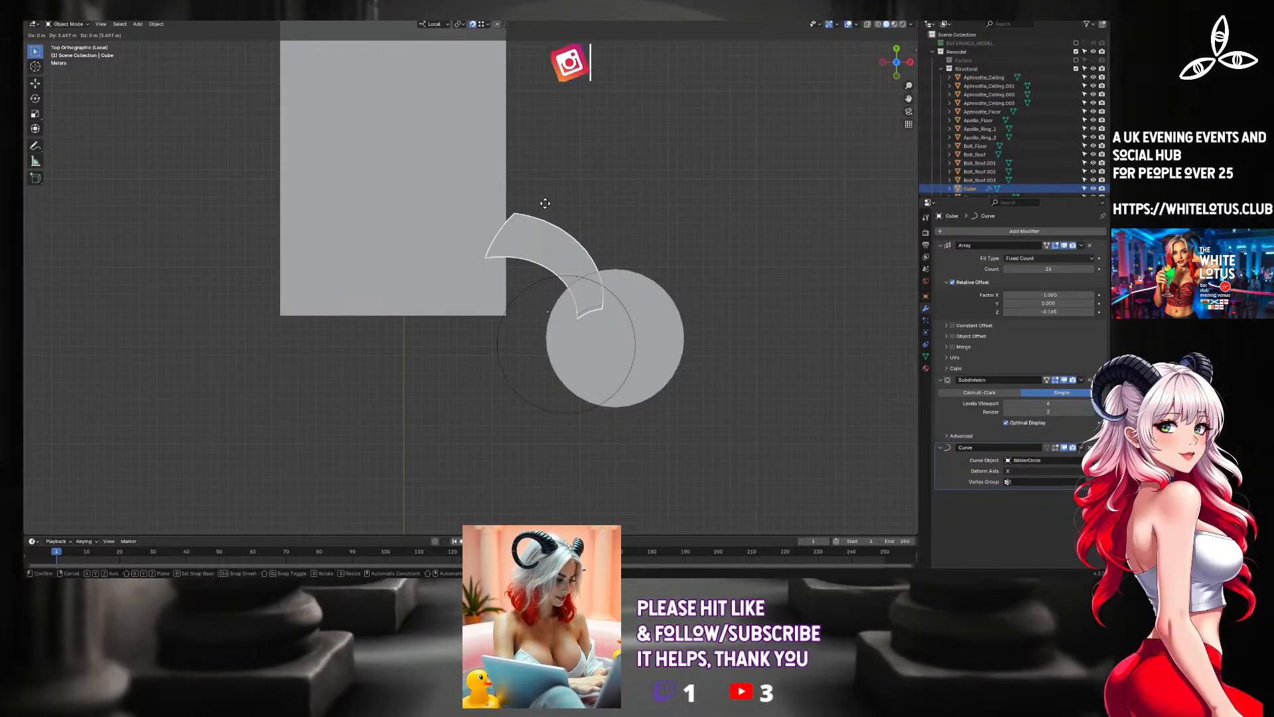
{"action": "left_click", "coordinate": [558, 264]}
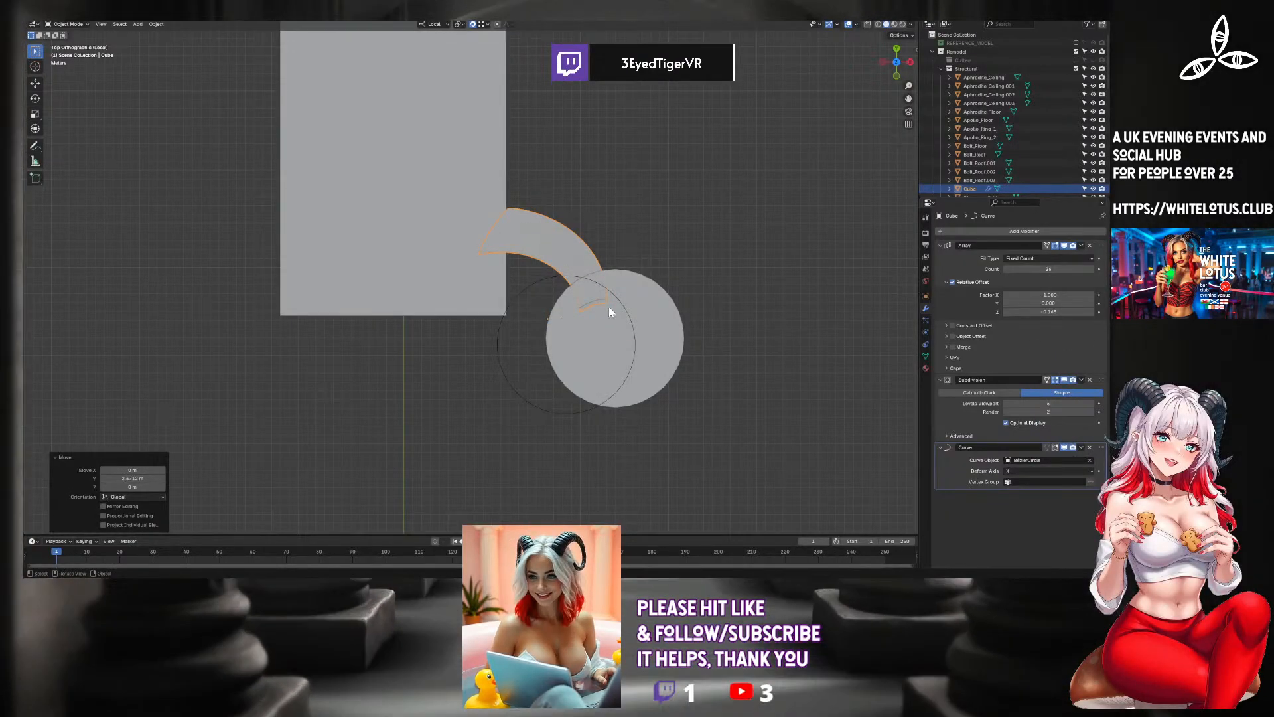
{"action": "left_click", "coordinate": [617, 304]}
{"action": "left_click", "coordinate": [584, 271]}
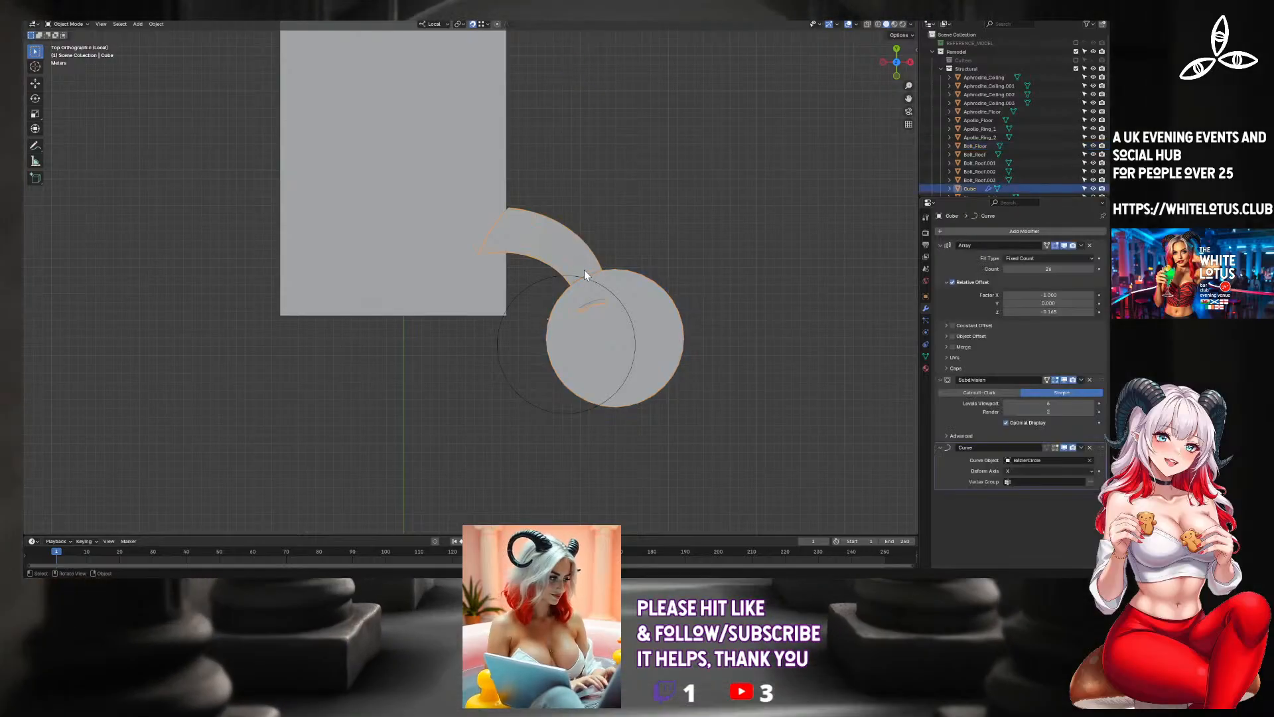
{"action": "middle_click_drag", "start_coordinate": [587, 297], "coordinate": [675, 246]}
{"action": "middle_click_drag", "start_coordinate": [621, 298], "coordinate": [622, 302]}
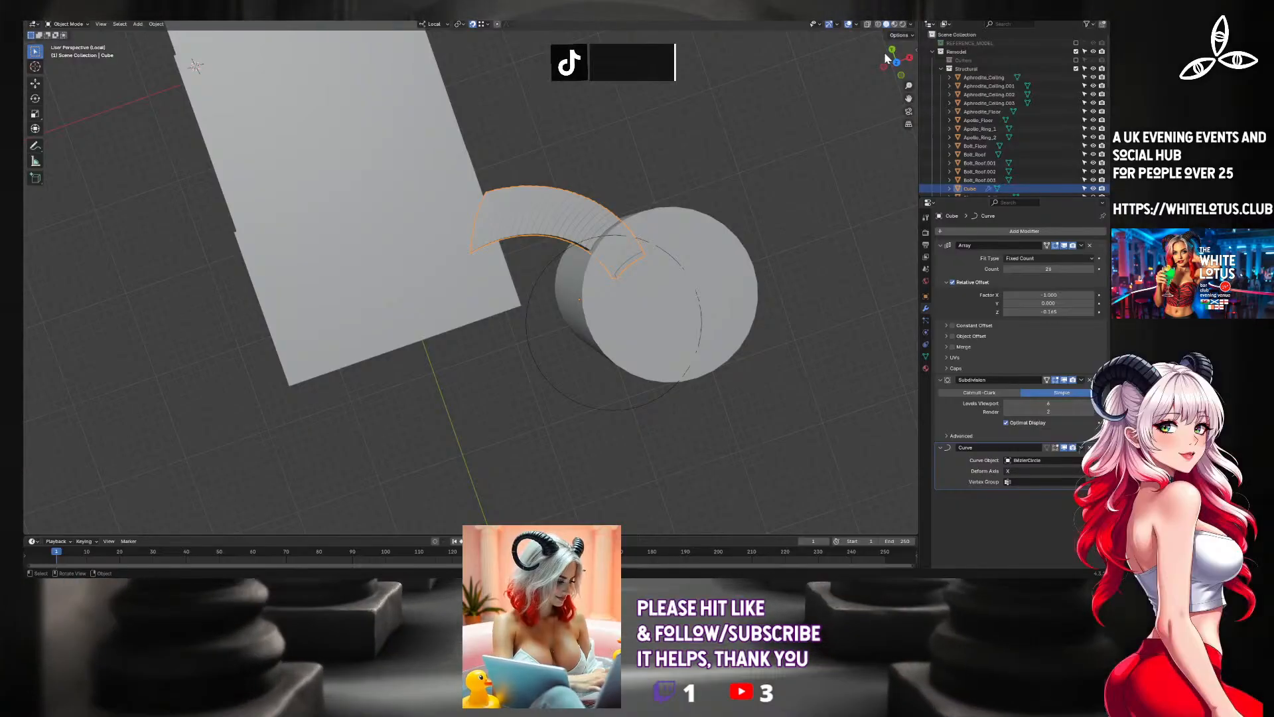
{"action": "left_click", "coordinate": [895, 57]}
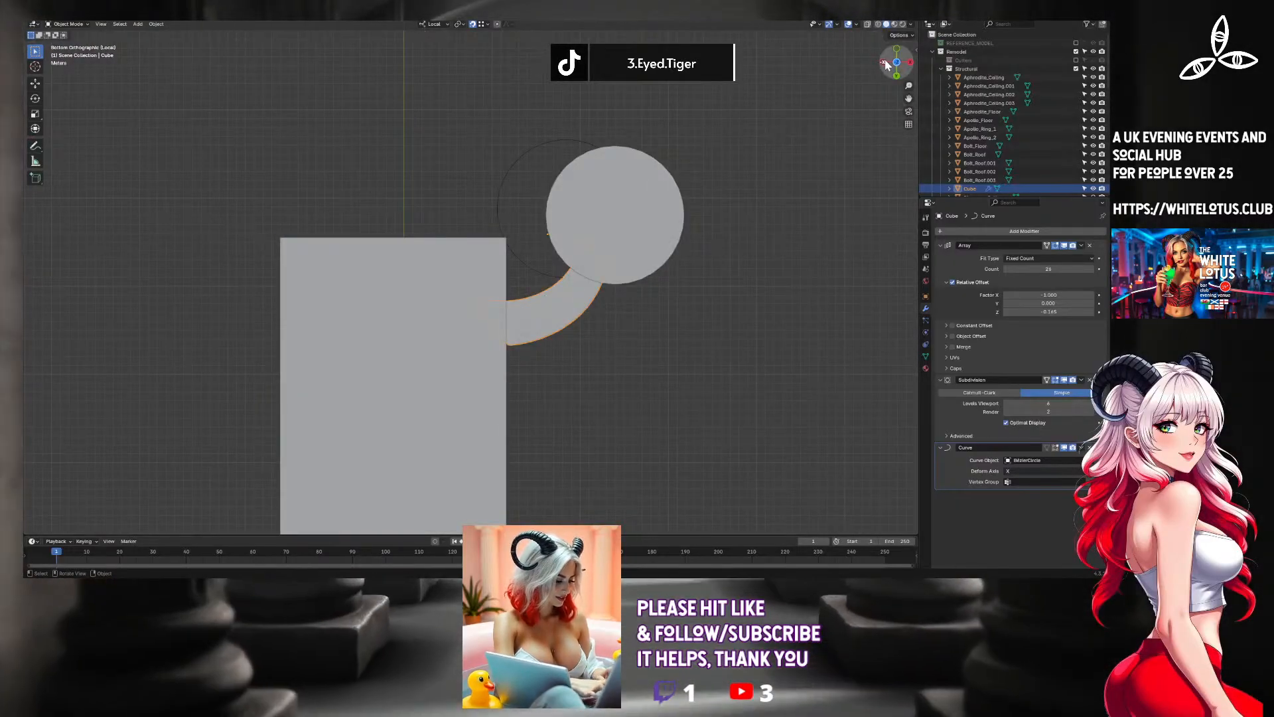
{"action": "left_click", "coordinate": [894, 63]}
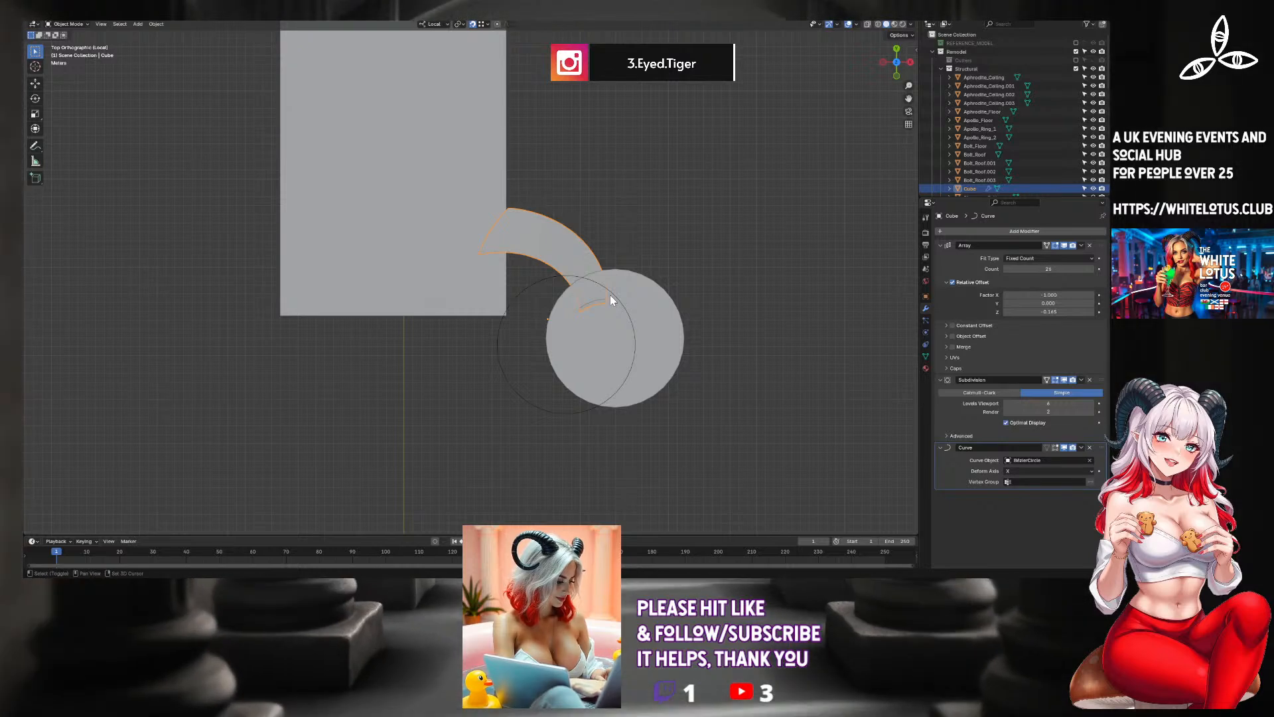
Rotate the staircase and Bezier circle together by about 24° and shift them so the stair's end meets the tower's edge.
{"action": "left_click", "coordinate": [611, 295]}
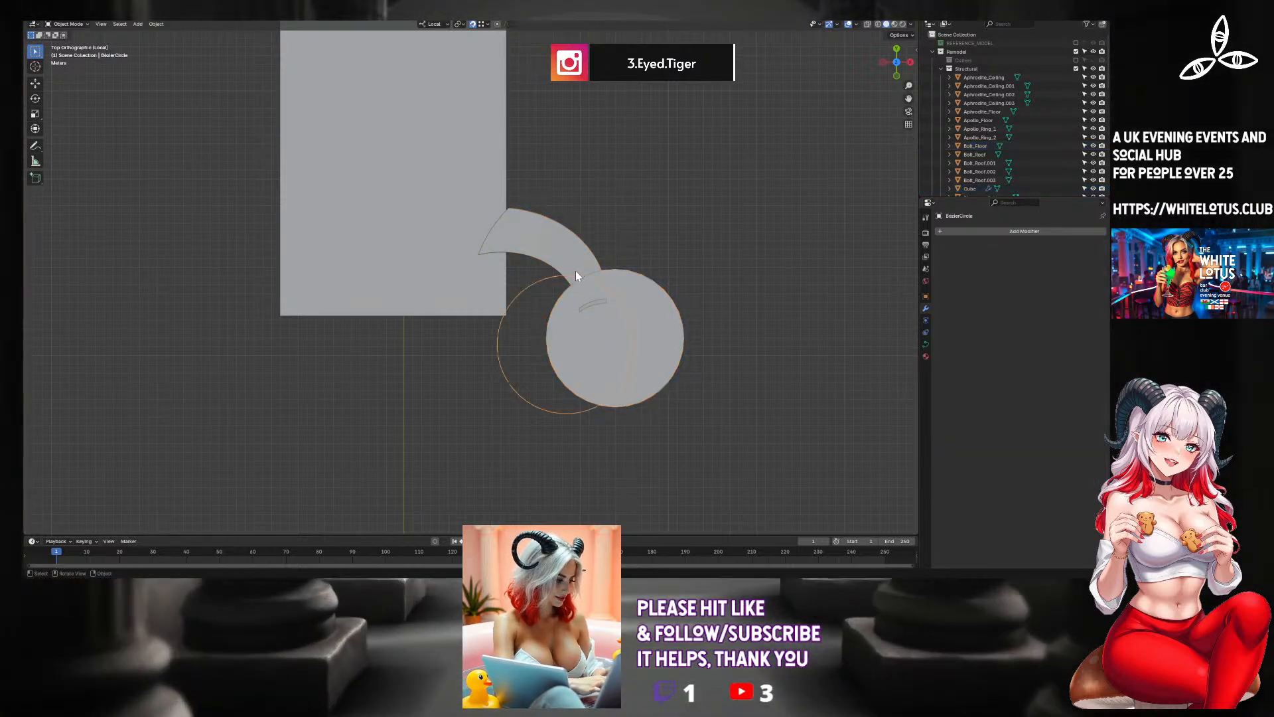
{"action": "left_click", "coordinate": [576, 263]}
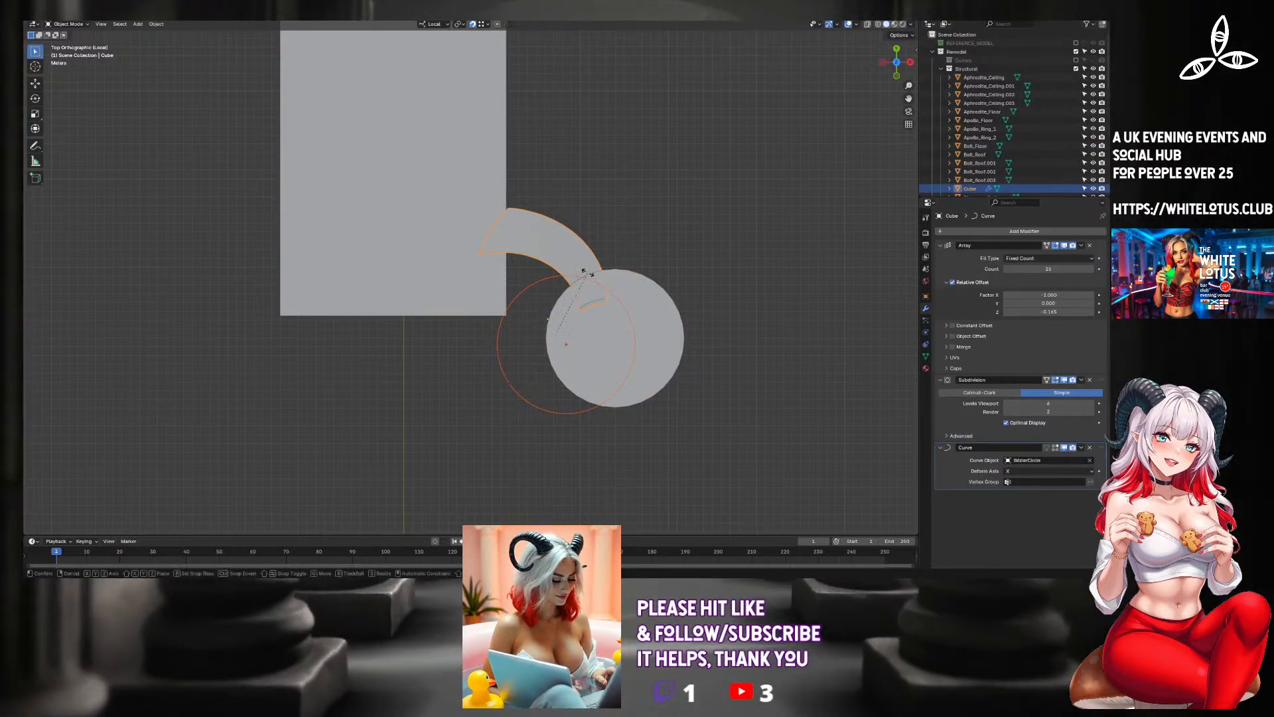
{"action": "key", "text": "r"}
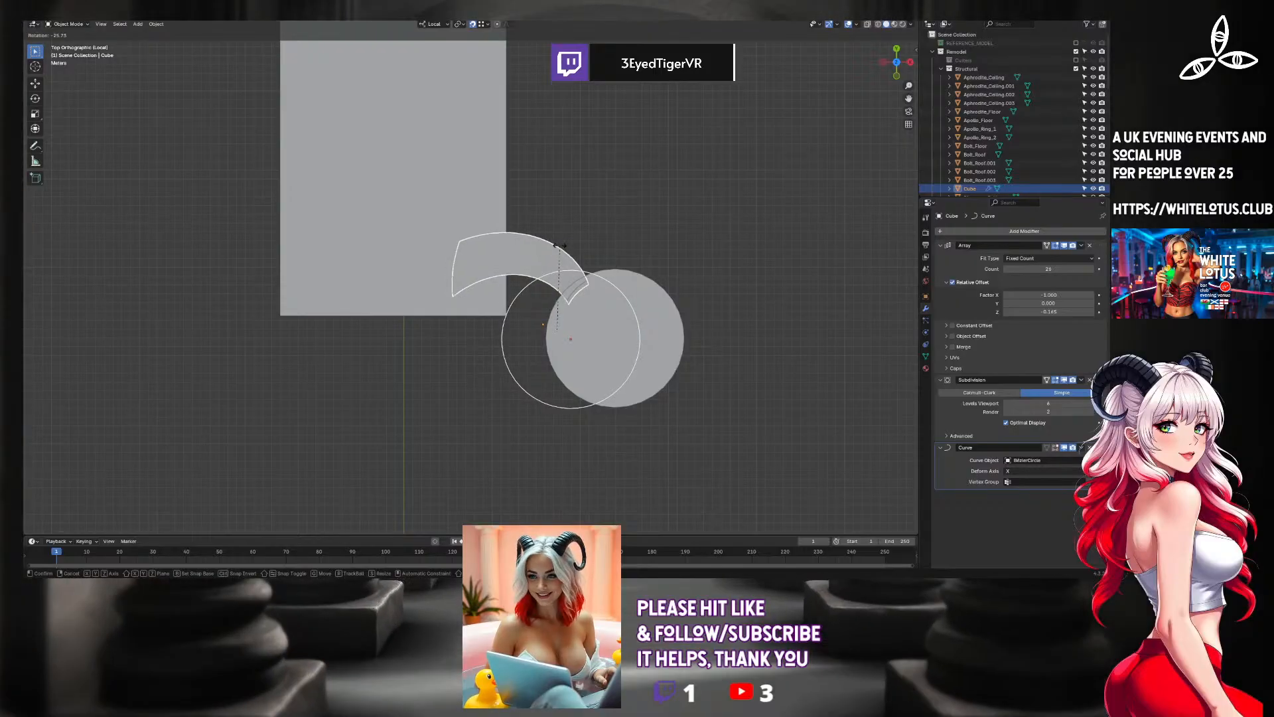
{"action": "left_click", "coordinate": [566, 278]}
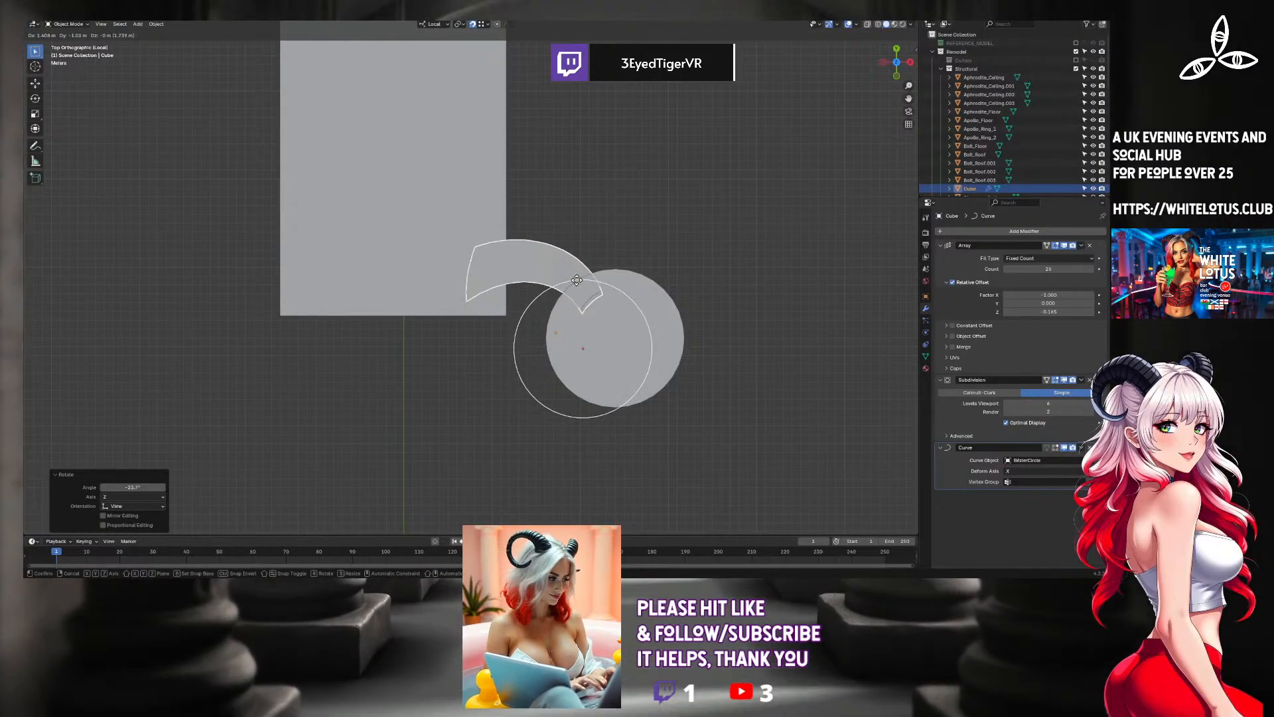
{"action": "left_click", "coordinate": [575, 267]}
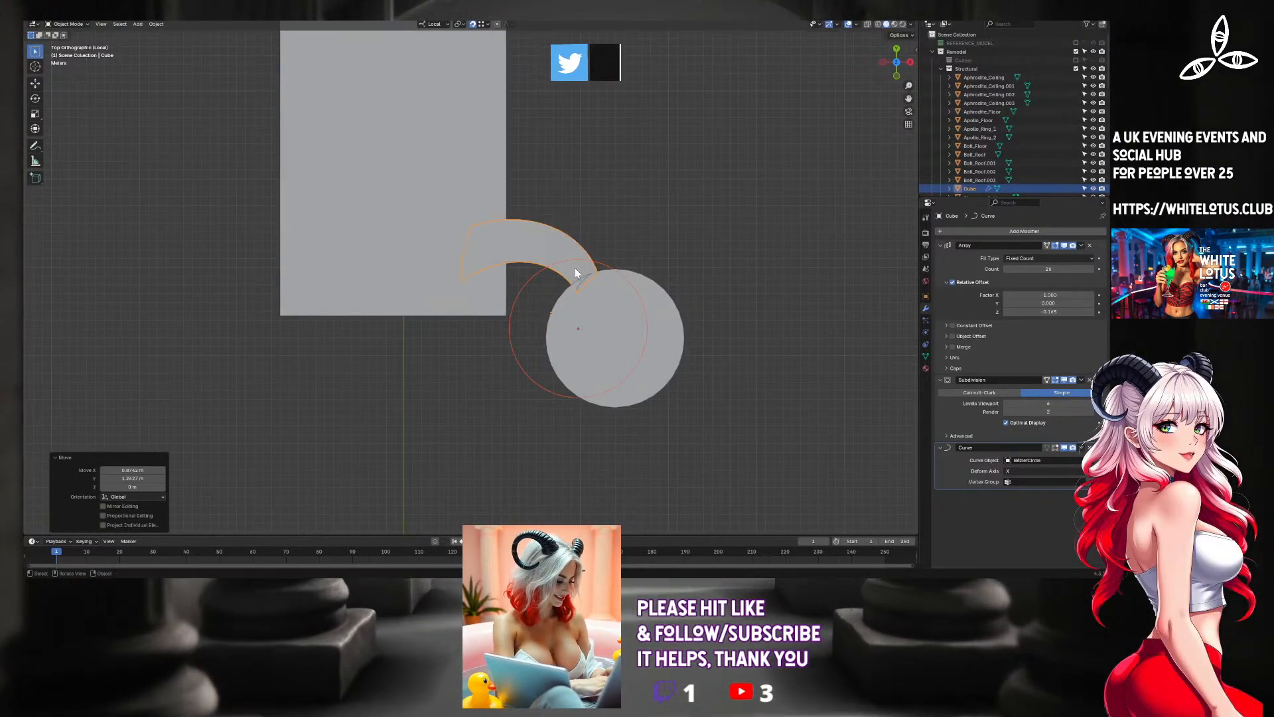
Fine-tune the staircase and circle with a small counter-rotation of about 5° and a slight move toward the hall.
{"action": "key", "text": "r"}
{"action": "left_click", "coordinate": [580, 264]}
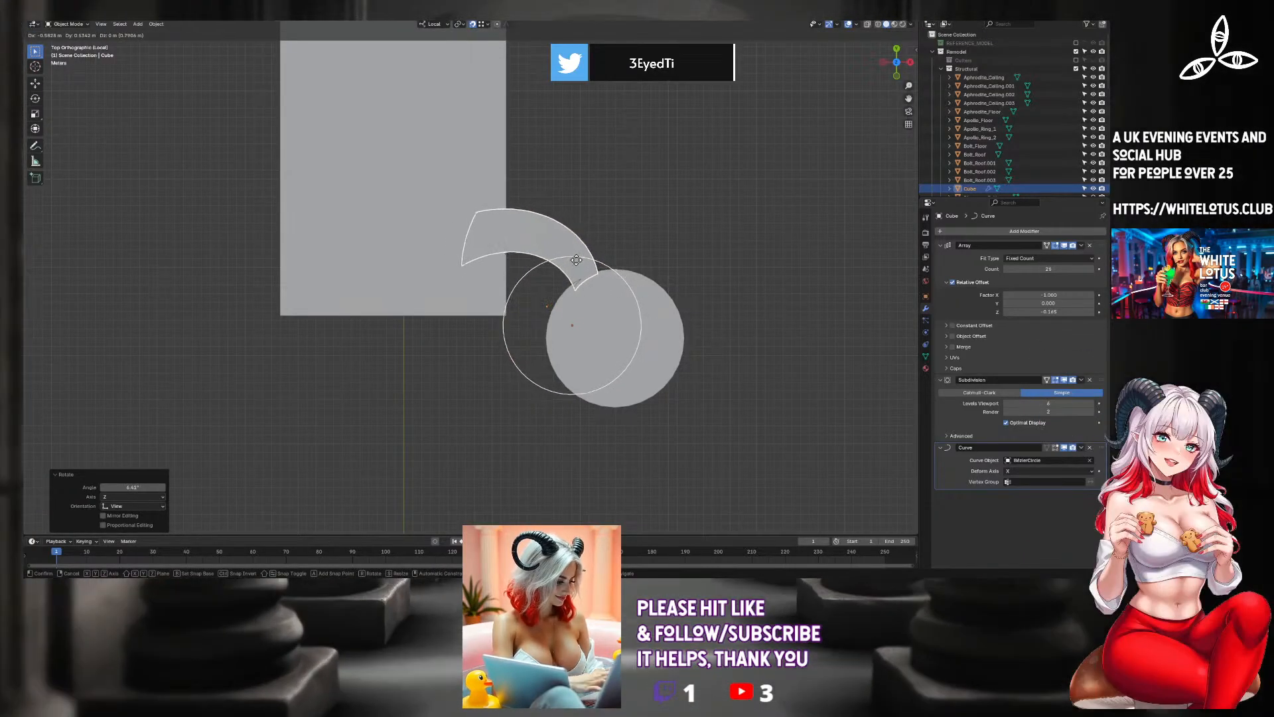
{"action": "left_click", "coordinate": [575, 266]}
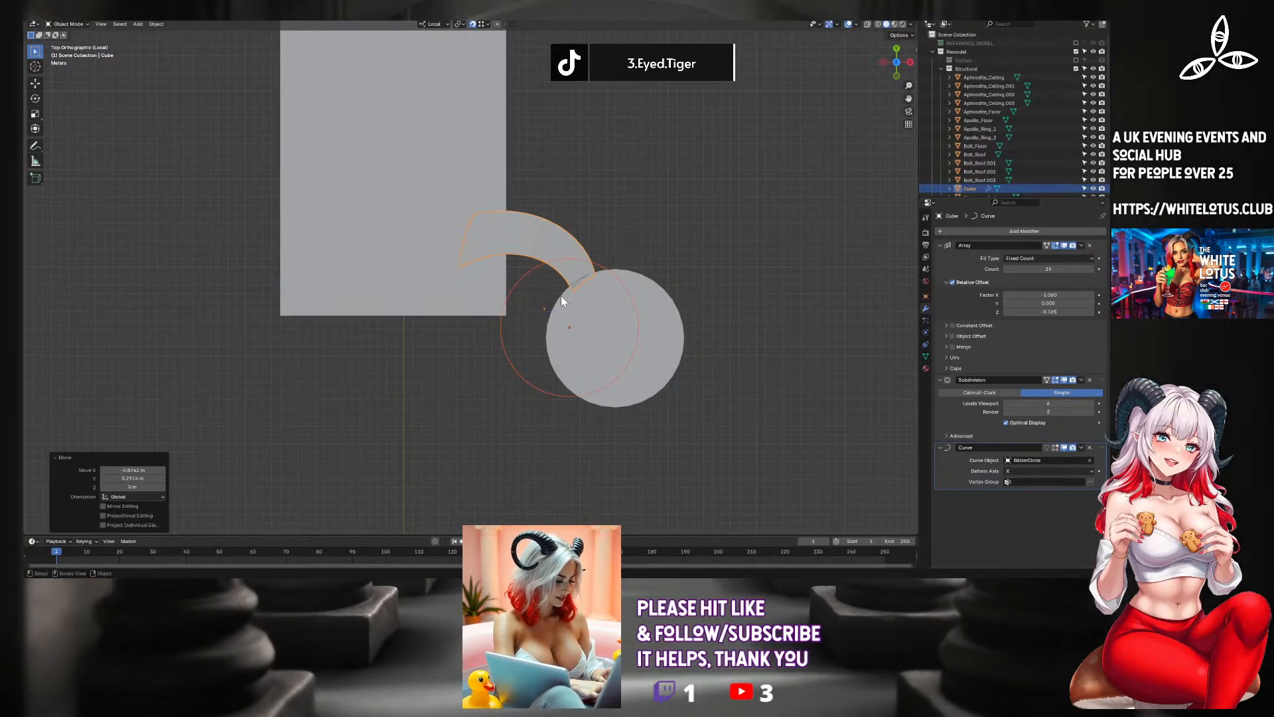
Lower the staircase and circle by about 0.08 m along local Z to adjust the top step beside the tower's rim.
{"action": "middle_click_drag", "start_coordinate": [561, 298], "coordinate": [674, 209]}
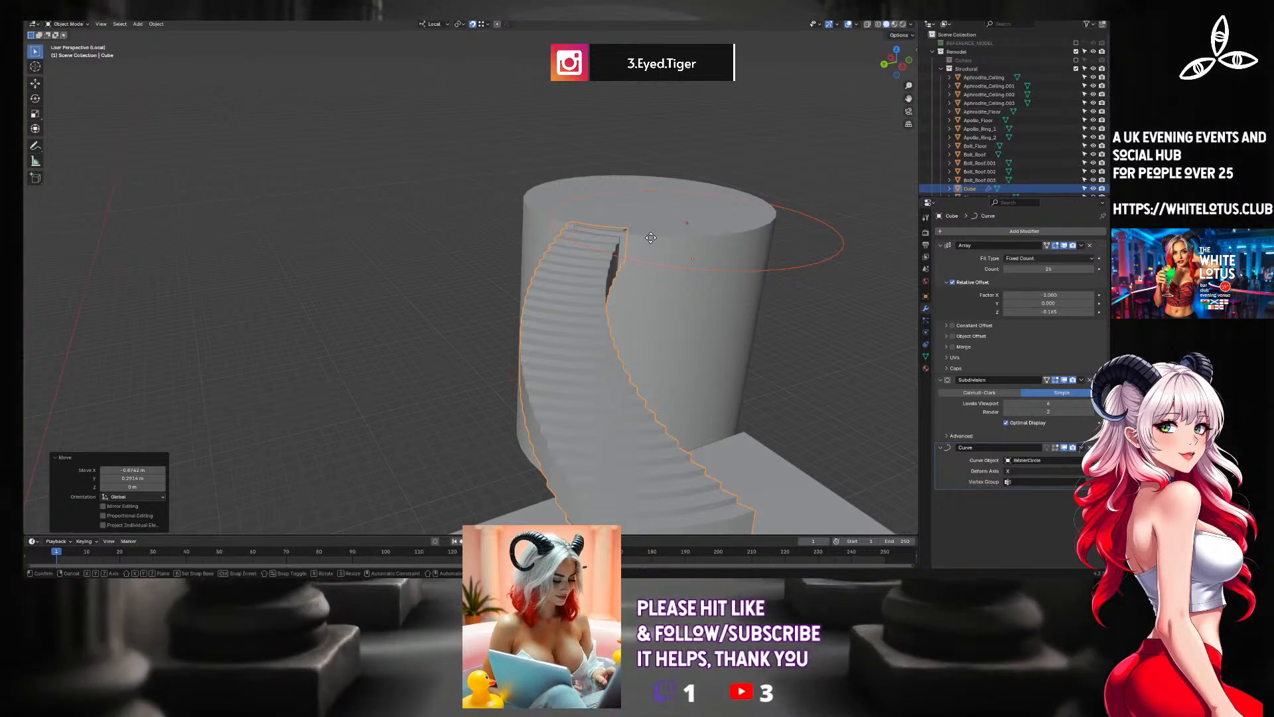
{"action": "key", "text": "g"}
{"action": "key", "text": "z"}
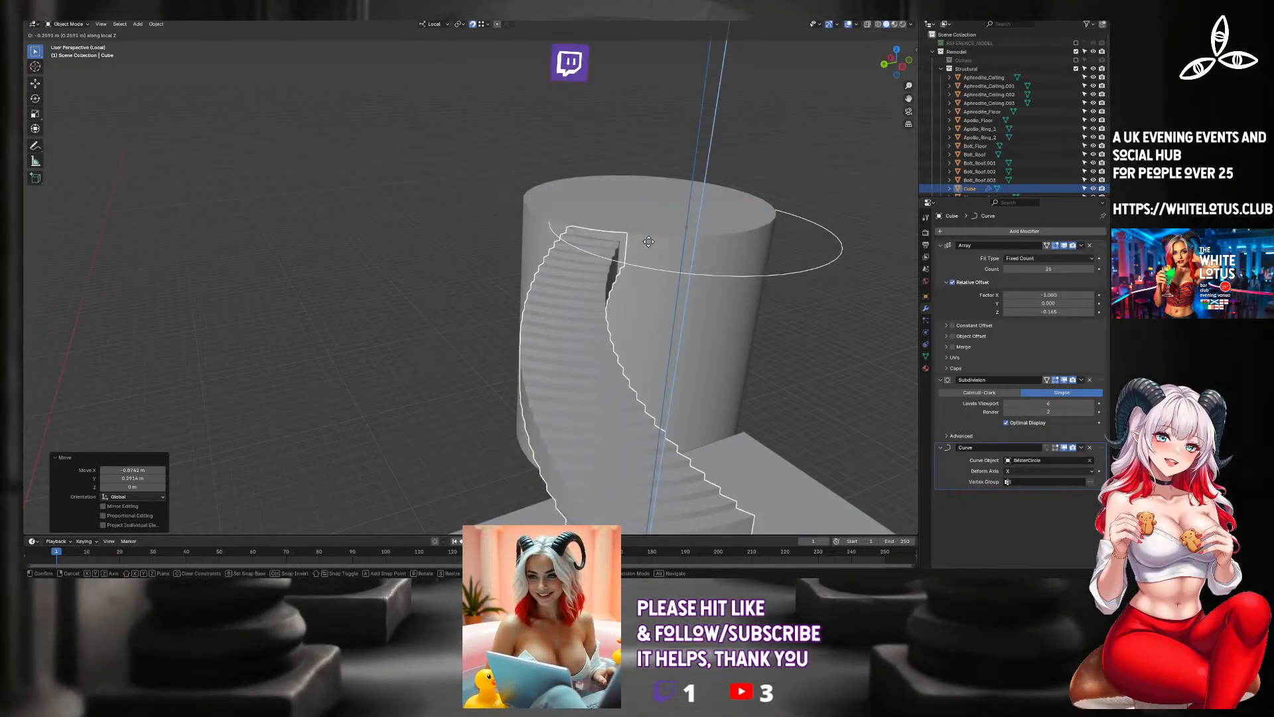
{"action": "left_click", "coordinate": [655, 230]}
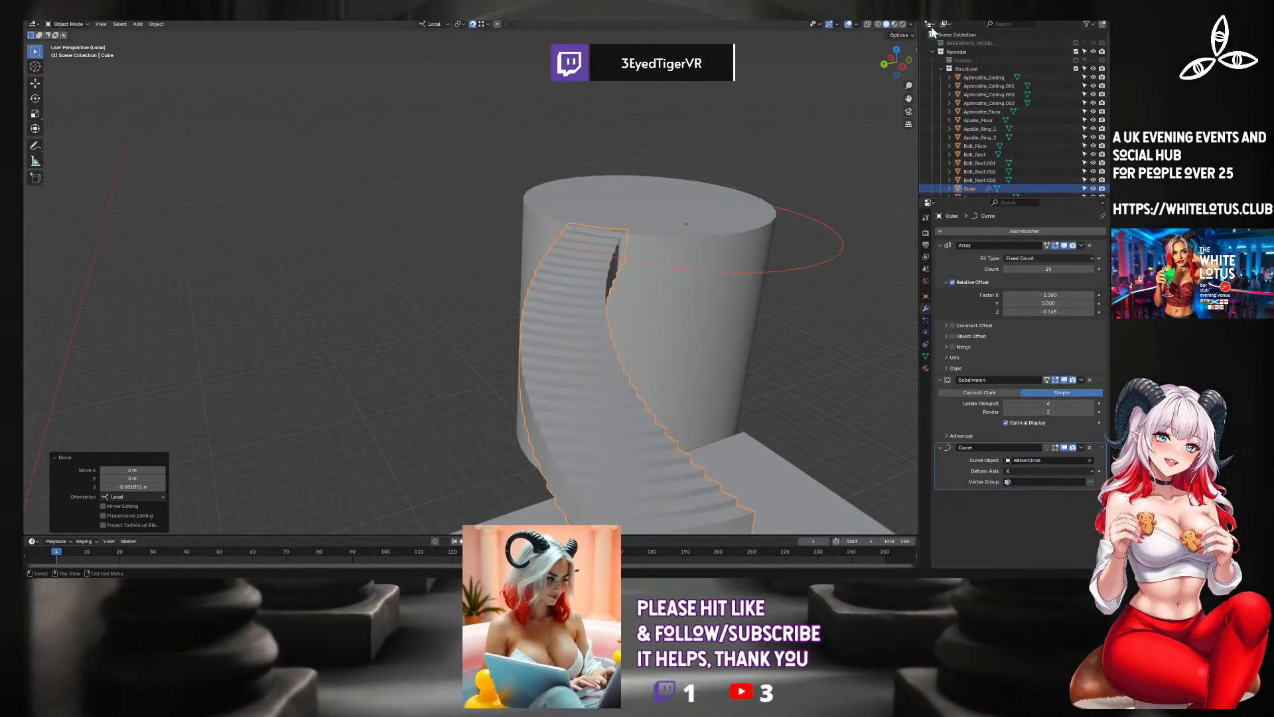
In top view, rotate the staircase and Bezier circle by 10°, counter-rotate about 6.5°, and shift them so the narrow end meets the tower's edge.
{"action": "left_click", "coordinate": [895, 48]}
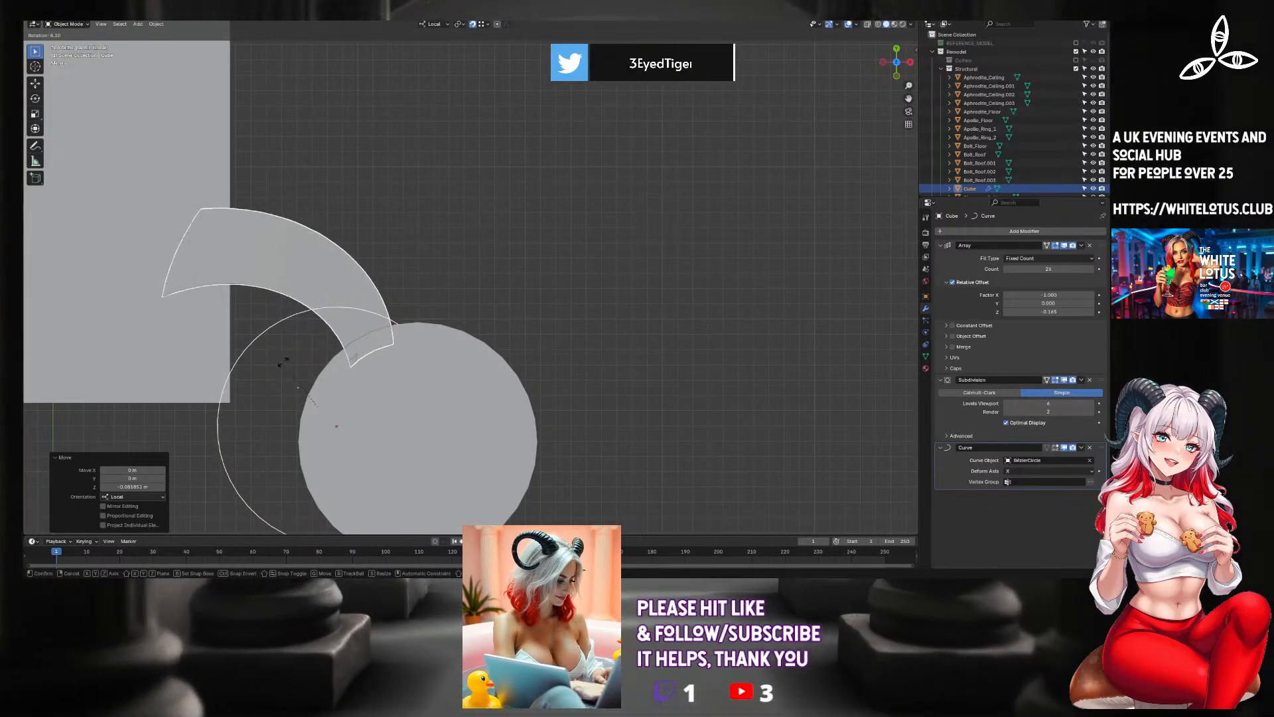
{"action": "left_click", "coordinate": [278, 356]}
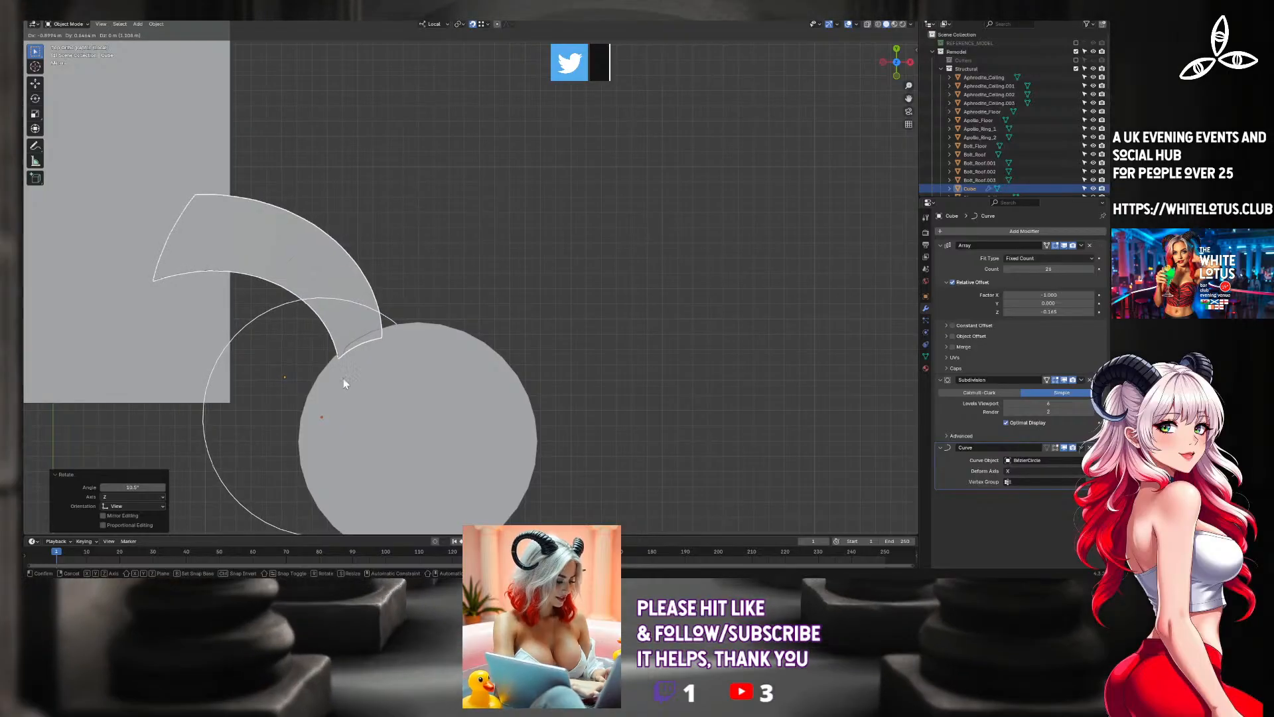
{"action": "left_click", "coordinate": [344, 379]}
{"action": "key", "text": "r"}
{"action": "left_click", "coordinate": [356, 369]}
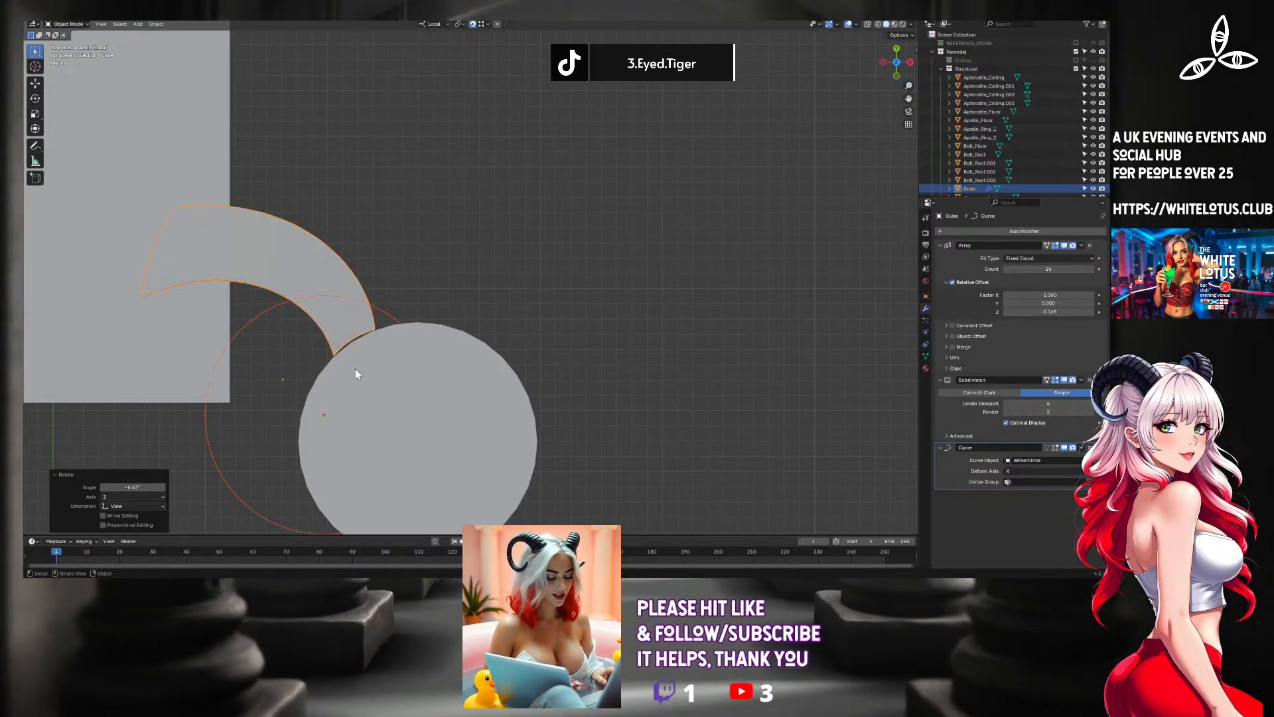
{"action": "key", "text": "g"}
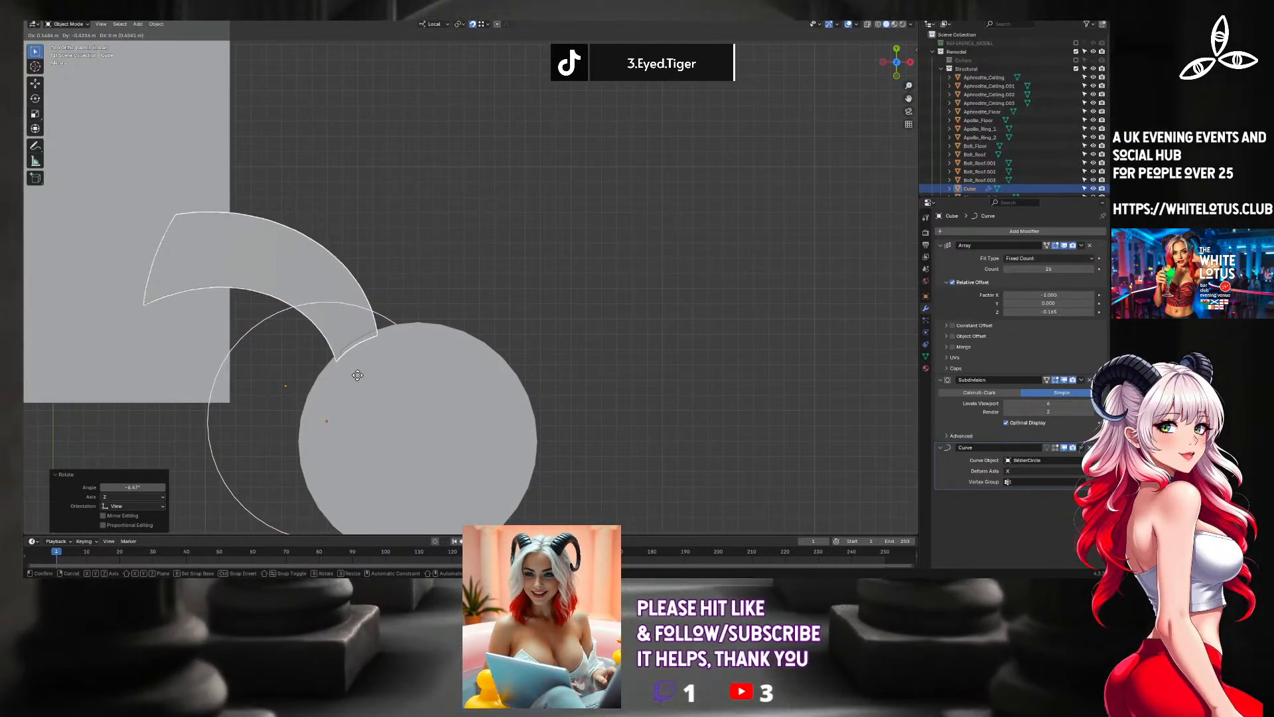
{"action": "left_click", "coordinate": [352, 380]}
Lower the staircase and circle together slightly along local Z beside the tower's rim.
{"action": "middle_click_drag", "start_coordinate": [352, 380], "coordinate": [422, 296]}
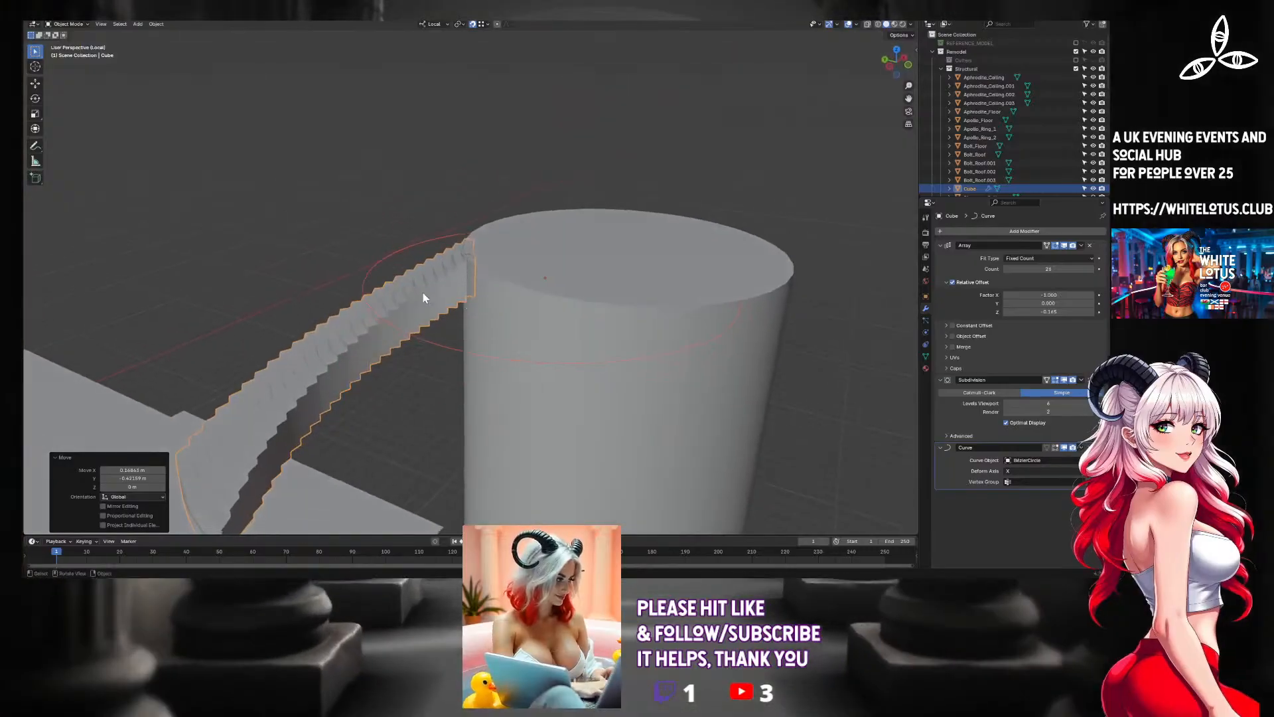
{"action": "key", "text": "g"}
{"action": "key", "text": "z"}
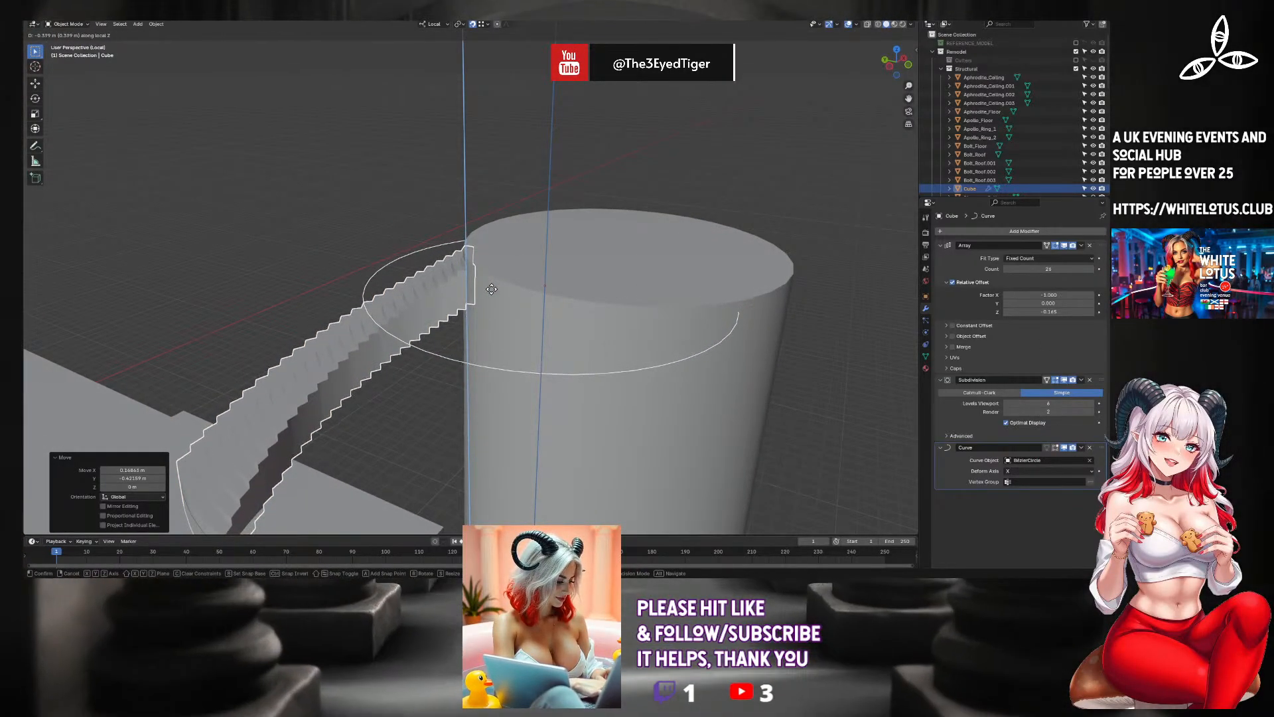
{"action": "left_click", "coordinate": [467, 289]}
{"action": "middle_click_drag", "start_coordinate": [467, 289], "coordinate": [574, 276]}
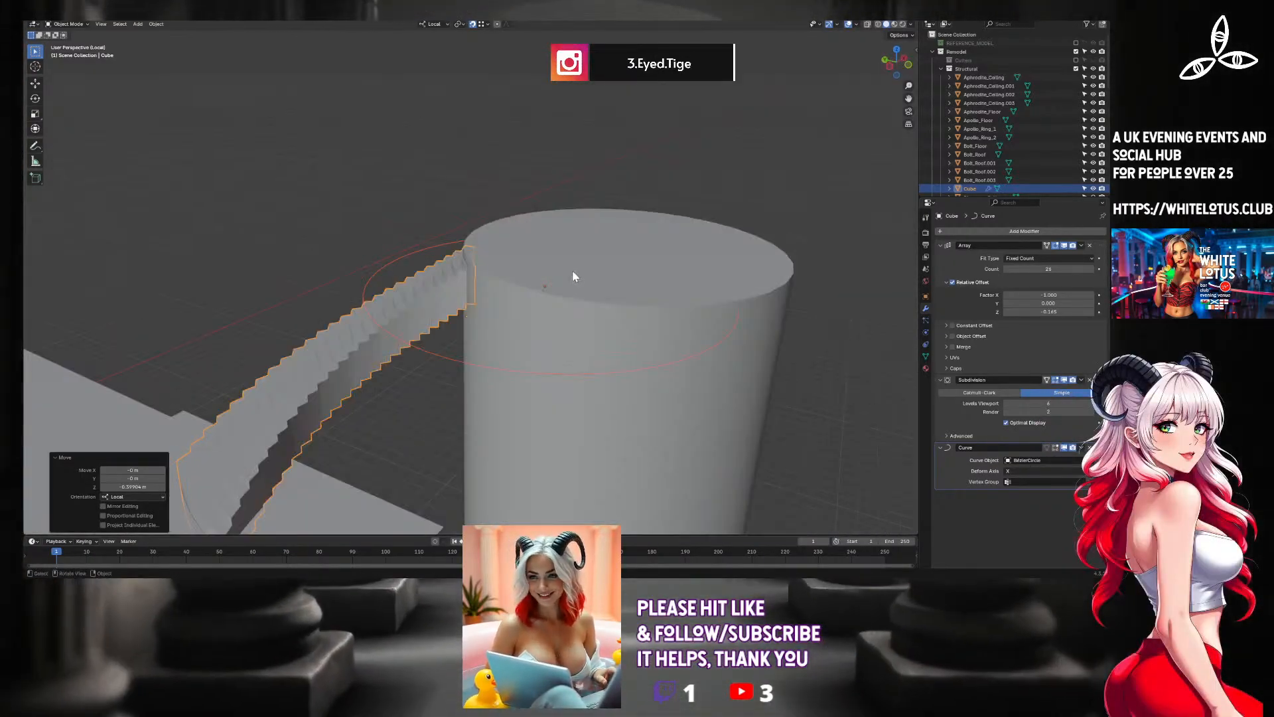
Examine how the staircase spans from the hall to the tower, from an angle and in top view with solid and wireframe shading.
{"action": "scroll", "coordinate": [545, 270], "scroll_direction": "down", "scroll_amount": 8}
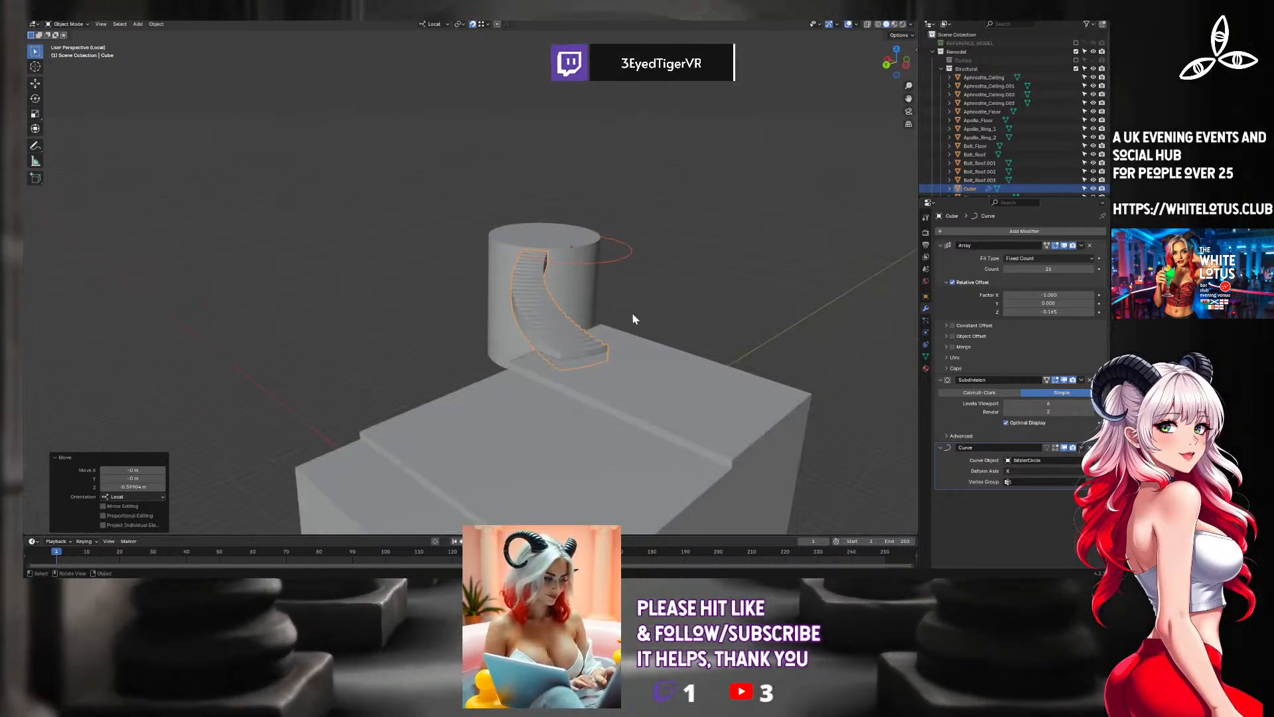
{"action": "middle_click_drag", "start_coordinate": [627, 319], "coordinate": [518, 371]}
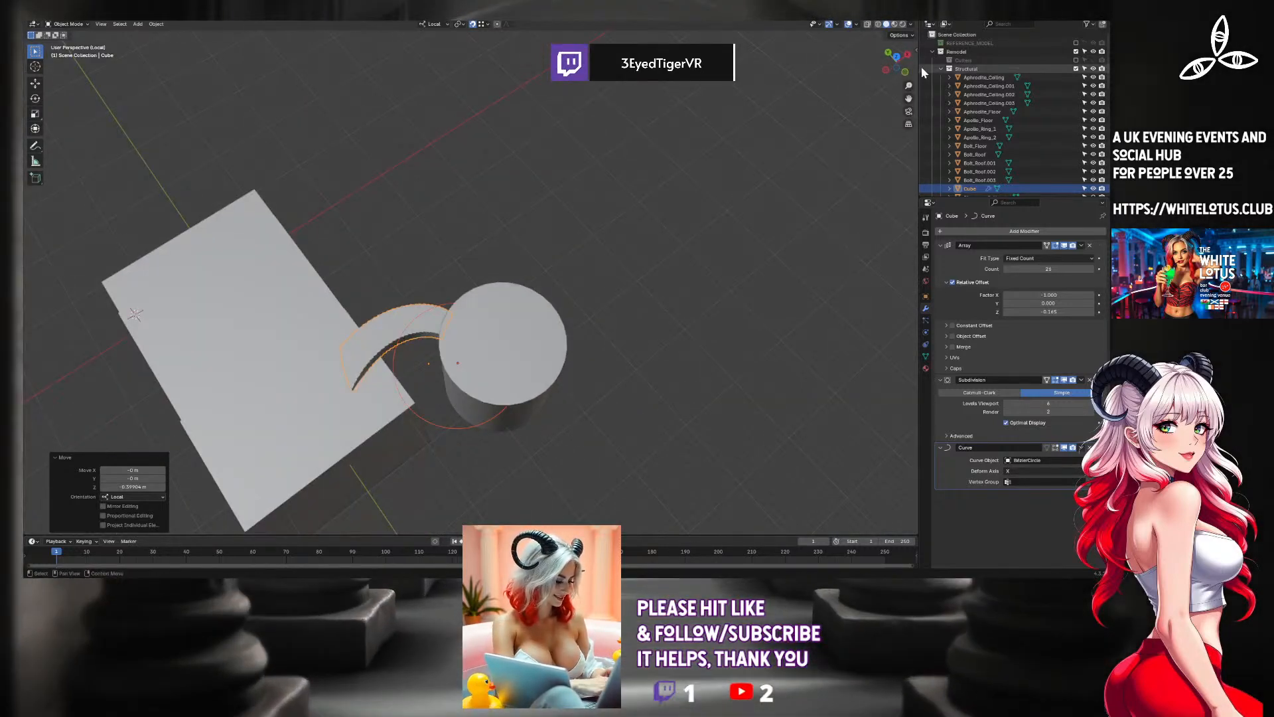
{"action": "left_click", "coordinate": [897, 58]}
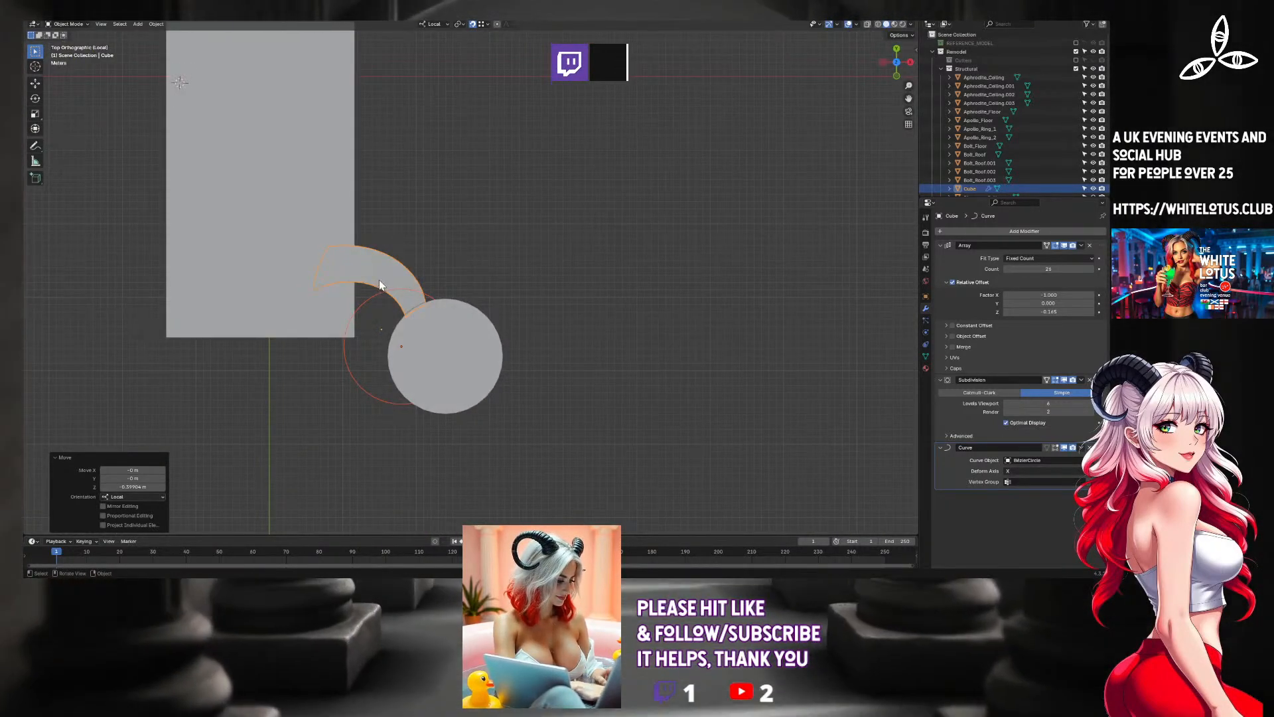
{"action": "left_click", "coordinate": [377, 306]}
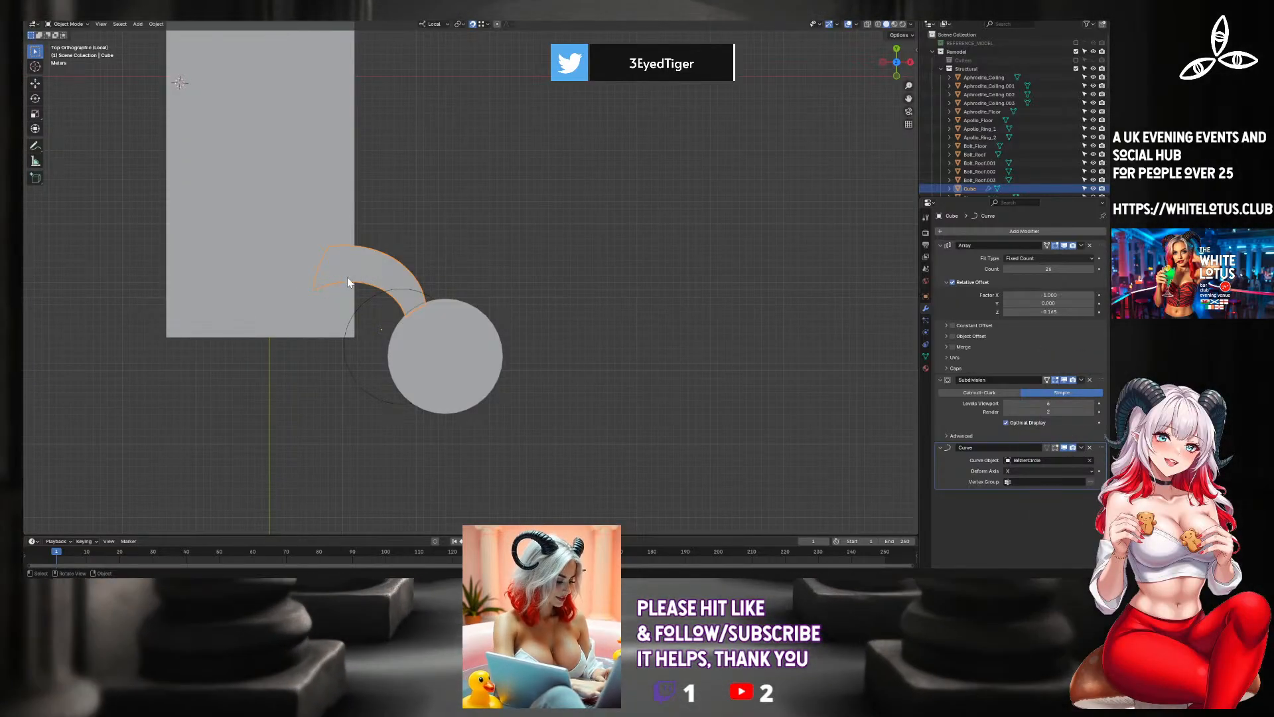
{"action": "scroll", "coordinate": [323, 276], "scroll_direction": "up", "scroll_amount": 3}
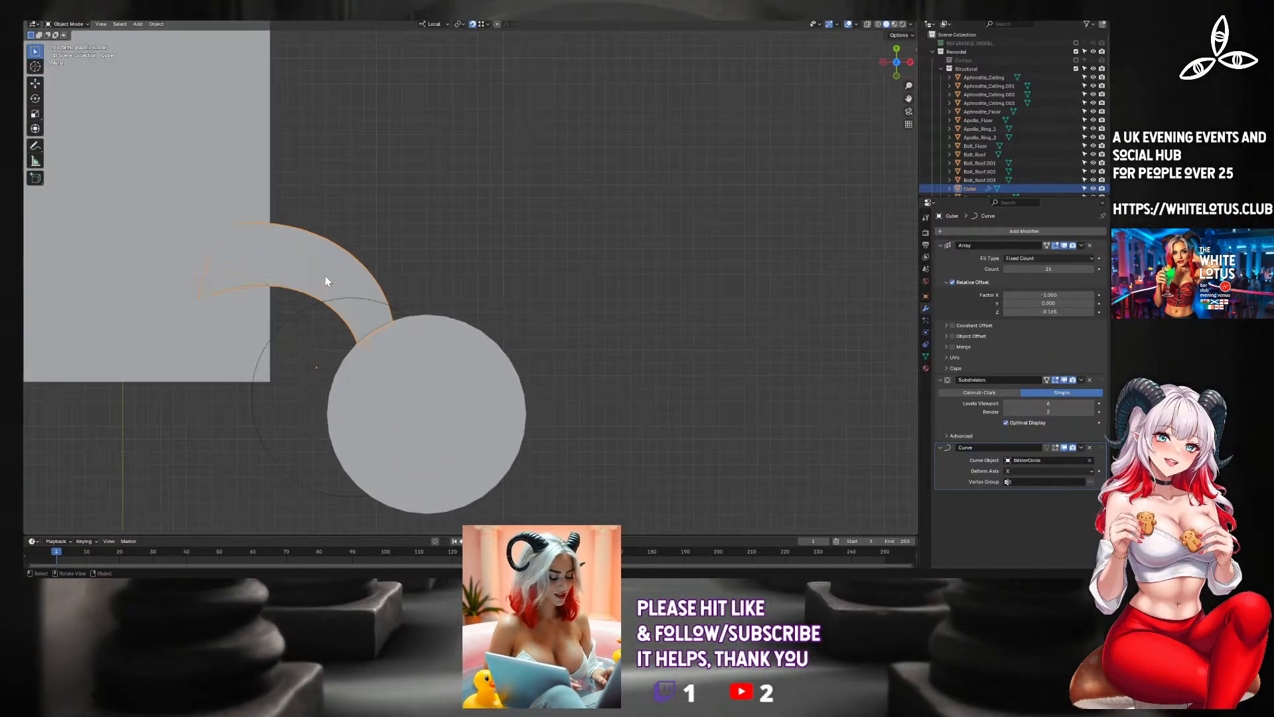
{"action": "middle_click_drag", "start_coordinate": [348, 278], "coordinate": [441, 287], "text": "shift"}
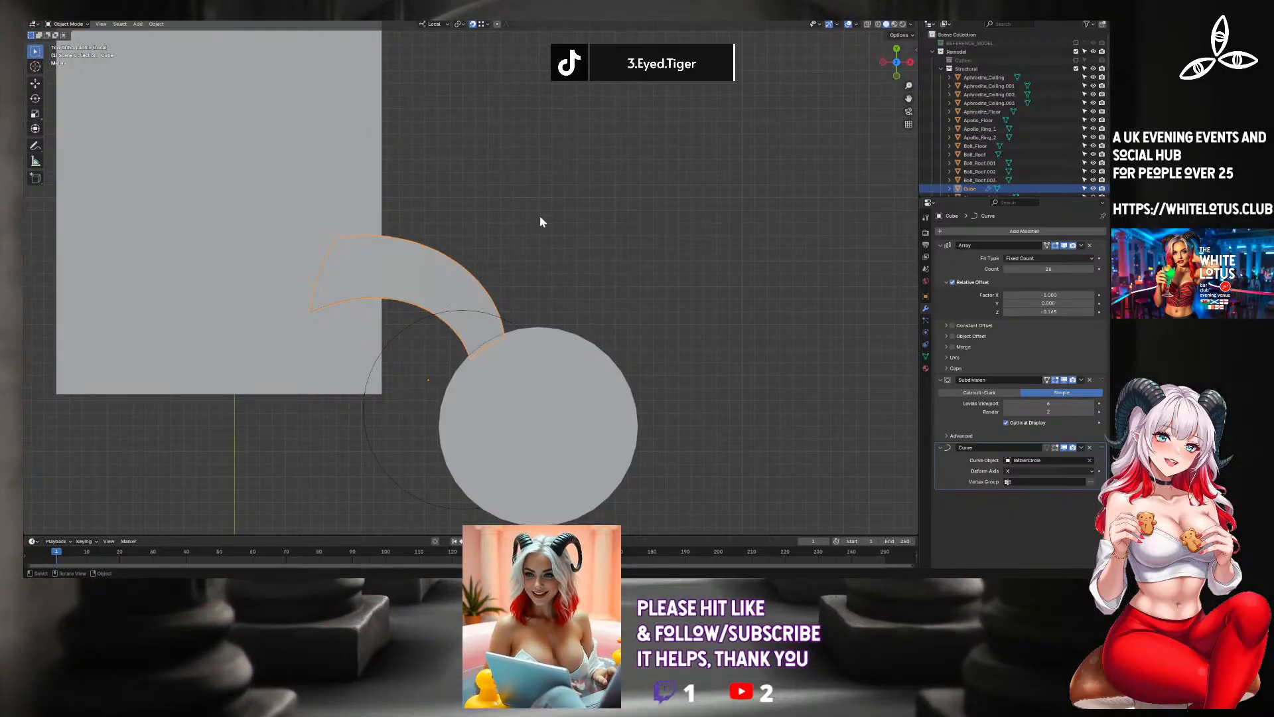
{"action": "left_click", "coordinate": [878, 26]}
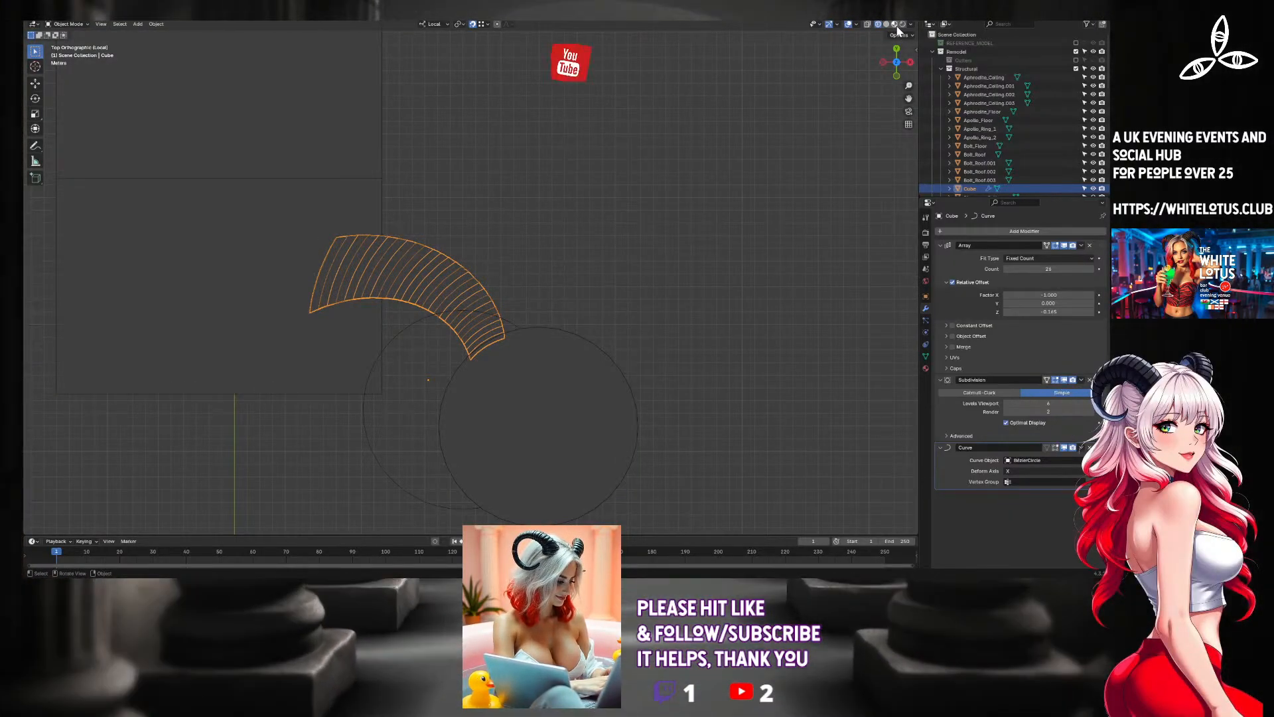
{"action": "left_click", "coordinate": [888, 25]}
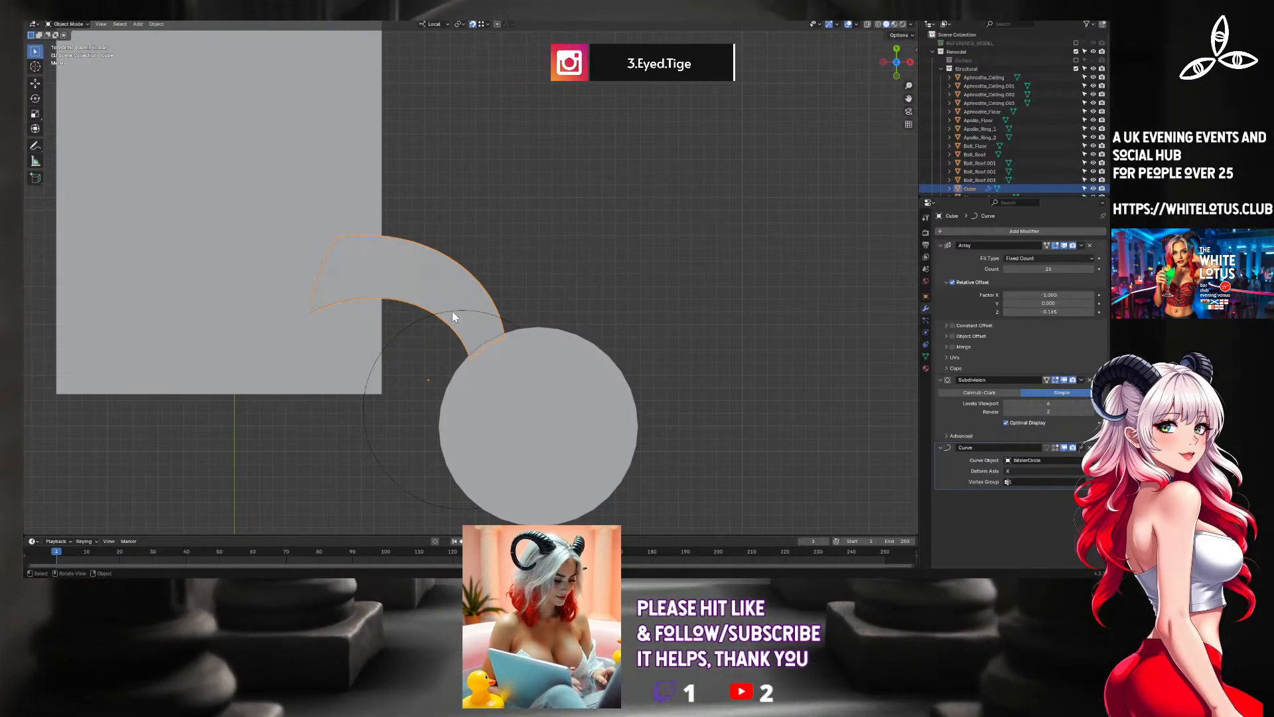
Move only the Bezier circle along its local X axis toward the hall, away from the tower.
{"action": "left_click", "coordinate": [452, 313]}
{"action": "key", "text": "g"}
{"action": "key", "text": "x"}
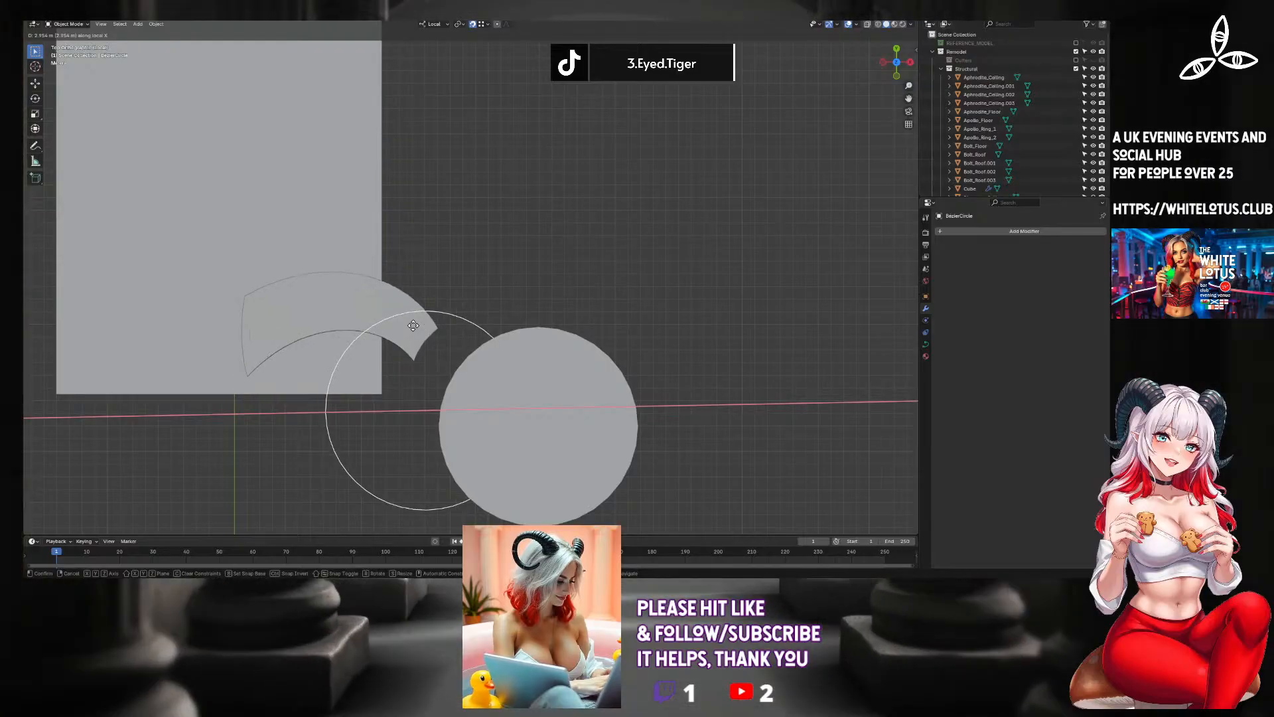
{"action": "left_click", "coordinate": [416, 329]}
Slide only the staircase along its local X axis to test how it bends around the circle.
{"action": "left_click", "coordinate": [381, 322]}
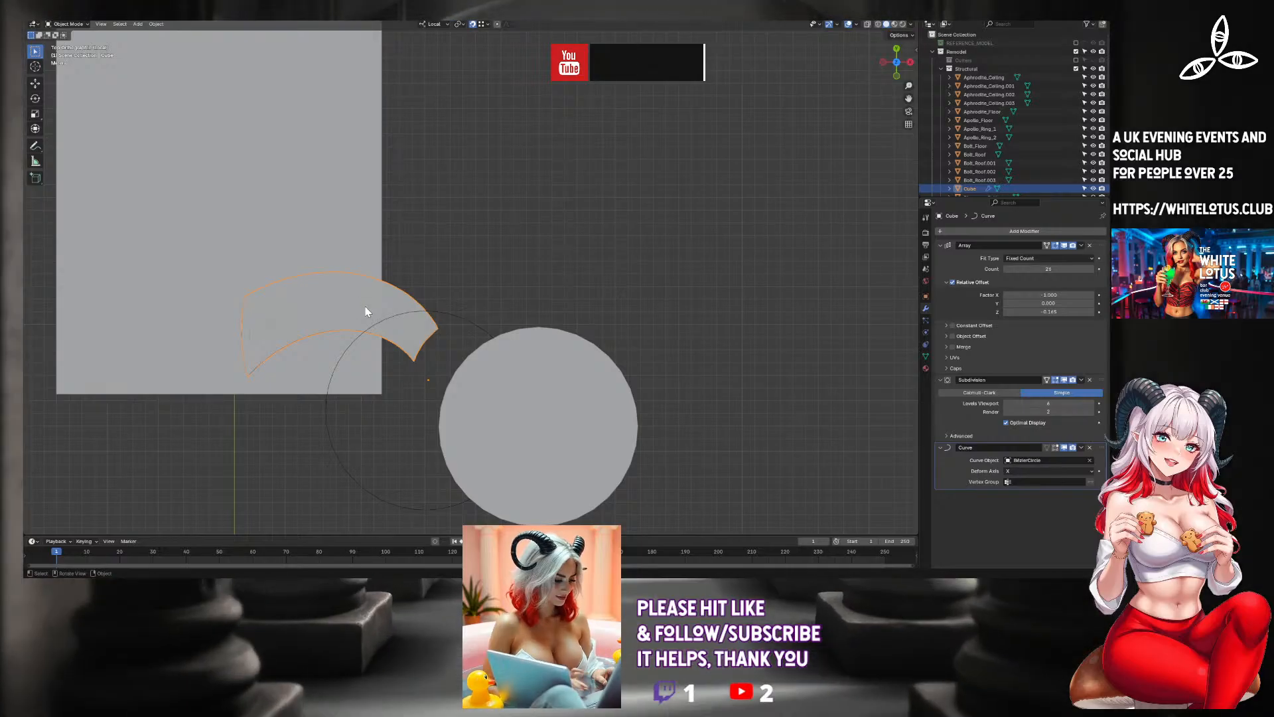
{"action": "key", "text": "g"}
{"action": "key", "text": "x"}
{"action": "key", "text": "x"}
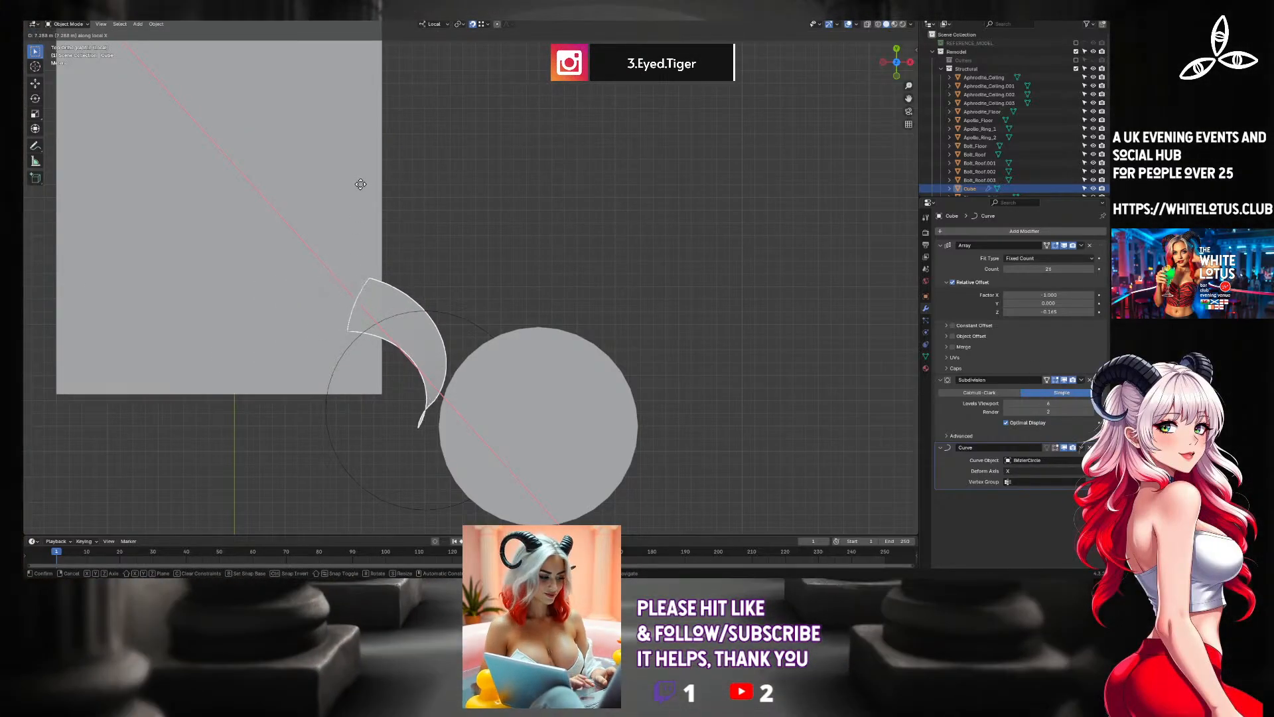
{"action": "left_click", "coordinate": [360, 313]}
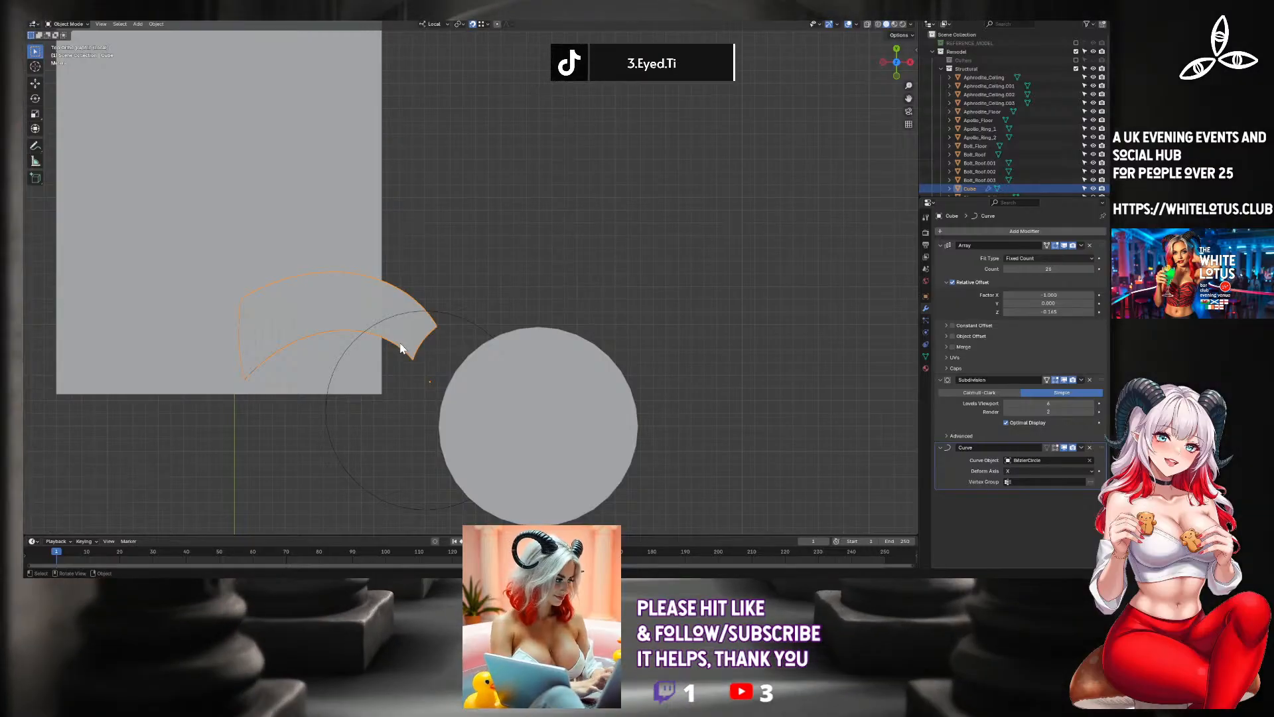
Try to move only the Bezier circle freely away from its position beside the hall's corner.
{"action": "left_click", "coordinate": [459, 319]}
{"action": "key", "text": "g"}
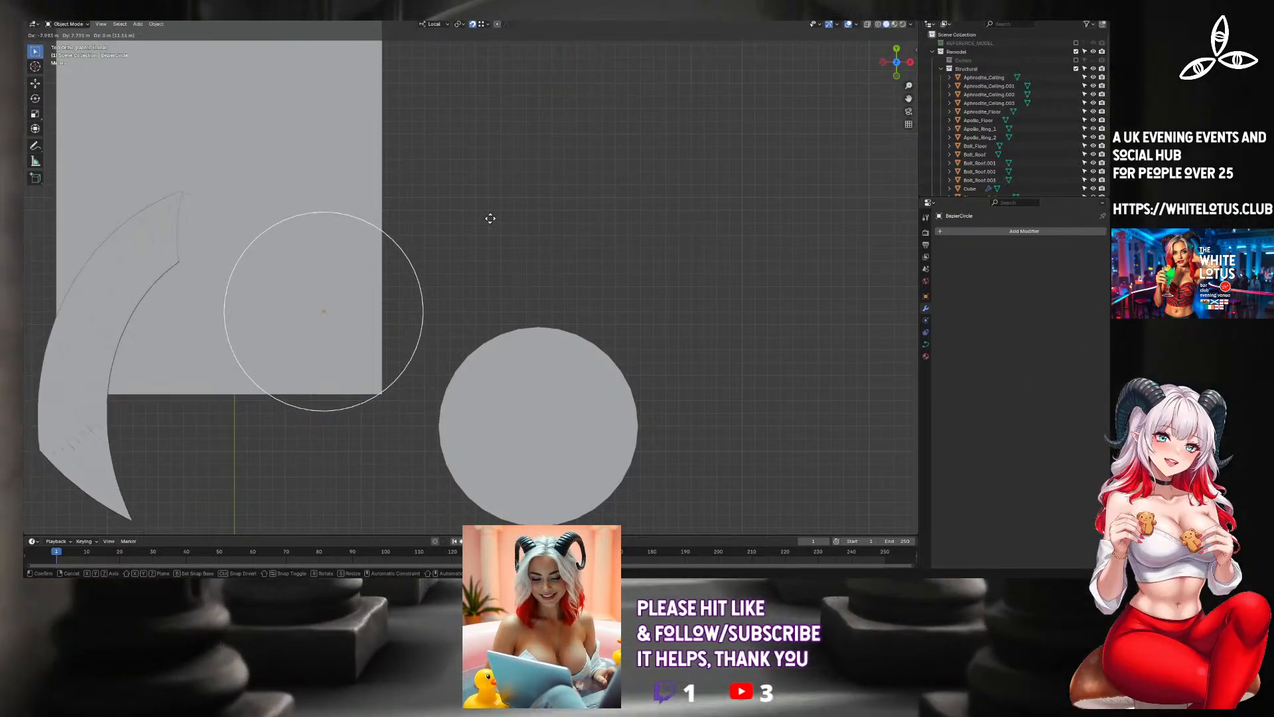
{"action": "left_click", "coordinate": [451, 374]}
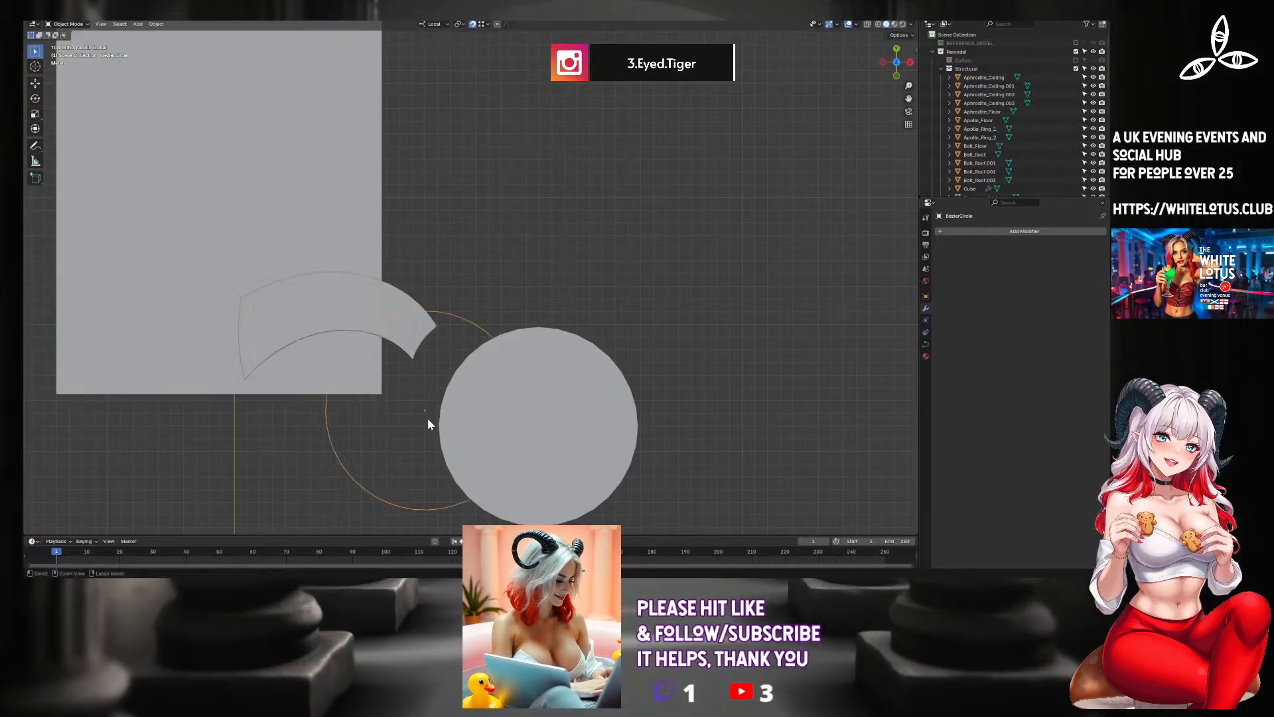
Move only the staircase freely in top view so it swings around the circle below the hall's corner.
{"action": "left_click", "coordinate": [349, 289]}
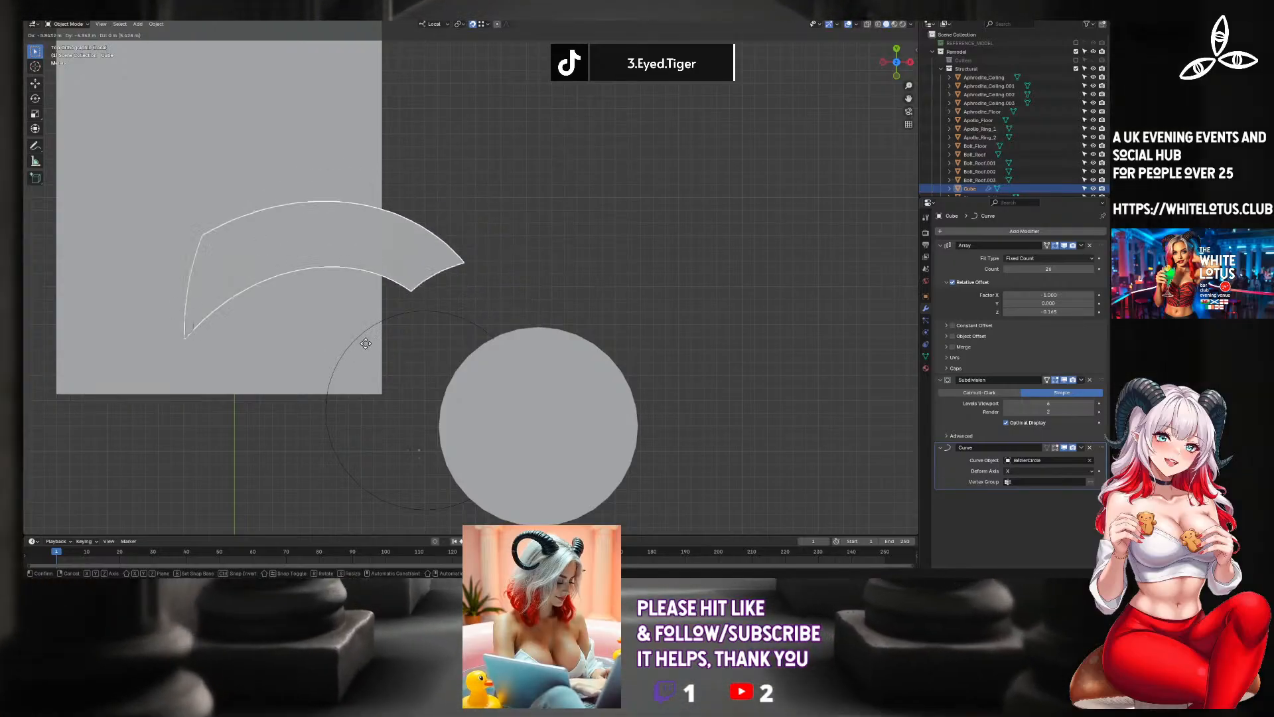
{"action": "left_click", "coordinate": [427, 294]}
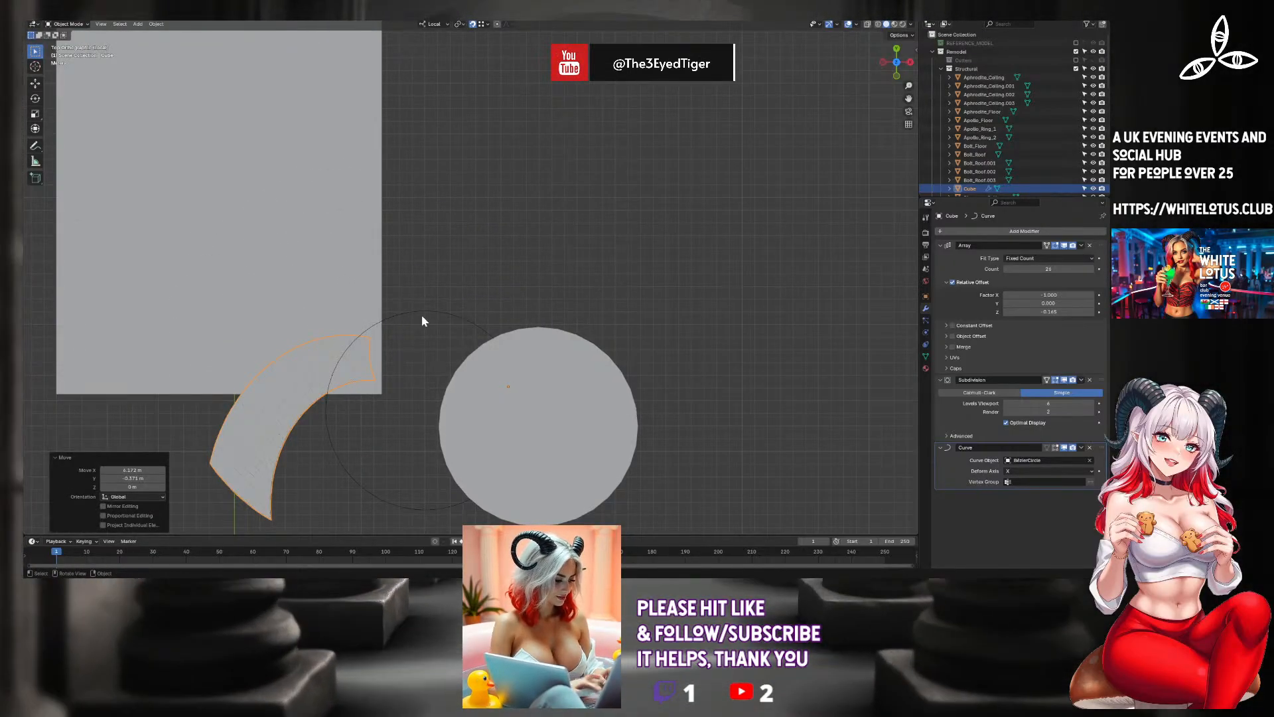
Rotate the staircase and Bezier circle together by about 57° and move them so the narrow end overlaps the tower.
{"action": "left_click_drag", "start_coordinate": [422, 322], "coordinate": [279, 375]}
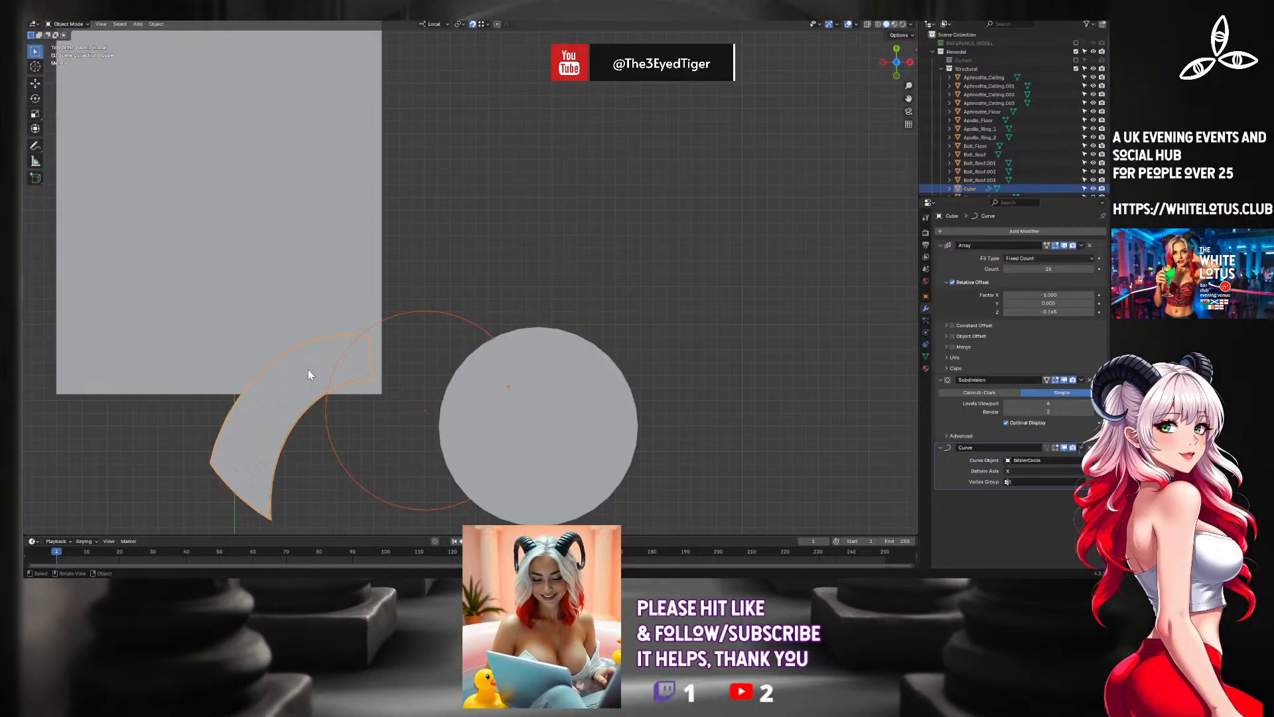
{"action": "key", "text": "r"}
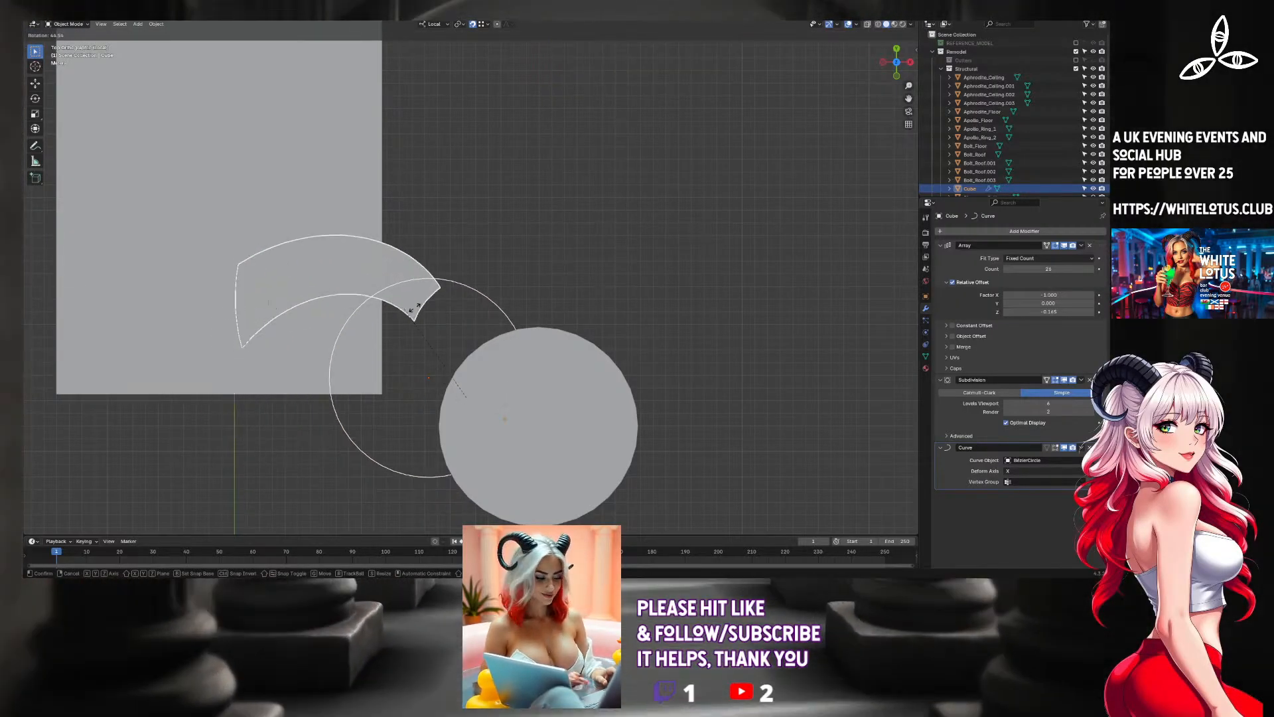
{"action": "left_click", "coordinate": [425, 310]}
{"action": "key", "text": "g"}
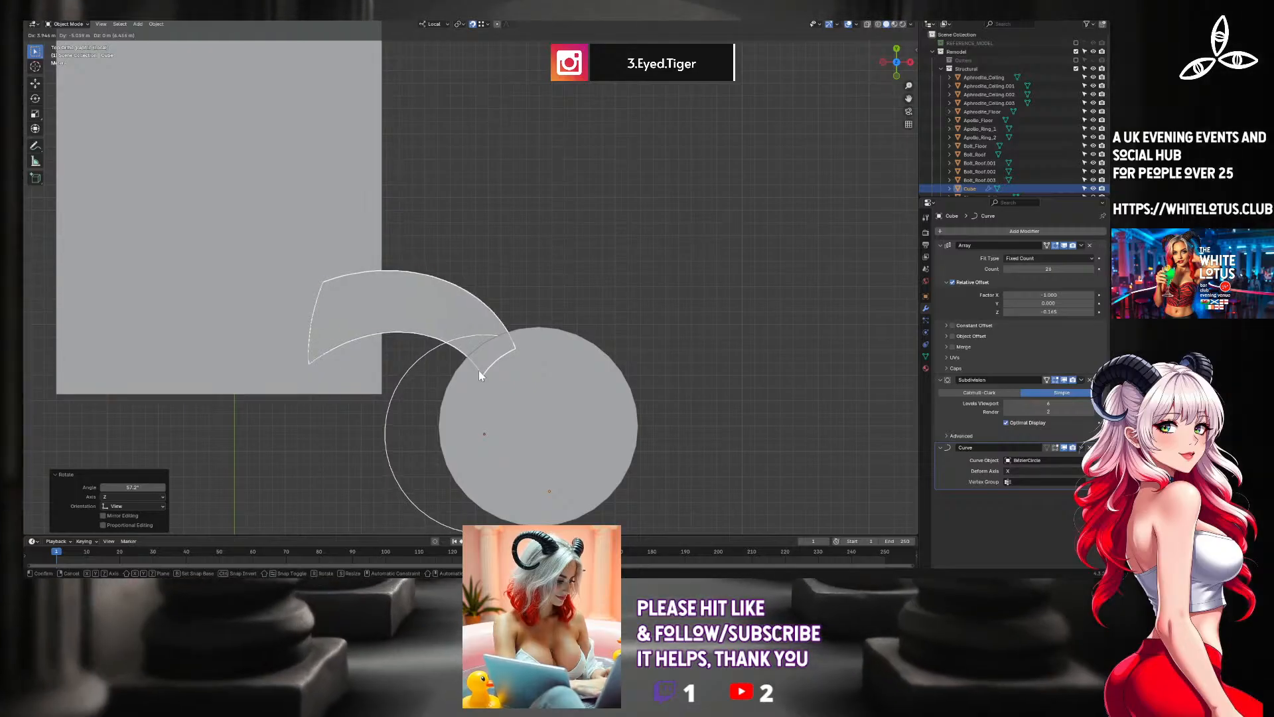
{"action": "left_click", "coordinate": [424, 303]}
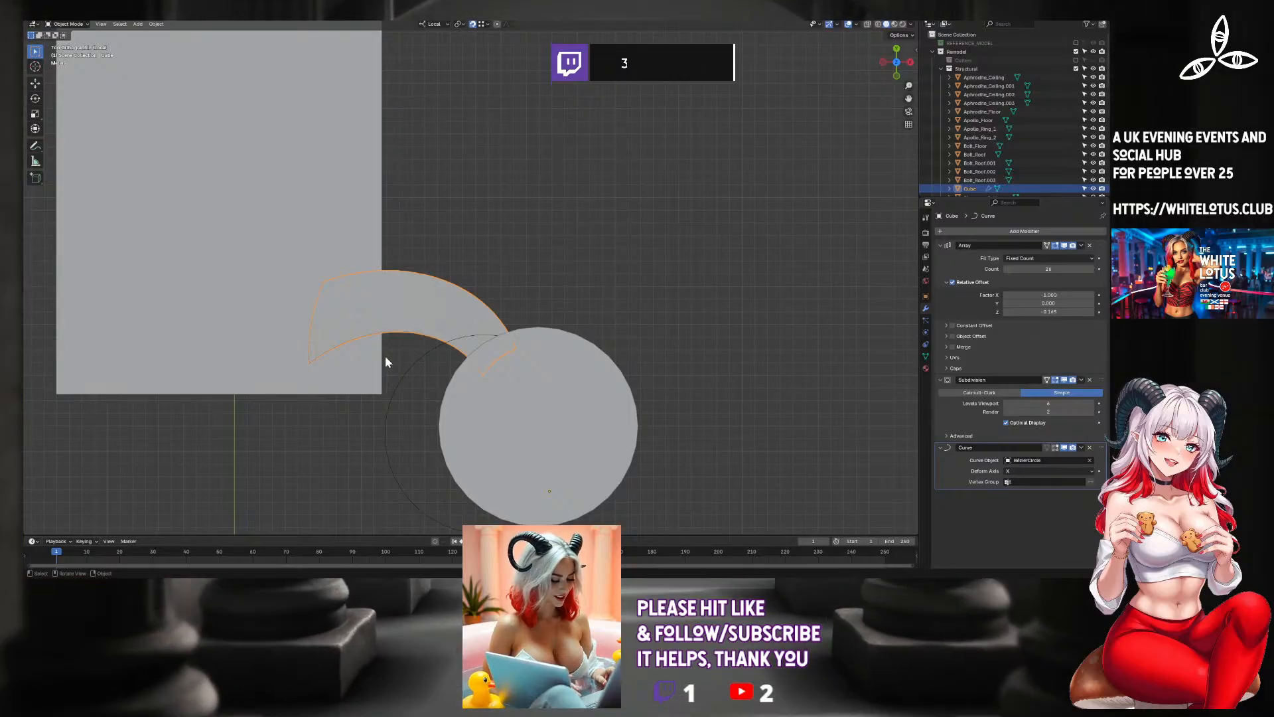
Move the staircase and circle together along local X so the top end sits at the tower's side.
{"action": "left_click", "coordinate": [415, 363], "text": "shift"}
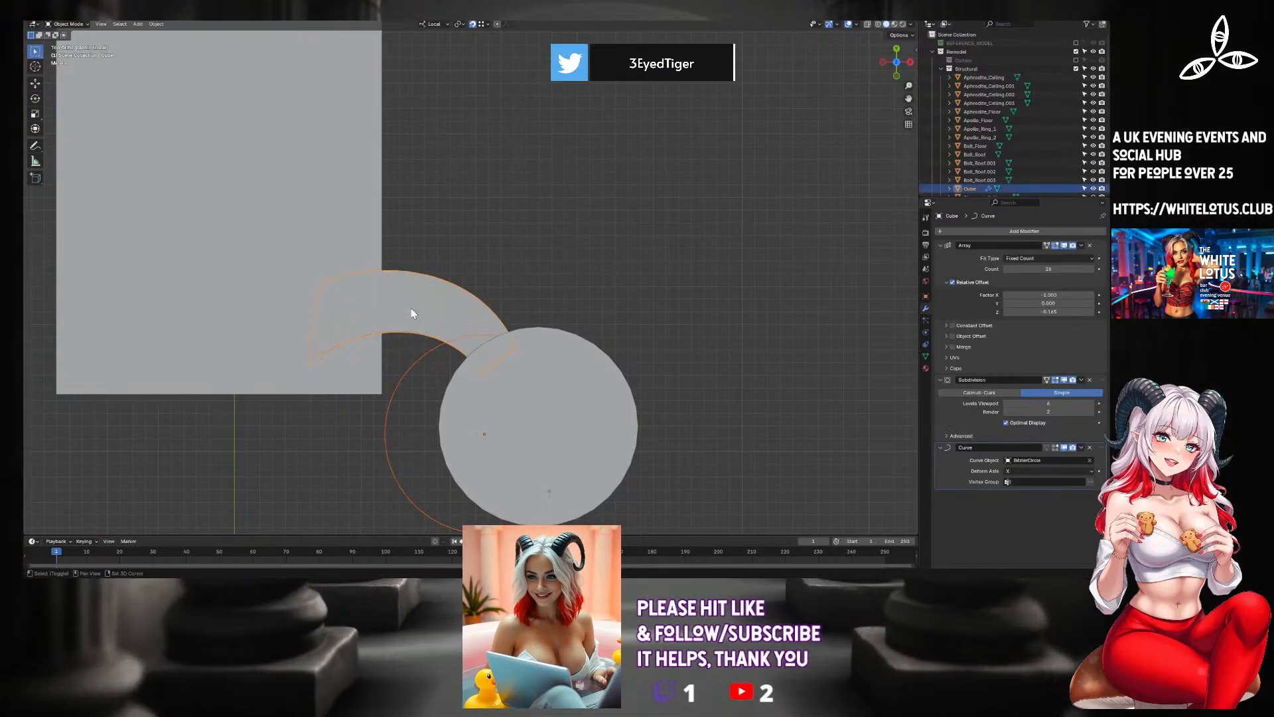
{"action": "middle_click_drag", "start_coordinate": [296, 369], "coordinate": [498, 281]}
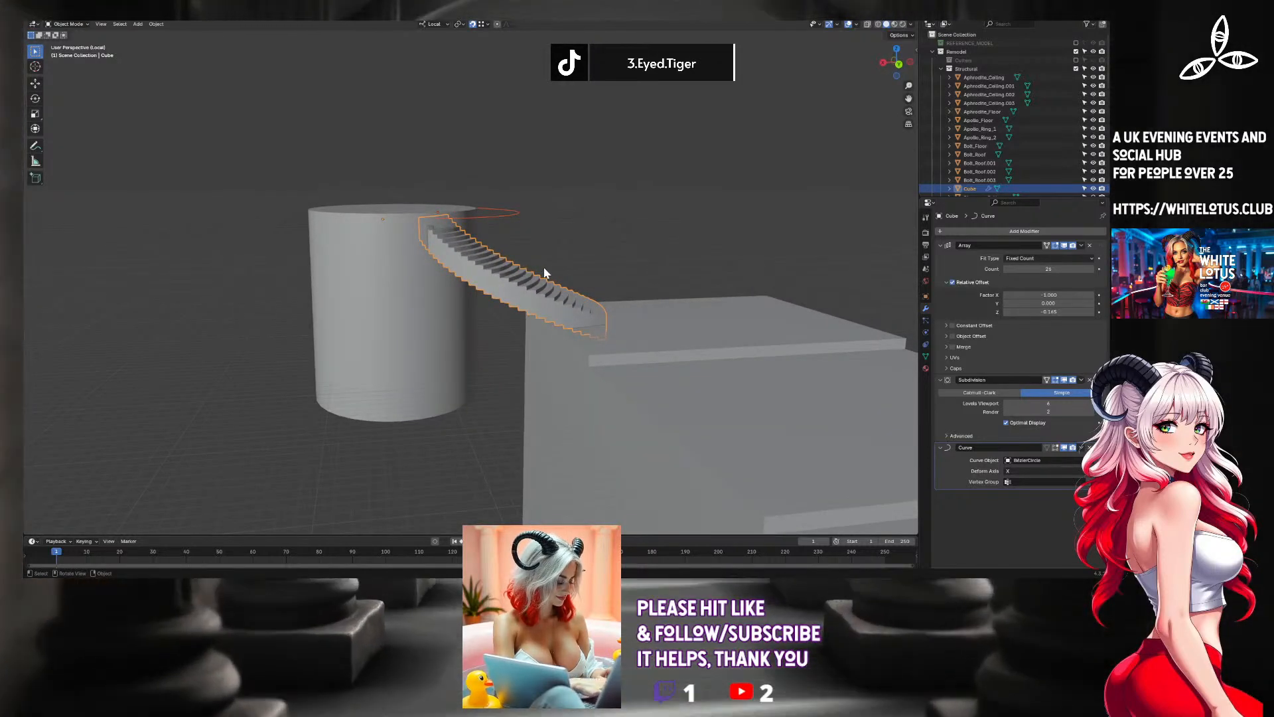
{"action": "key", "text": "g"}
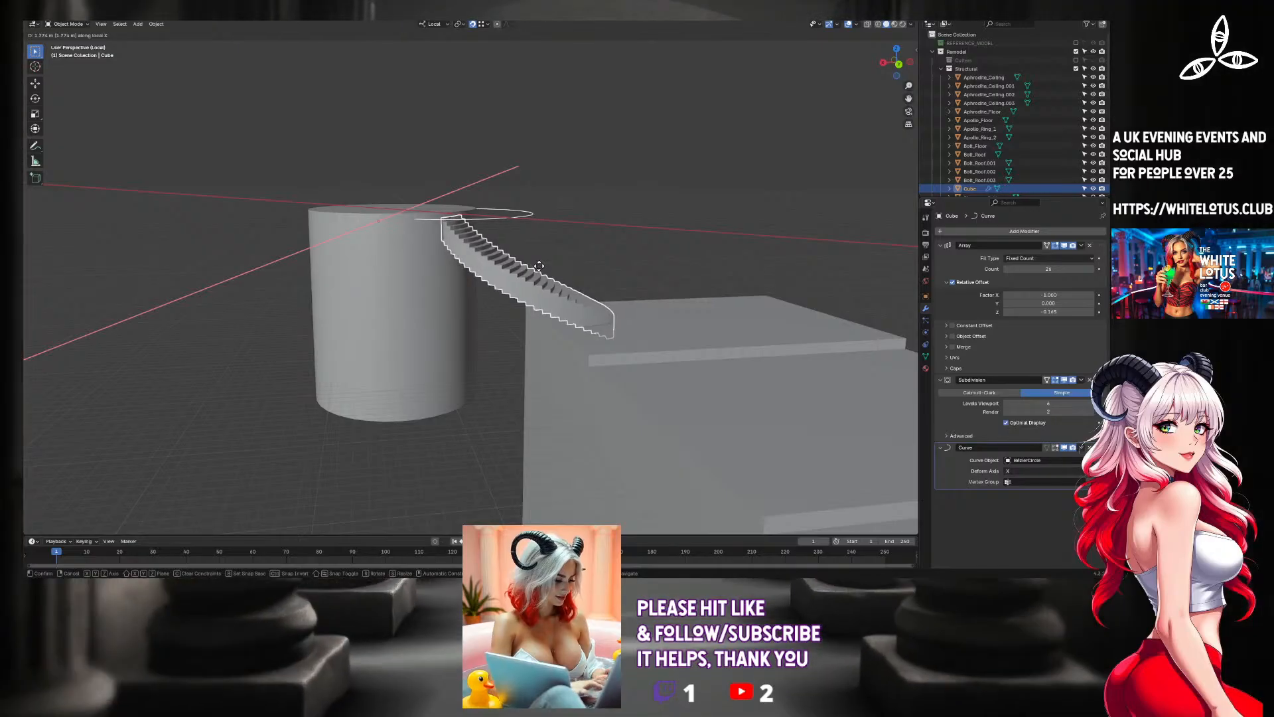
{"action": "left_click", "coordinate": [541, 270]}
{"action": "mouse_move", "coordinate": [541, 270]}
{"action": "middle_mouse_down"}
{"action": "mouse_move", "coordinate": [548, 353]}
{"action": "mouse_move", "coordinate": [526, 258]}
{"action": "mouse_move", "coordinate": [543, 252]}
{"action": "middle_mouse_up"}
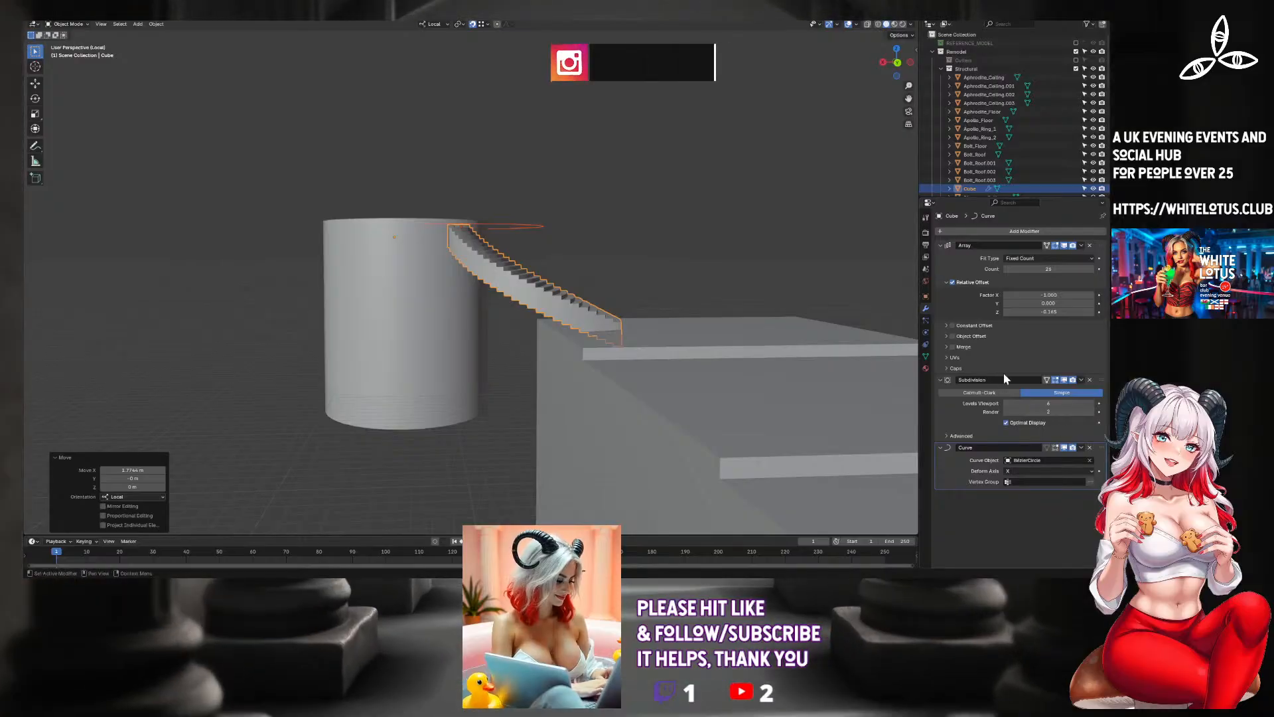
Set the Array modifier's relative offset Z factor to -0.148, and then to -0.170 to make the staircase descend more steeply.
{"action": "left_click", "coordinate": [1072, 311]}
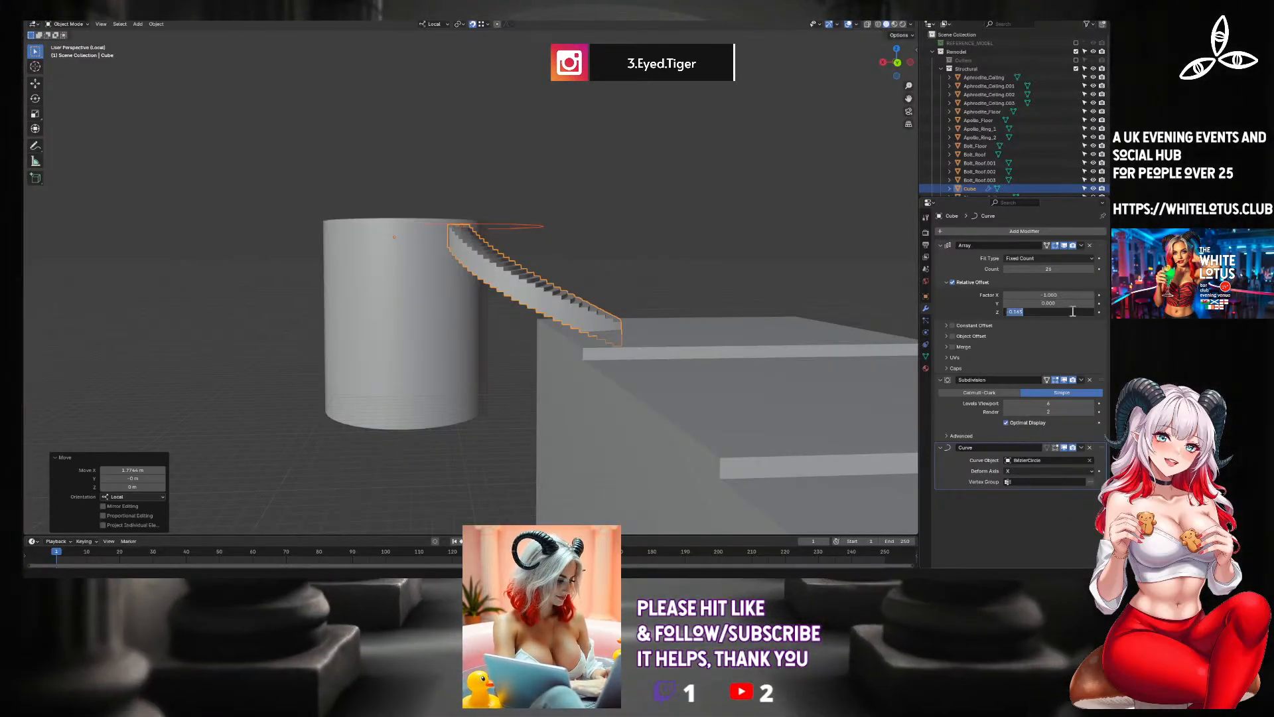
{"action": "key", "text": "BackSpace"}
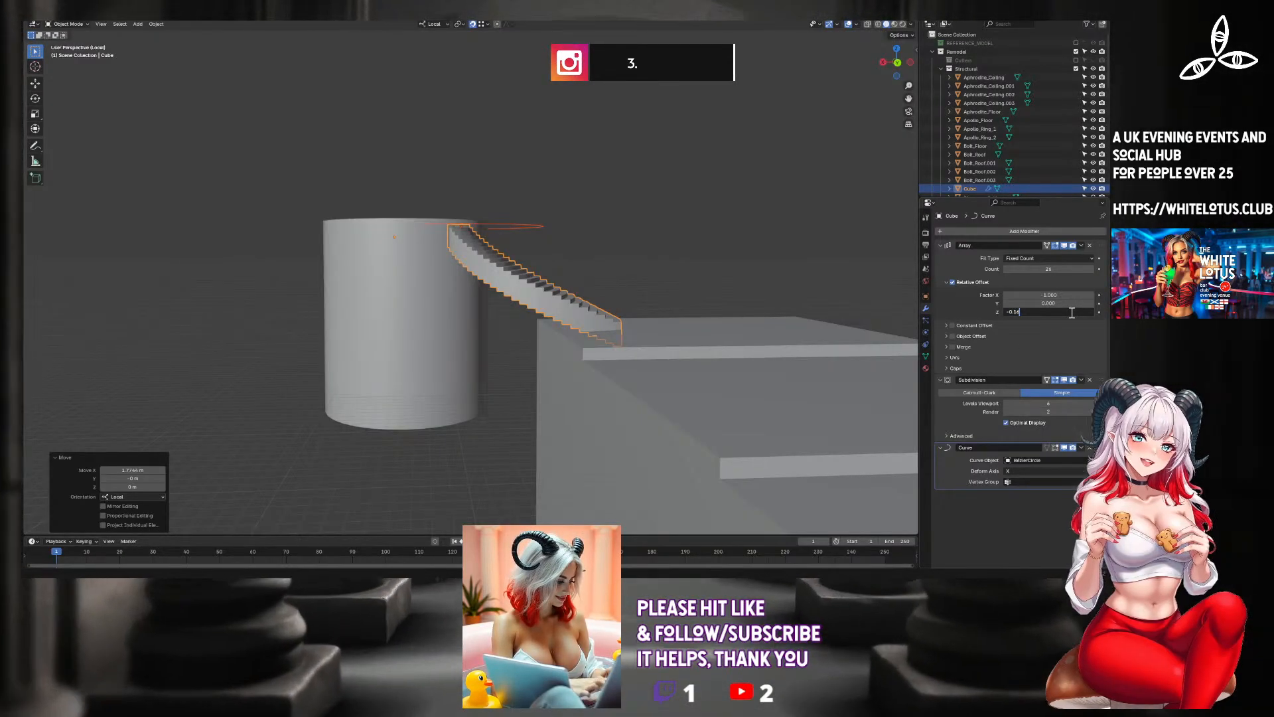
{"action": "type", "text": "8"}
{"action": "key", "text": "Return"}
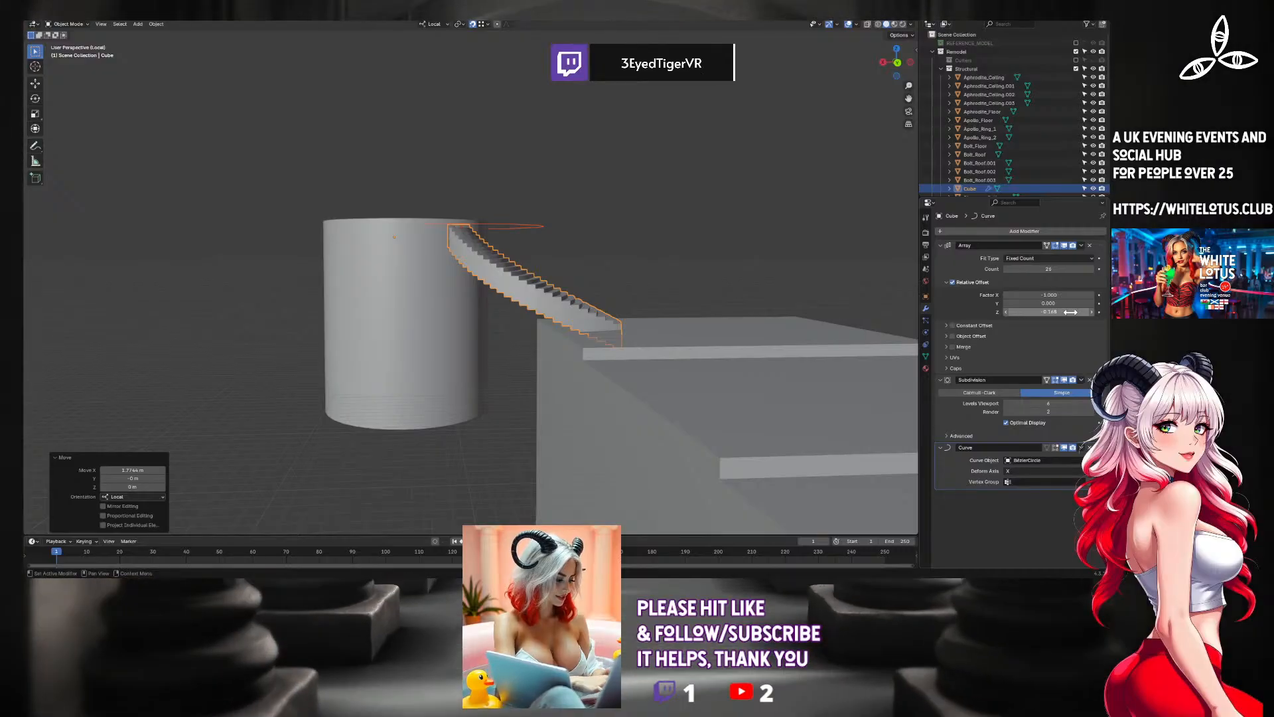
{"action": "left_click", "coordinate": [1070, 312]}
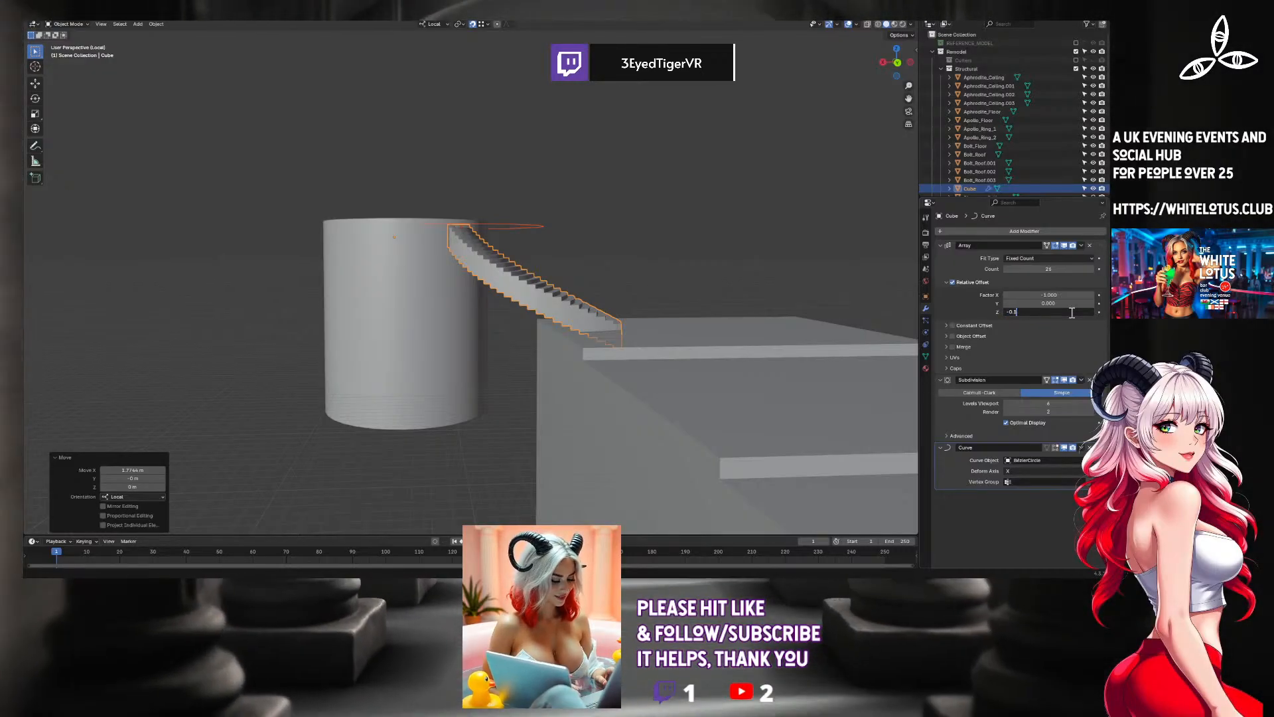
{"action": "type", "text": "70"}
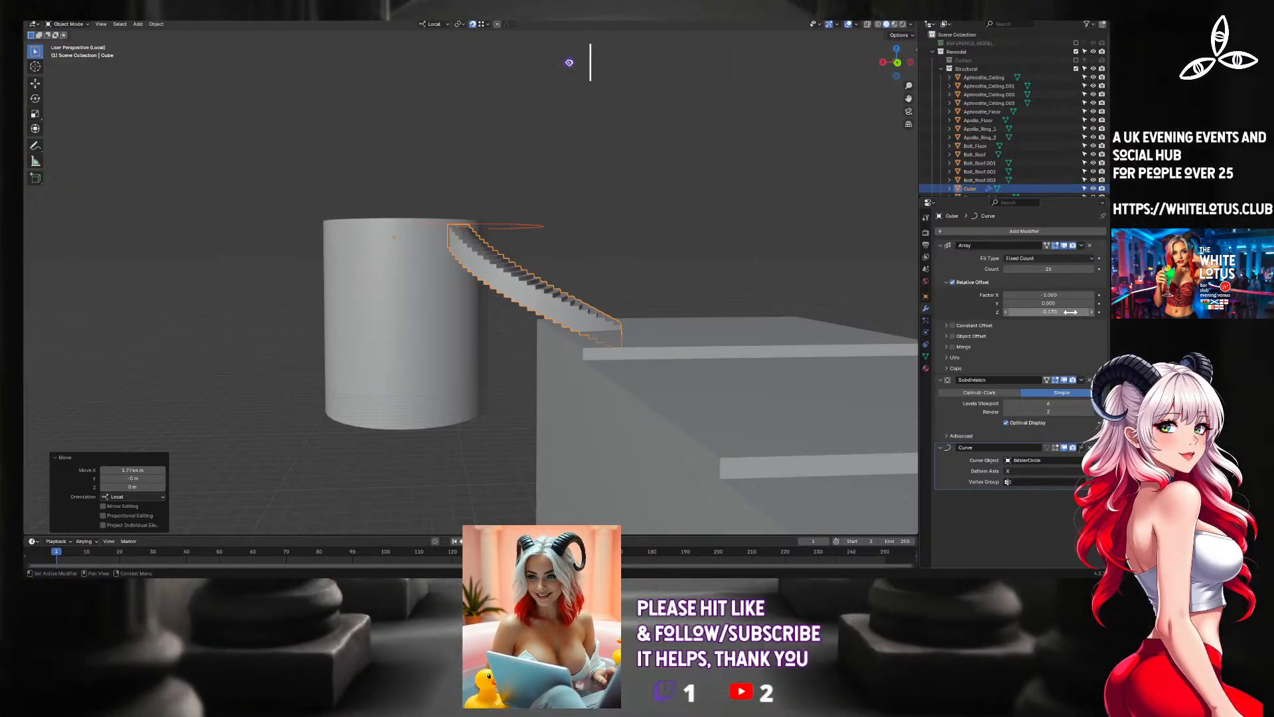
Inspect the staircase's top end at the tower and enter Edit Mode on the staircase mesh.
{"action": "middle_click_drag", "start_coordinate": [669, 334], "coordinate": [536, 418]}
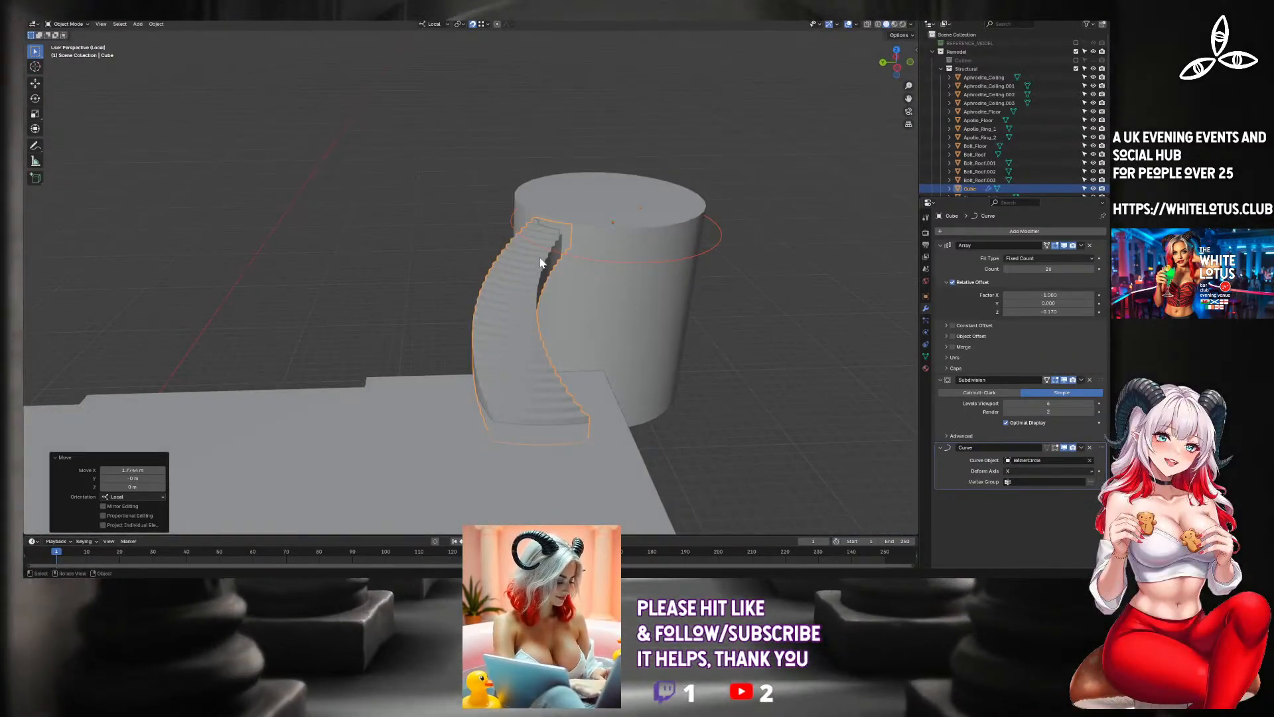
{"action": "middle_click_drag", "start_coordinate": [551, 251], "coordinate": [569, 270]}
{"action": "key", "text": "Tab"}
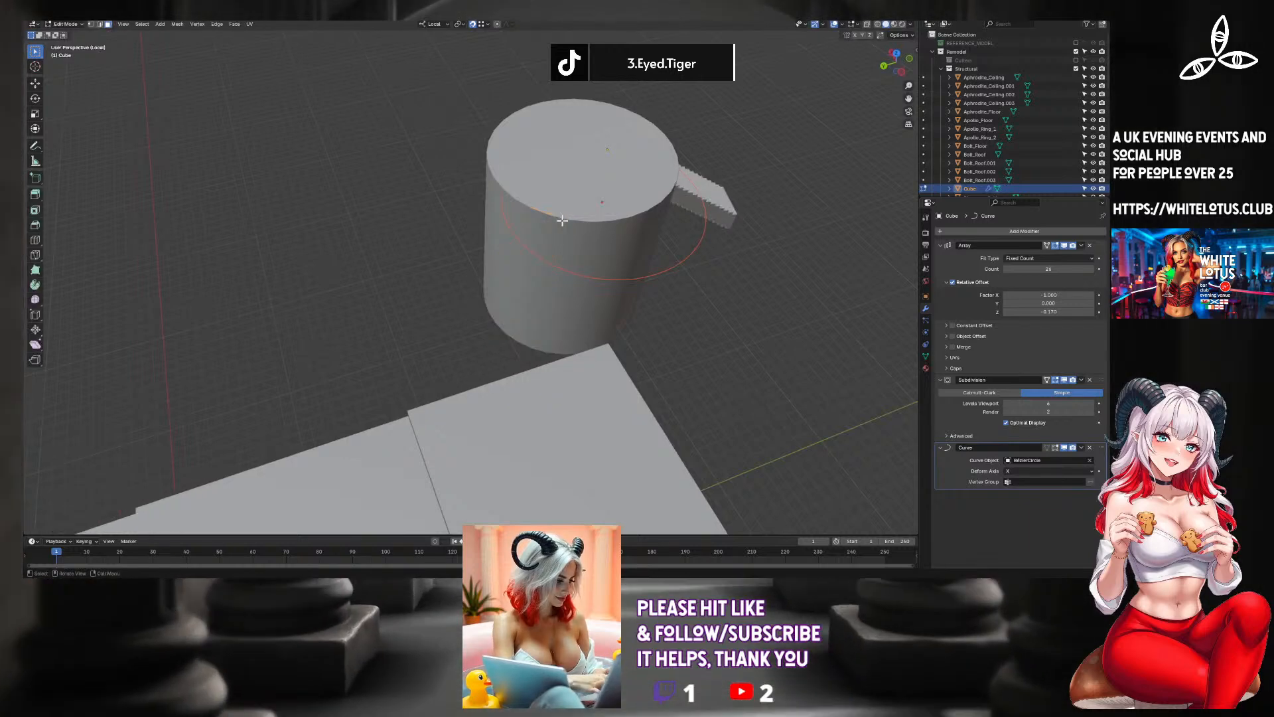
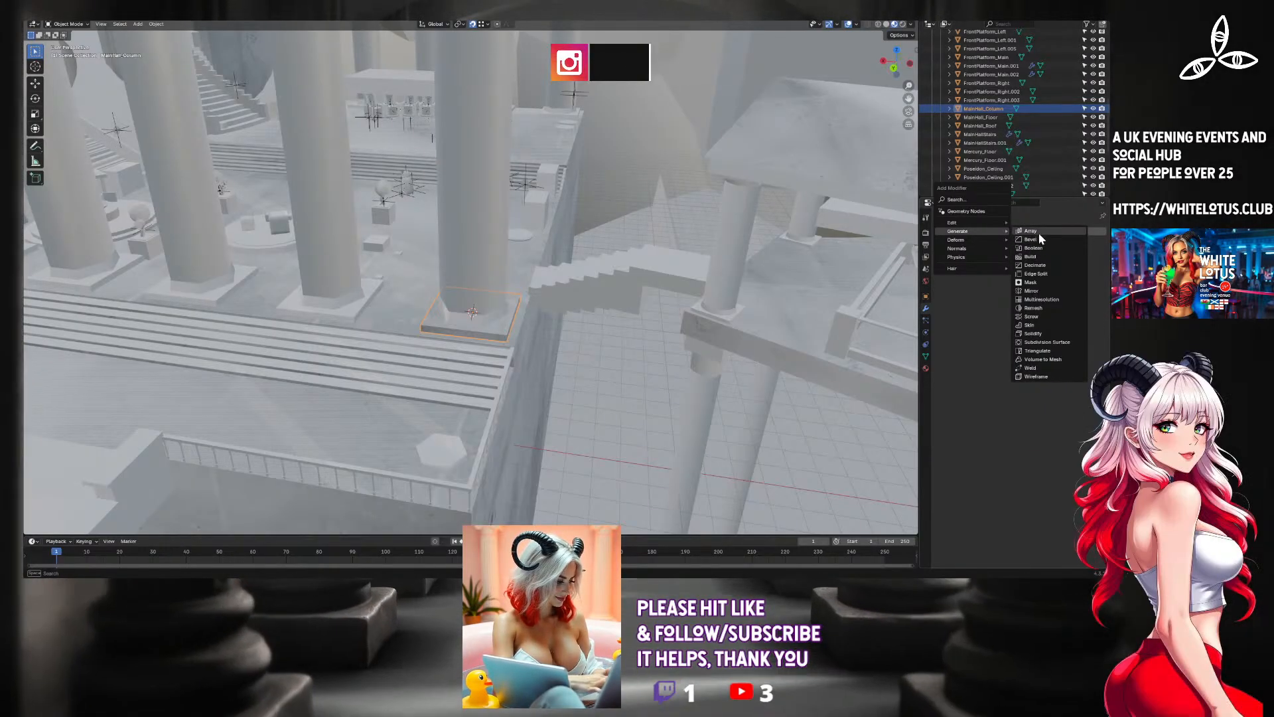
Array the column base along X with a count of 5, spaced so each copy sits under a main hall column.
{"action": "left_click", "coordinate": [1037, 231]}
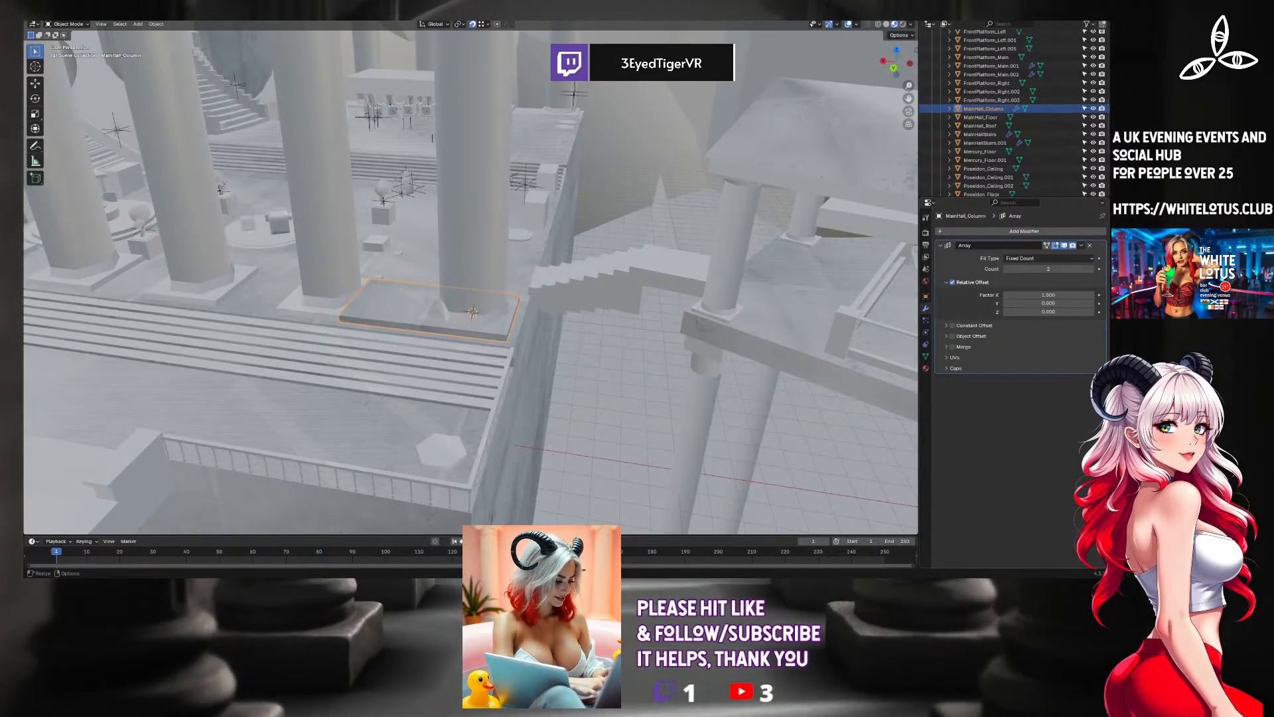
{"action": "left_click", "coordinate": [1092, 294]}
{"action": "left_click", "coordinate": [1093, 295]}
{"action": "left_click", "coordinate": [1093, 294]}
{"action": "left_click", "coordinate": [1093, 295]}
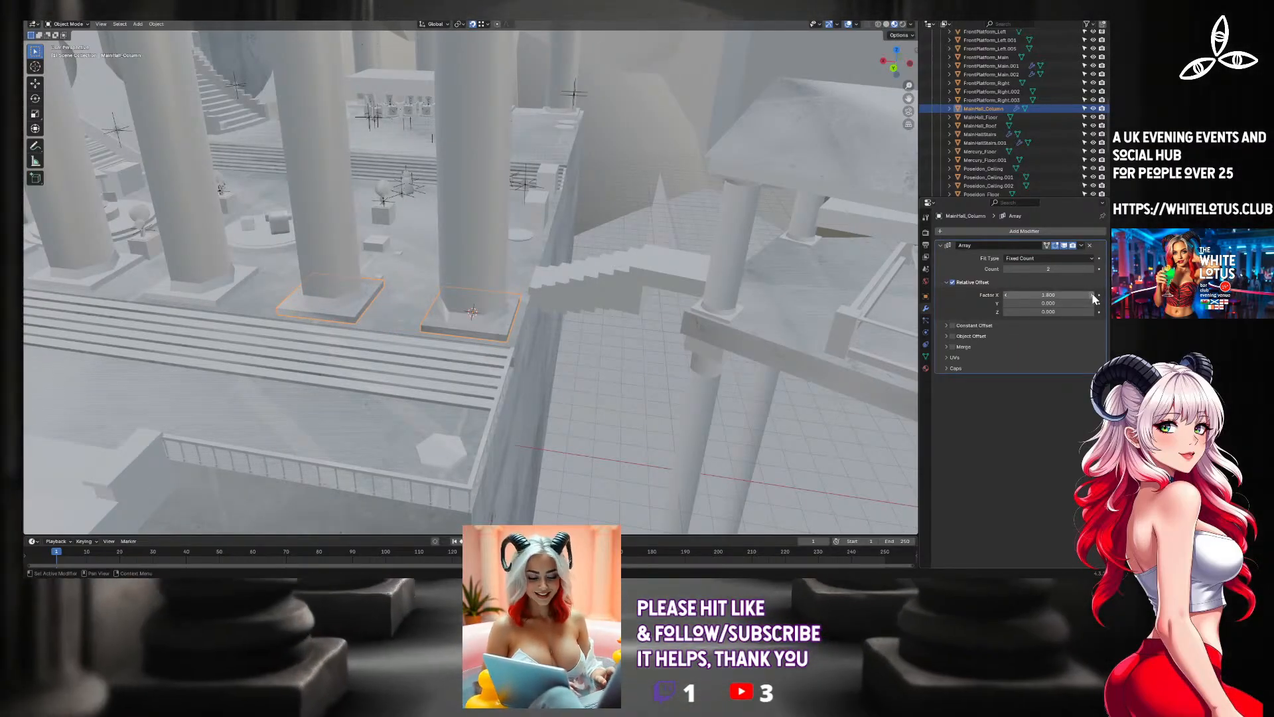
{"action": "middle_click_drag", "start_coordinate": [702, 269], "coordinate": [738, 264]}
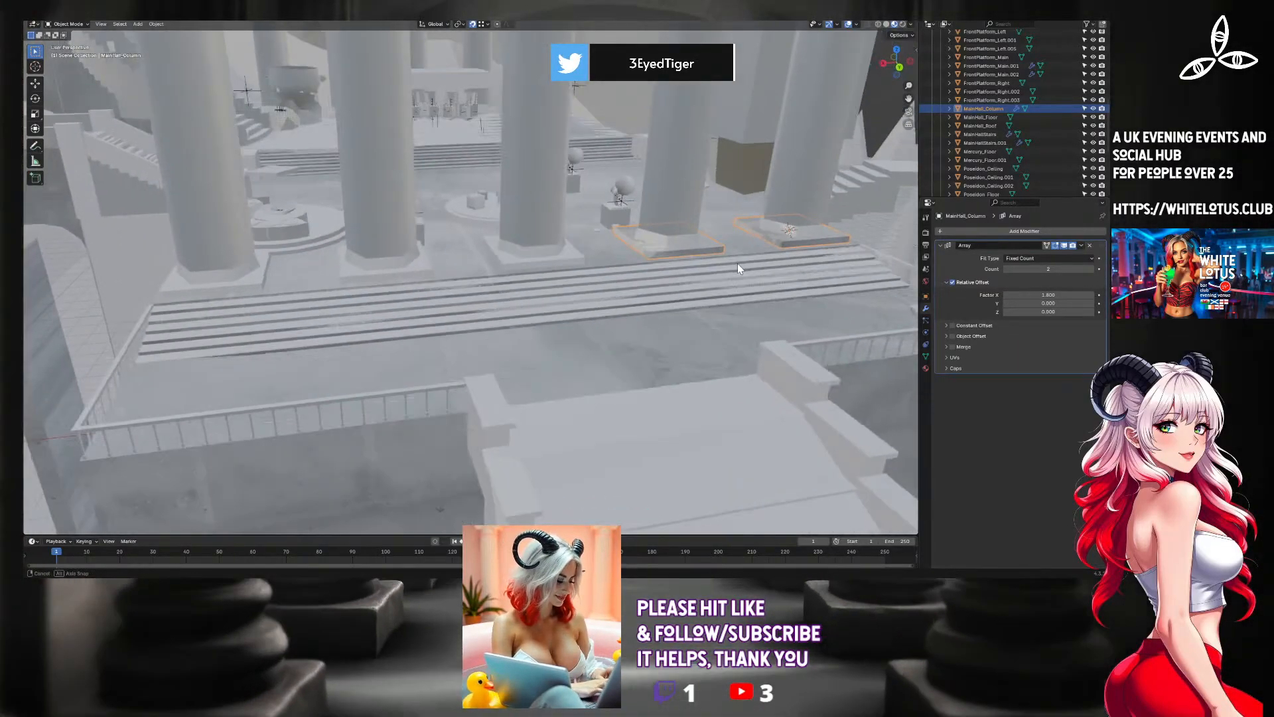
{"action": "scroll", "coordinate": [738, 264], "scroll_direction": "up", "scroll_amount": 2}
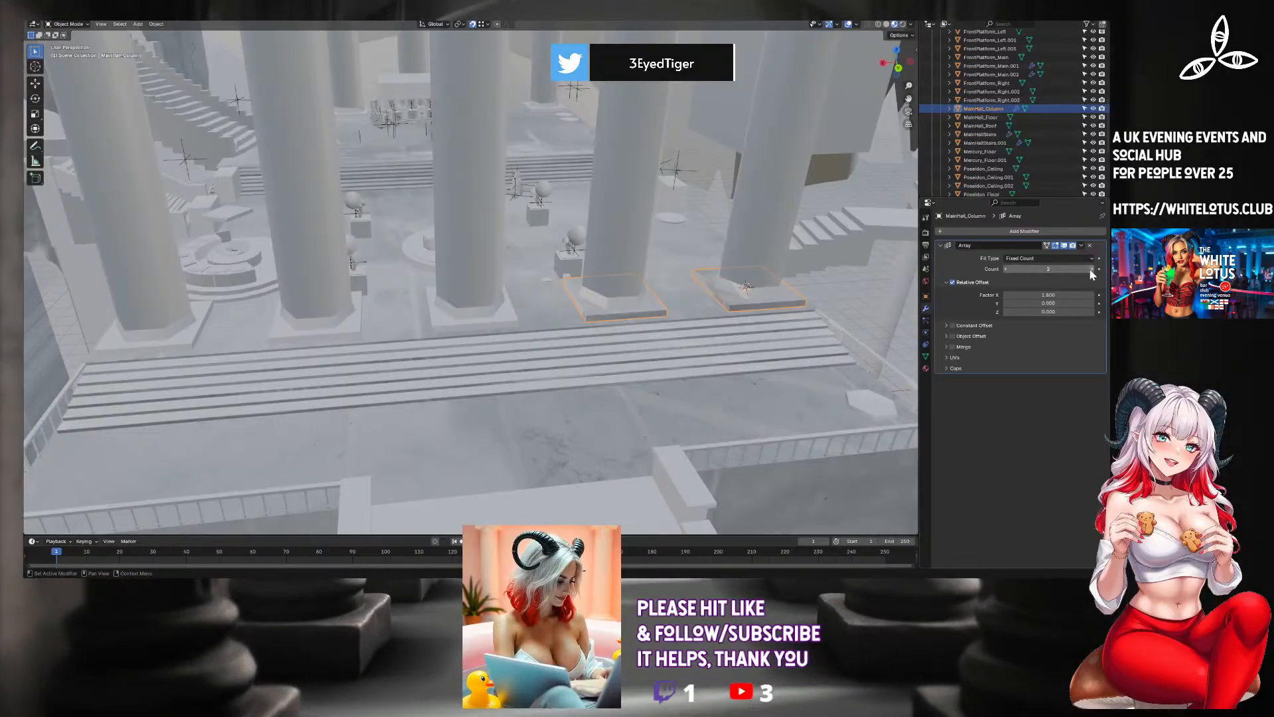
{"action": "left_click", "coordinate": [1097, 269]}
{"action": "left_click", "coordinate": [1091, 270]}
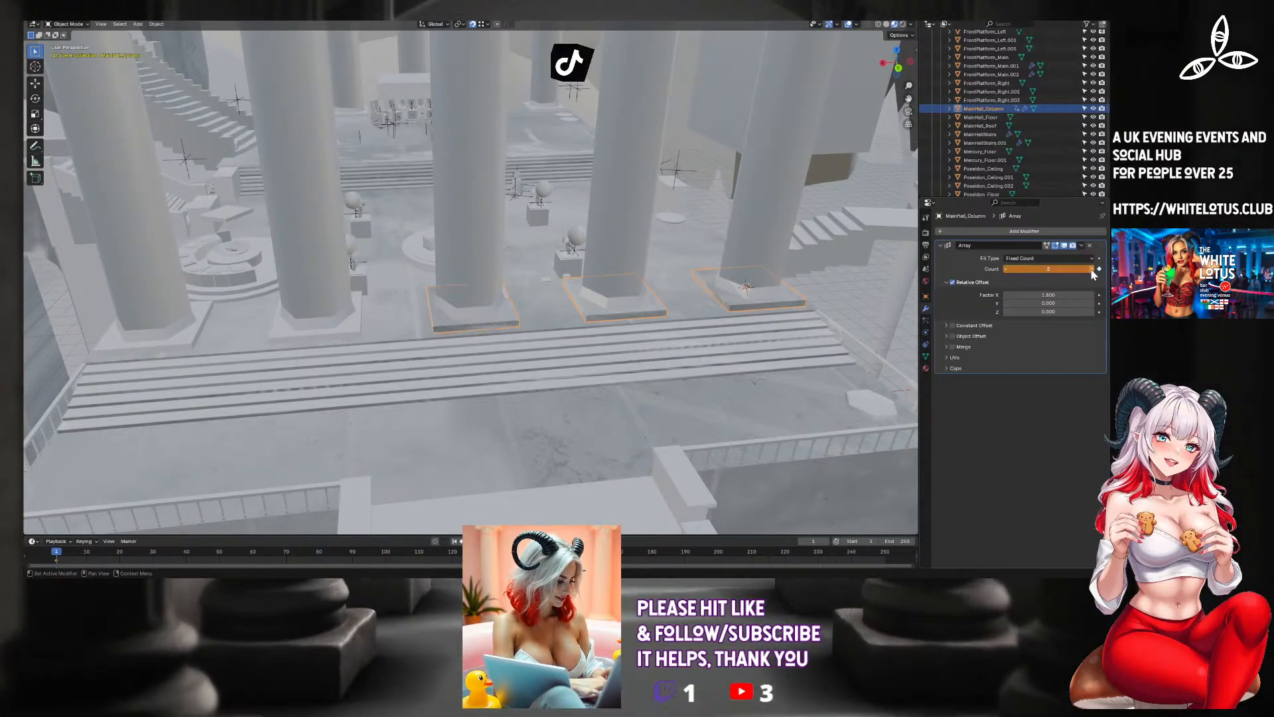
{"action": "left_click", "coordinate": [1099, 269]}
{"action": "left_click", "coordinate": [1091, 269]}
{"action": "left_click", "coordinate": [1091, 270]}
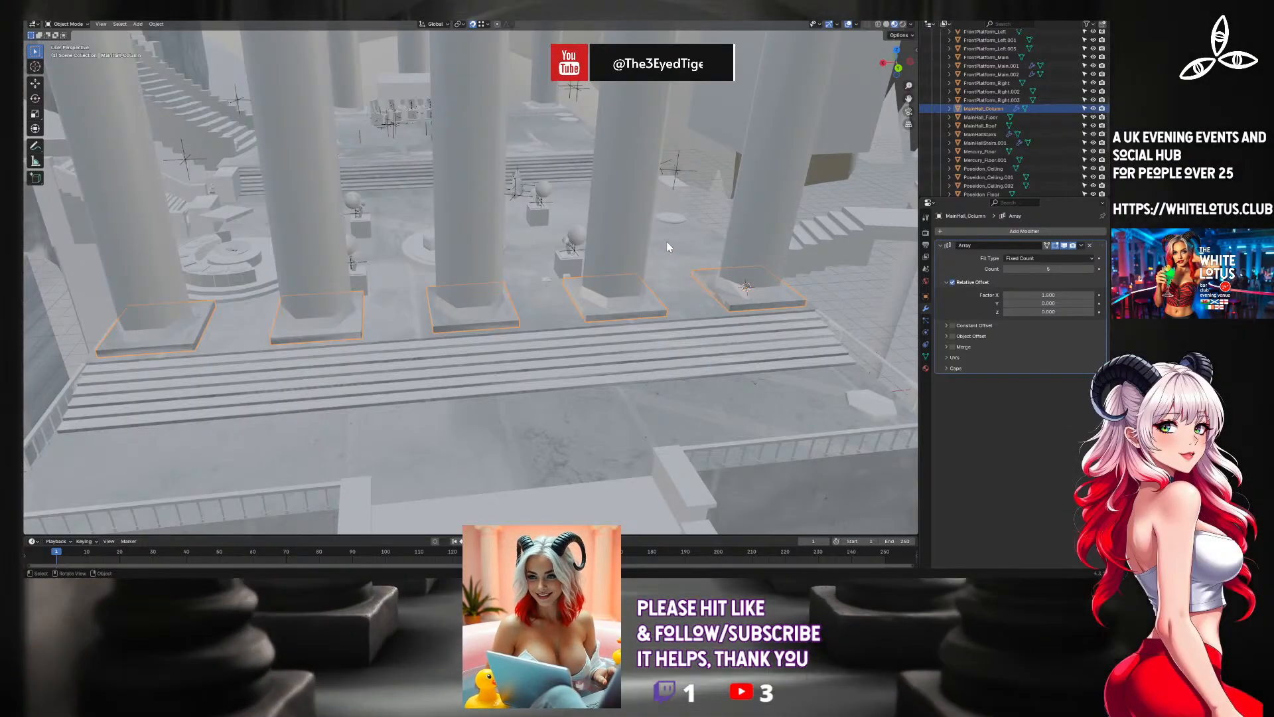
Check the arrayed bases against the columns and hide the REFERENCE_MODEL collection in the viewport.
{"action": "middle_click_drag", "start_coordinate": [728, 262], "coordinate": [662, 324]}
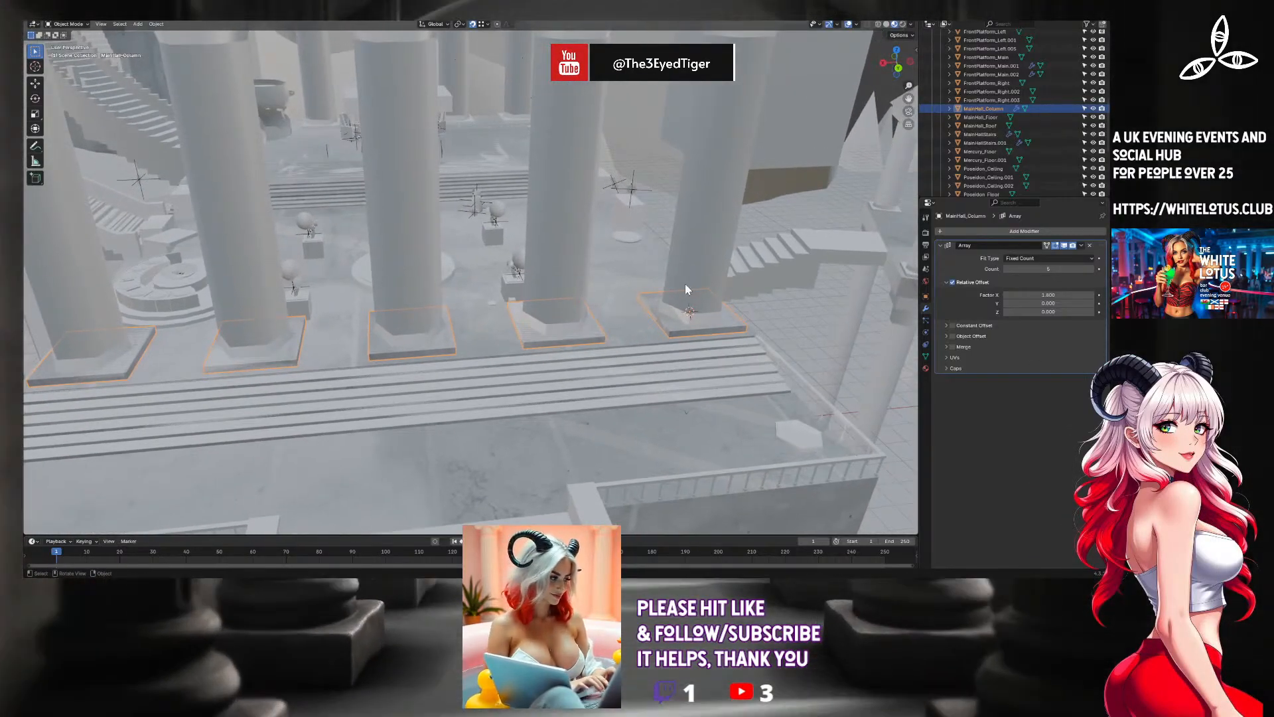
{"action": "middle_click_drag", "start_coordinate": [778, 332], "coordinate": [697, 324], "text": "shift"}
{"action": "scroll", "coordinate": [678, 322], "scroll_direction": "up", "scroll_amount": 7}
{"action": "scroll", "coordinate": [746, 415], "scroll_direction": "down", "scroll_amount": 2}
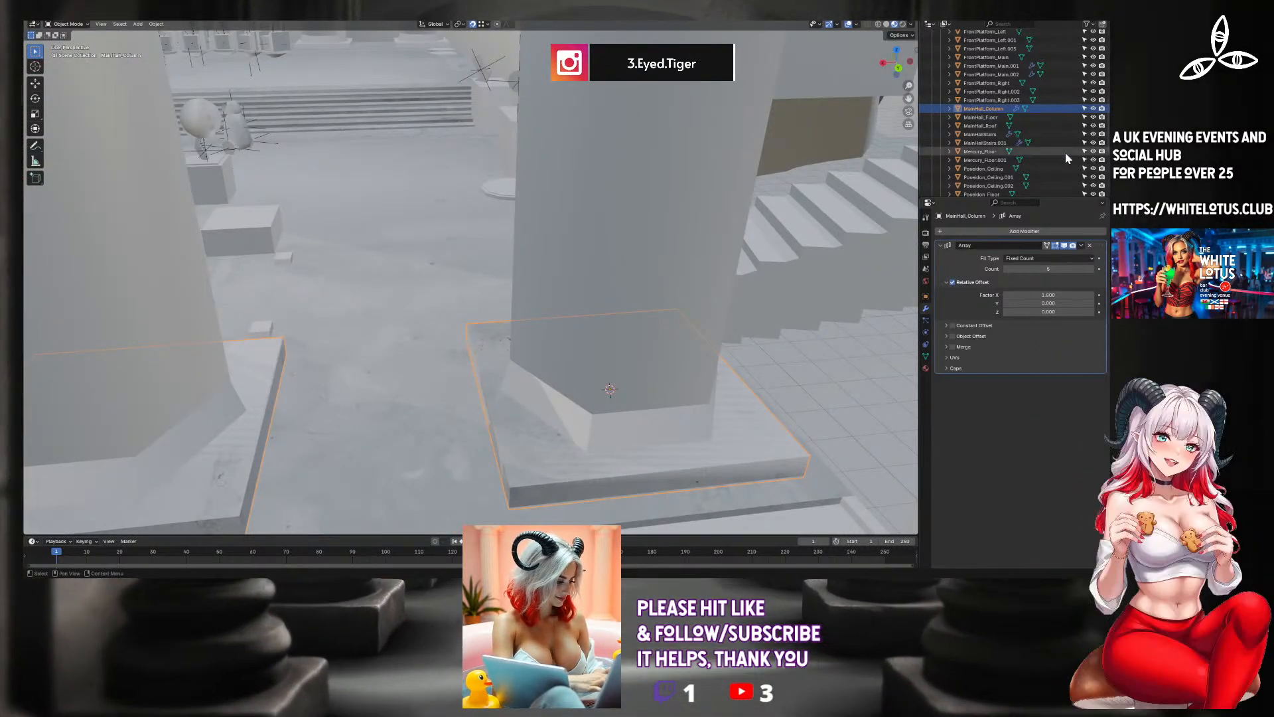
{"action": "scroll", "coordinate": [1089, 83], "scroll_direction": "up", "scroll_amount": 15}
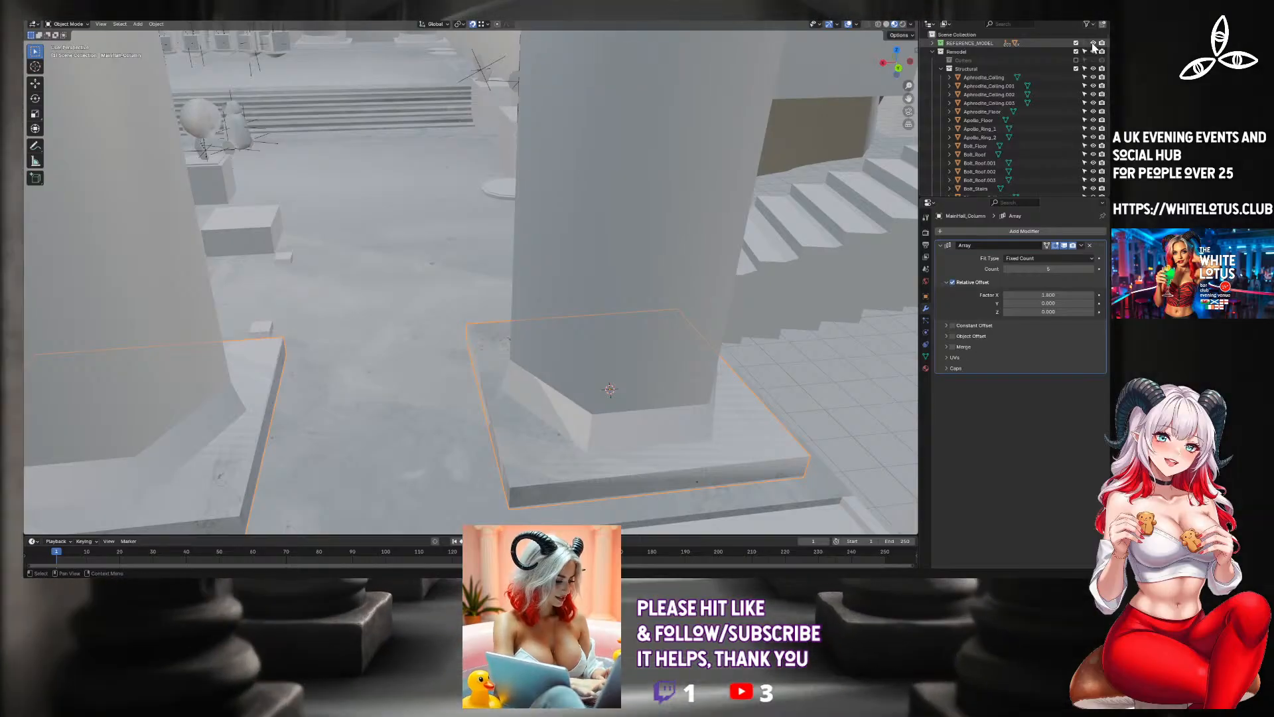
{"action": "left_click", "coordinate": [1093, 43]}
In Edit Mode, select the column base's top face and bevel its edges by about 0.22 m using Bevel Edges.
{"action": "middle_click_drag", "start_coordinate": [686, 270], "coordinate": [640, 248]}
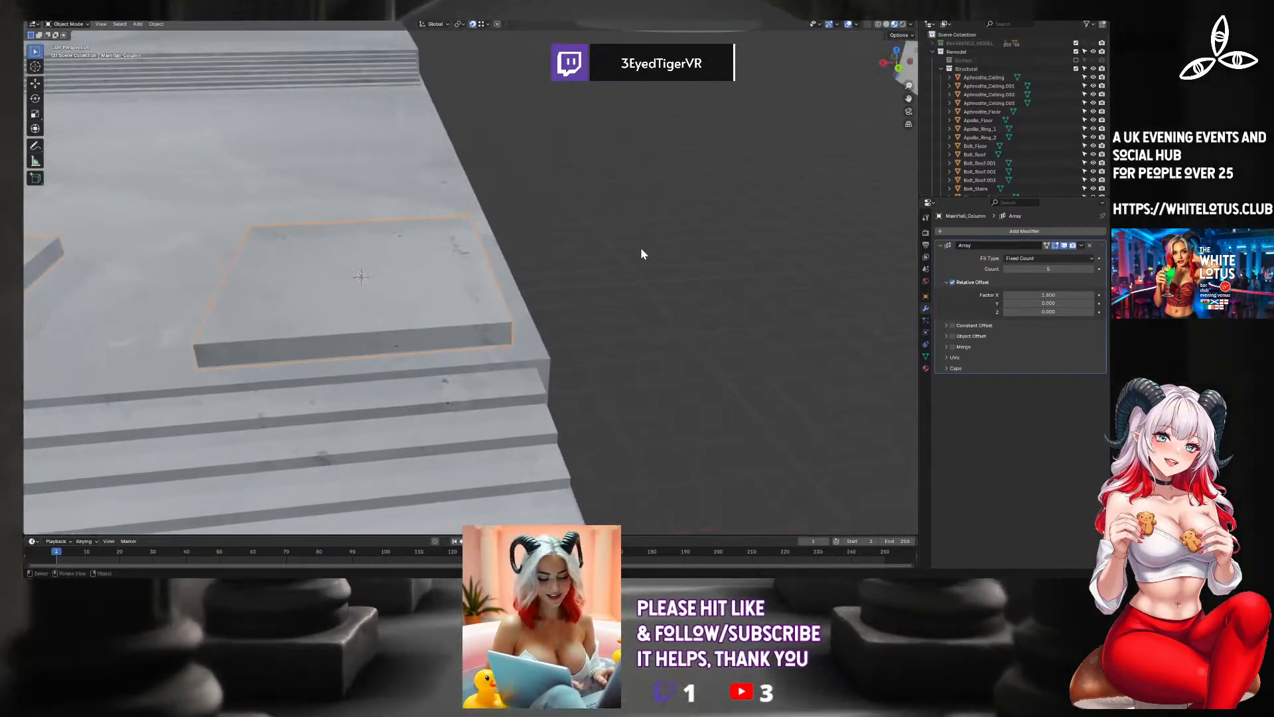
{"action": "key", "text": "F3"}
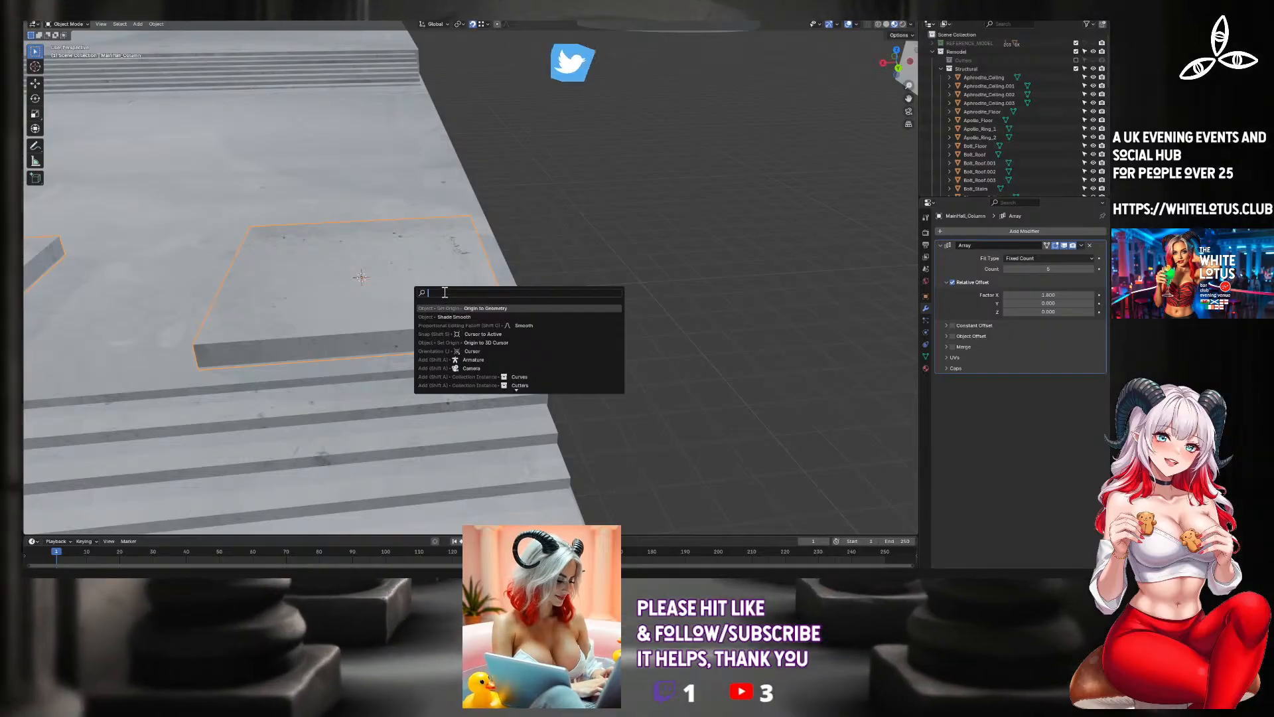
{"action": "key", "text": "Escape"}
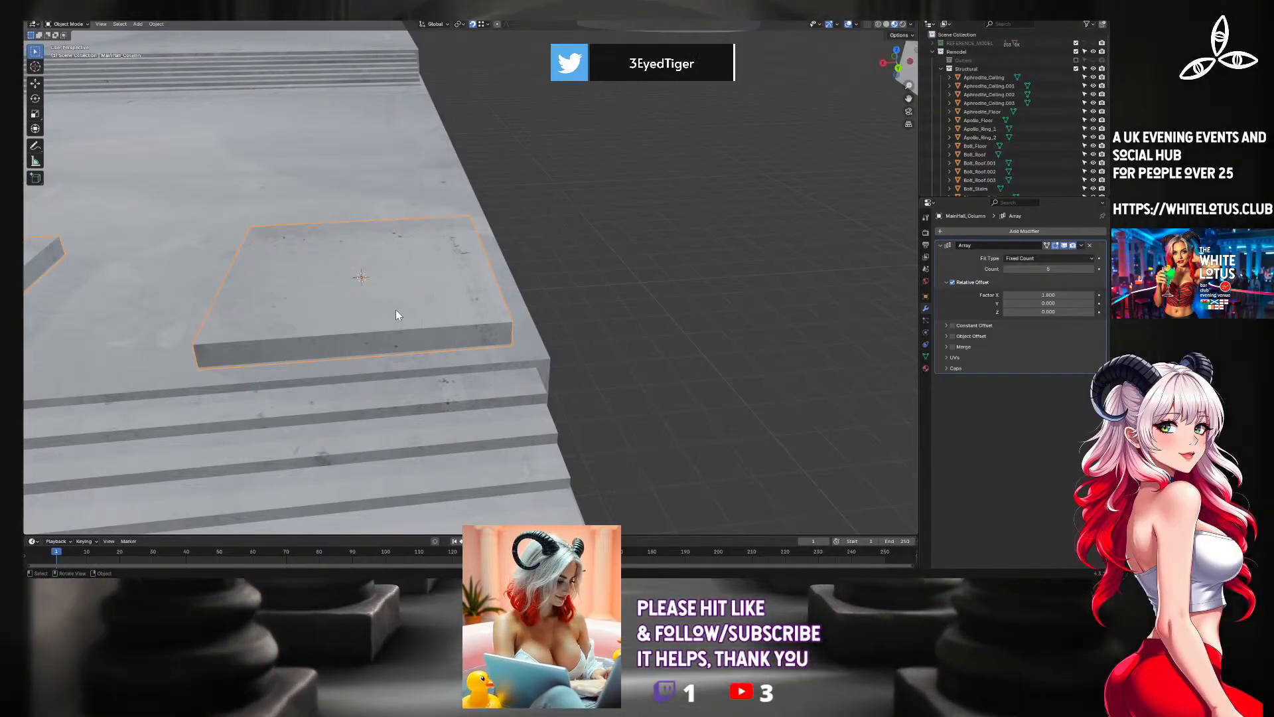
{"action": "key", "text": "Tab"}
{"action": "key", "text": "alt+a"}
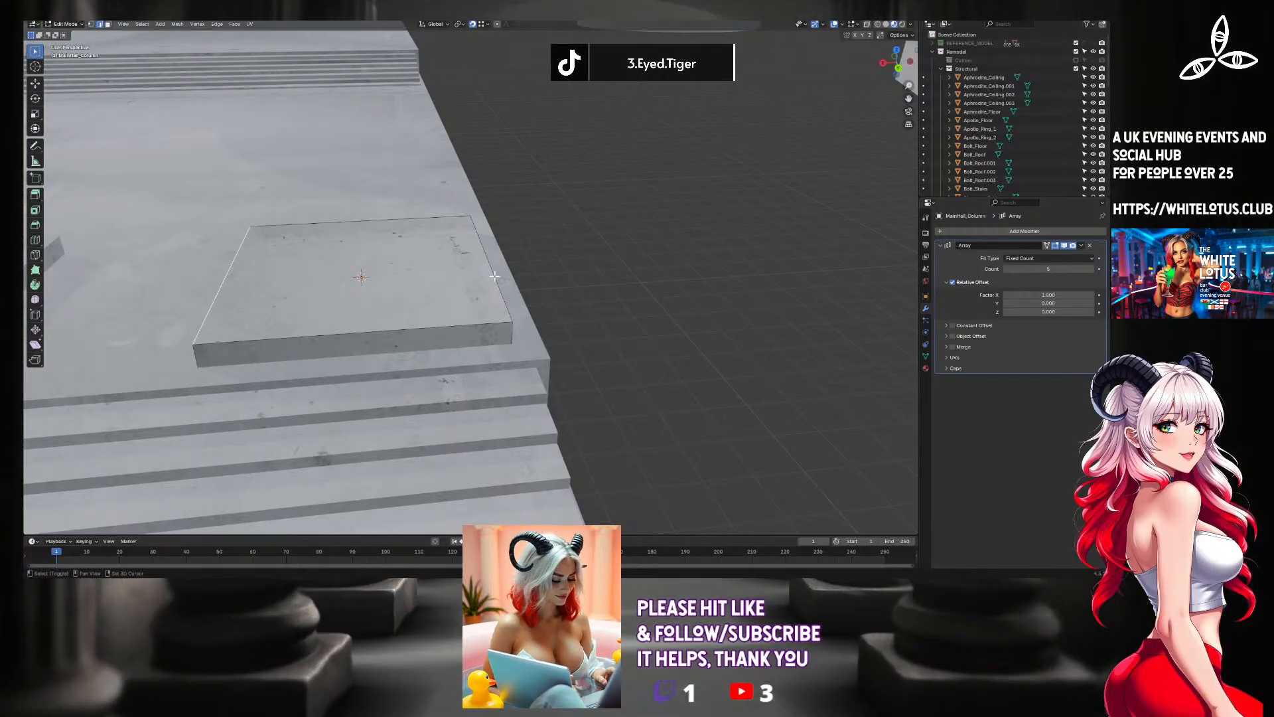
{"action": "left_click", "coordinate": [407, 218], "text": "shift"}
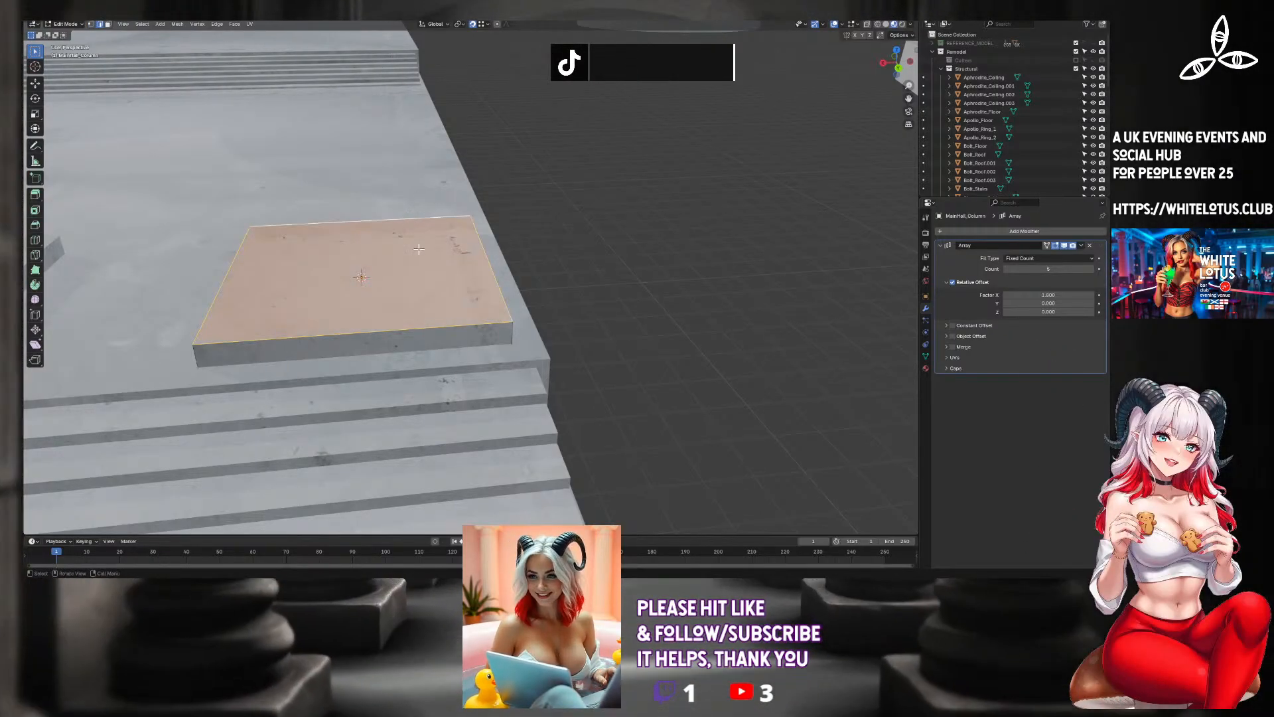
{"action": "key", "text": "F3"}
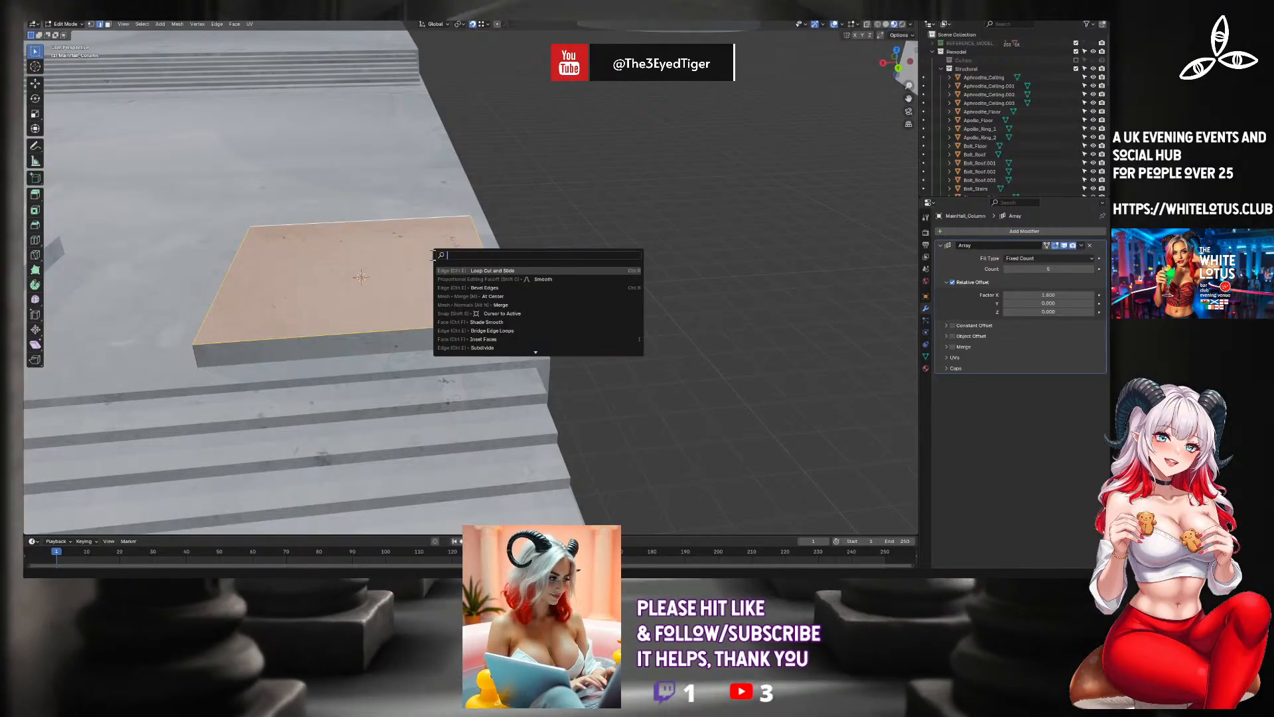
{"action": "type", "text": "beve"}
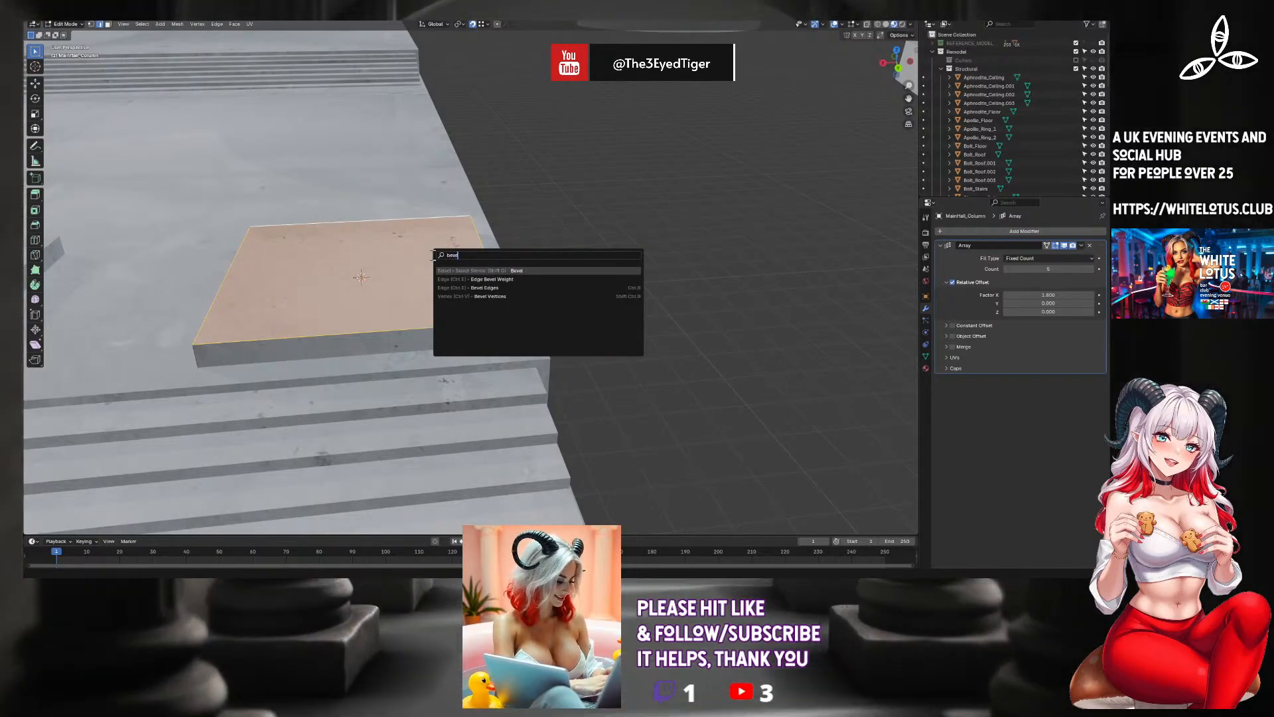
{"action": "key", "text": "Down"}
{"action": "key", "text": "Down"}
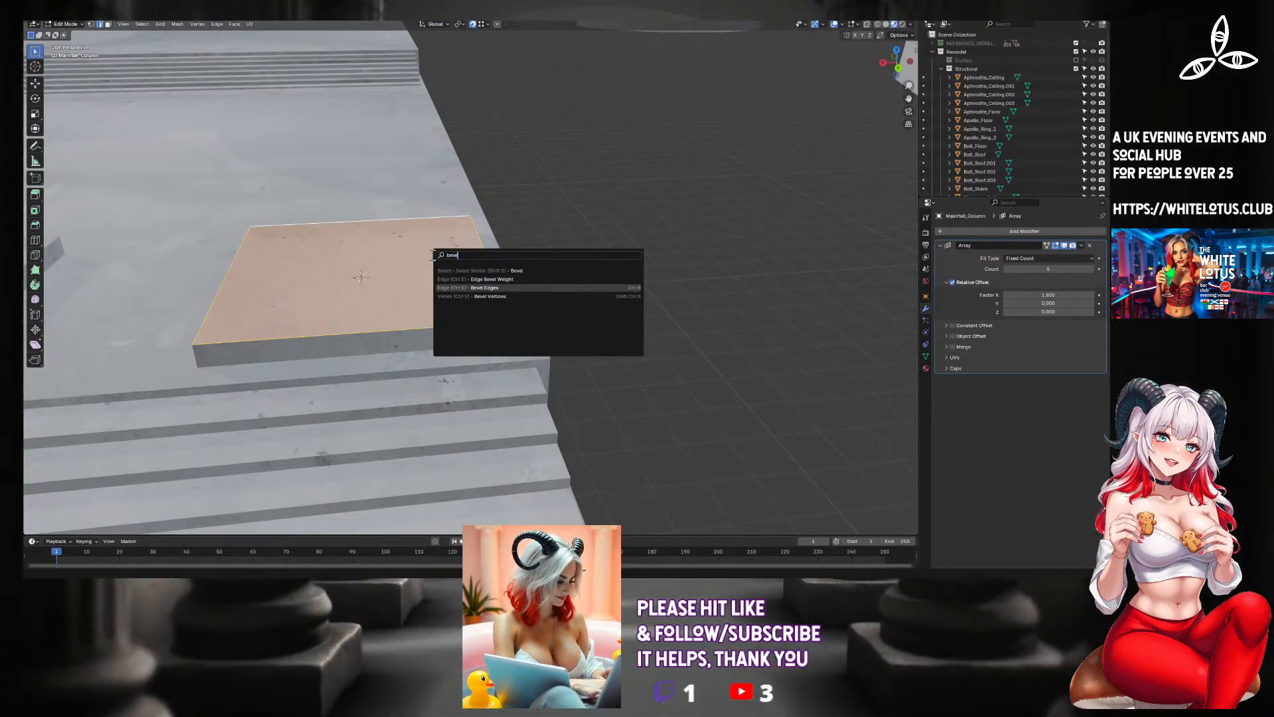
{"action": "key", "text": "Return"}
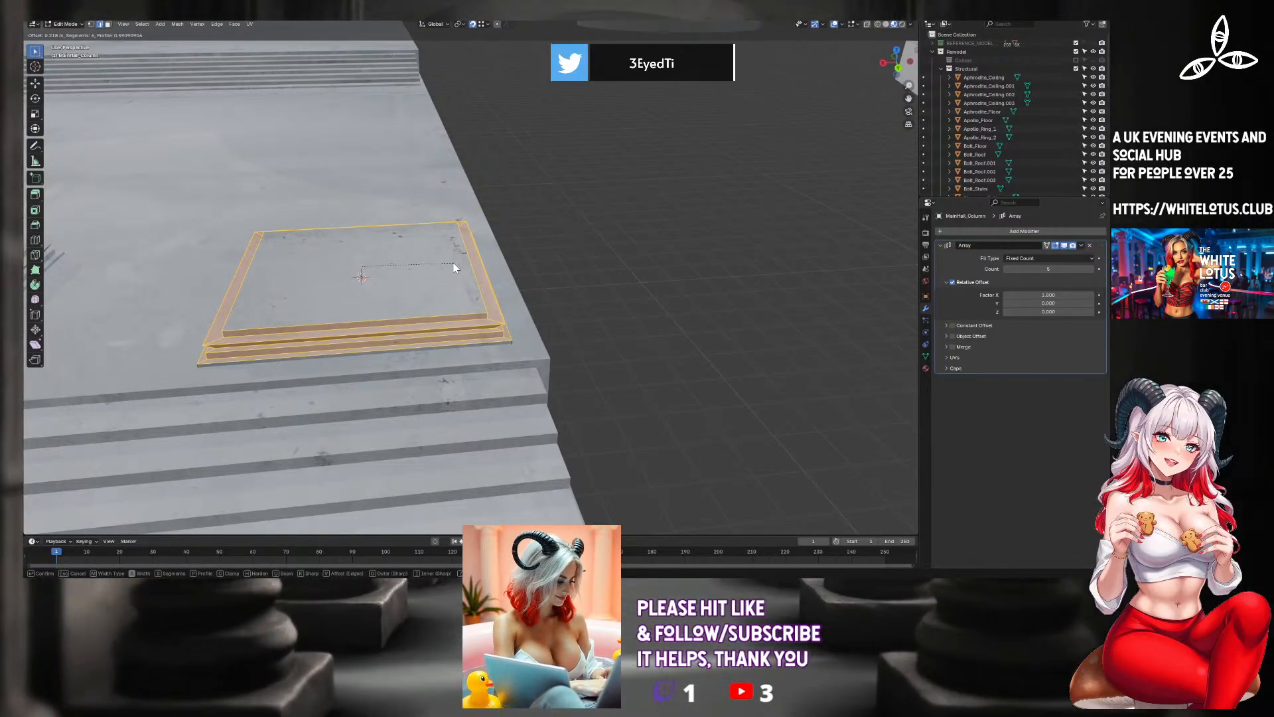
{"action": "left_click", "coordinate": [454, 268]}
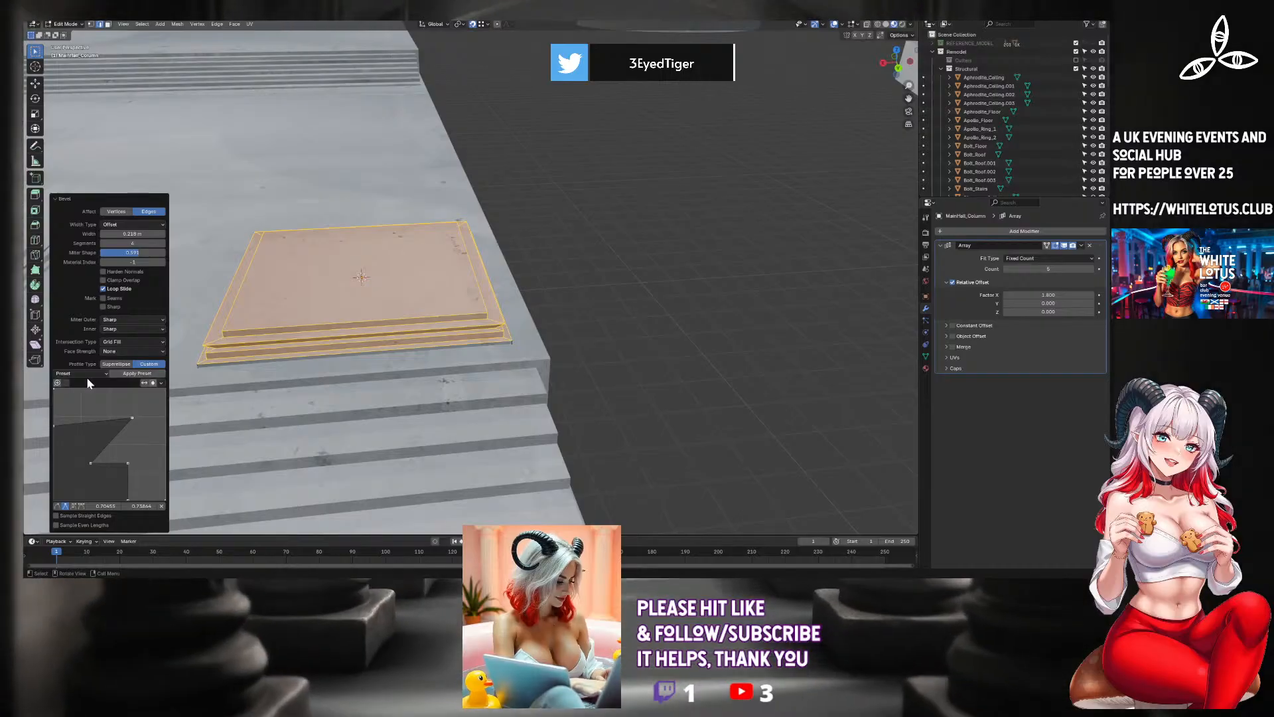
Try the Default and Cornice Molding presets for the bevel's custom profile and inspect the base.
{"action": "left_click", "coordinate": [98, 373]}
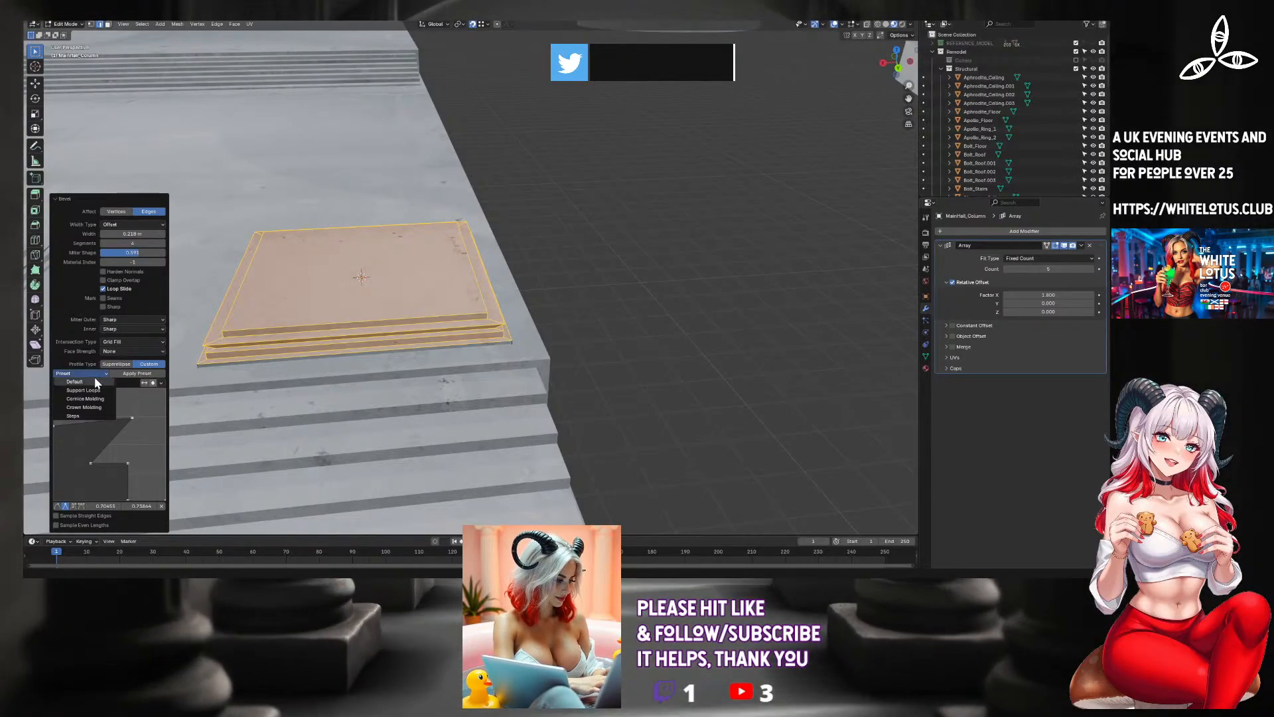
{"action": "left_click", "coordinate": [95, 380]}
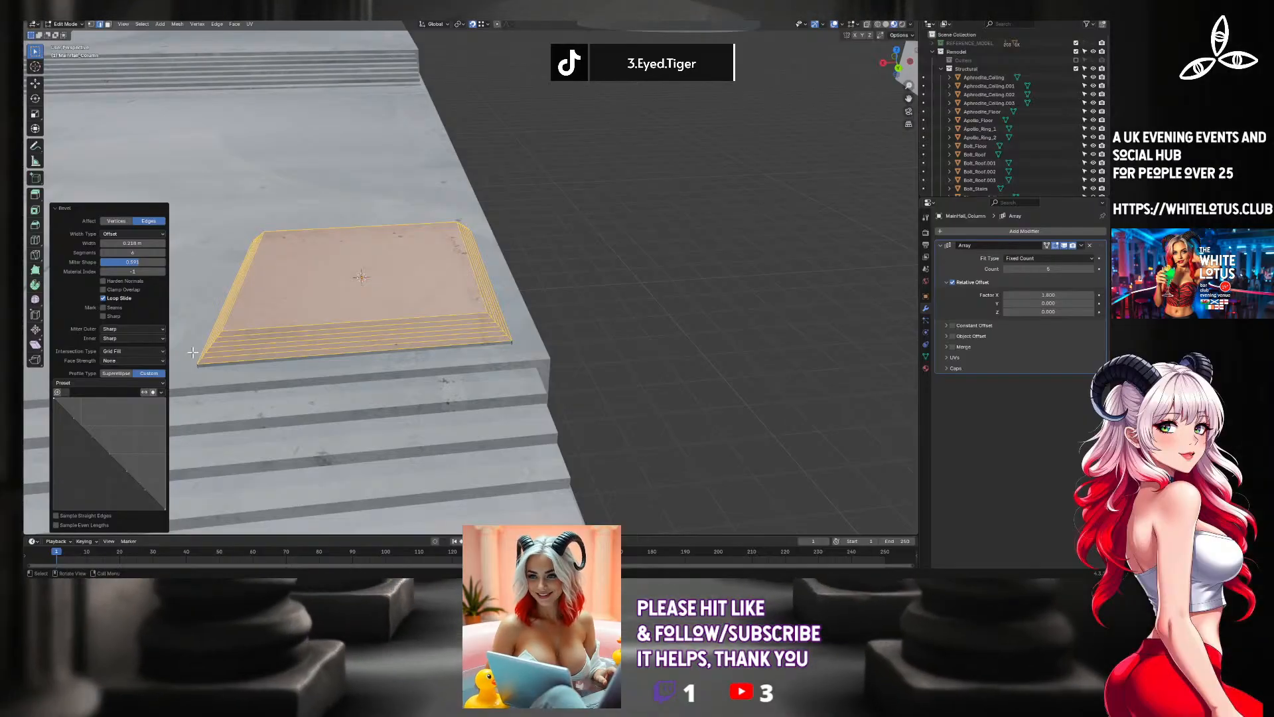
{"action": "left_click", "coordinate": [86, 382]}
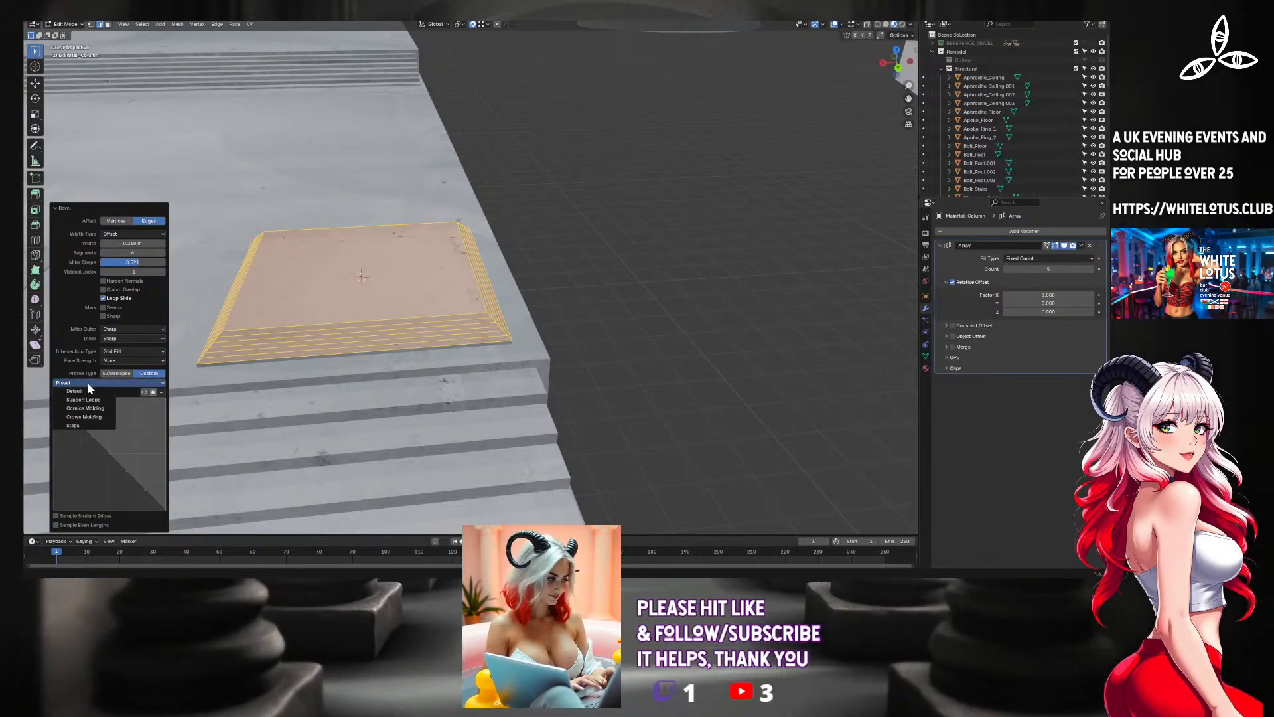
{"action": "left_click", "coordinate": [84, 408]}
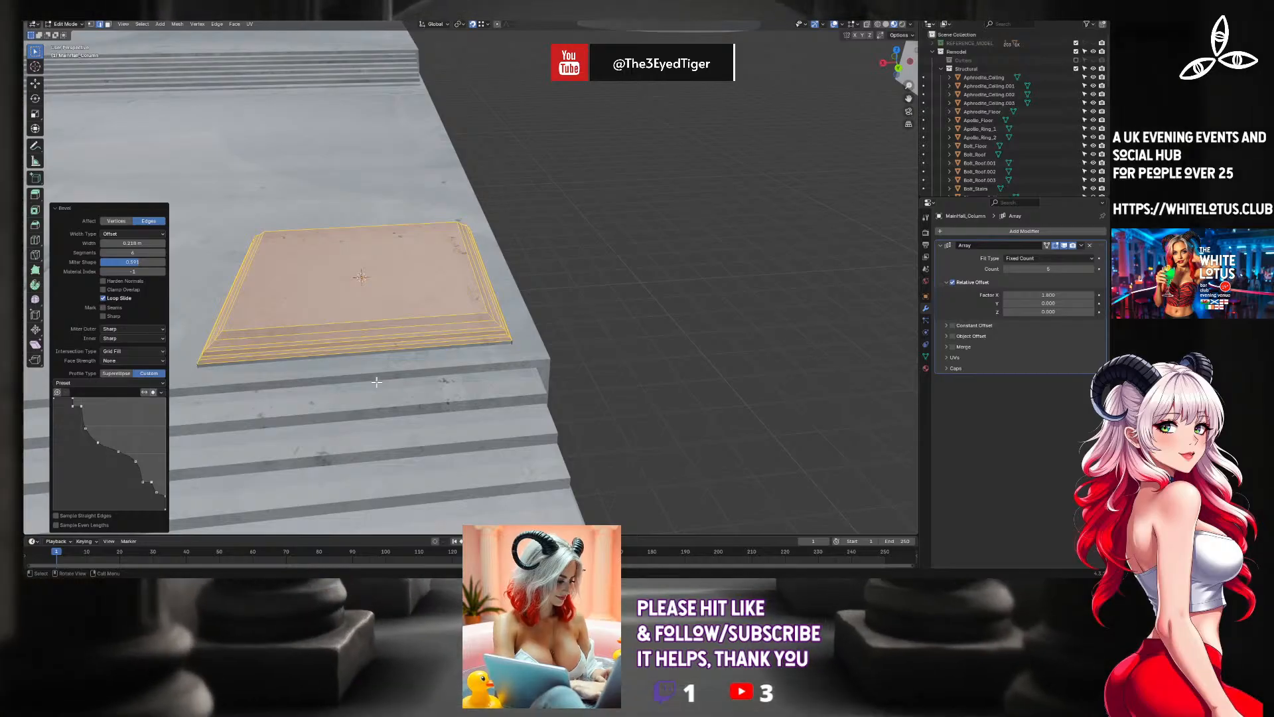
{"action": "scroll", "coordinate": [371, 385], "scroll_direction": "up", "scroll_amount": 11}
{"action": "scroll", "coordinate": [362, 394], "scroll_direction": "down", "scroll_amount": 3}
{"action": "scroll", "coordinate": [406, 420], "scroll_direction": "down", "scroll_amount": 12}
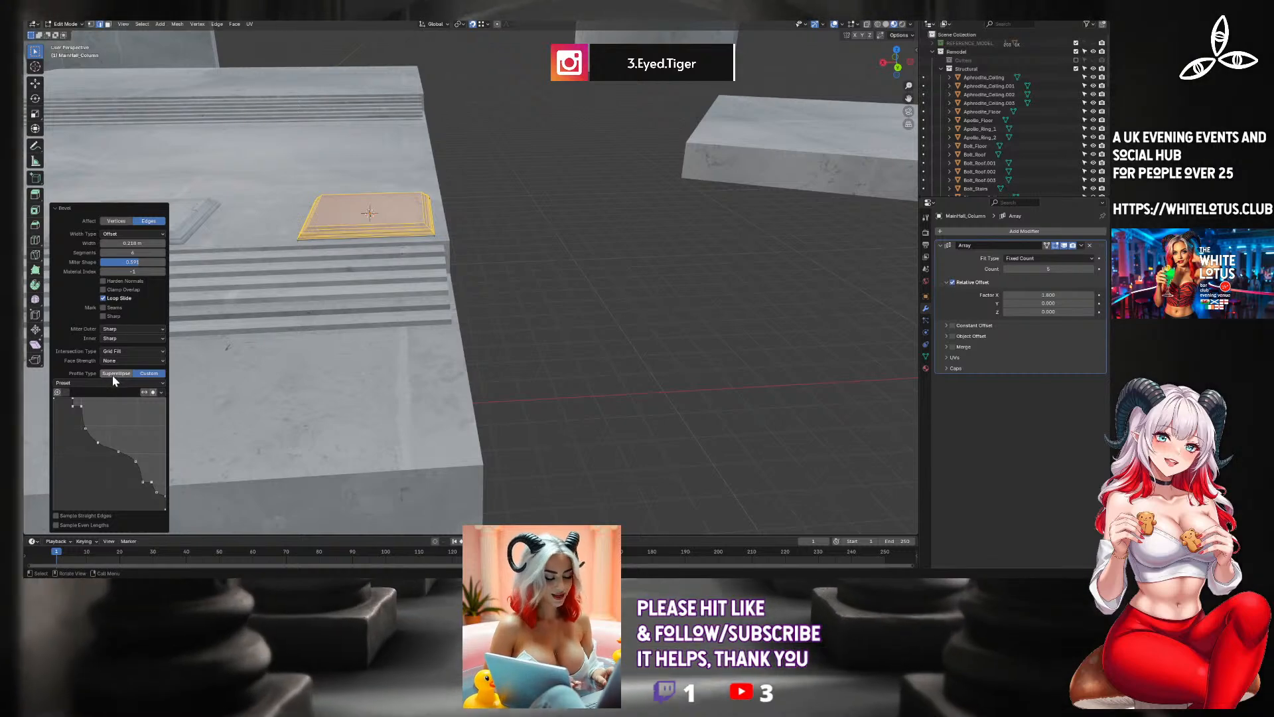
Switch the bevel's profile type to Superellipse and reduce its segment count.
{"action": "left_click", "coordinate": [114, 374]}
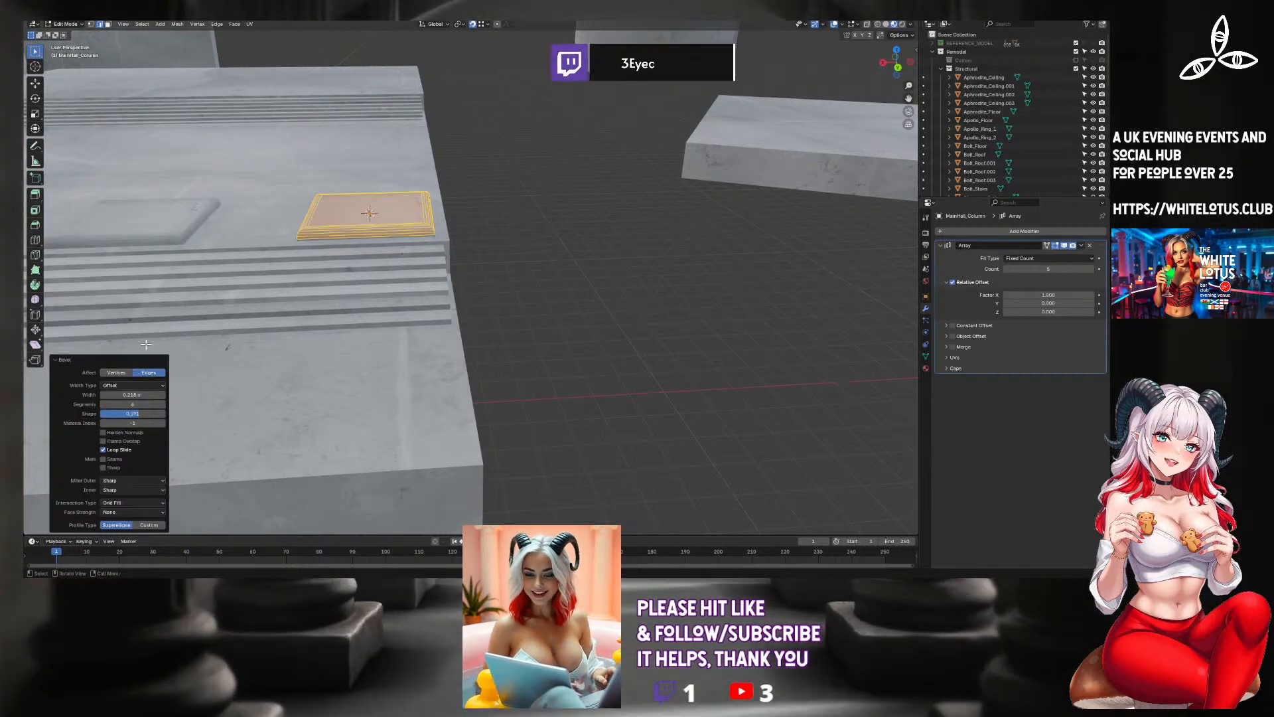
{"action": "middle_click_drag", "start_coordinate": [146, 345], "coordinate": [283, 277]}
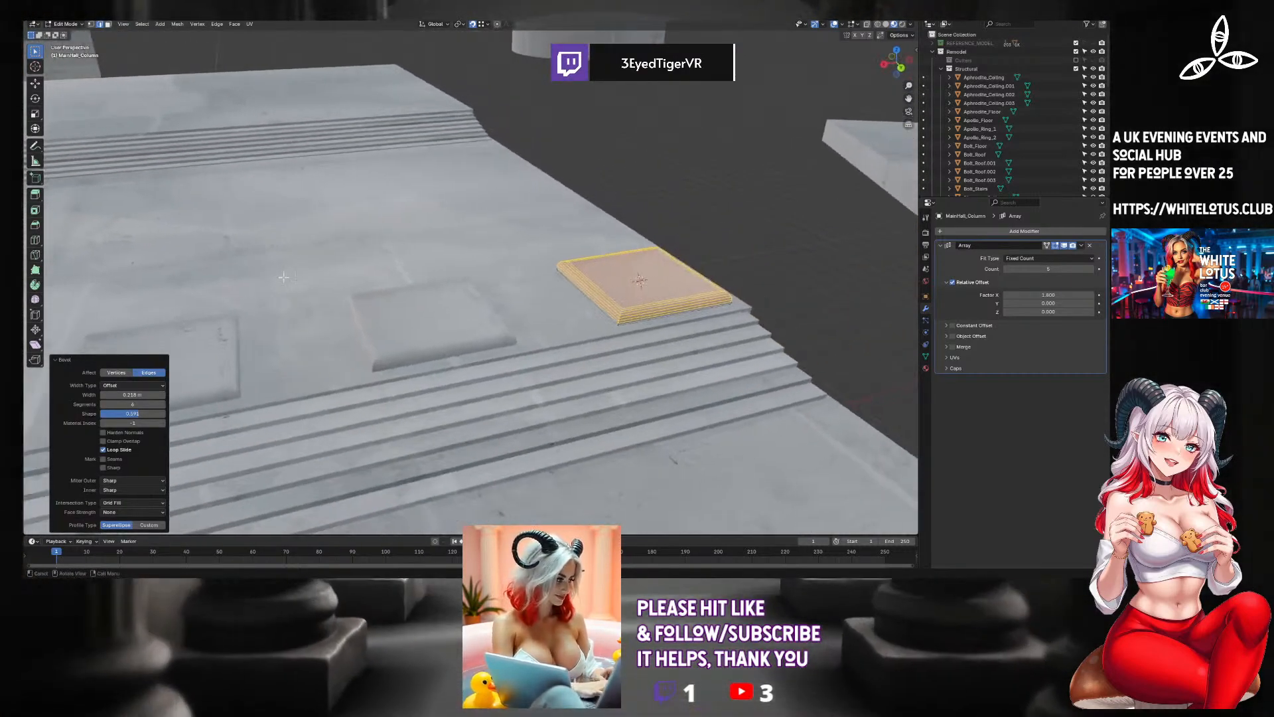
{"action": "scroll", "coordinate": [283, 276], "scroll_direction": "up", "scroll_amount": 3}
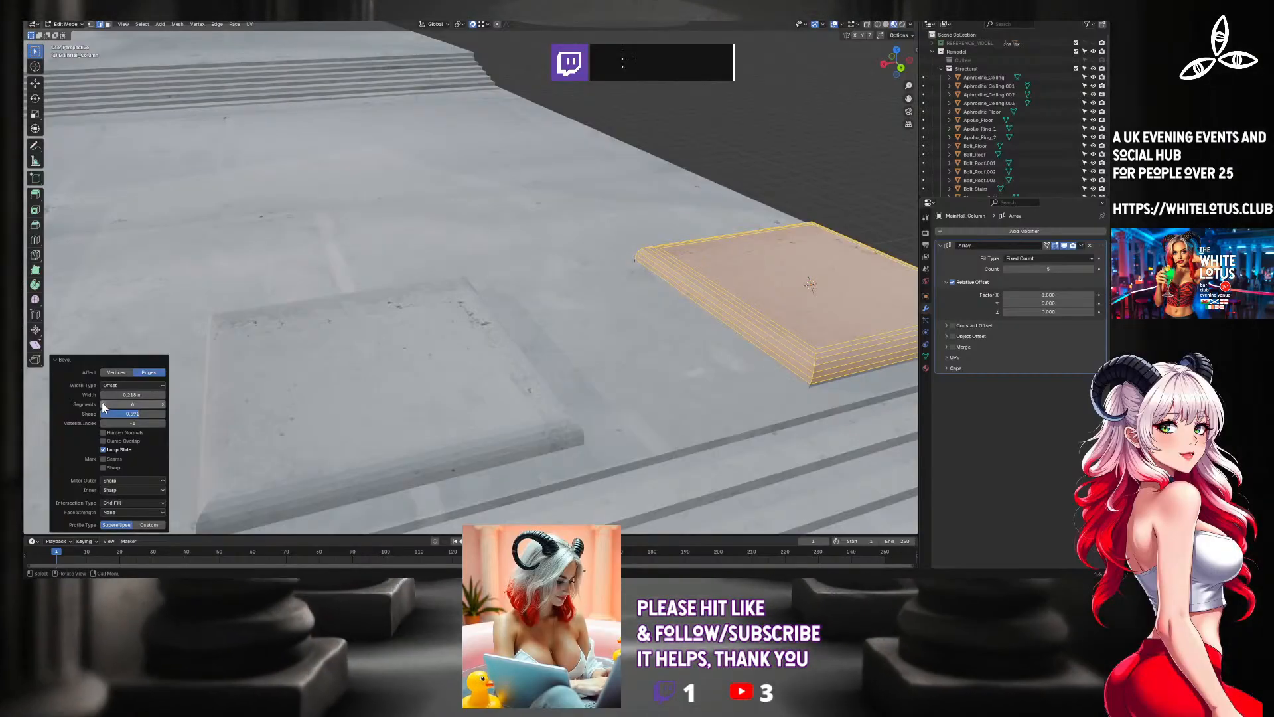
{"action": "left_click_drag", "start_coordinate": [131, 404], "coordinate": [106, 404]}
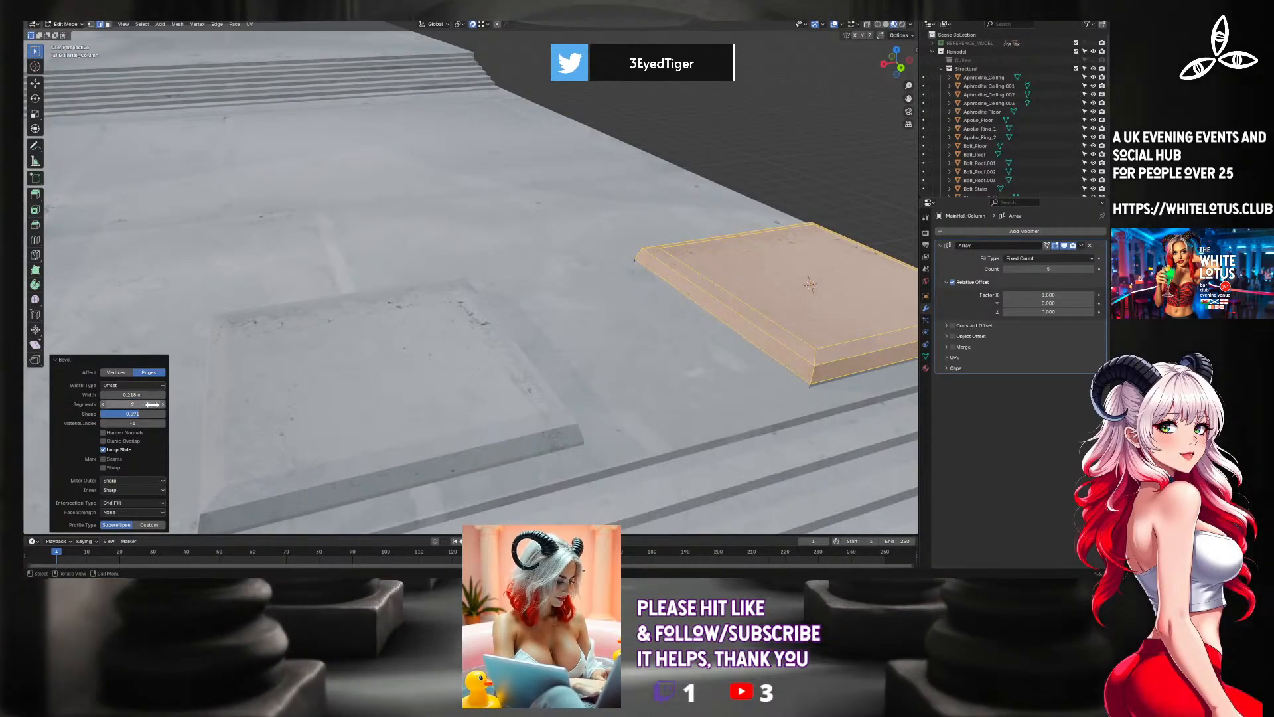
{"action": "left_click", "coordinate": [162, 404]}
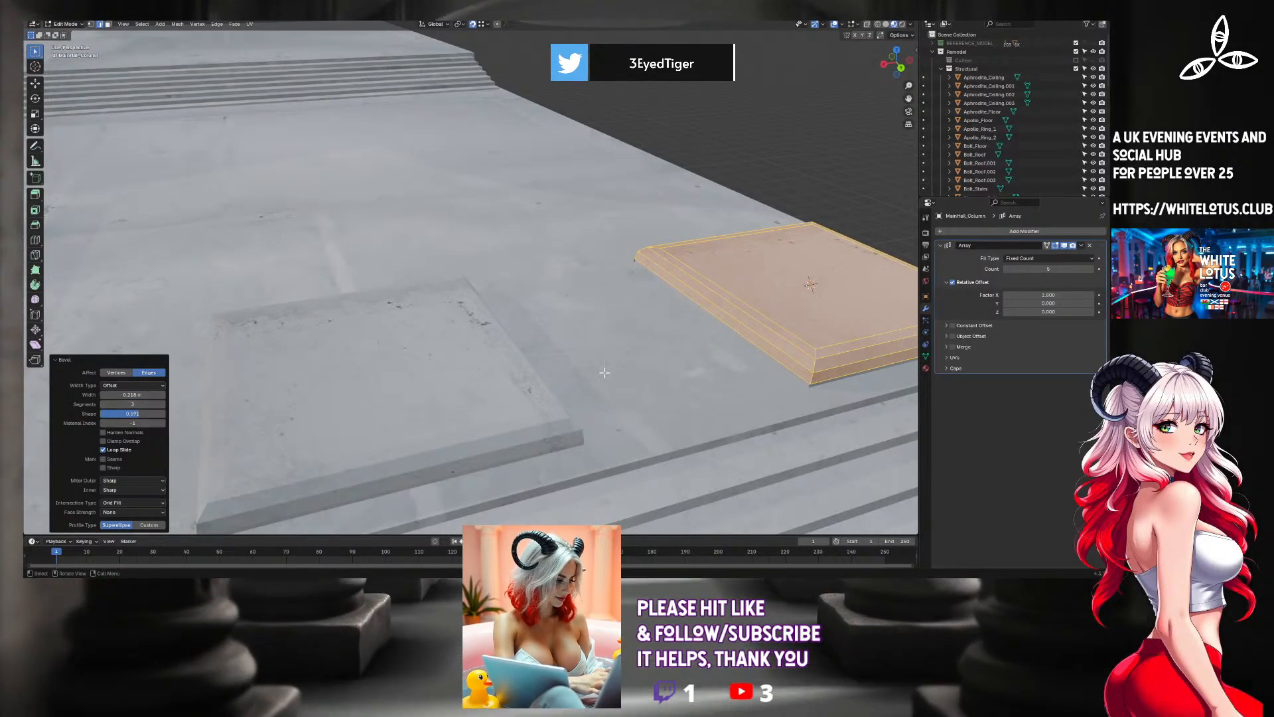
Reduce the bevel's width, adjust its profile shape for a softer edge, and return to Object Mode.
{"action": "middle_click_drag", "start_coordinate": [604, 372], "coordinate": [635, 354]}
{"action": "scroll", "coordinate": [635, 354], "scroll_direction": "up", "scroll_amount": 5}
{"action": "scroll", "coordinate": [635, 352], "scroll_direction": "down", "scroll_amount": 5}
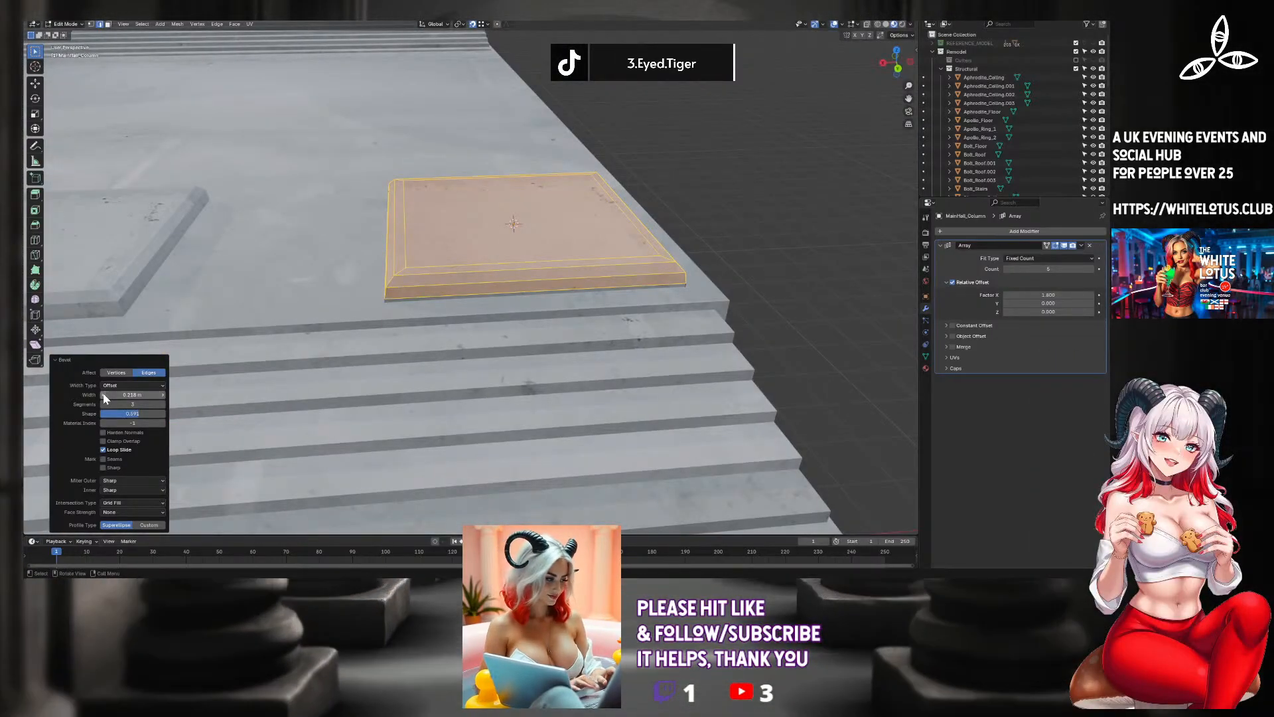
{"action": "left_click_drag", "start_coordinate": [104, 398], "coordinate": [105, 398]}
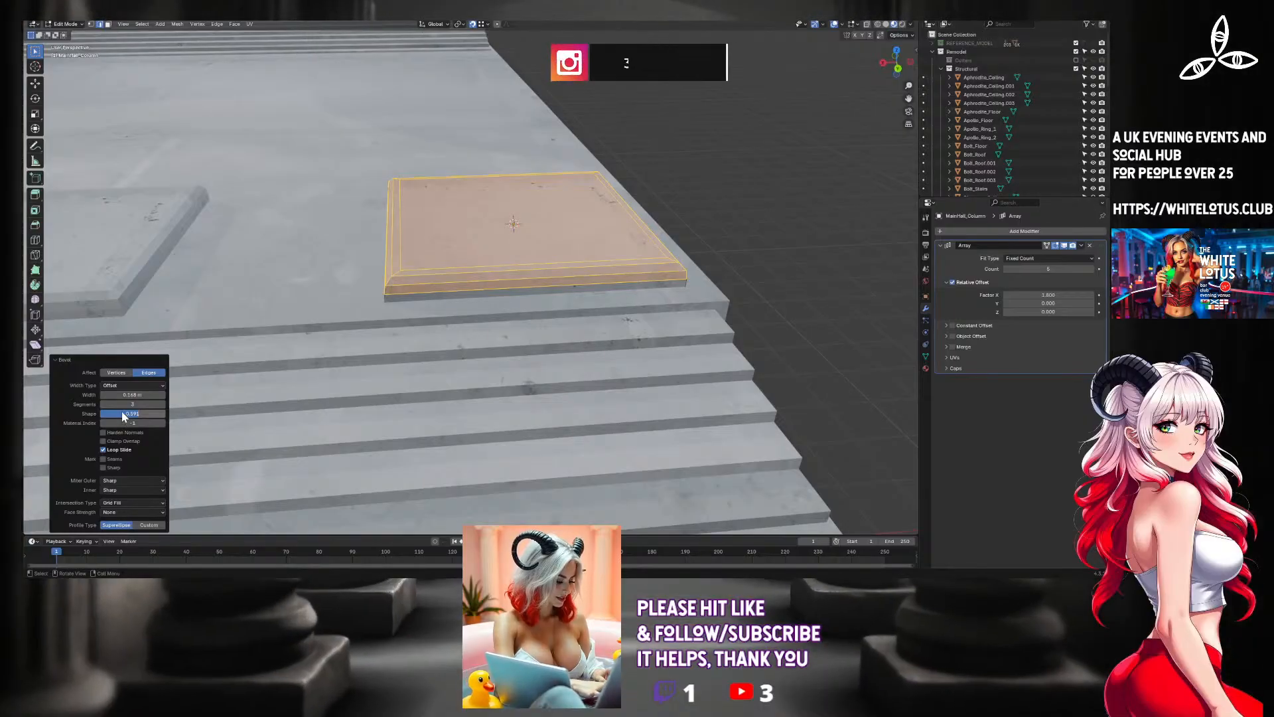
{"action": "mouse_move", "coordinate": [125, 418]}
{"action": "left_mouse_down"}
{"action": "mouse_move", "coordinate": [107, 414]}
{"action": "mouse_move", "coordinate": [146, 414]}
{"action": "mouse_move", "coordinate": [108, 414]}
{"action": "left_mouse_up"}
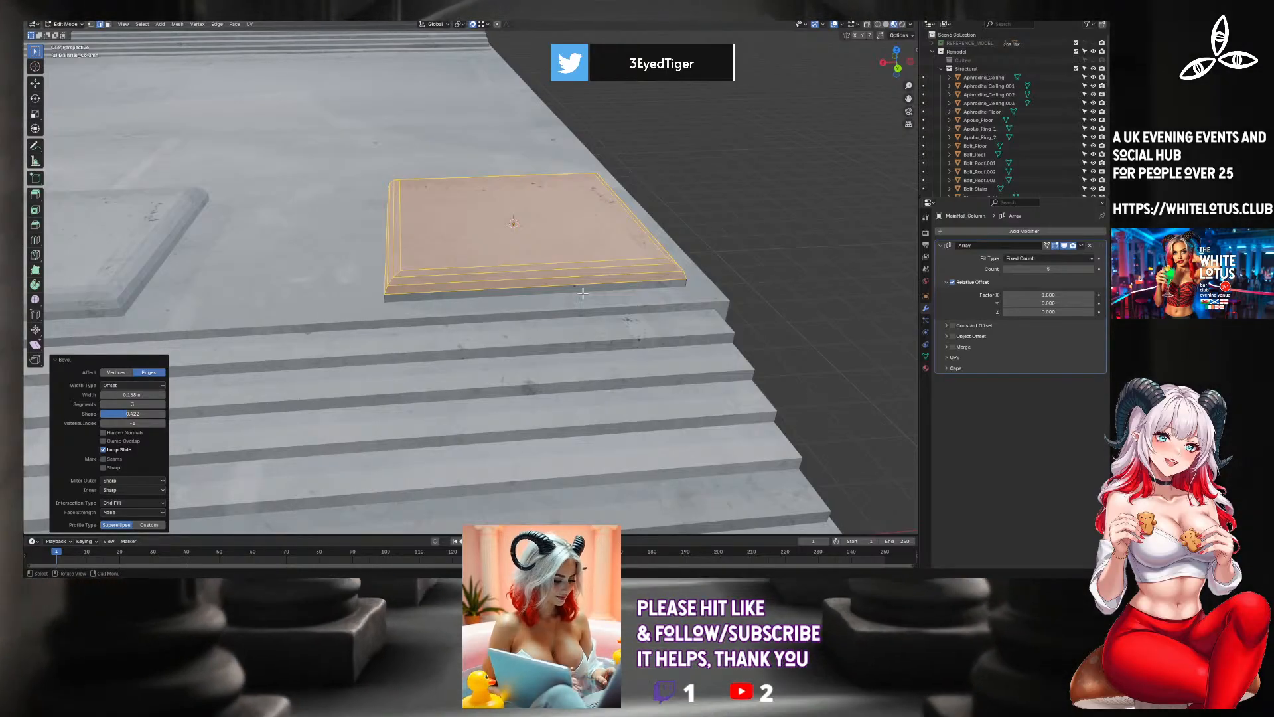
{"action": "key", "text": "Tab"}
Duplicate the arrayed row of column bases in place and rotate the copy 180° about the X axis.
{"action": "middle_click_drag", "start_coordinate": [705, 245], "coordinate": [596, 287]}
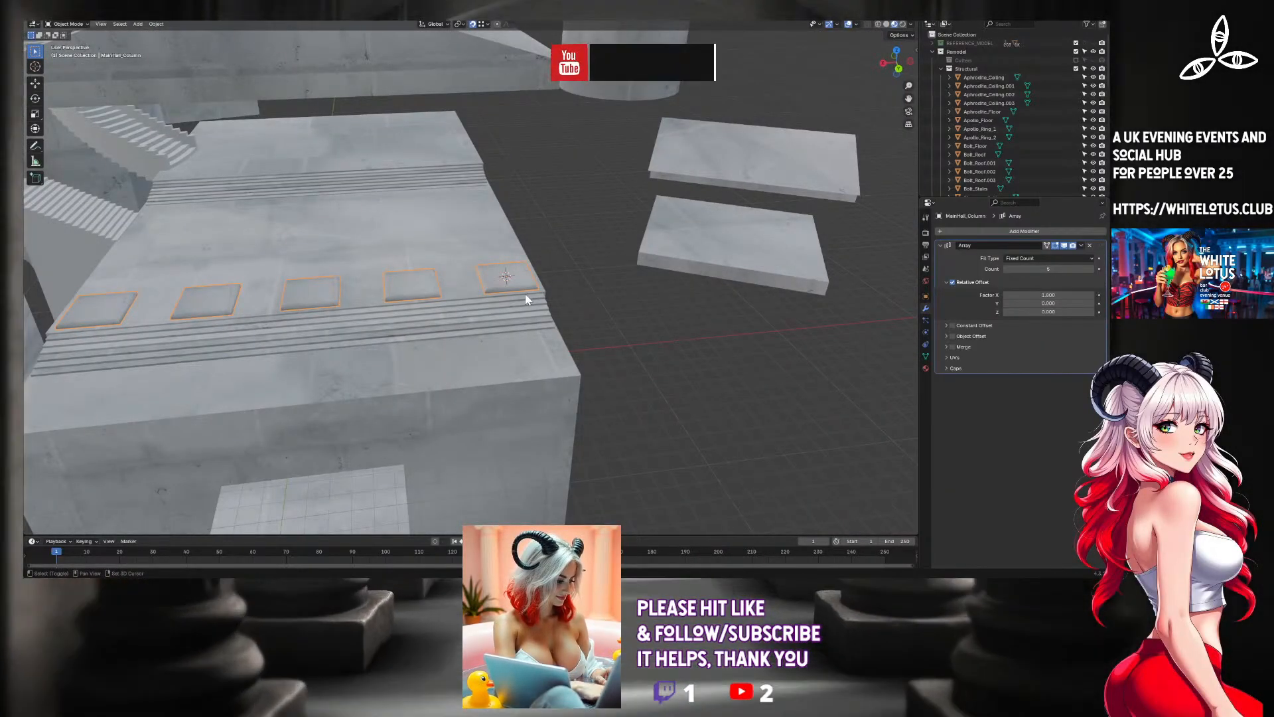
{"action": "key", "text": "shift+d"}
{"action": "right_click", "coordinate": [523, 289]}
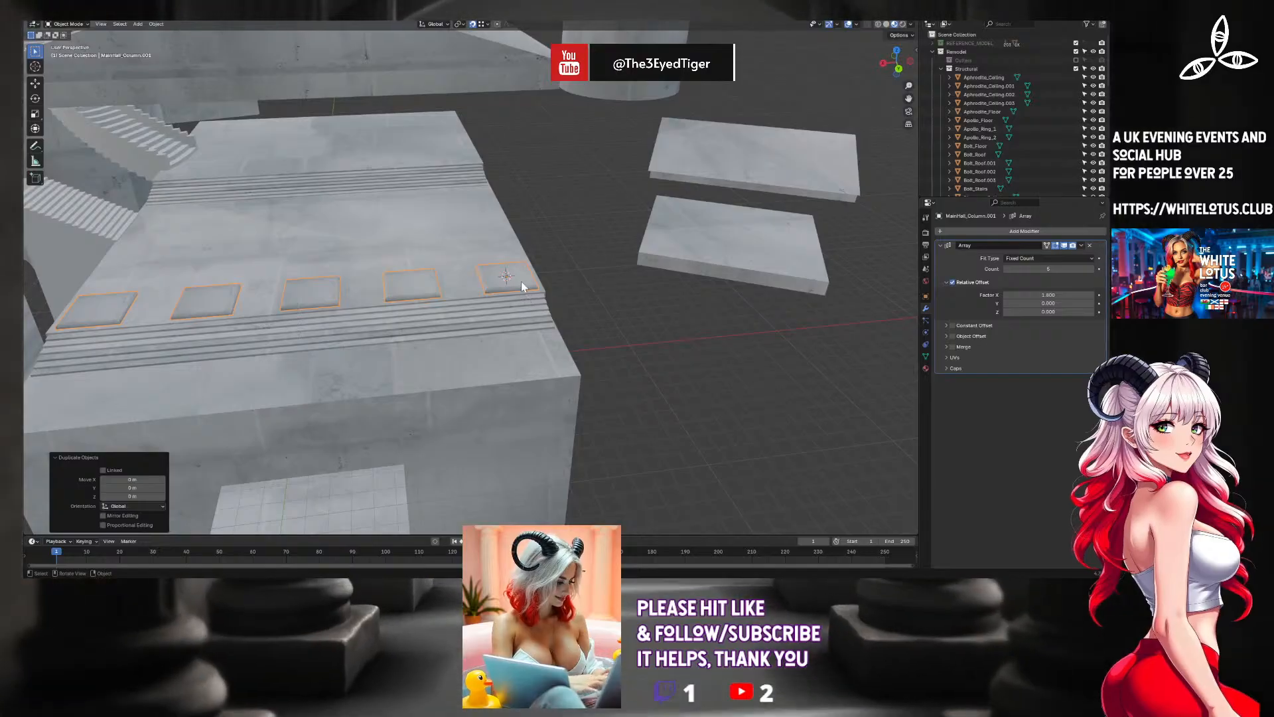
{"action": "type", "text": "r"}
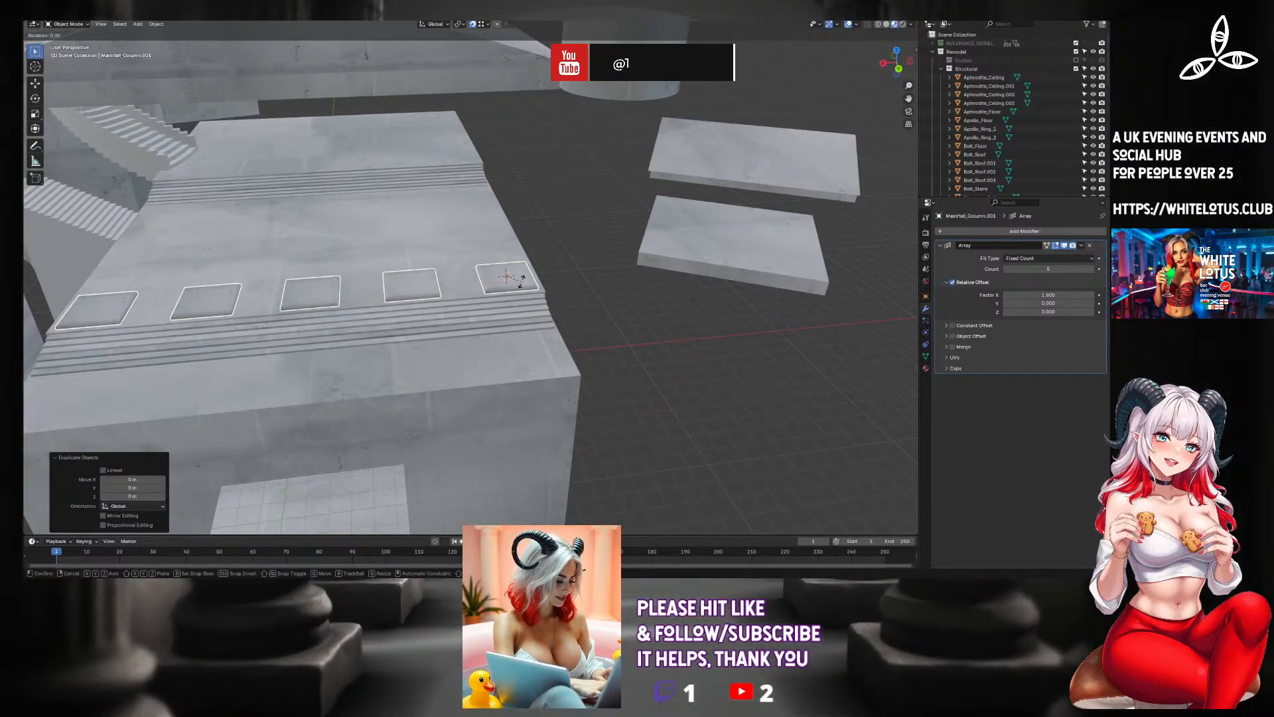
{"action": "type", "text": "90"}
{"action": "key", "text": "BackSpace"}
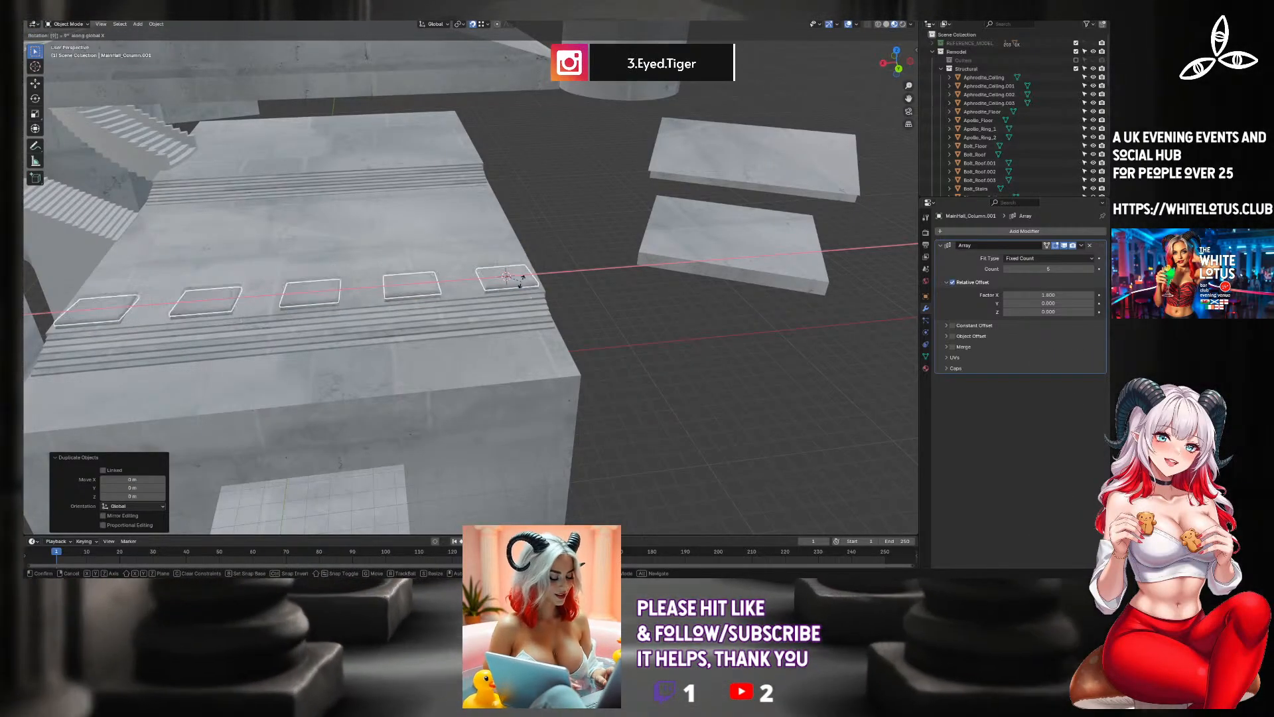
{"action": "type", "text": "0"}
{"action": "key", "text": "Return"}
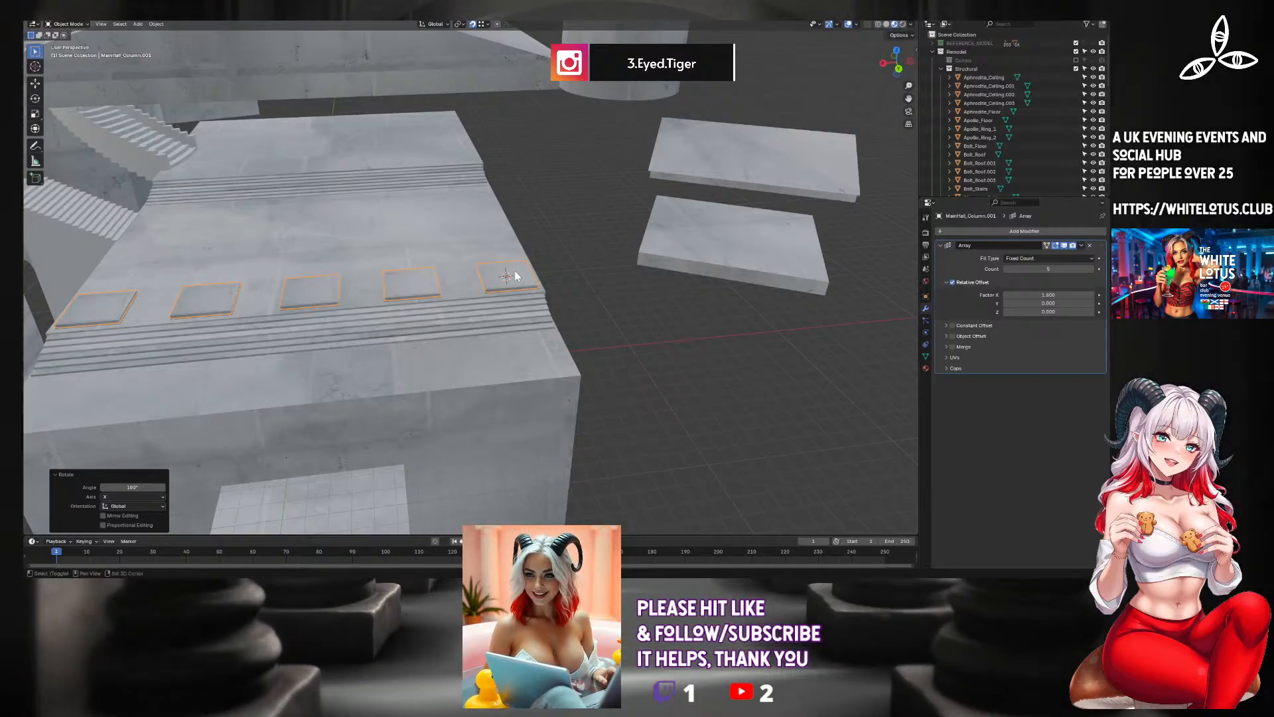
Move the flipped row of bases straight up along Z to the underside of the main hall's ceiling.
{"action": "middle_click_drag", "start_coordinate": [515, 276], "coordinate": [499, 335]}
{"action": "scroll", "coordinate": [492, 320], "scroll_direction": "up", "scroll_amount": 4}
{"action": "scroll", "coordinate": [499, 336], "scroll_direction": "down", "scroll_amount": 4}
{"action": "middle_click_drag", "start_coordinate": [515, 269], "coordinate": [505, 324], "text": "shift"}
{"action": "key", "text": "g"}
{"action": "key", "text": "z"}
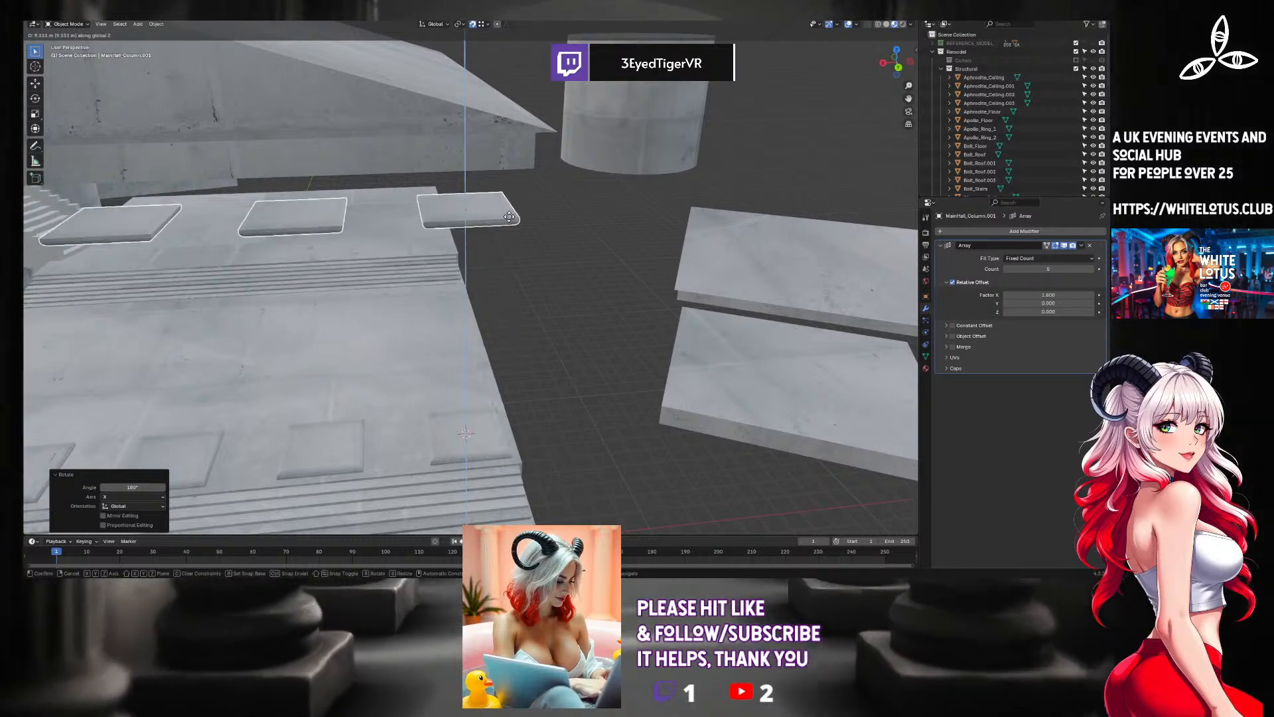
{"action": "left_click", "coordinate": [536, 170]}
Select the lower row of bases and add a cylinder mesh at the 3D cursor on the end base.
{"action": "middle_click_drag", "start_coordinate": [515, 240], "coordinate": [665, 311]}
{"action": "left_click", "coordinate": [649, 363]}
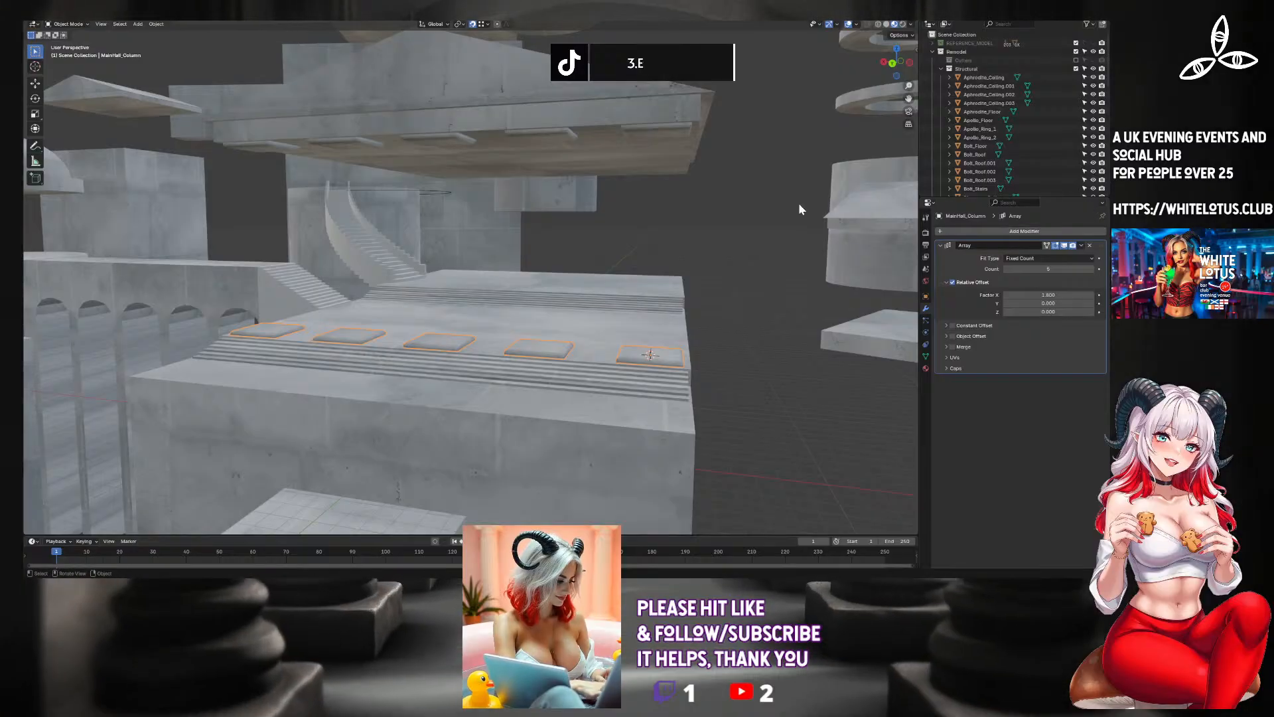
{"action": "key", "text": "shift+a"}
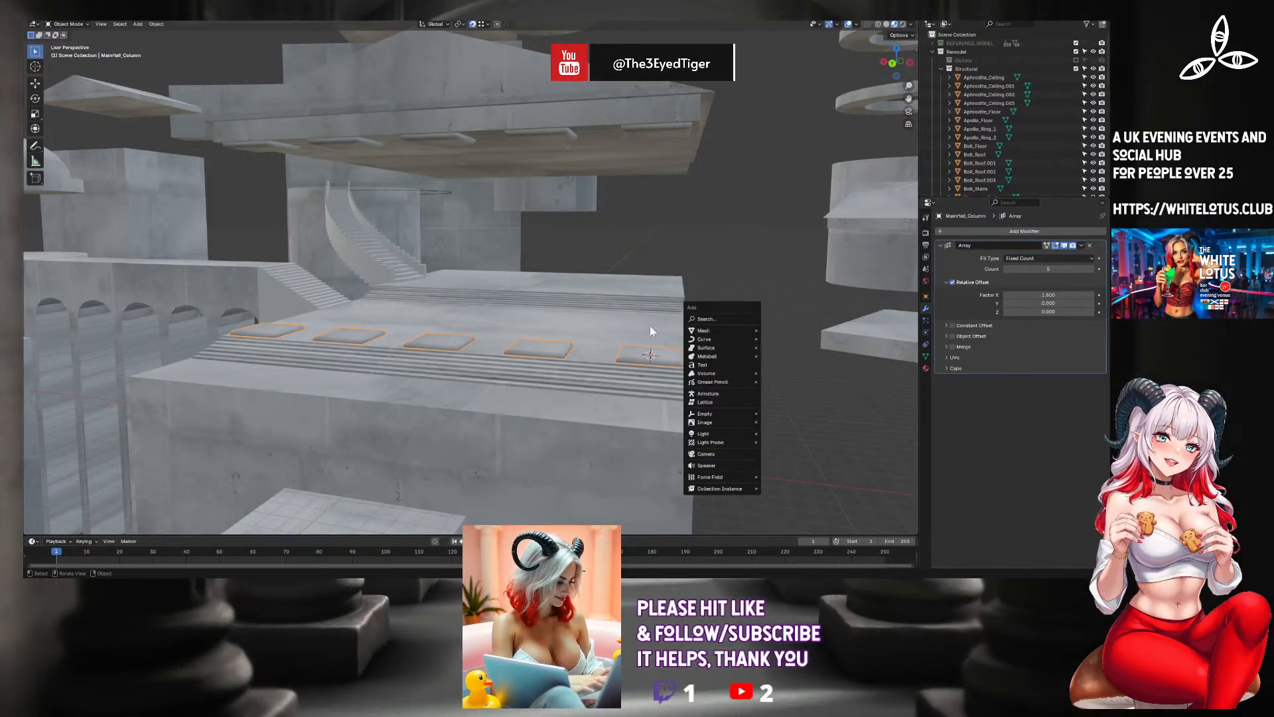
{"action": "middle_click_drag", "start_coordinate": [650, 327], "coordinate": [476, 312]}
{"action": "scroll", "coordinate": [599, 348], "scroll_direction": "up", "scroll_amount": 4}
{"action": "scroll", "coordinate": [475, 313], "scroll_direction": "down", "scroll_amount": 3}
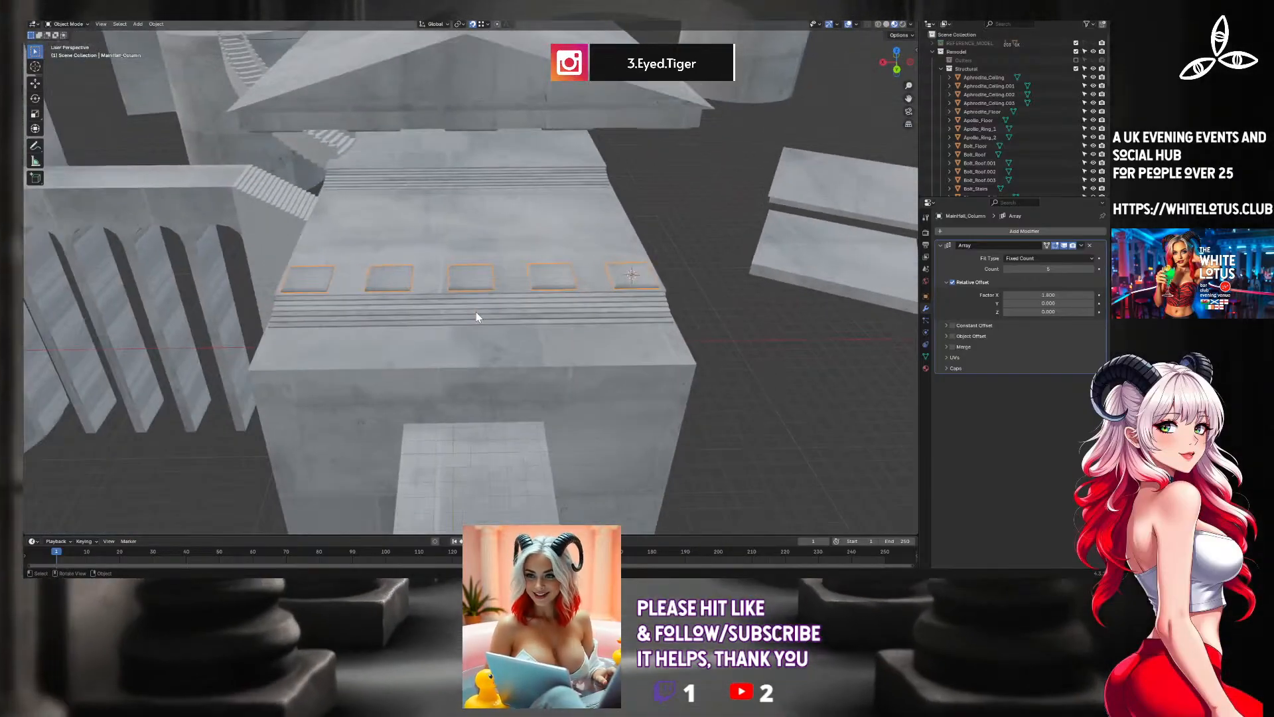
{"action": "scroll", "coordinate": [753, 294], "scroll_direction": "up", "scroll_amount": 2}
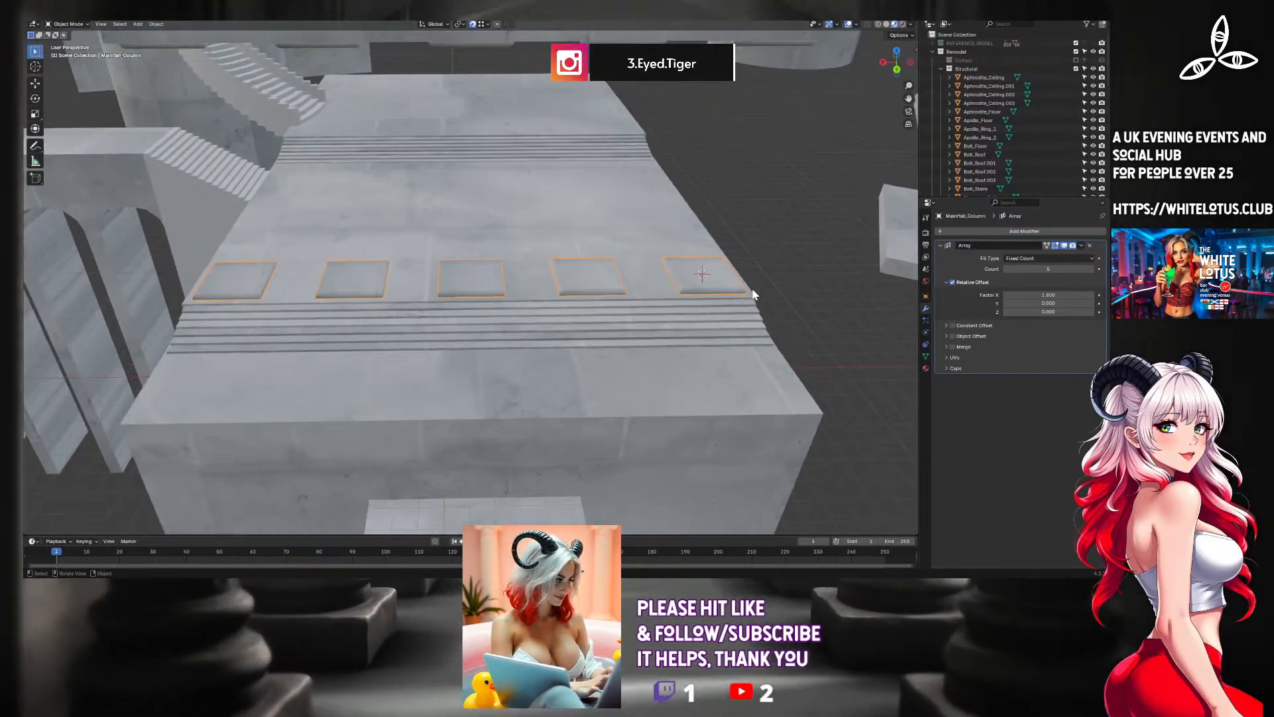
{"action": "key", "text": "shift+a"}
{"action": "mouse_move", "coordinate": [751, 298]}
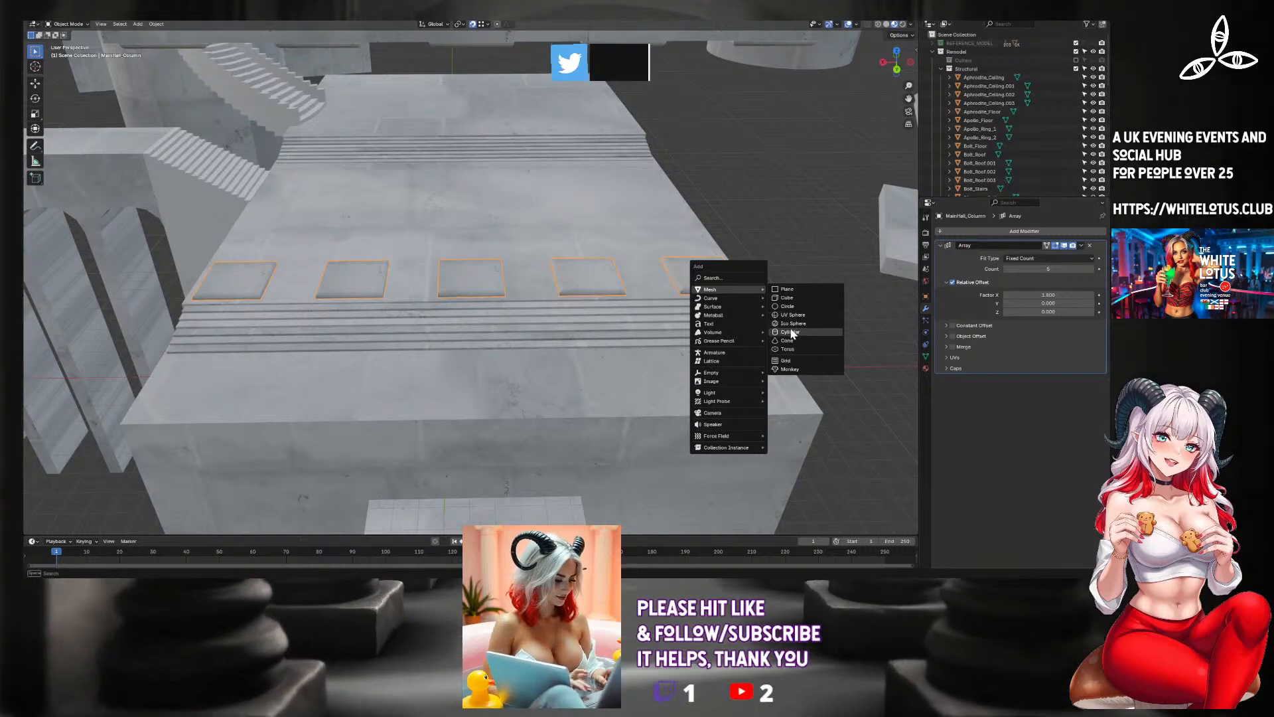
{"action": "left_click", "coordinate": [789, 332]}
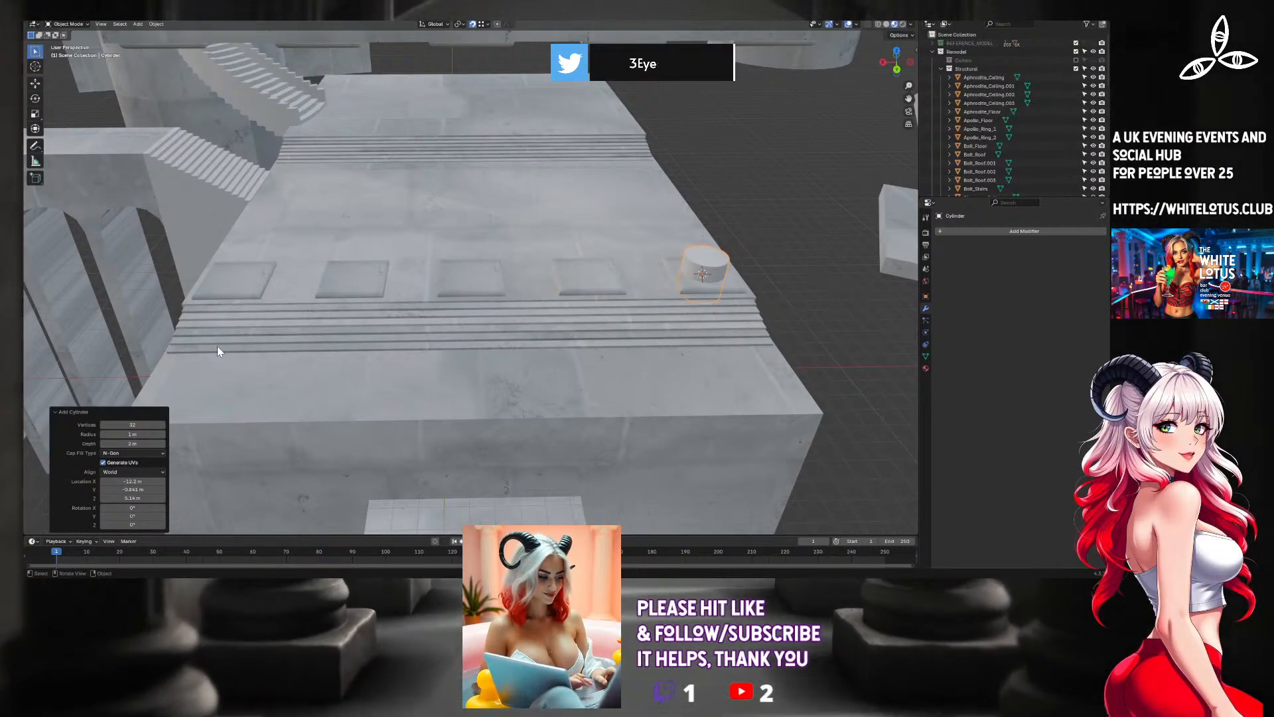
Raise the cylinder along Z and snap its lower edge onto the top of the end column base.
{"action": "key", "text": "Tab"}
{"action": "key", "text": "Tab"}
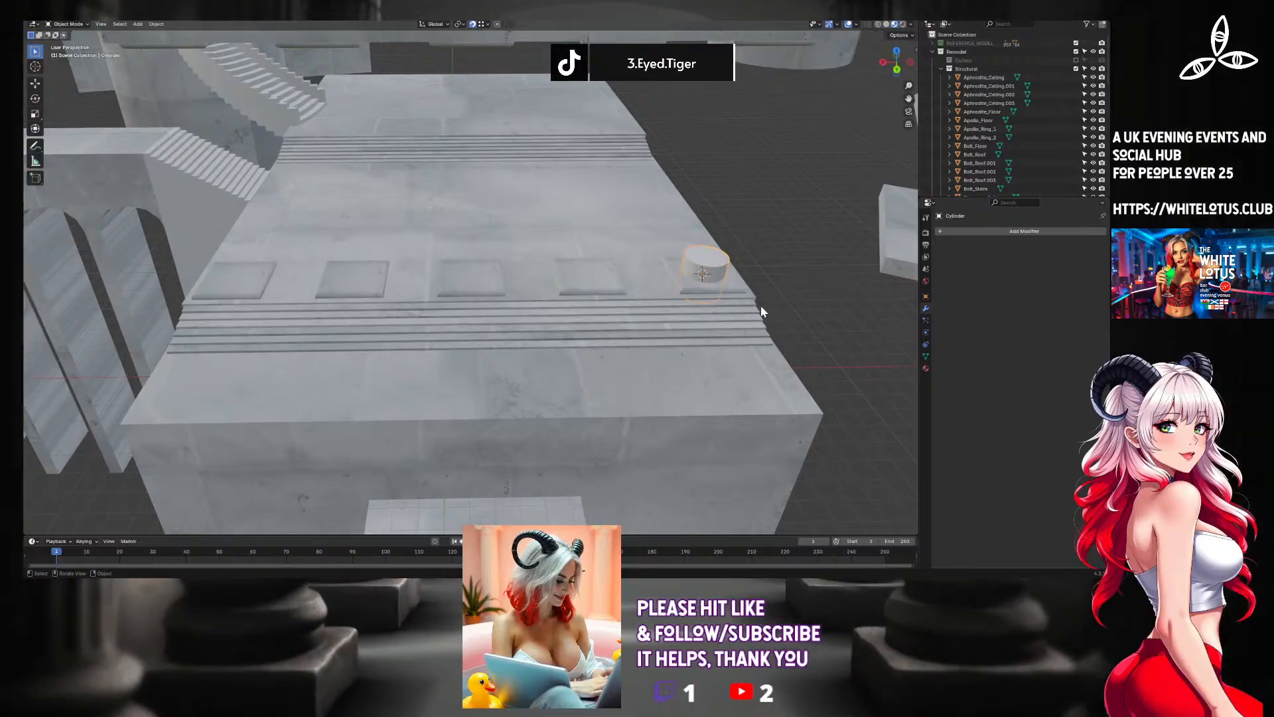
{"action": "key", "text": "g"}
{"action": "key", "text": "z"}
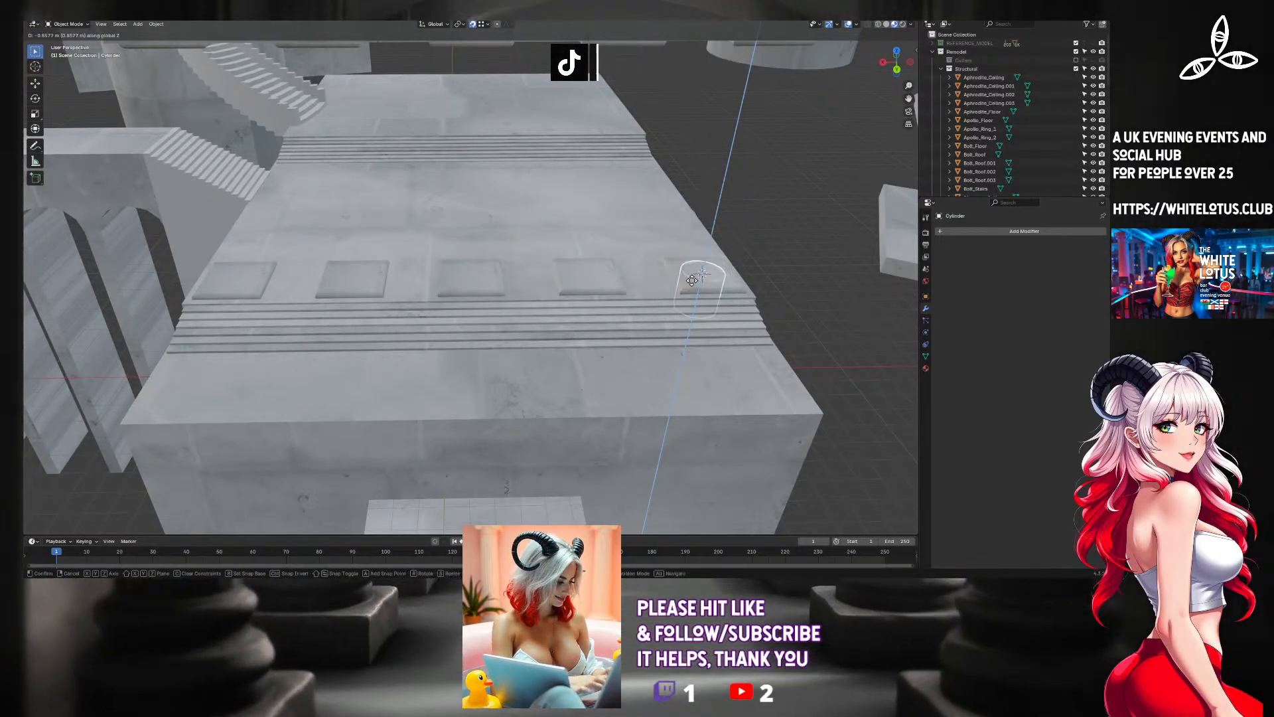
{"action": "left_click", "coordinate": [705, 262]}
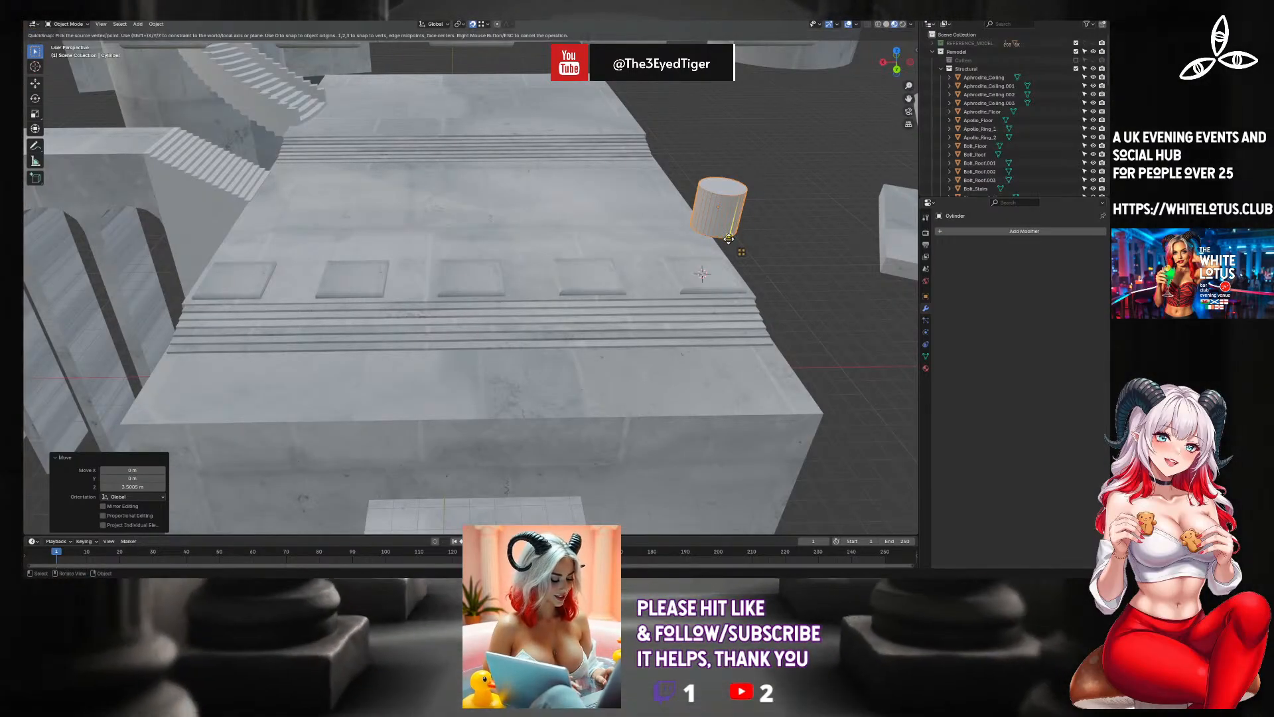
{"action": "left_click", "coordinate": [736, 206]}
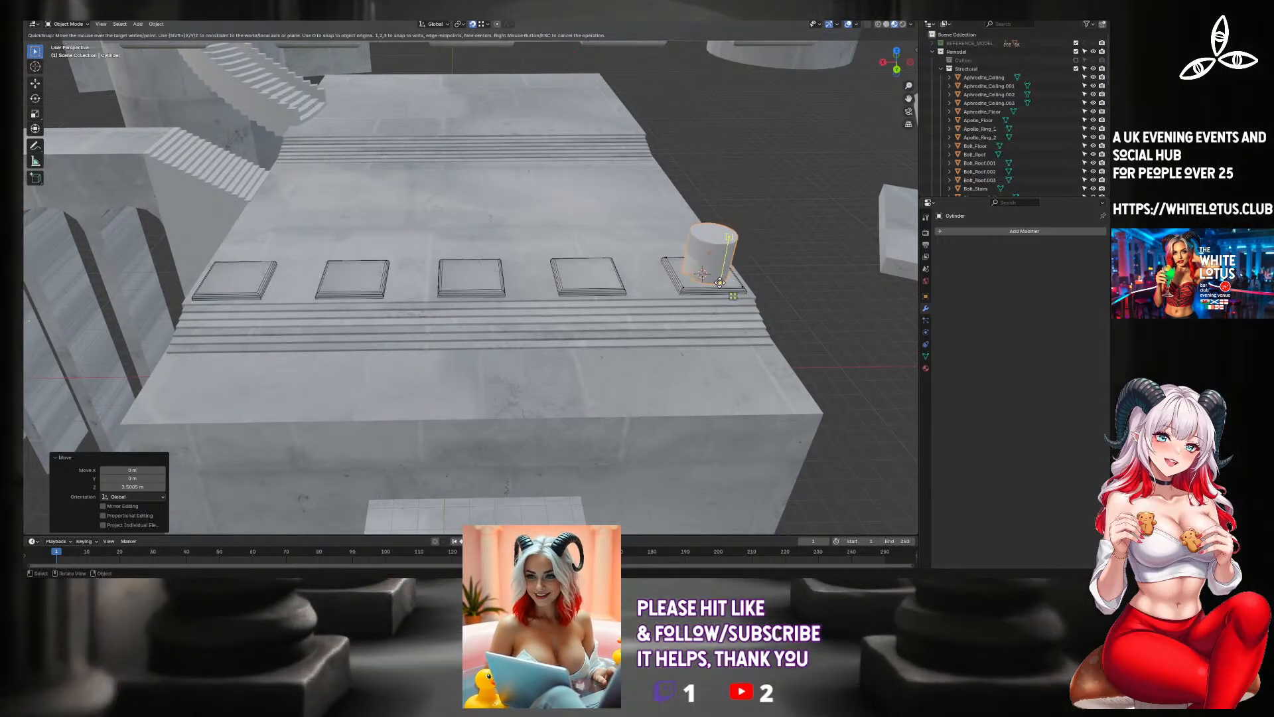
{"action": "left_click", "coordinate": [727, 278]}
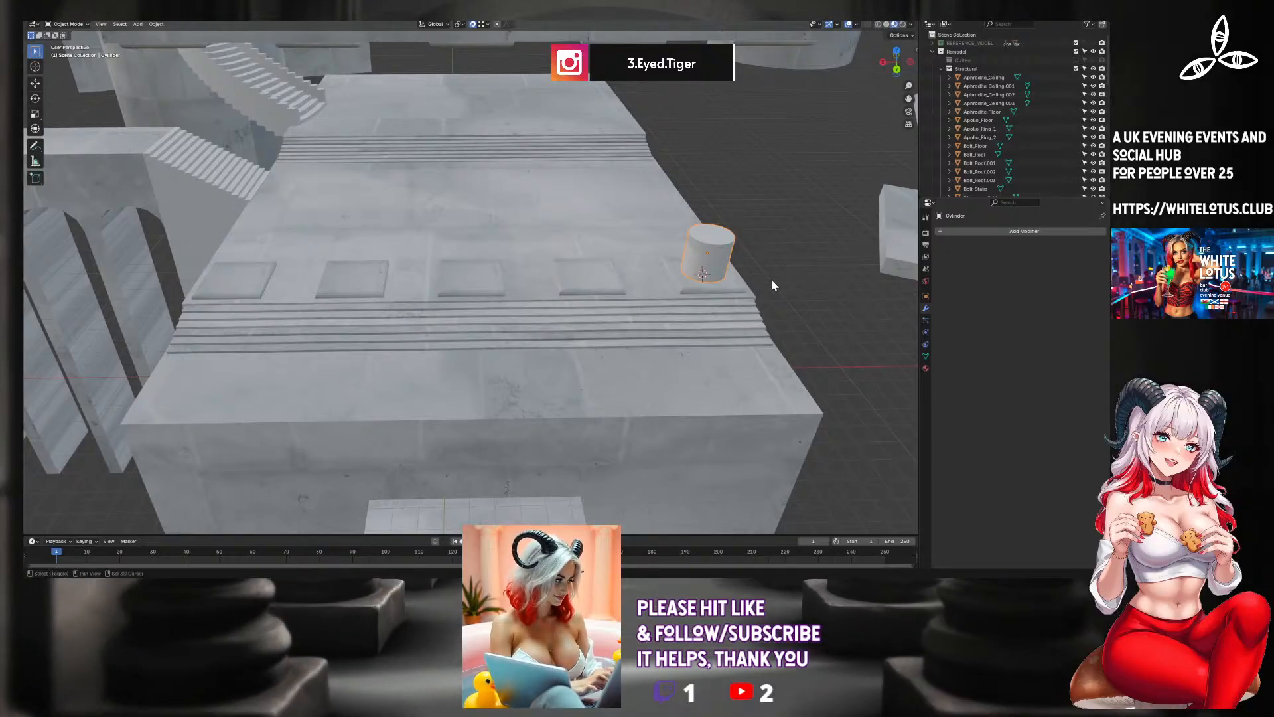
In Edit Mode, move the cylinder's top face up along Z to meet the ceiling slab, and return to Object Mode.
{"action": "middle_click_drag", "start_coordinate": [771, 280], "coordinate": [559, 272], "text": "shift"}
{"action": "scroll", "coordinate": [550, 273], "scroll_direction": "up", "scroll_amount": 5}
{"action": "middle_click_drag", "start_coordinate": [662, 183], "coordinate": [466, 179]}
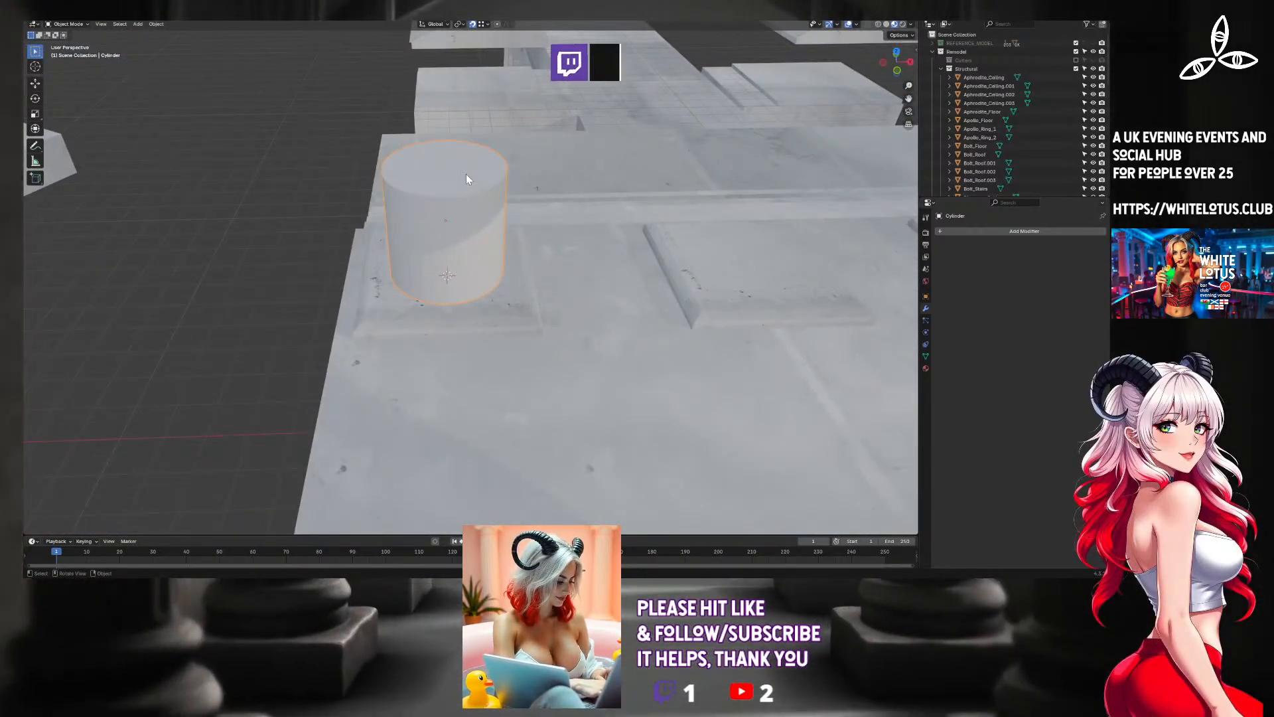
{"action": "key", "text": "Tab"}
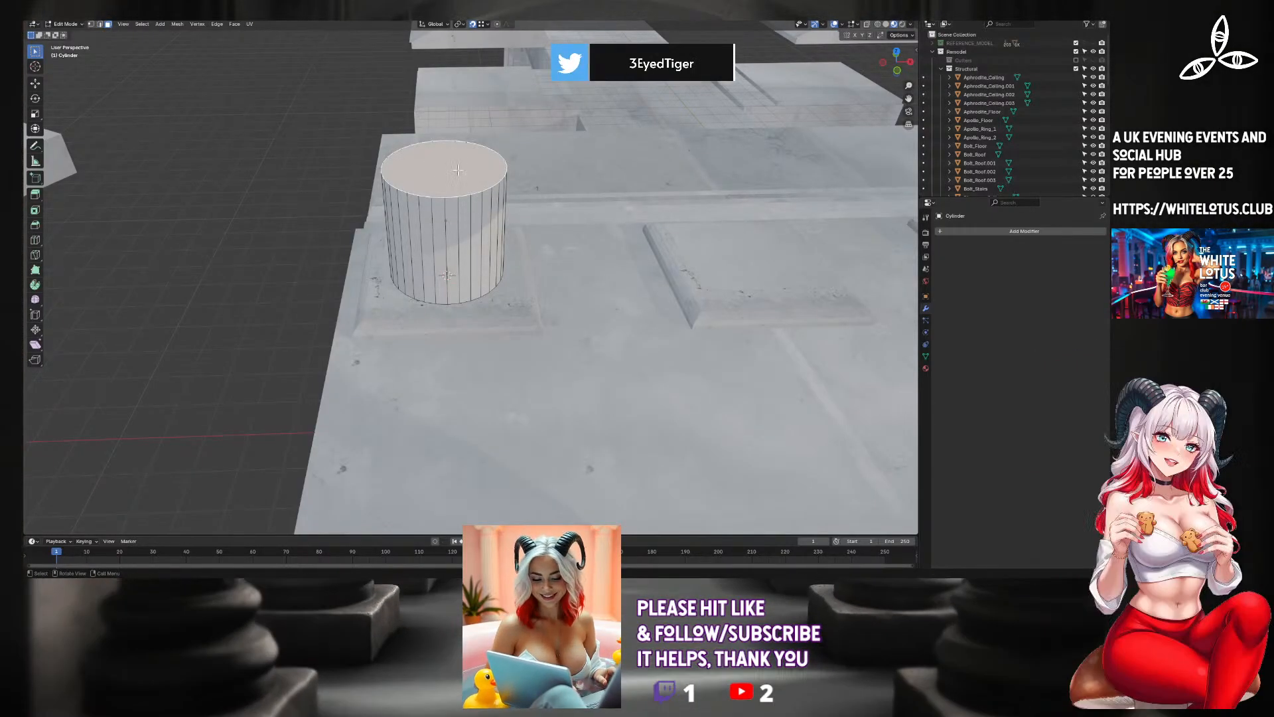
{"action": "middle_click_drag", "start_coordinate": [470, 205], "coordinate": [612, 420]}
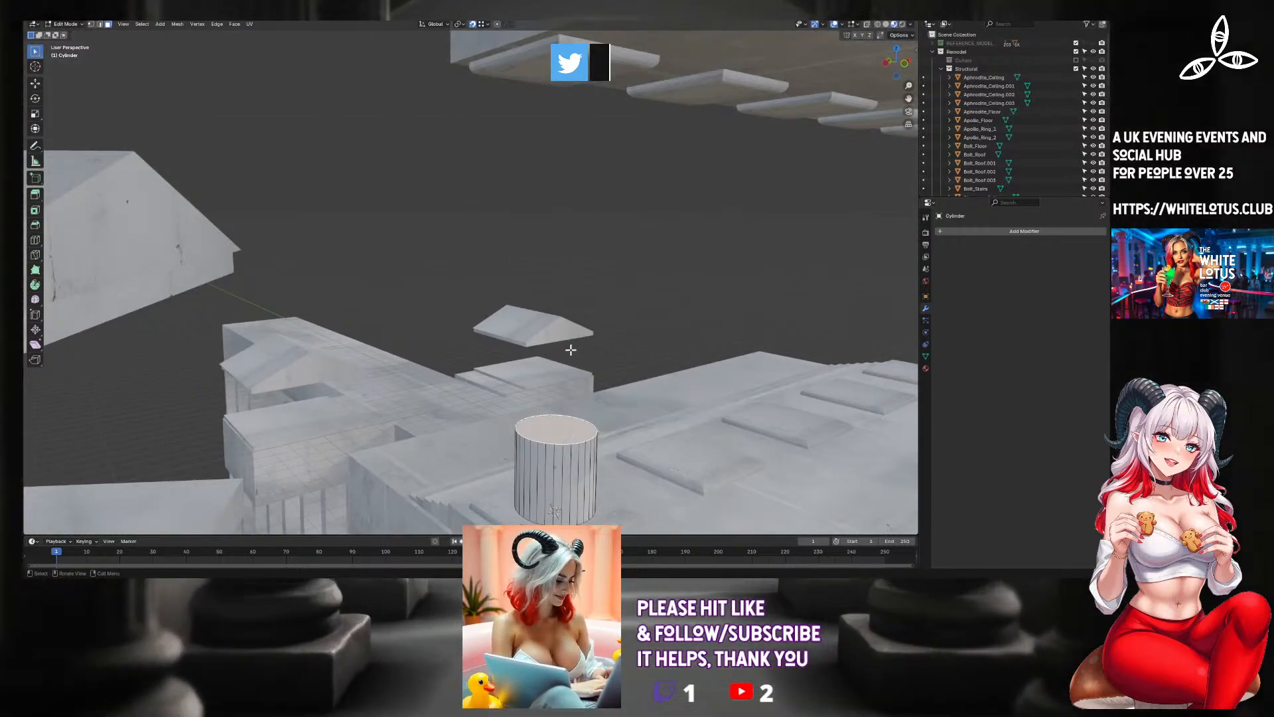
{"action": "key", "text": "z"}
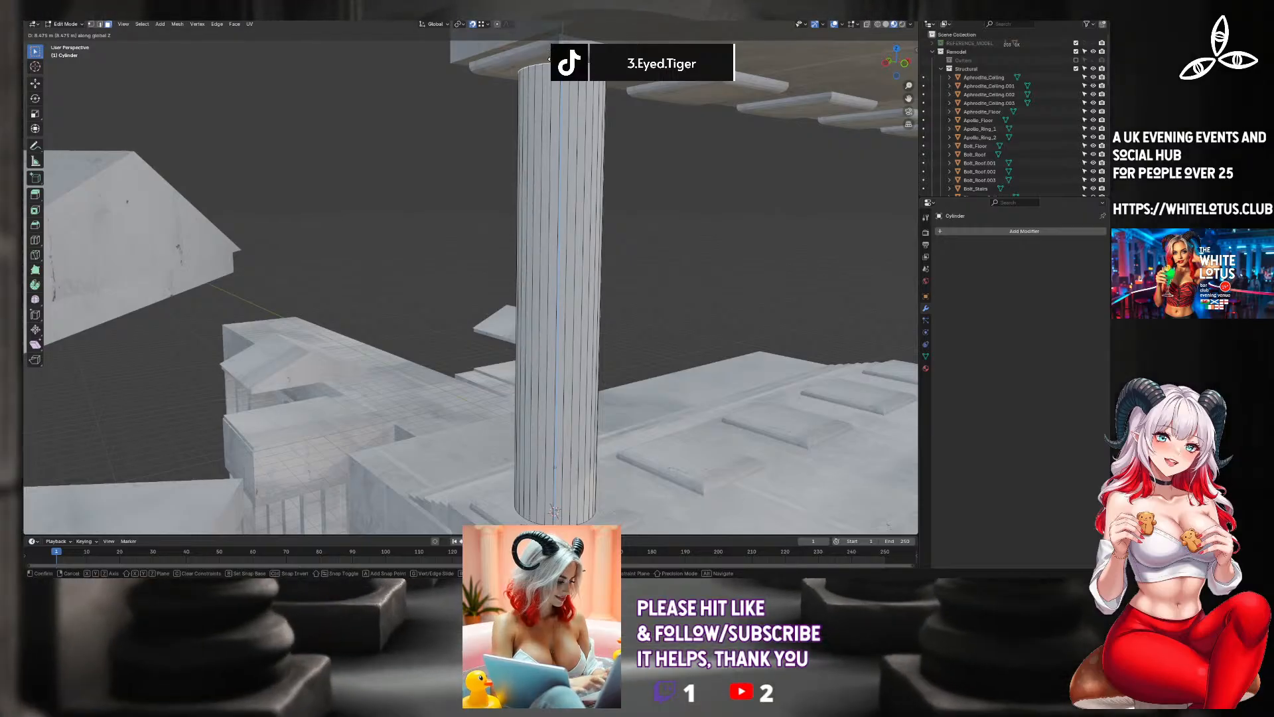
{"action": "left_click", "coordinate": [554, 511]}
{"action": "middle_click_drag", "start_coordinate": [555, 512], "coordinate": [587, 320]}
{"action": "key", "text": "Tab"}
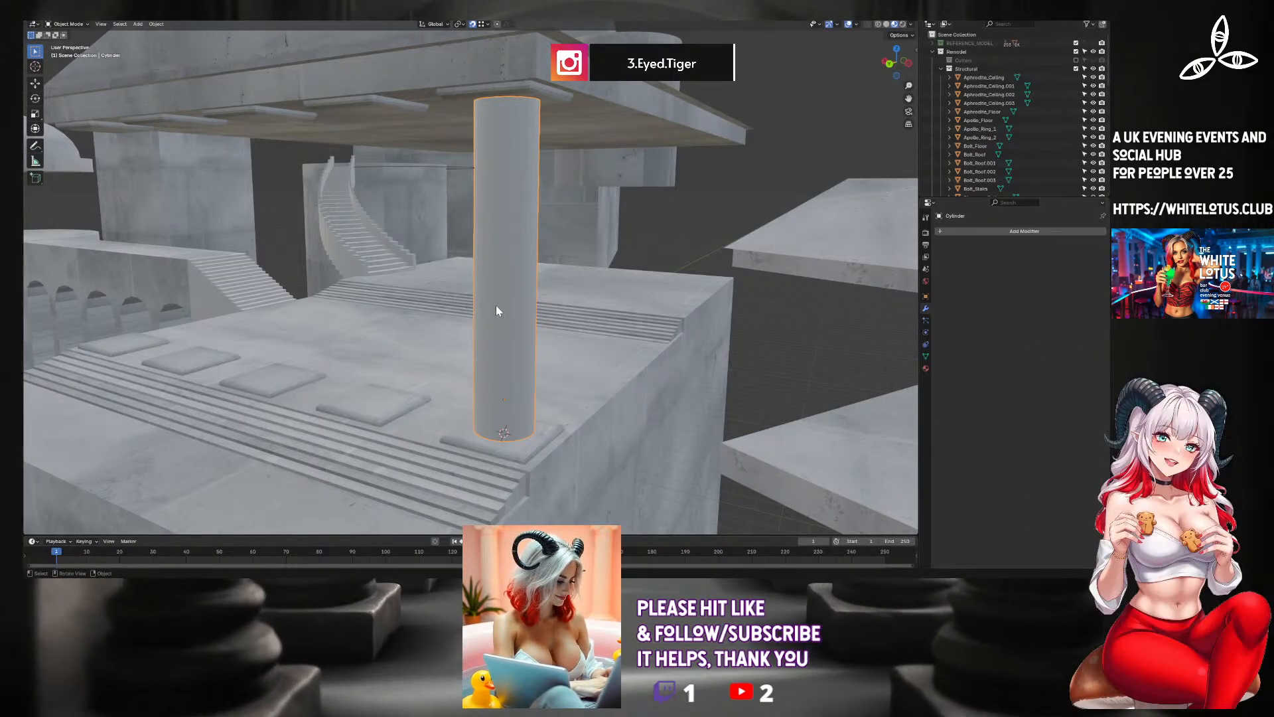
Enter Edit Mode on the column shaft and isolate it in local view.
{"action": "middle_click_drag", "start_coordinate": [496, 306], "coordinate": [840, 380]}
{"action": "scroll", "coordinate": [520, 310], "scroll_direction": "up", "scroll_amount": 3}
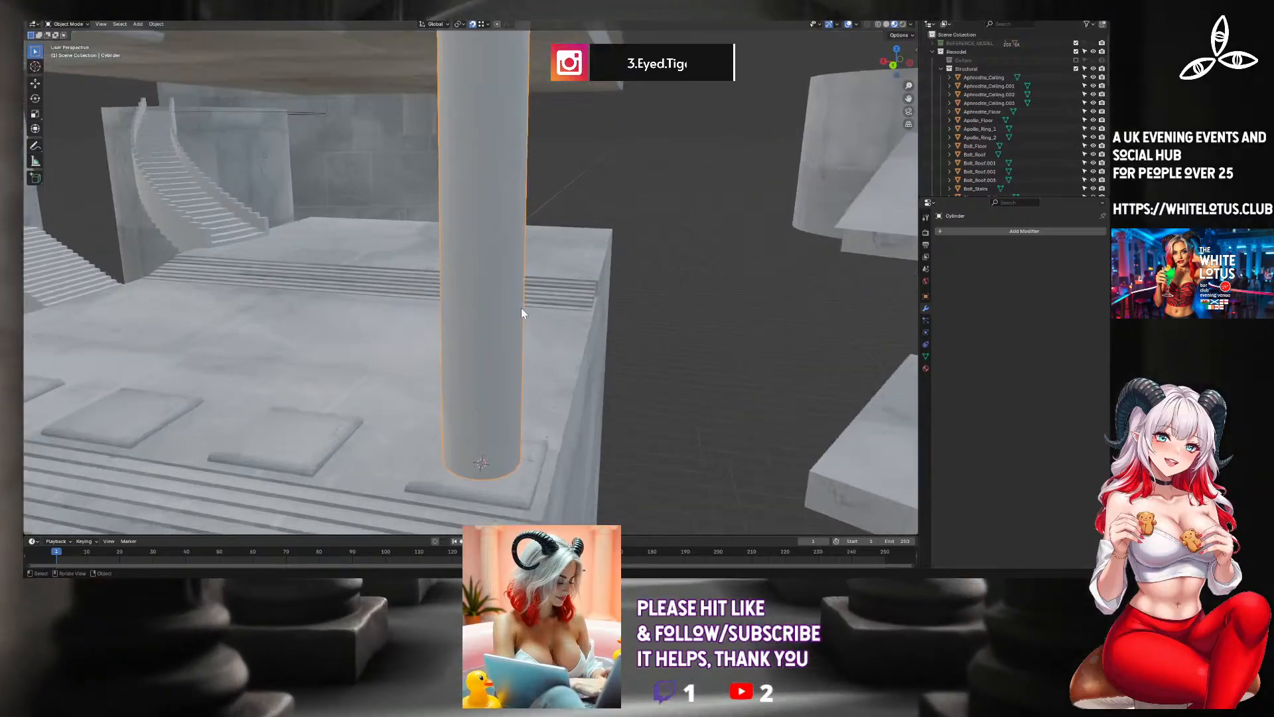
{"action": "key", "text": "Tab"}
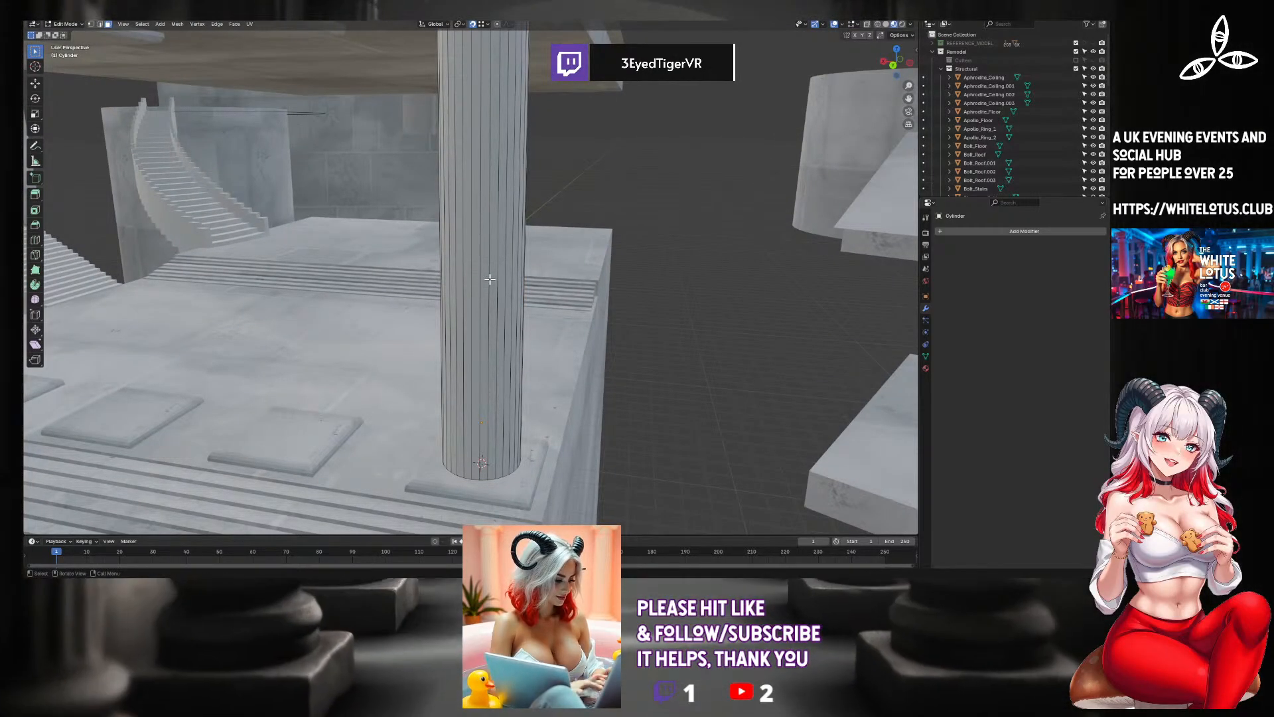
{"action": "middle_click_drag", "start_coordinate": [489, 276], "coordinate": [481, 310]}
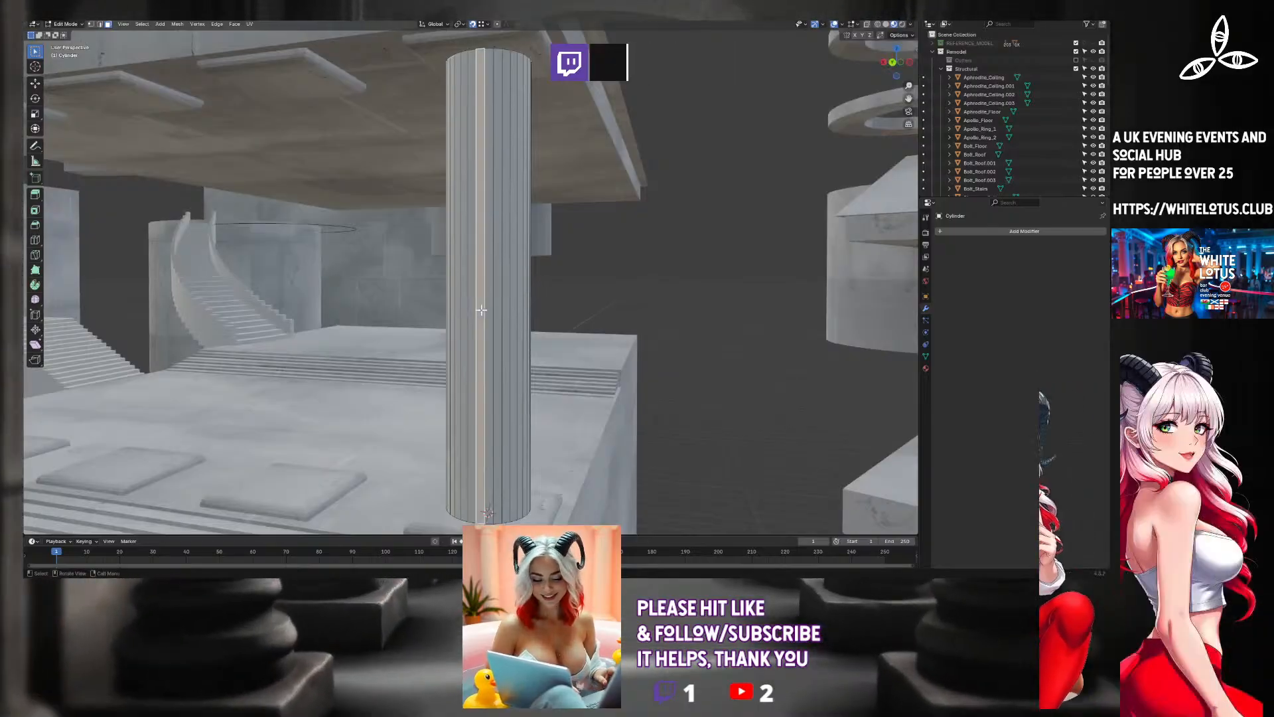
{"action": "key", "text": "KP_Divide"}
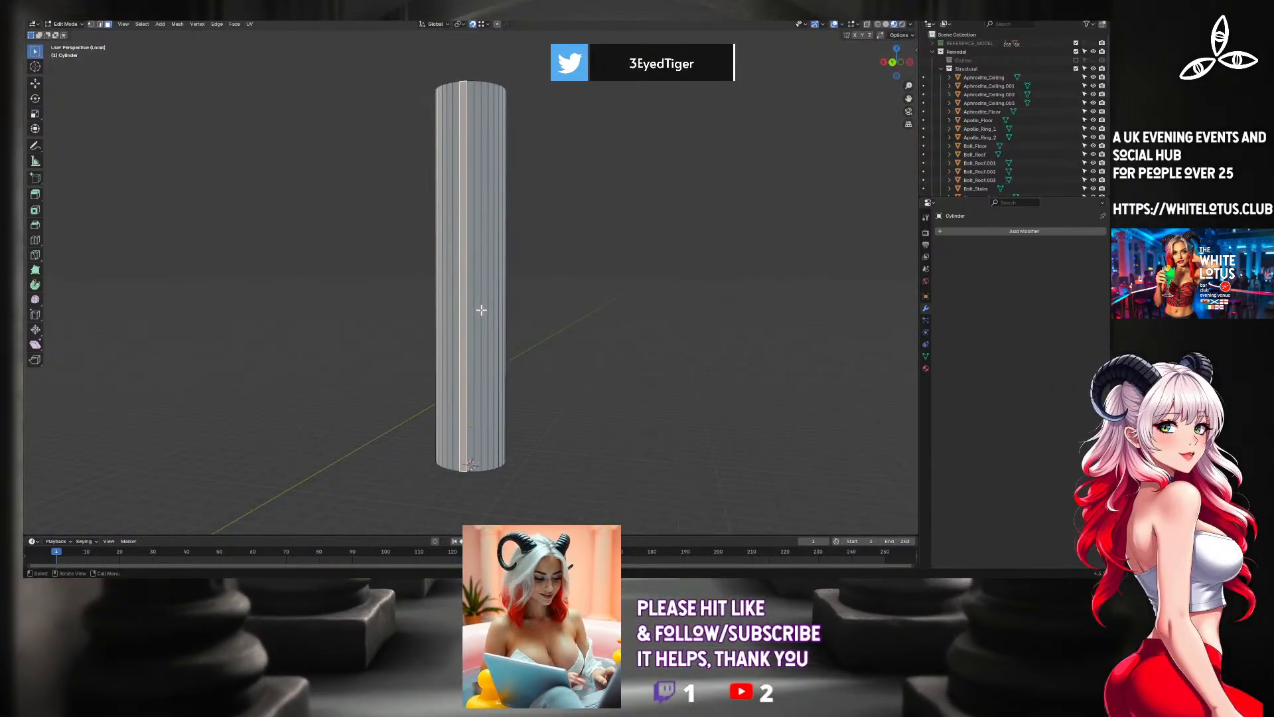
Delete the shaft's bottom and top cap faces using Only Faces, keeping their edges.
{"action": "middle_click_drag", "start_coordinate": [481, 310], "coordinate": [471, 355]}
{"action": "left_click", "coordinate": [470, 358]}
{"action": "key", "text": "x"}
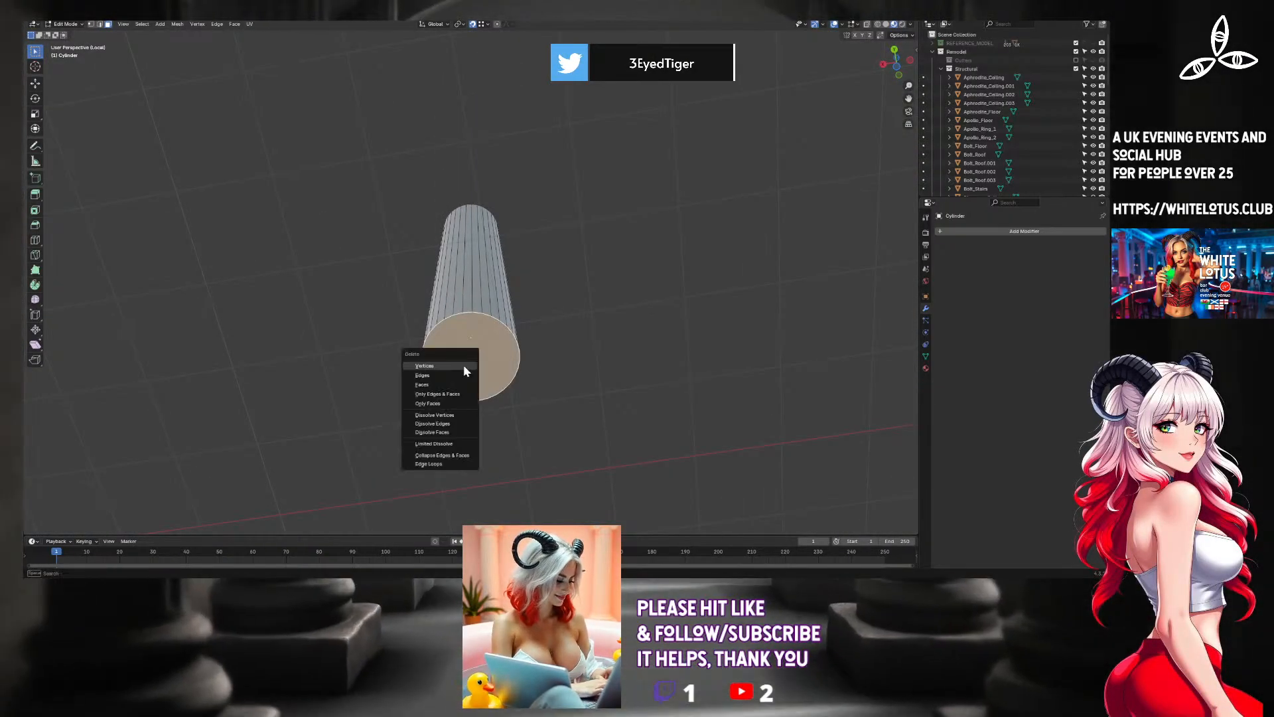
{"action": "left_click", "coordinate": [445, 404]}
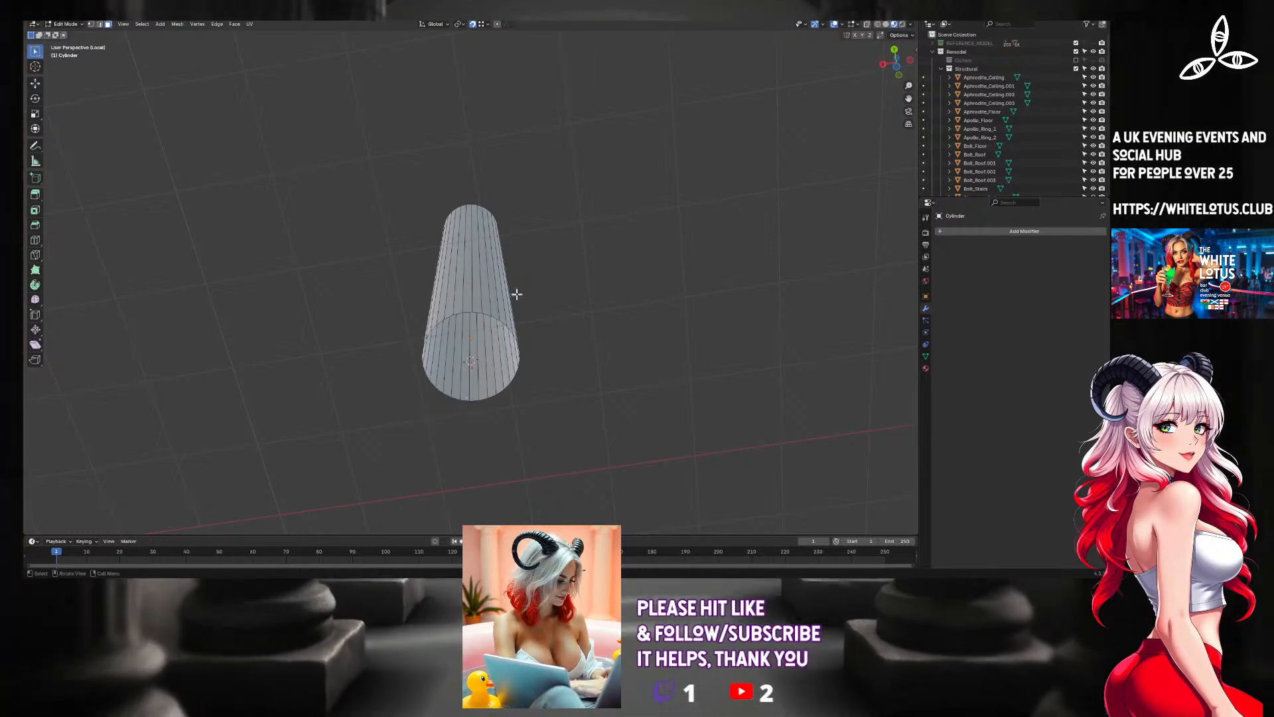
{"action": "middle_click_drag", "start_coordinate": [516, 294], "coordinate": [438, 262]}
{"action": "left_click", "coordinate": [435, 259]}
{"action": "key", "text": "x"}
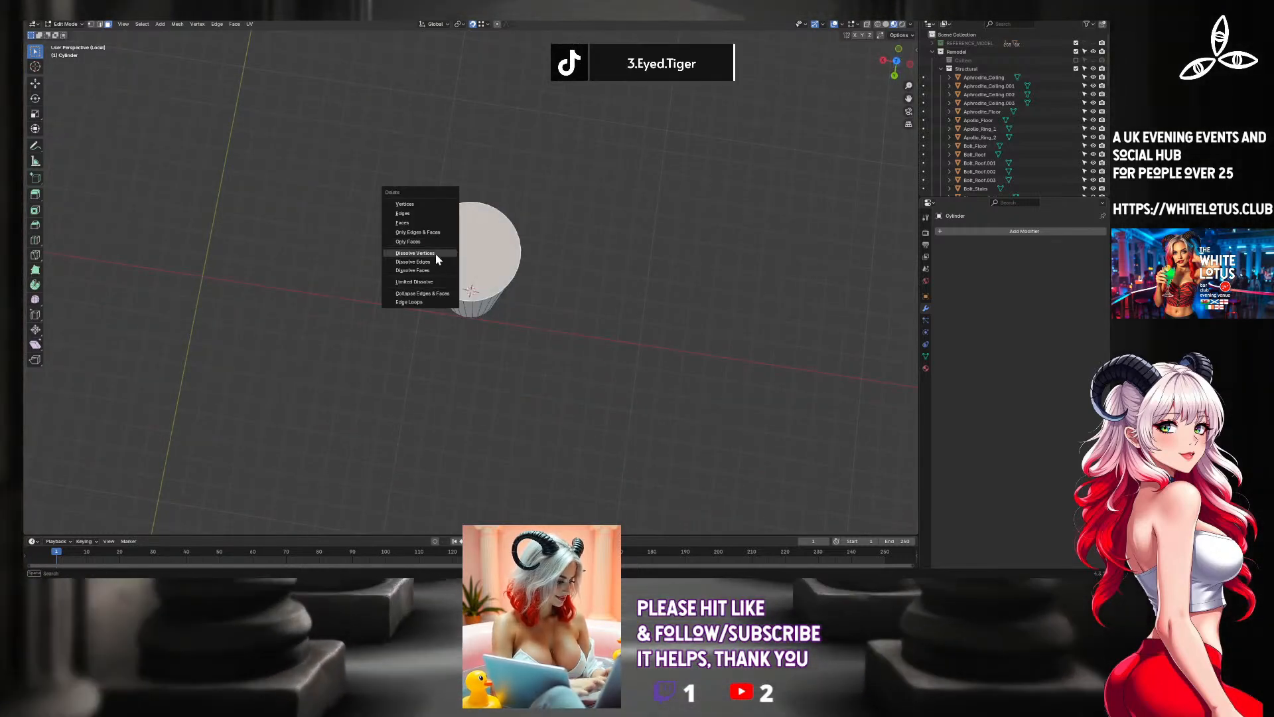
{"action": "left_click", "coordinate": [426, 239]}
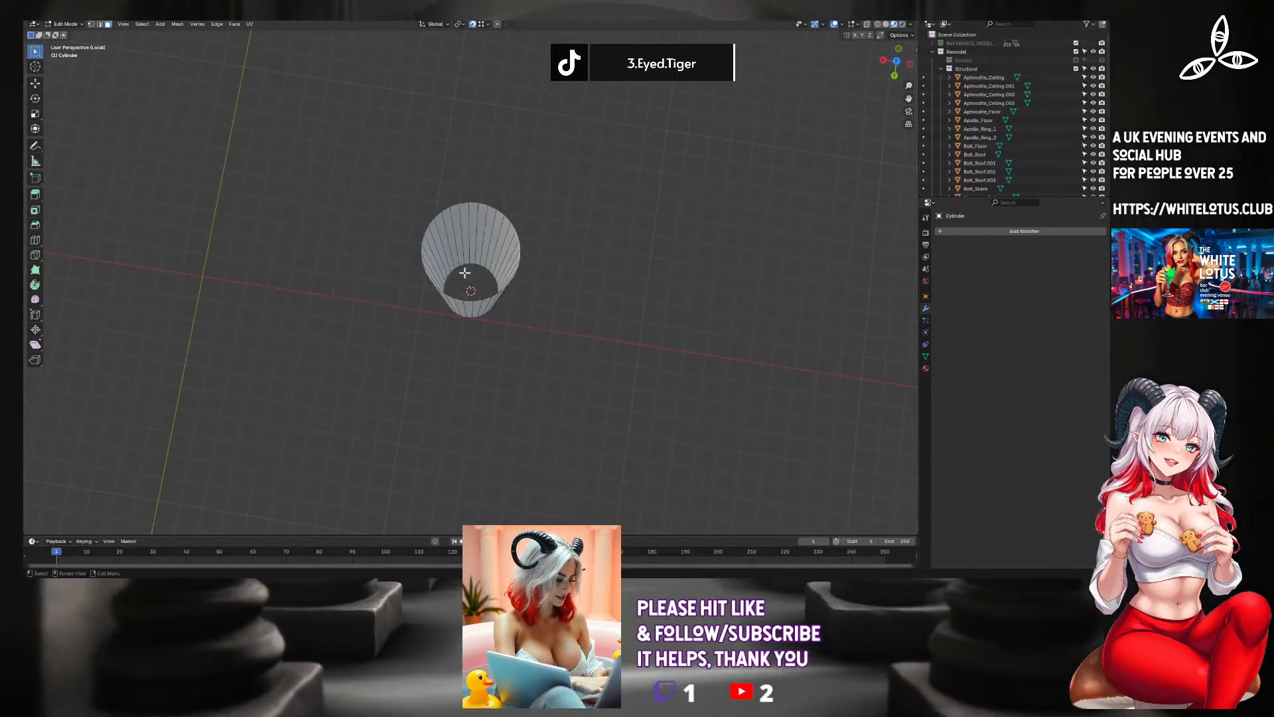
Select the shaft's ring of side faces and add three evenly spaced horizontal loops with Loop Cut and Slide.
{"action": "middle_click_drag", "start_coordinate": [465, 272], "coordinate": [480, 223]}
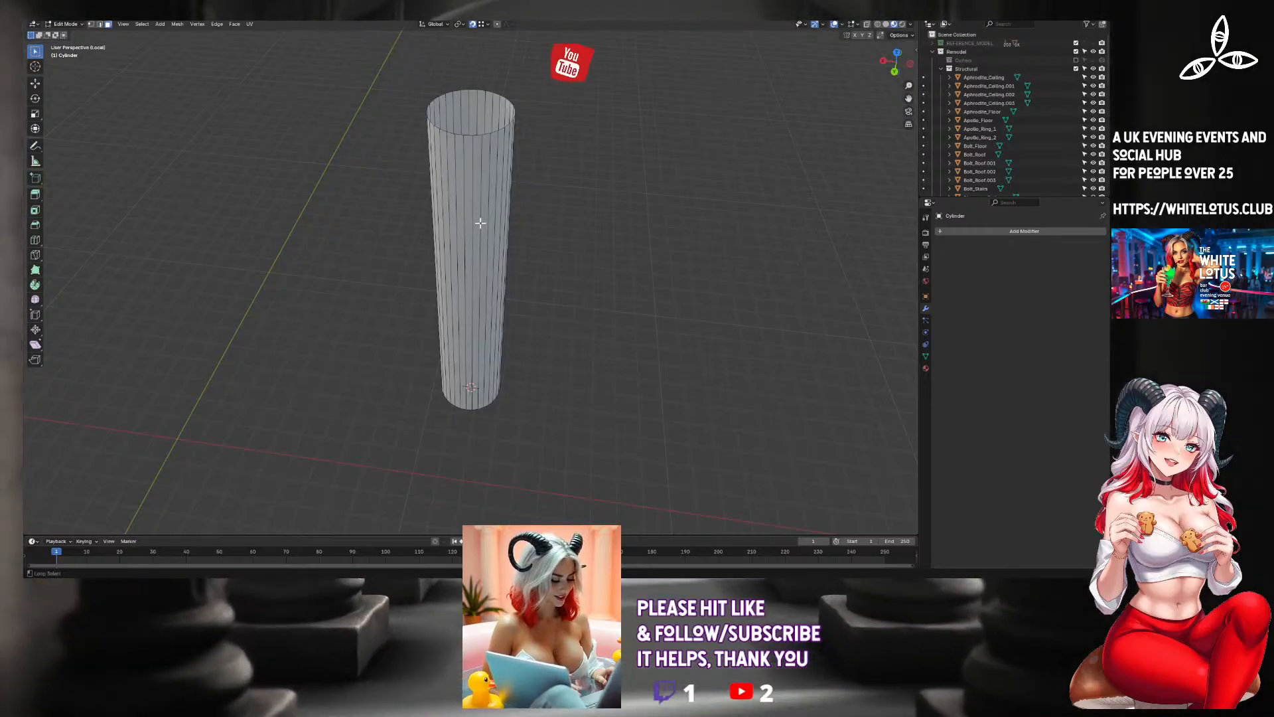
{"action": "left_click", "coordinate": [482, 224], "text": "alt"}
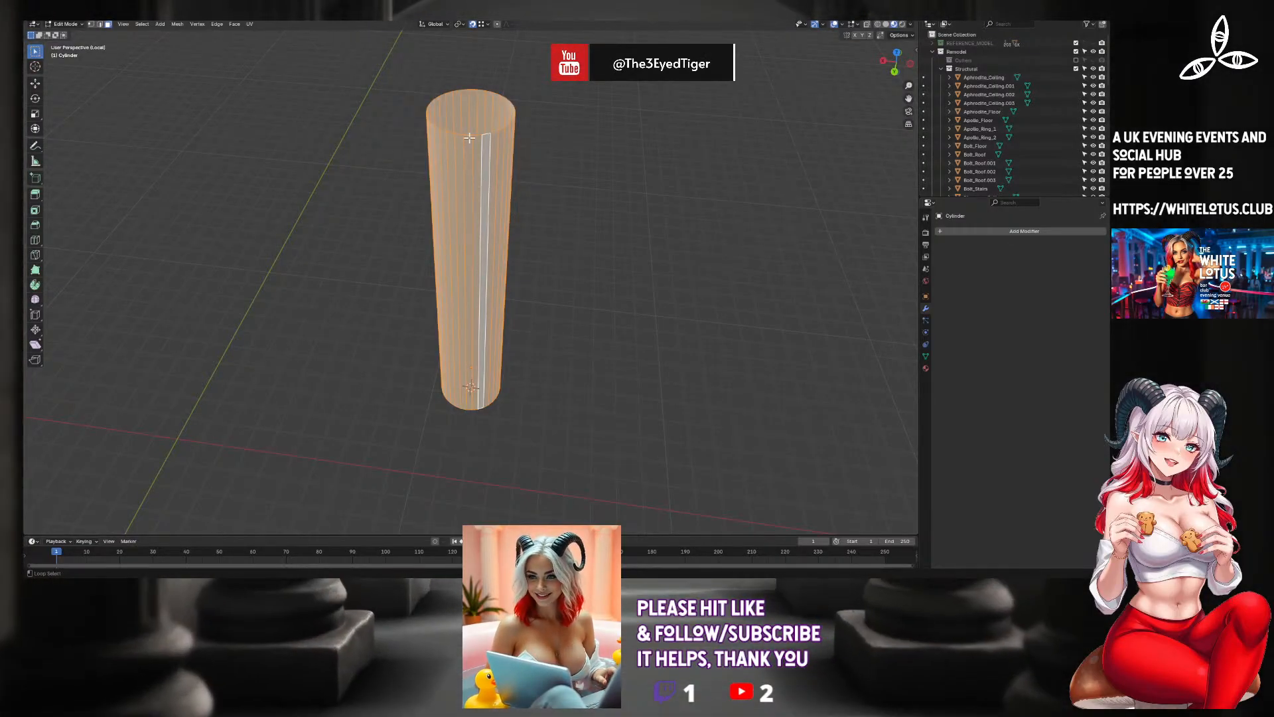
{"action": "middle_click_drag", "start_coordinate": [485, 185], "coordinate": [462, 115]}
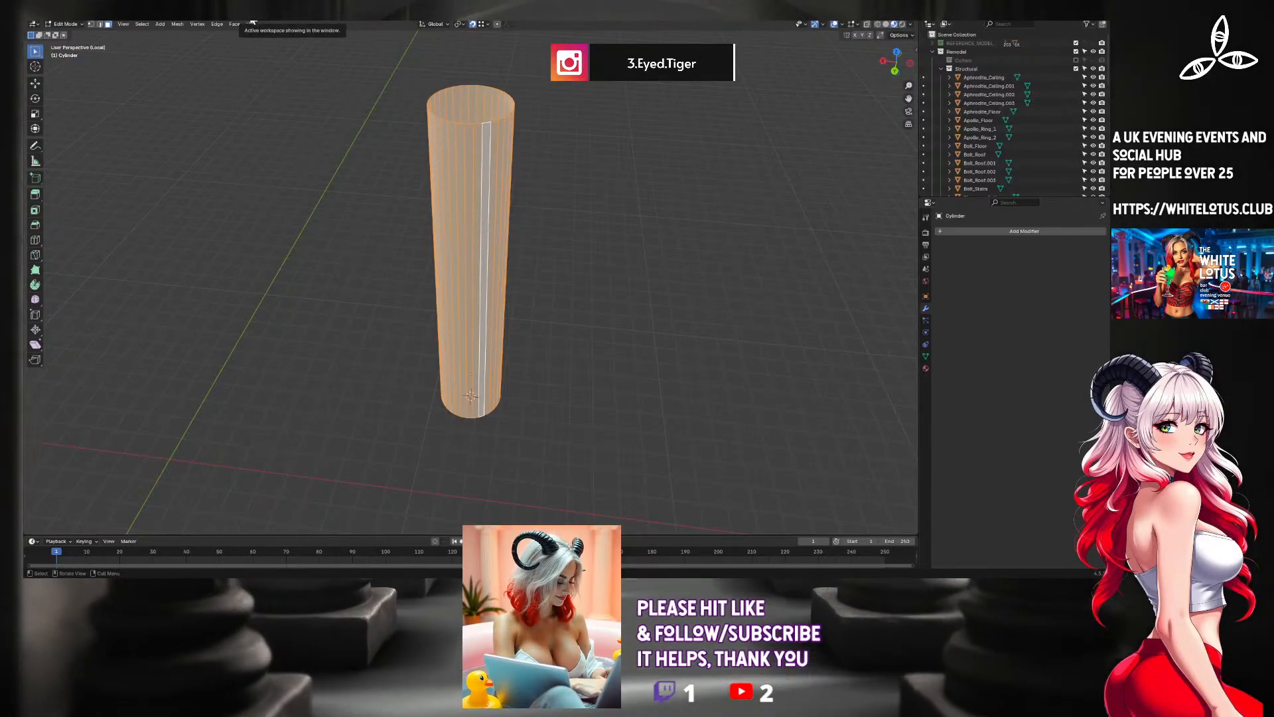
{"action": "middle_click_drag", "start_coordinate": [308, 110], "coordinate": [319, 77]}
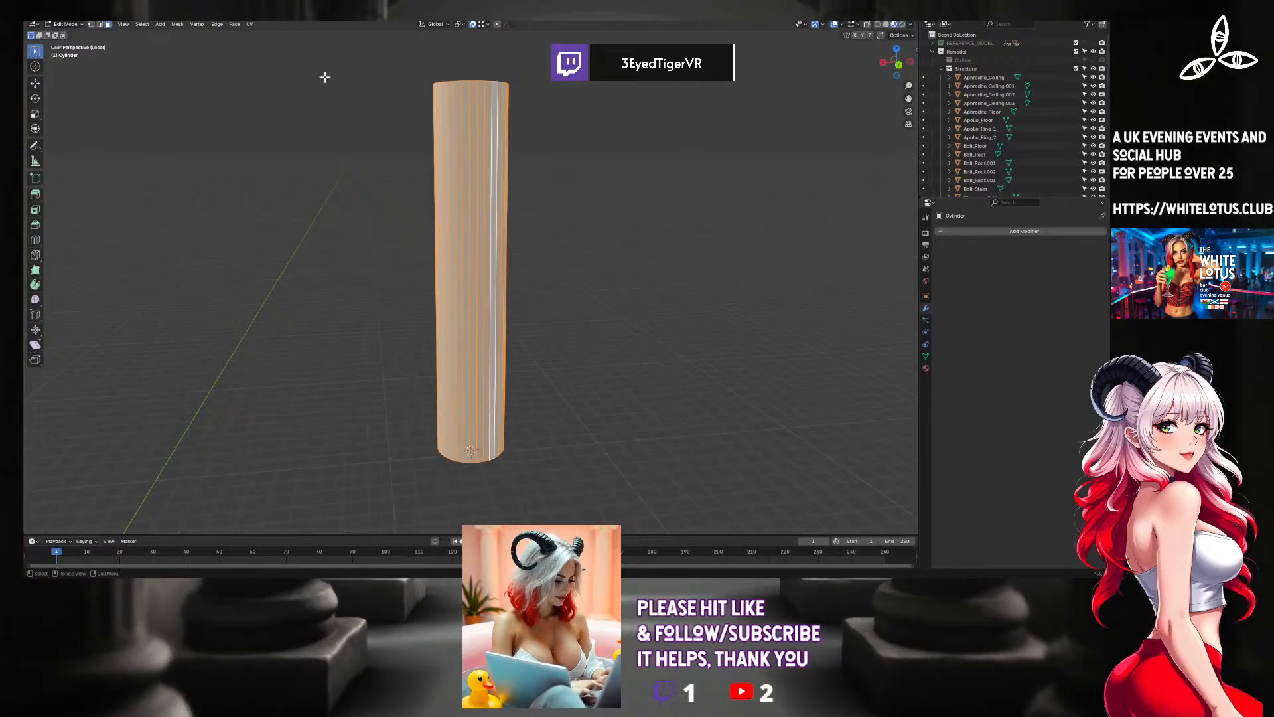
{"action": "key", "text": "F3"}
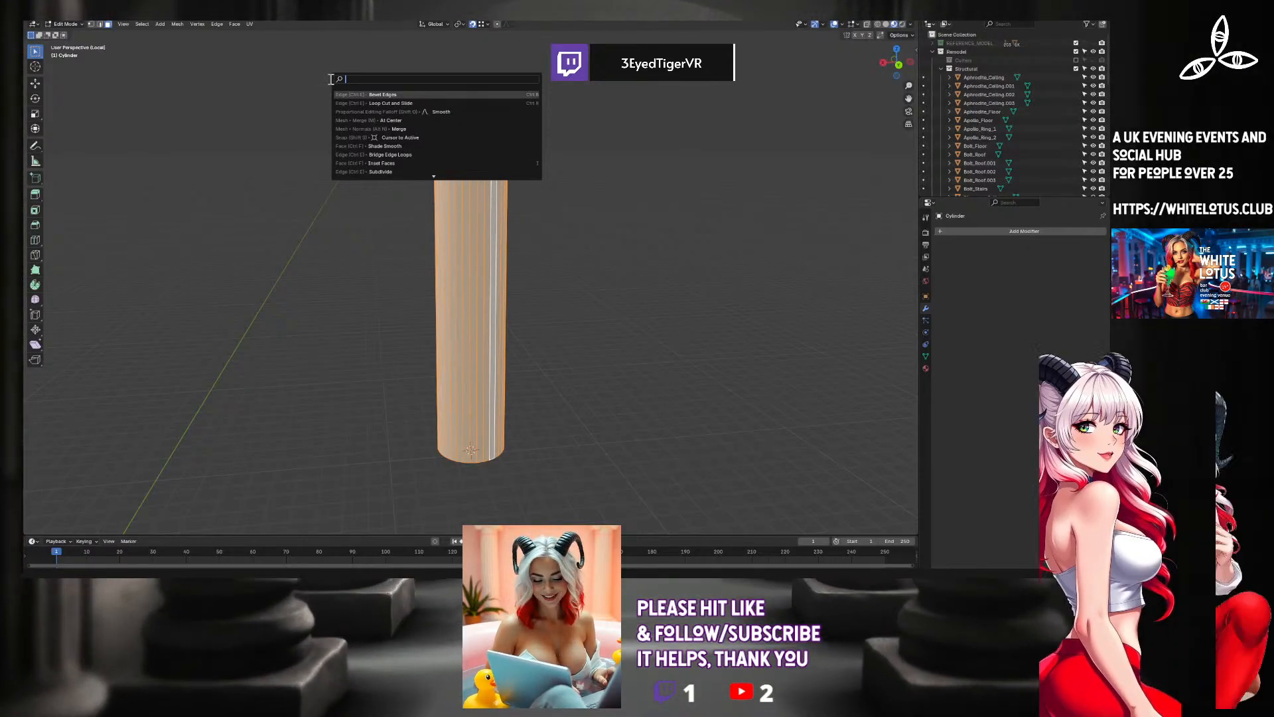
{"action": "key", "text": "Escape"}
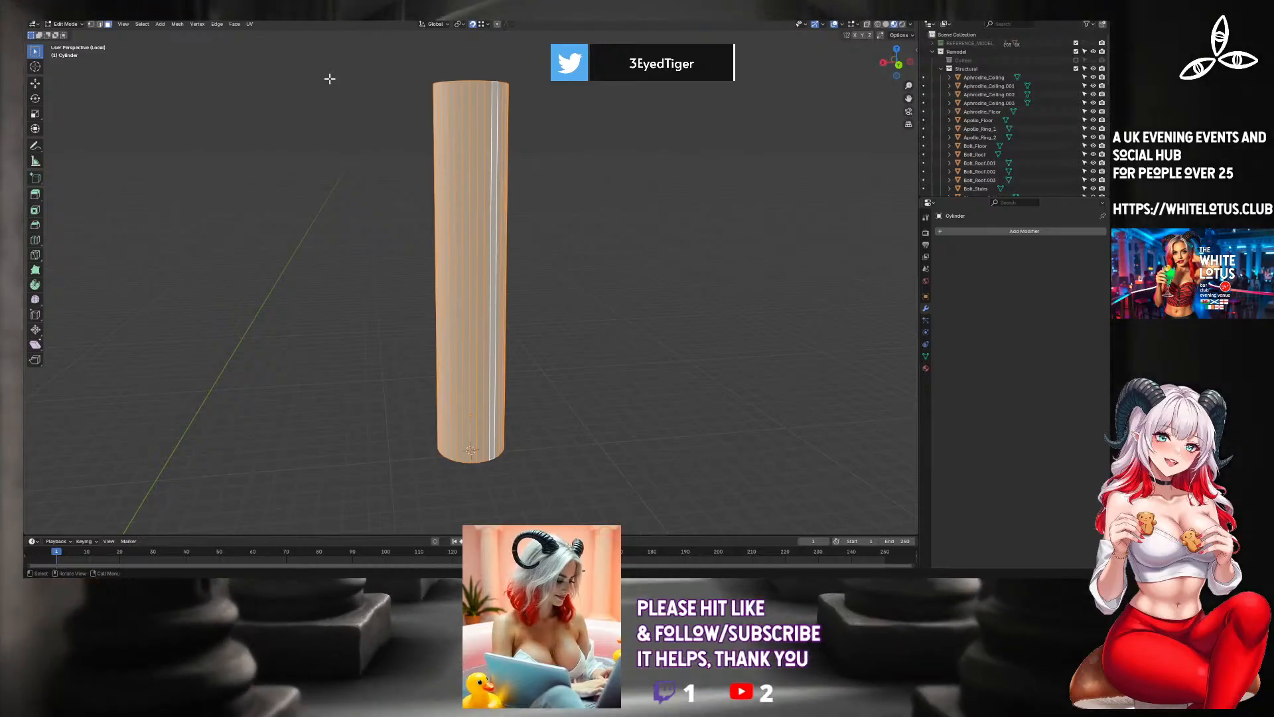
{"action": "key", "text": "F3"}
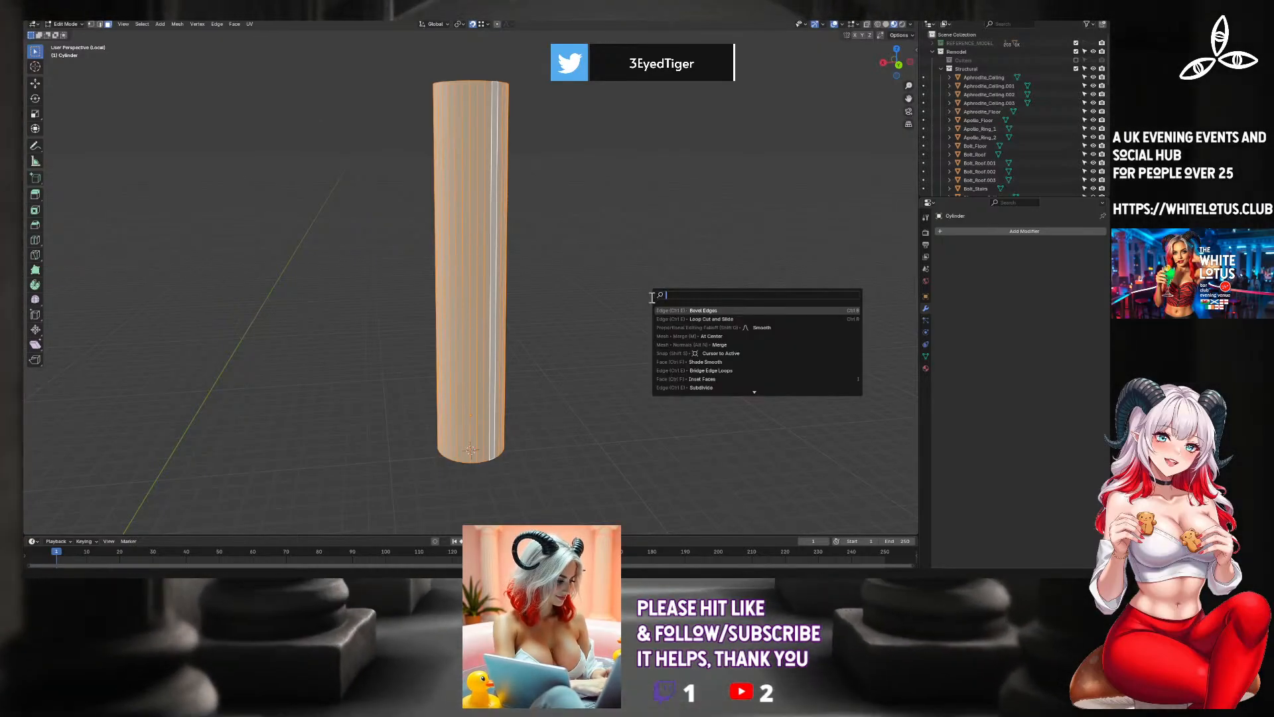
{"action": "left_click", "coordinate": [674, 318]}
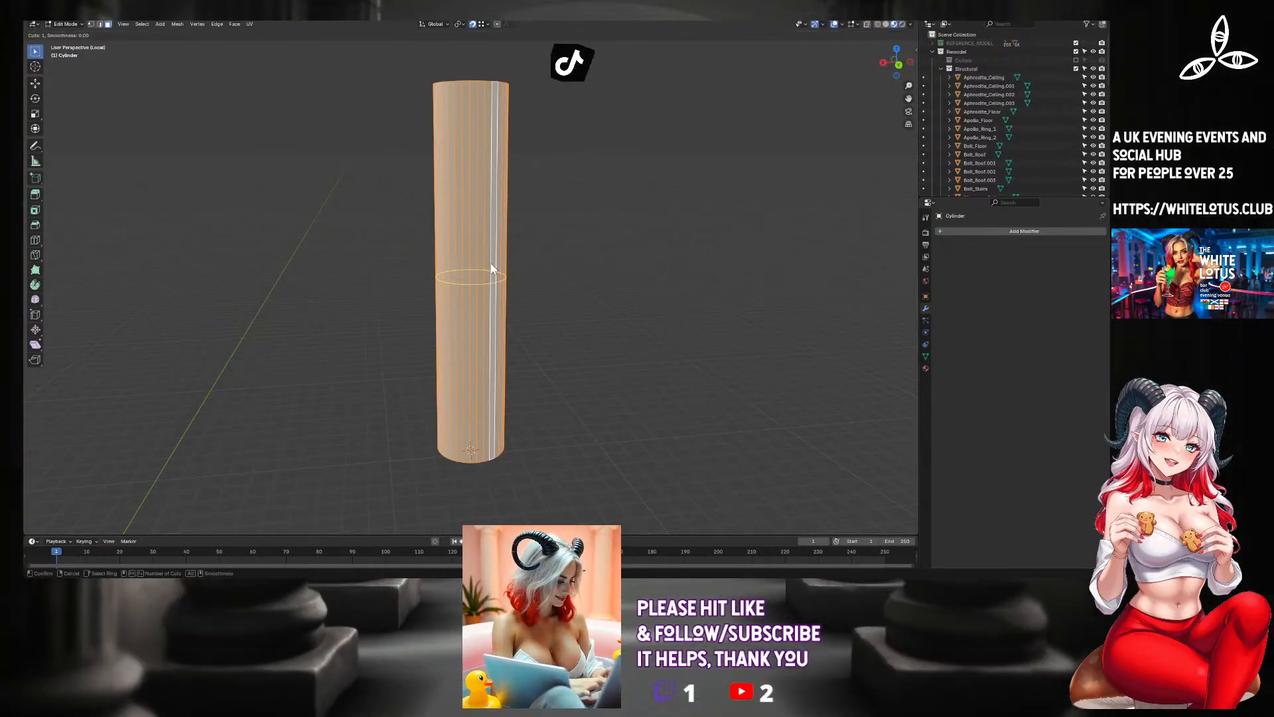
{"action": "scroll", "coordinate": [491, 264], "scroll_direction": "up", "scroll_amount": 1}
{"action": "scroll", "coordinate": [491, 268], "scroll_direction": "up", "scroll_amount": 1}
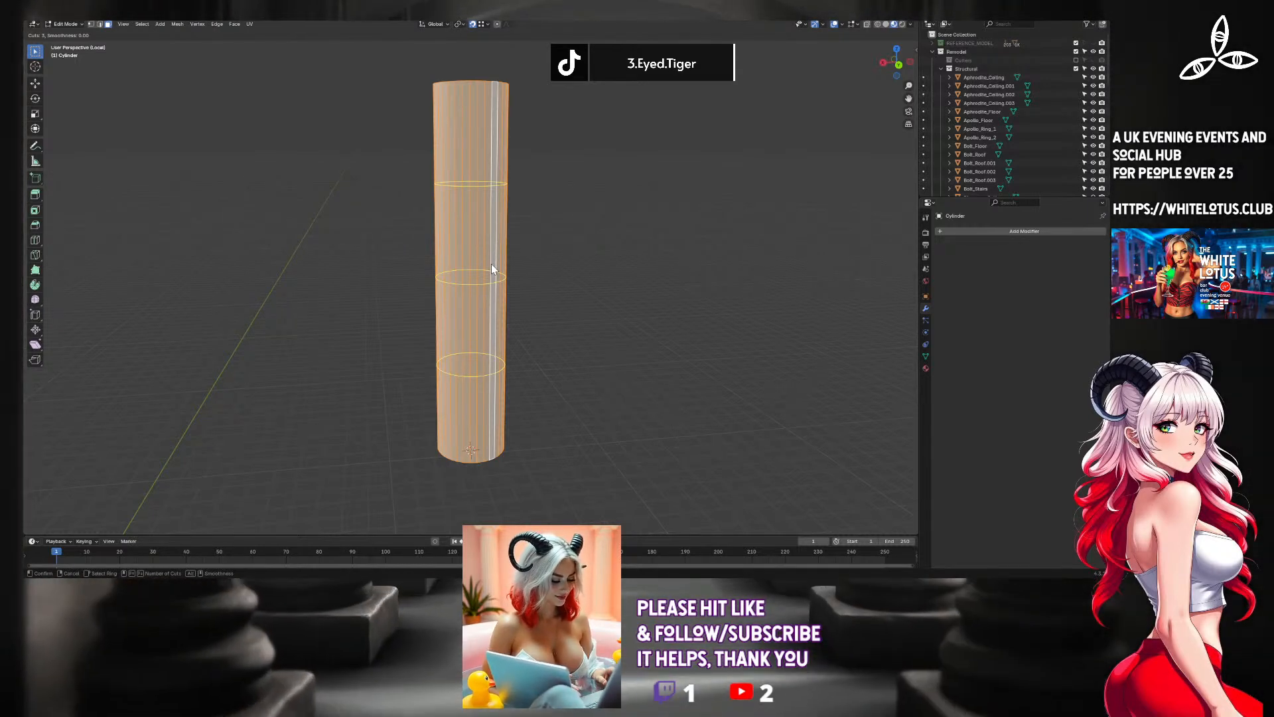
{"action": "left_click", "coordinate": [491, 268]}
{"action": "right_click", "coordinate": [491, 264]}
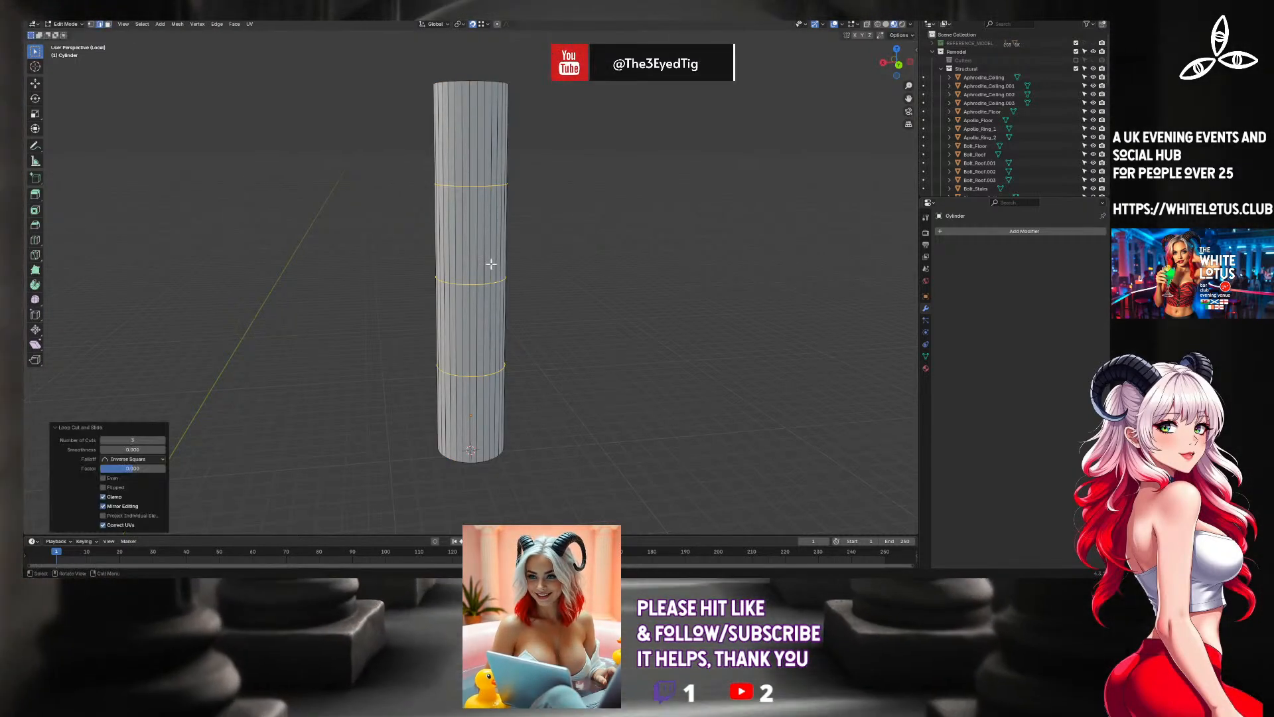
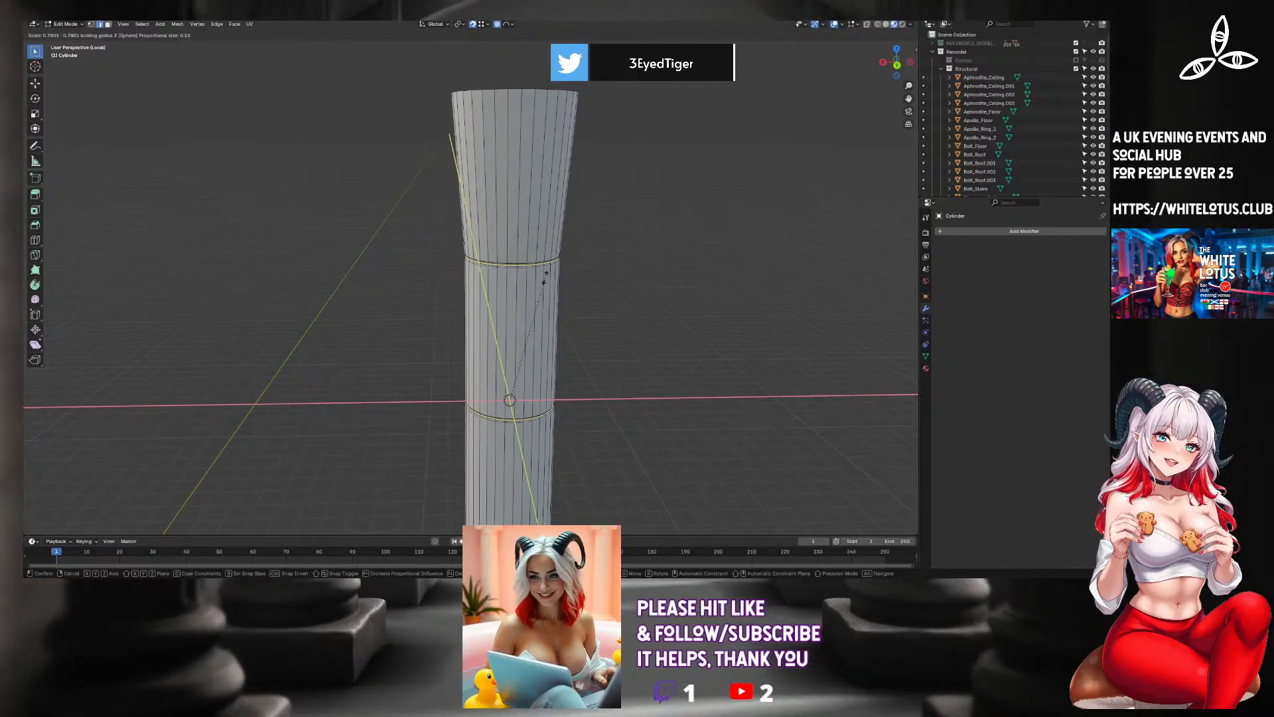
Turn off proportional editing and scale the middle loop of each groove inward to about 0.945 in X and Y, excluding Z.
{"action": "left_click", "coordinate": [571, 275]}
{"action": "scroll", "coordinate": [555, 272], "scroll_direction": "up", "scroll_amount": 5}
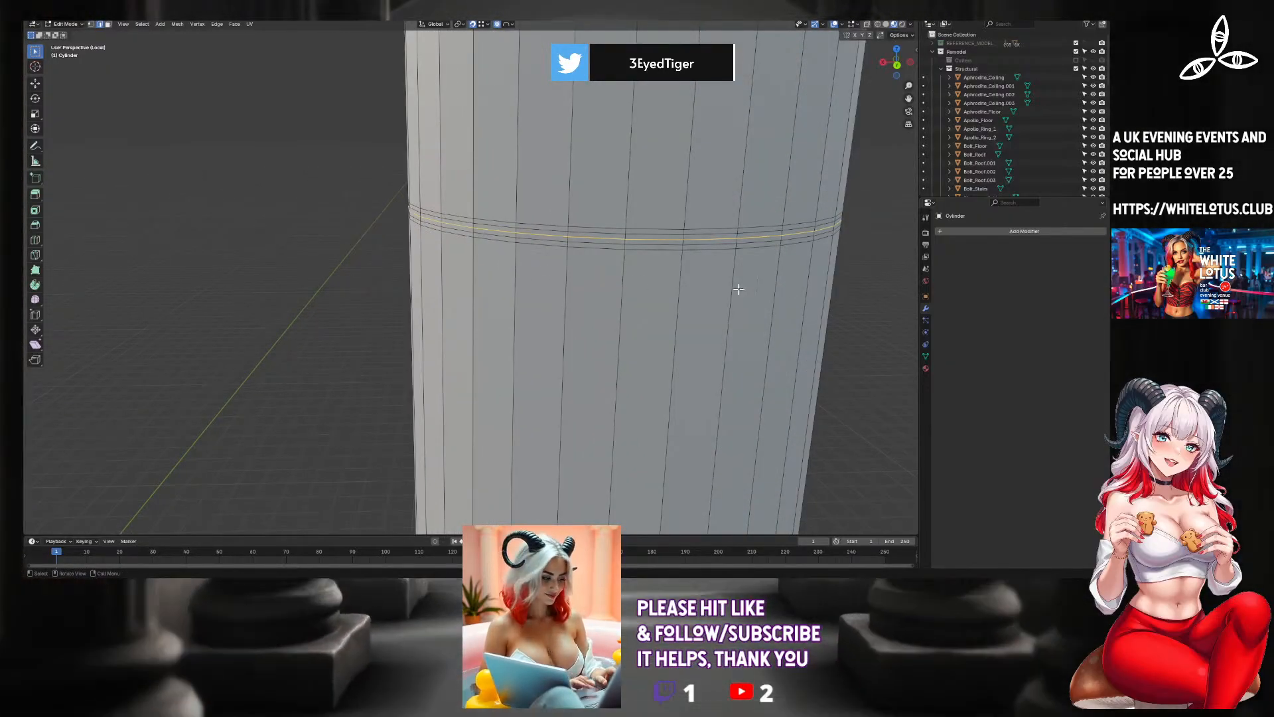
{"action": "left_click", "coordinate": [496, 24]}
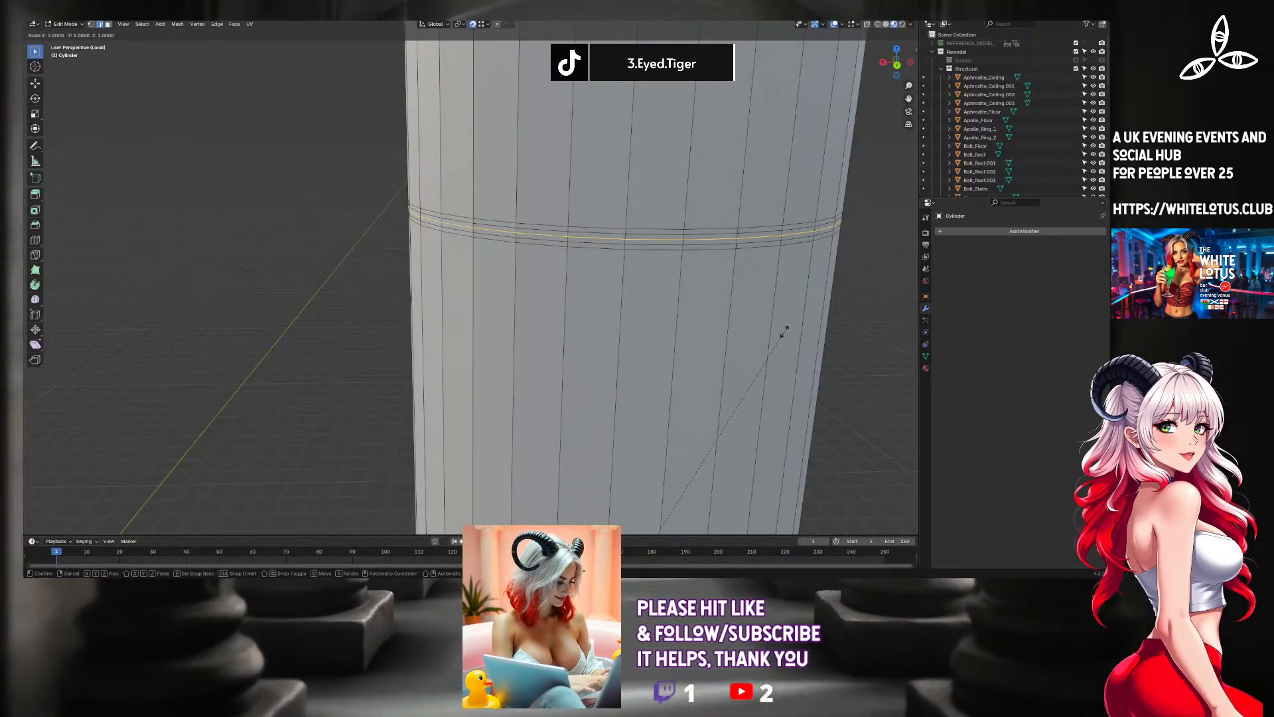
{"action": "key", "text": "z"}
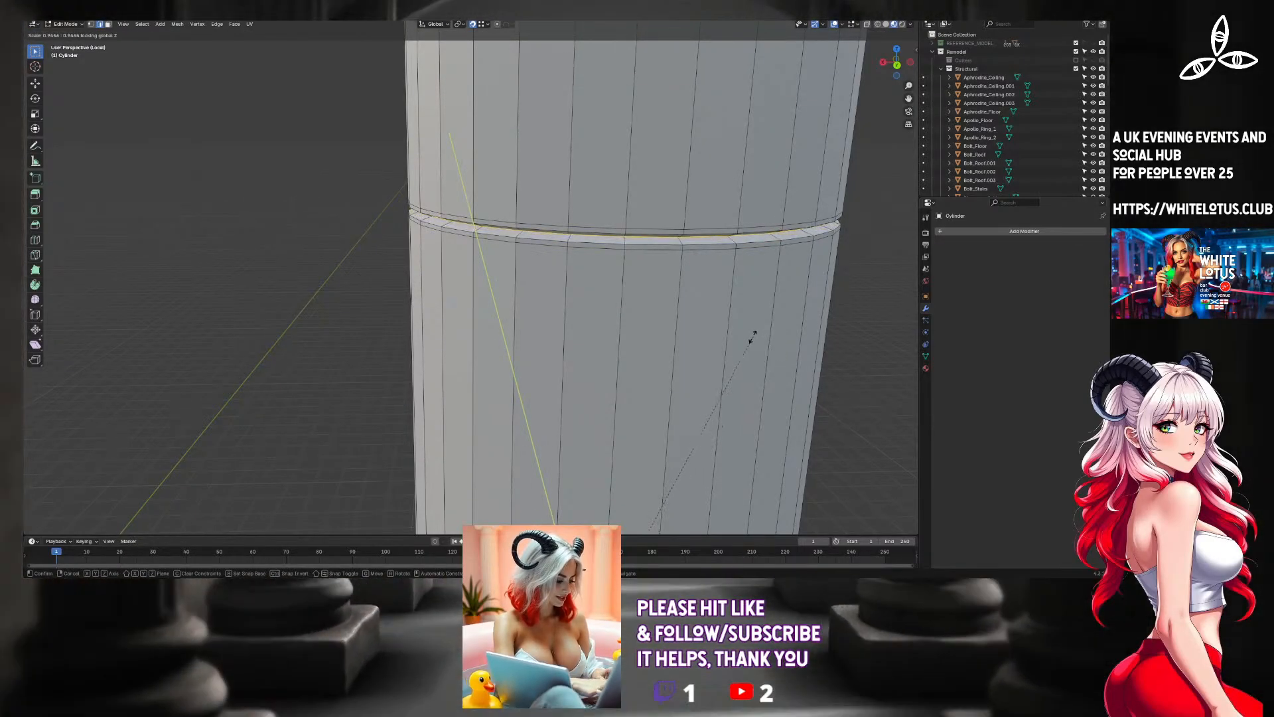
{"action": "left_click", "coordinate": [751, 337]}
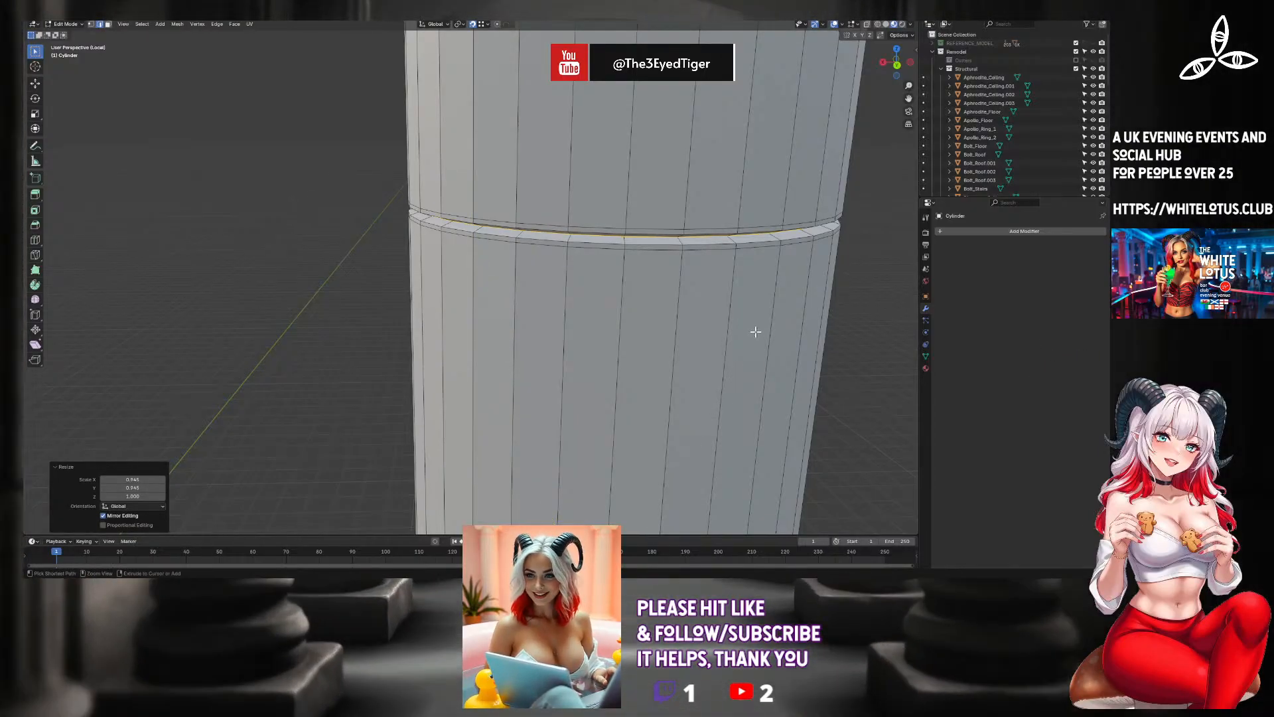
Grow the selection to the adjoining groove faces, scale them inward to about 0.97 excluding Z, and return to Object Mode.
{"action": "key", "text": "ctrl+KP_Add"}
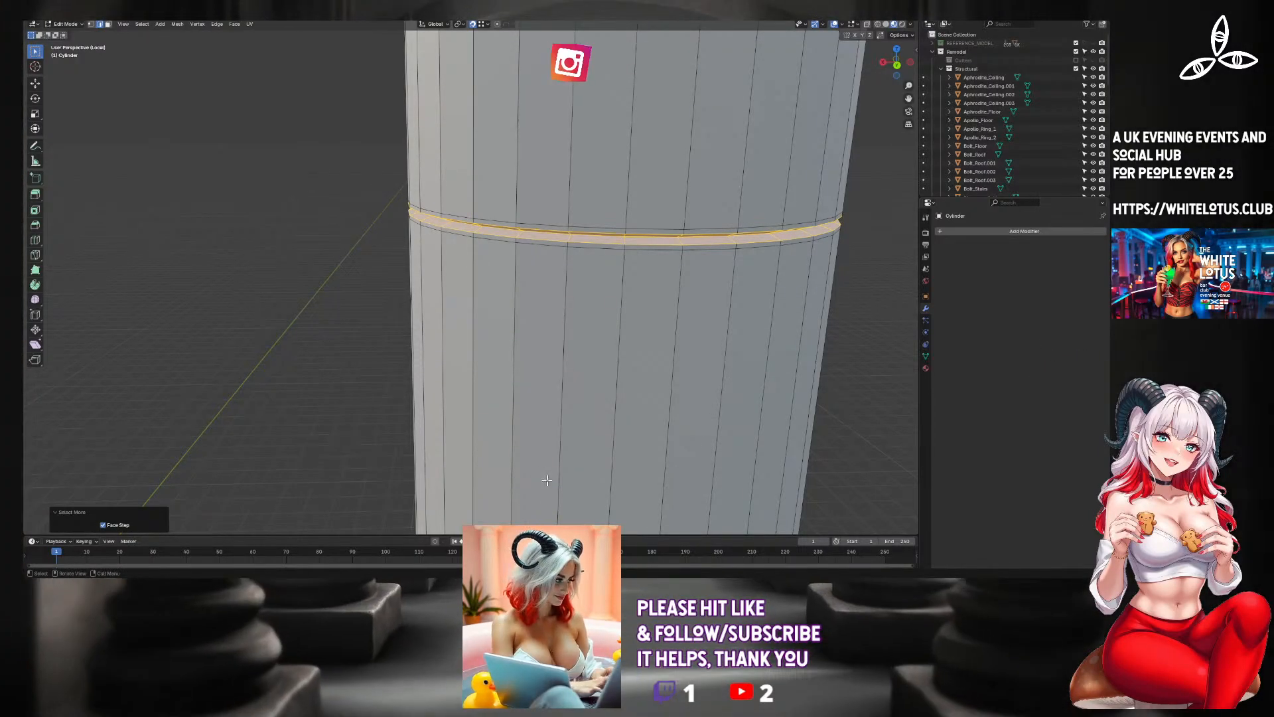
{"action": "middle_click_drag", "start_coordinate": [556, 438], "coordinate": [574, 413]}
{"action": "scroll", "coordinate": [550, 422], "scroll_direction": "down", "scroll_amount": 2}
{"action": "scroll", "coordinate": [573, 414], "scroll_direction": "up", "scroll_amount": 2}
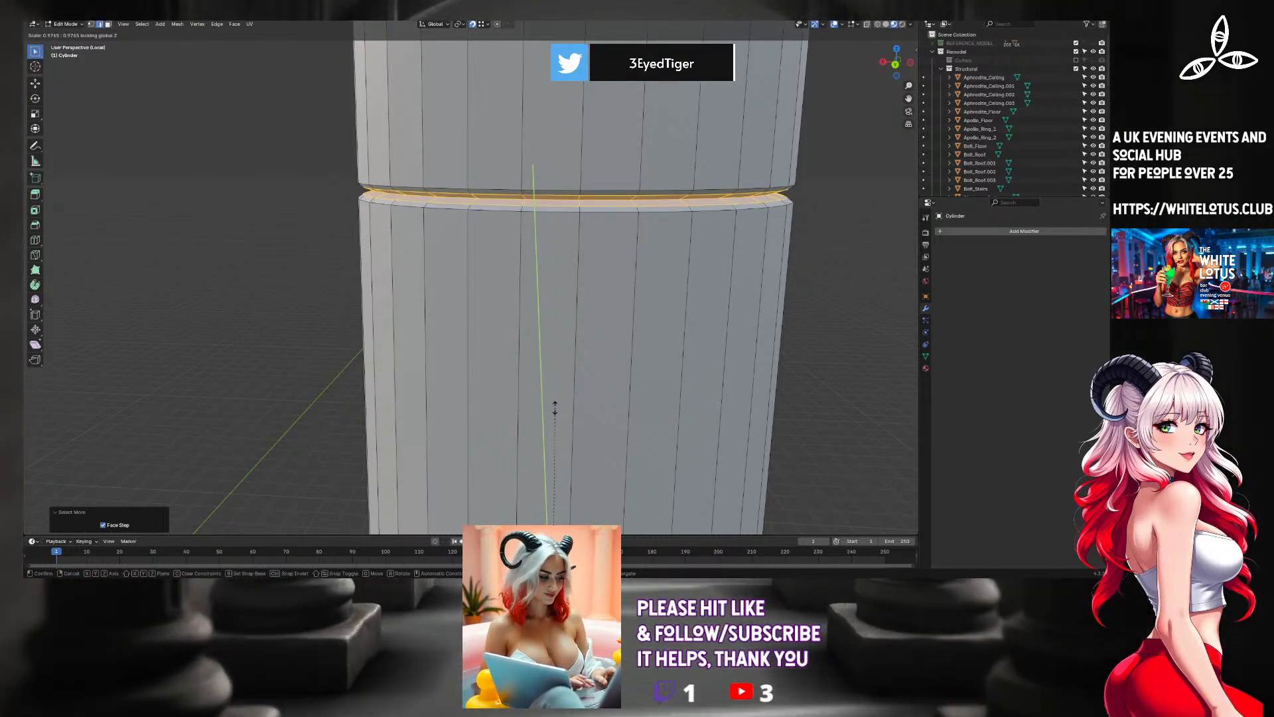
{"action": "left_click", "coordinate": [555, 408]}
{"action": "key", "text": "Tab"}
{"action": "middle_click_drag", "start_coordinate": [526, 442], "coordinate": [515, 270]}
{"action": "scroll", "coordinate": [527, 454], "scroll_direction": "down", "scroll_amount": 6}
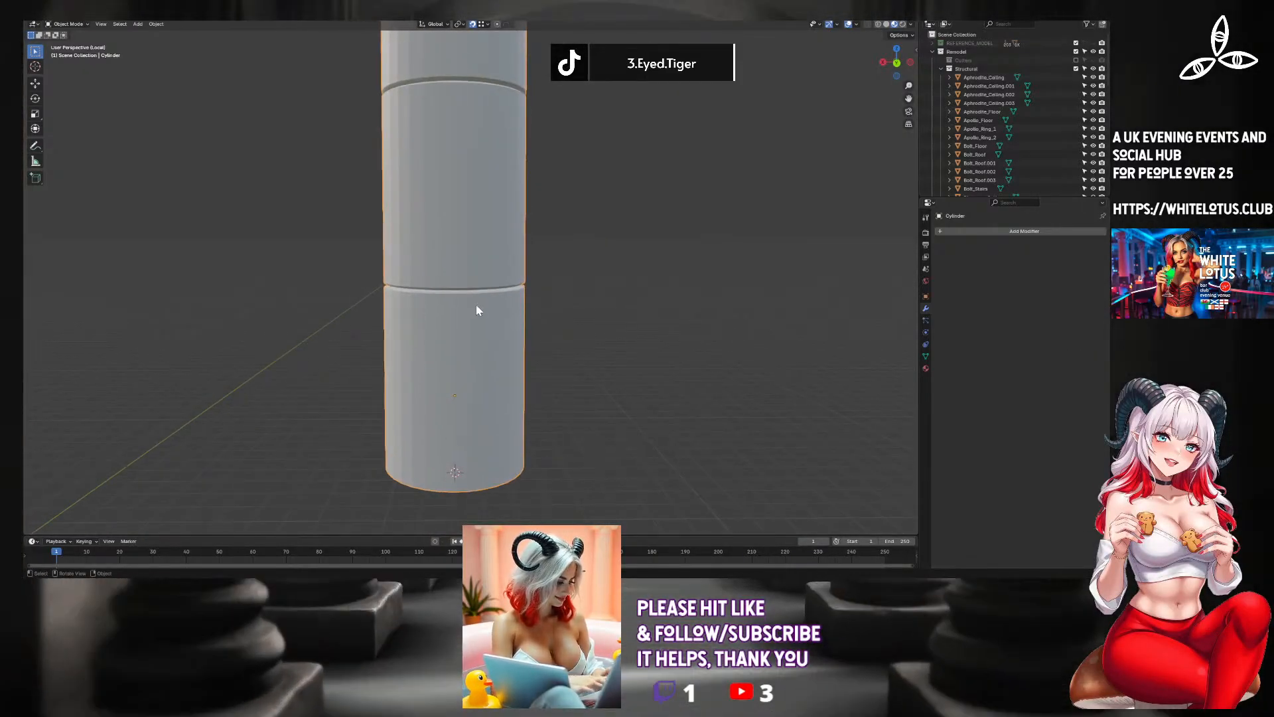
In Edit Mode, switch to face selection and select the full rings of side faces on three column sections from the bottom up.
{"action": "key", "text": "Tab"}
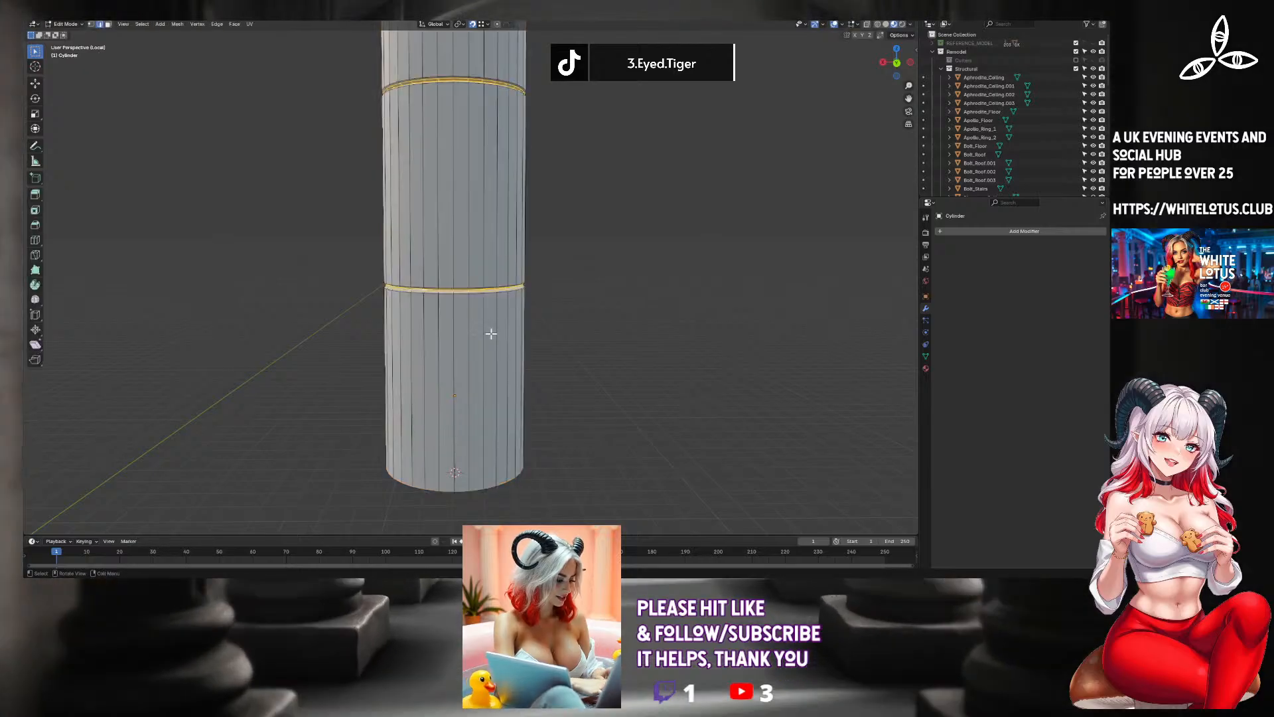
{"action": "left_click", "coordinate": [478, 360], "text": "alt"}
{"action": "left_click", "coordinate": [472, 359], "text": "alt"}
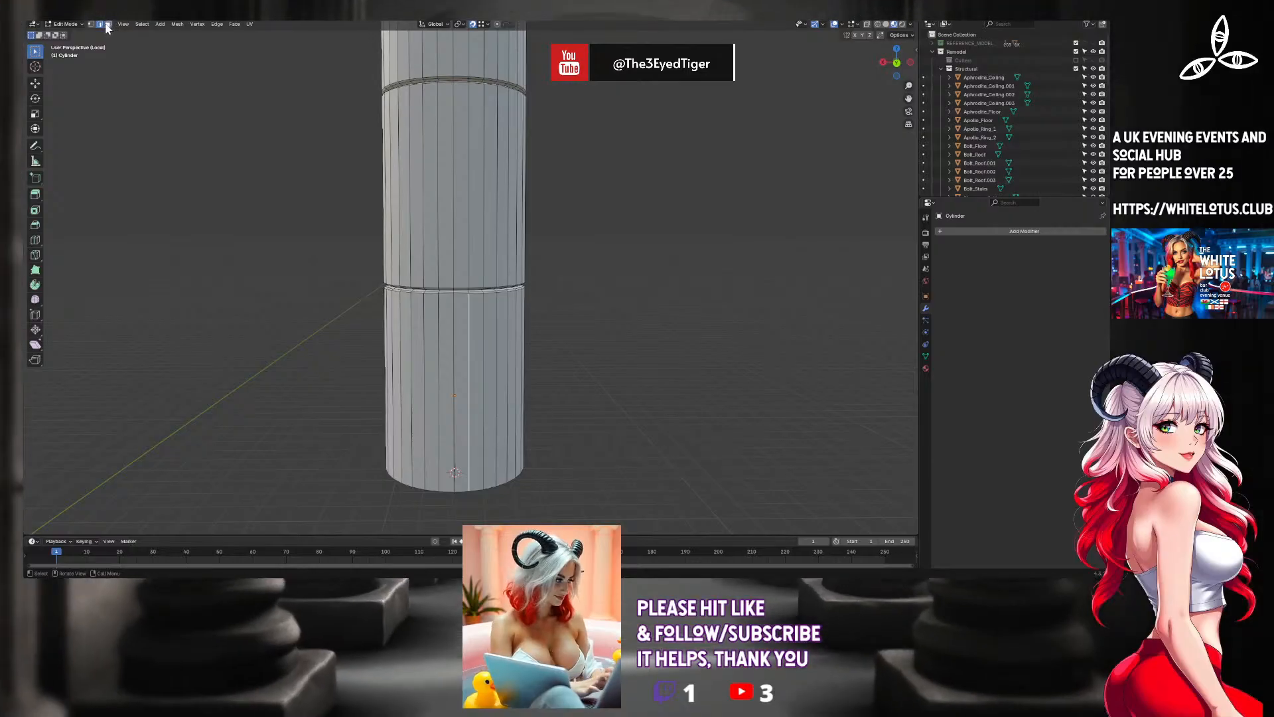
{"action": "left_click", "coordinate": [473, 375]}
{"action": "left_click", "coordinate": [472, 375], "text": "shift"}
{"action": "left_click", "coordinate": [472, 376], "text": "alt+shift"}
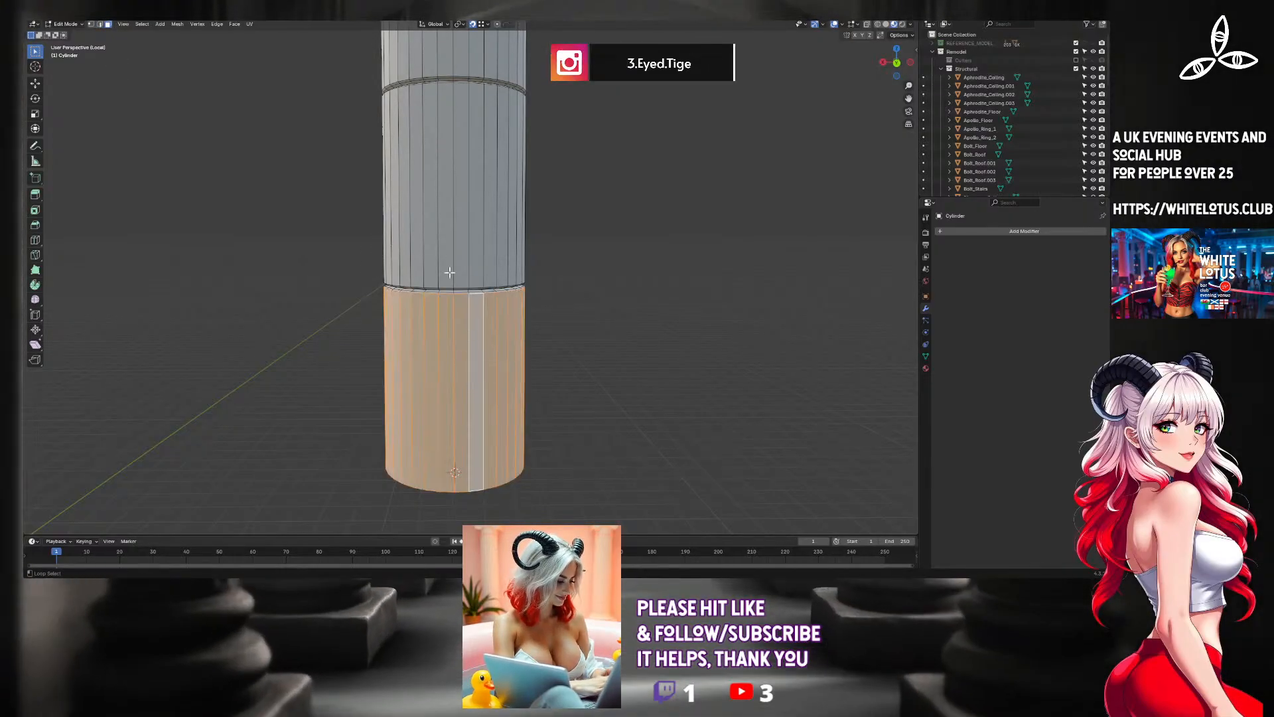
{"action": "left_click", "coordinate": [438, 243], "text": "alt+shift"}
{"action": "left_click", "coordinate": [446, 44], "text": "alt+shift"}
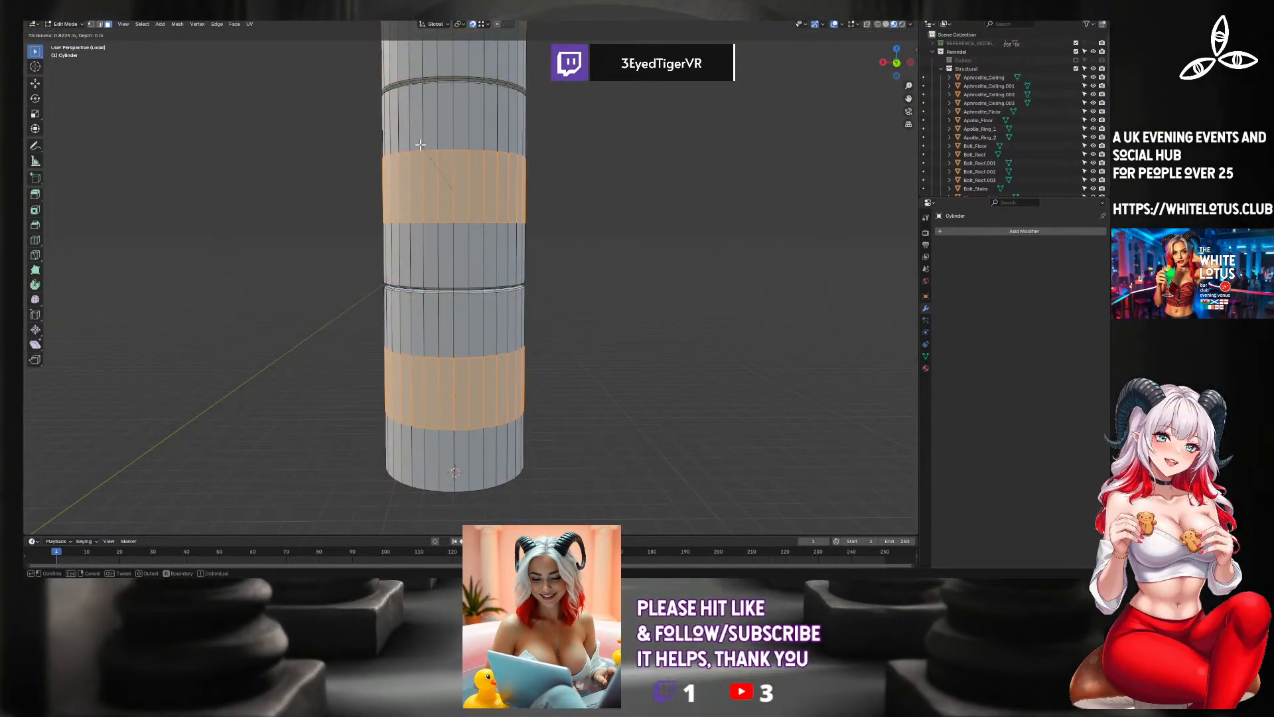
{"action": "left_click", "coordinate": [555, 156]}
{"action": "key", "text": "ctrl+l"}
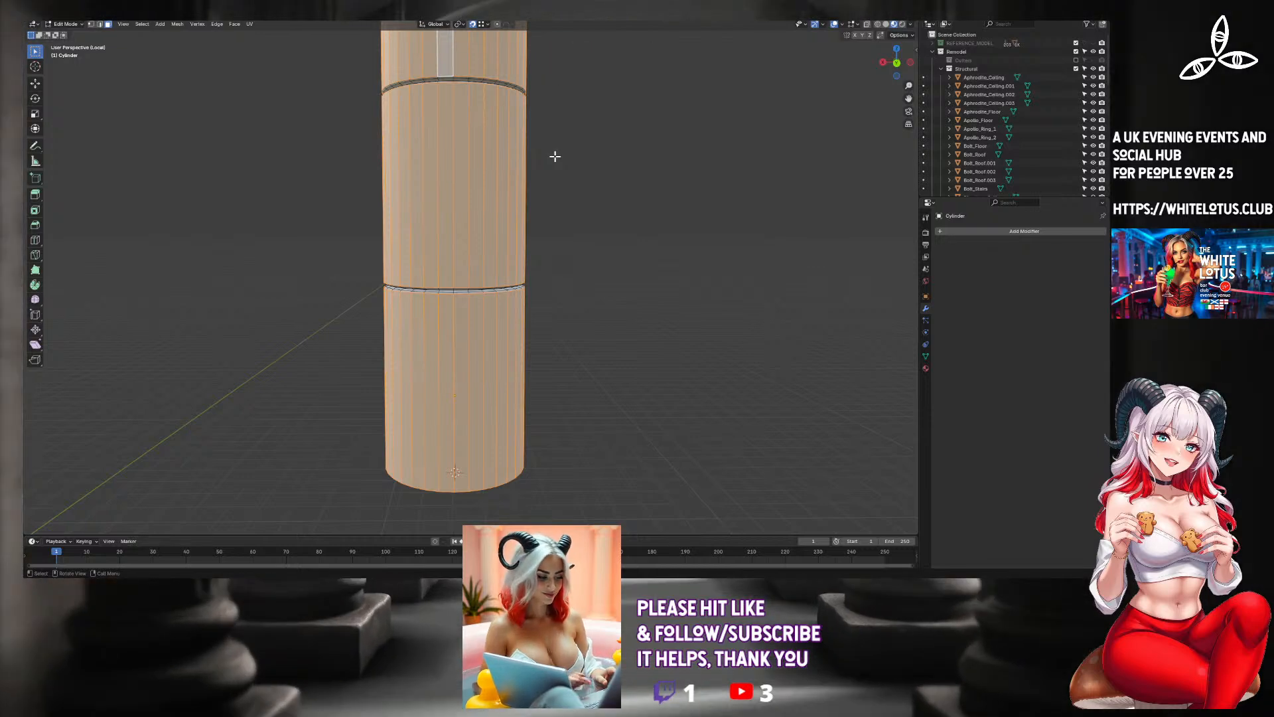
{"action": "key", "text": "i"}
{"action": "key", "text": "Escape"}
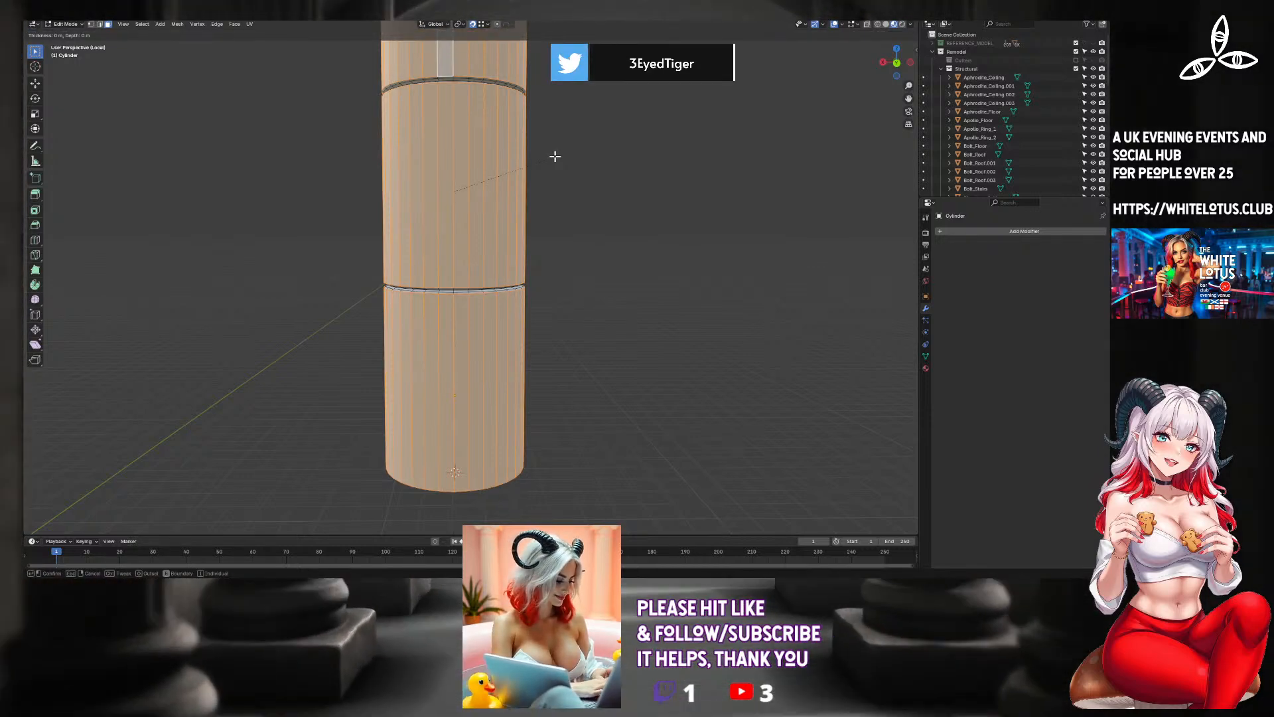
{"action": "key", "text": "F3"}
{"action": "type", "text": "inset"}
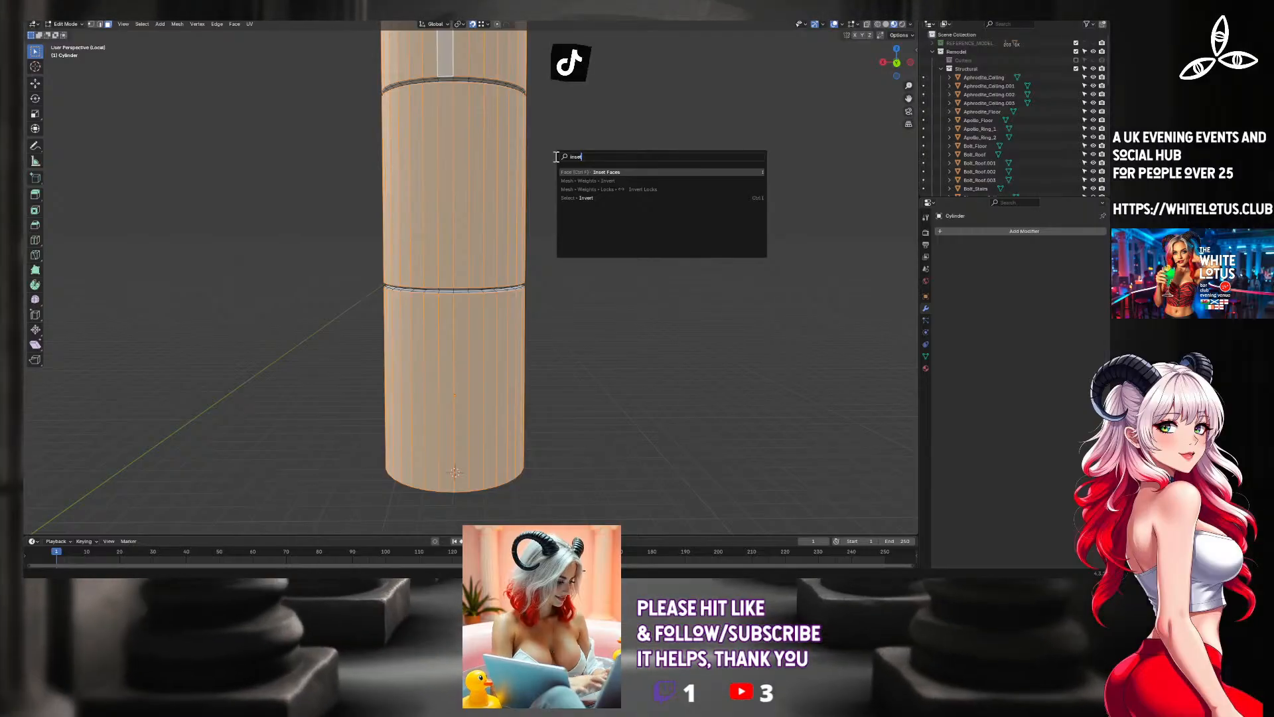
{"action": "key", "text": "Escape"}
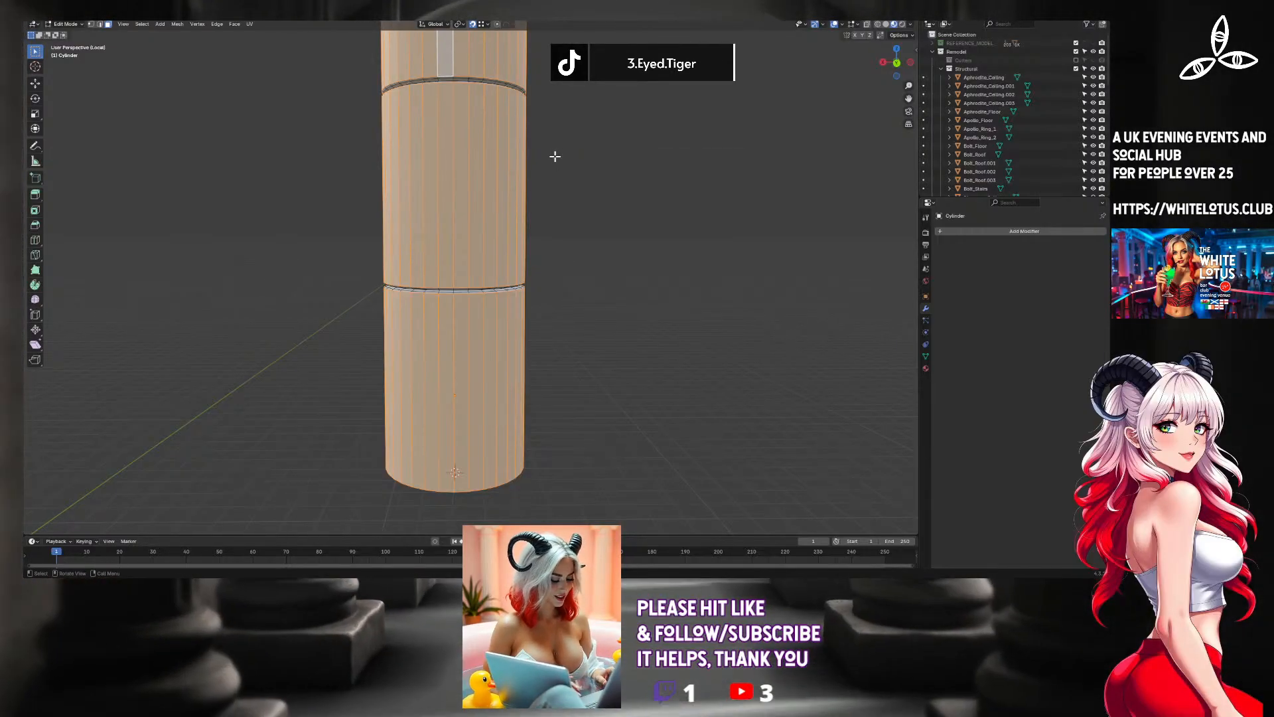
Try to extrude all selected side faces inward with Extrude Individual Faces, and undo the extrusion.
{"action": "key", "text": "F3"}
{"action": "type", "text": "ext"}
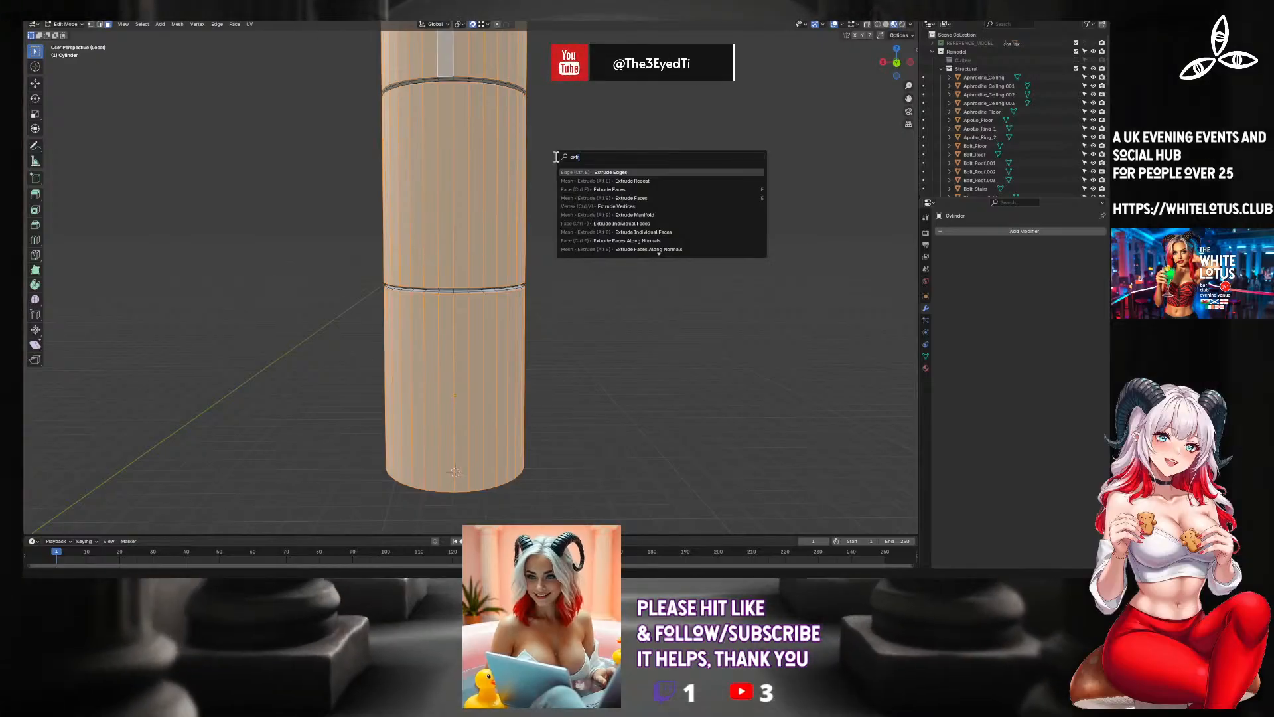
{"action": "key", "text": "Down"}
{"action": "key", "text": "Down"}
{"action": "key", "text": "Down"}
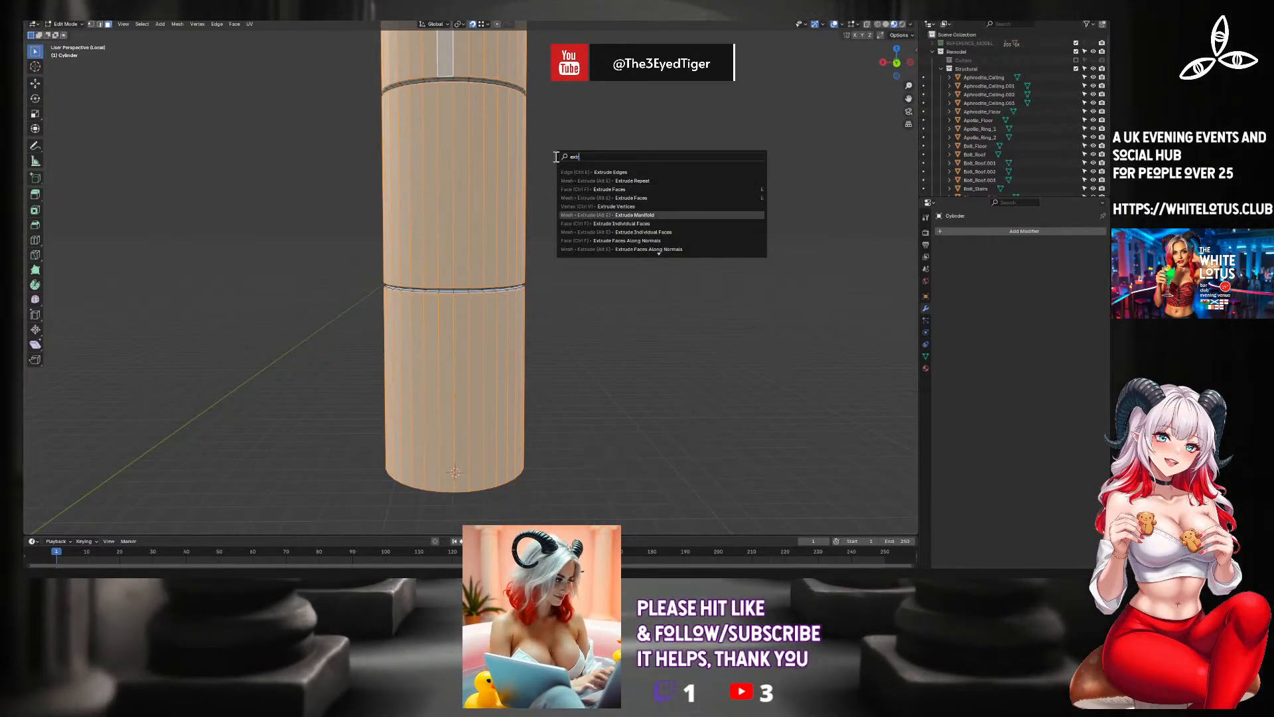
{"action": "key", "text": "Return"}
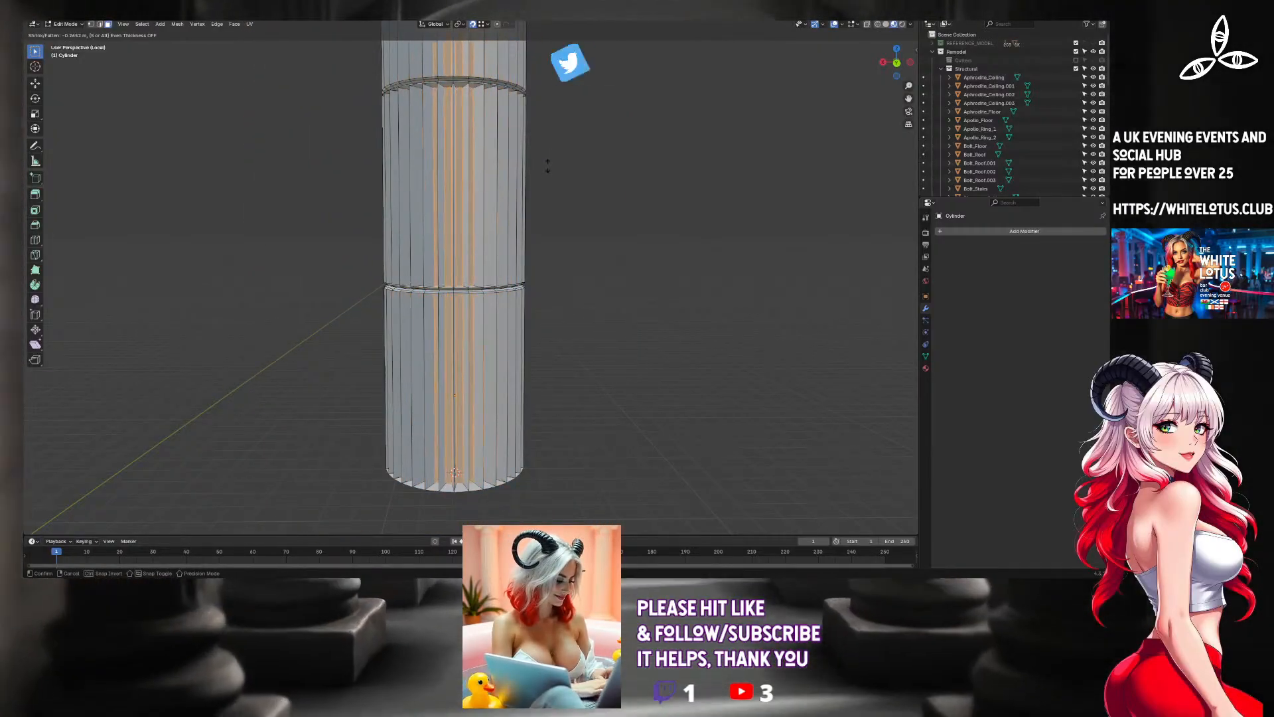
{"action": "left_click", "coordinate": [547, 160]}
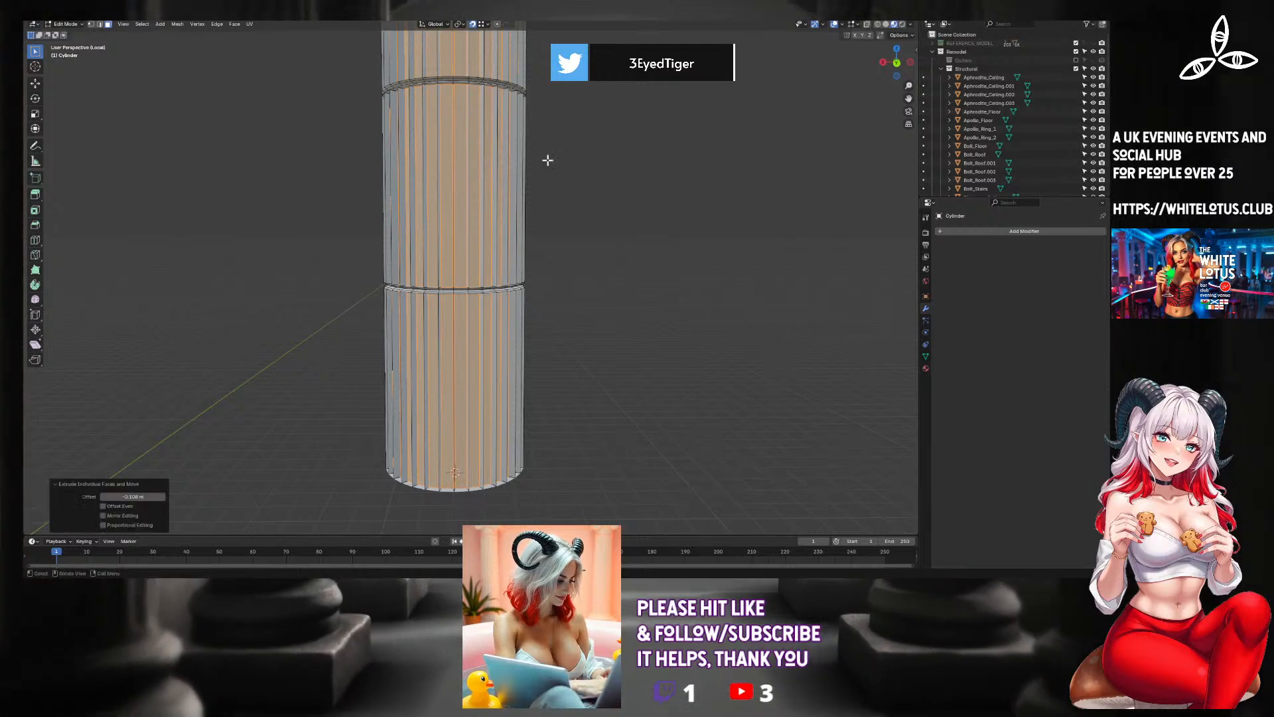
{"action": "key", "text": "ctrl+z"}
{"action": "key", "text": "s"}
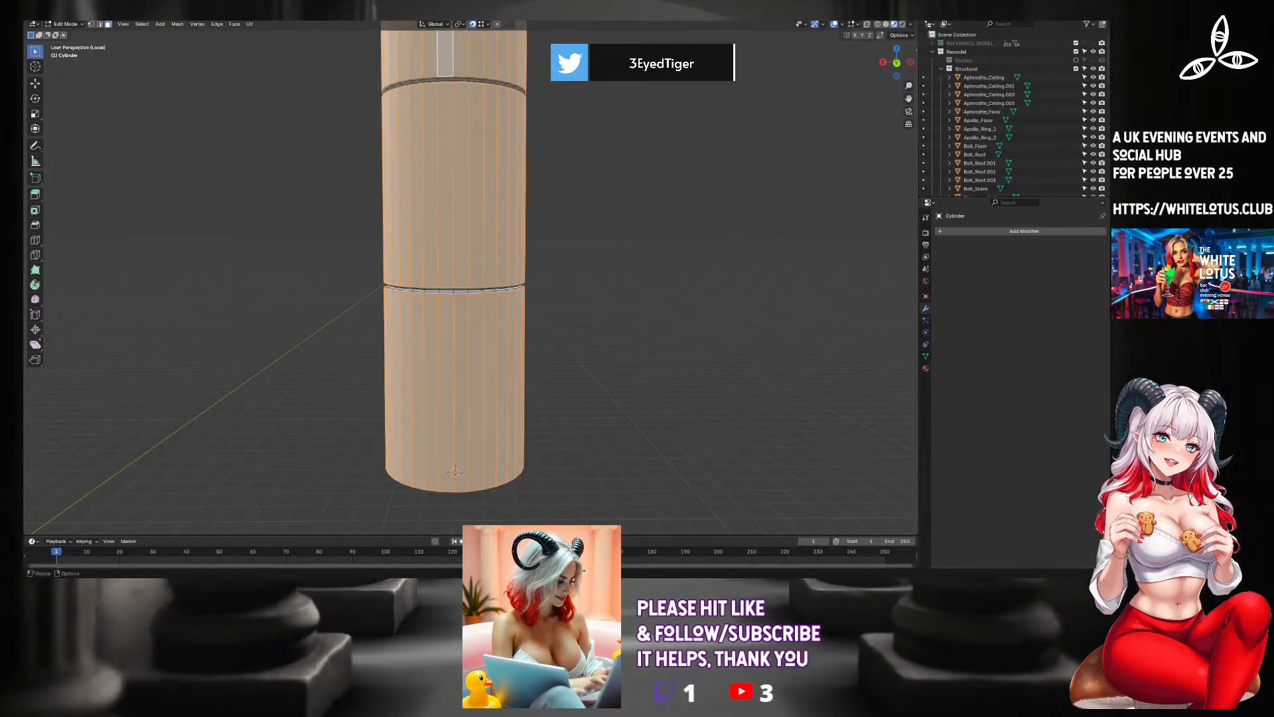
Apply Checker Deselect three times so that only every second side face stays selected on each of the three column sections.
{"action": "left_click", "coordinate": [142, 24]}
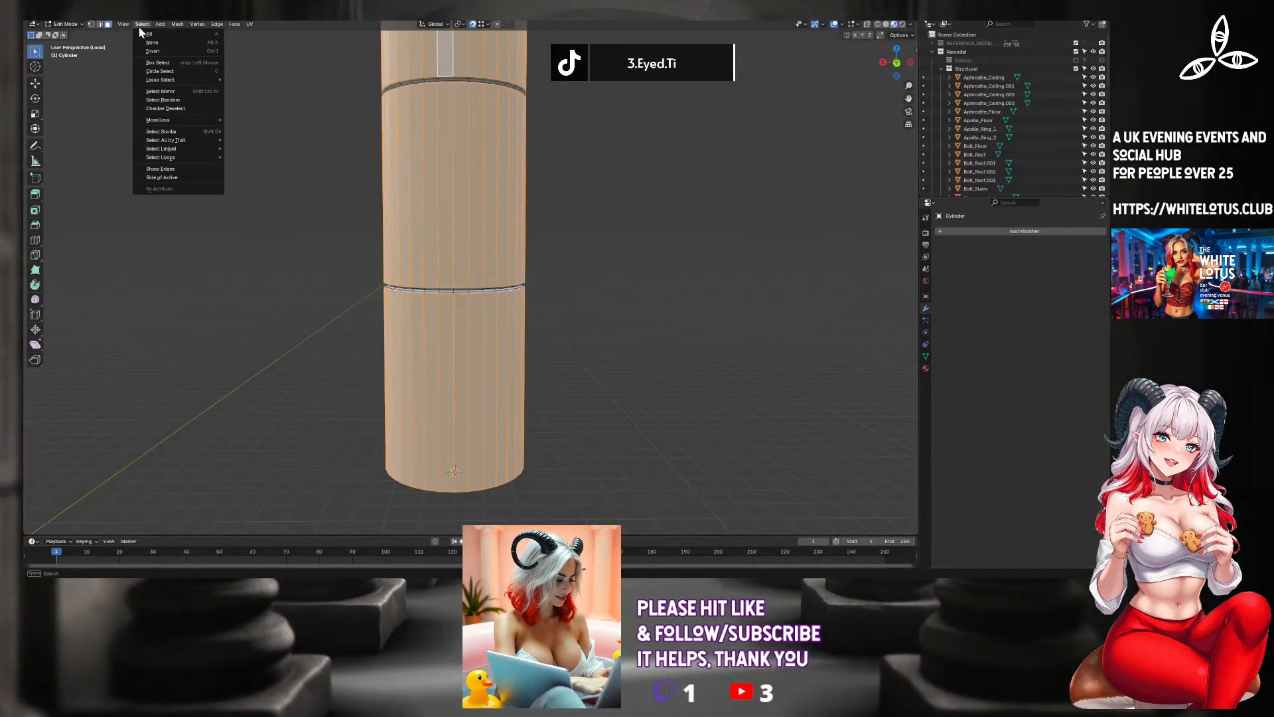
{"action": "mouse_move", "coordinate": [159, 160]}
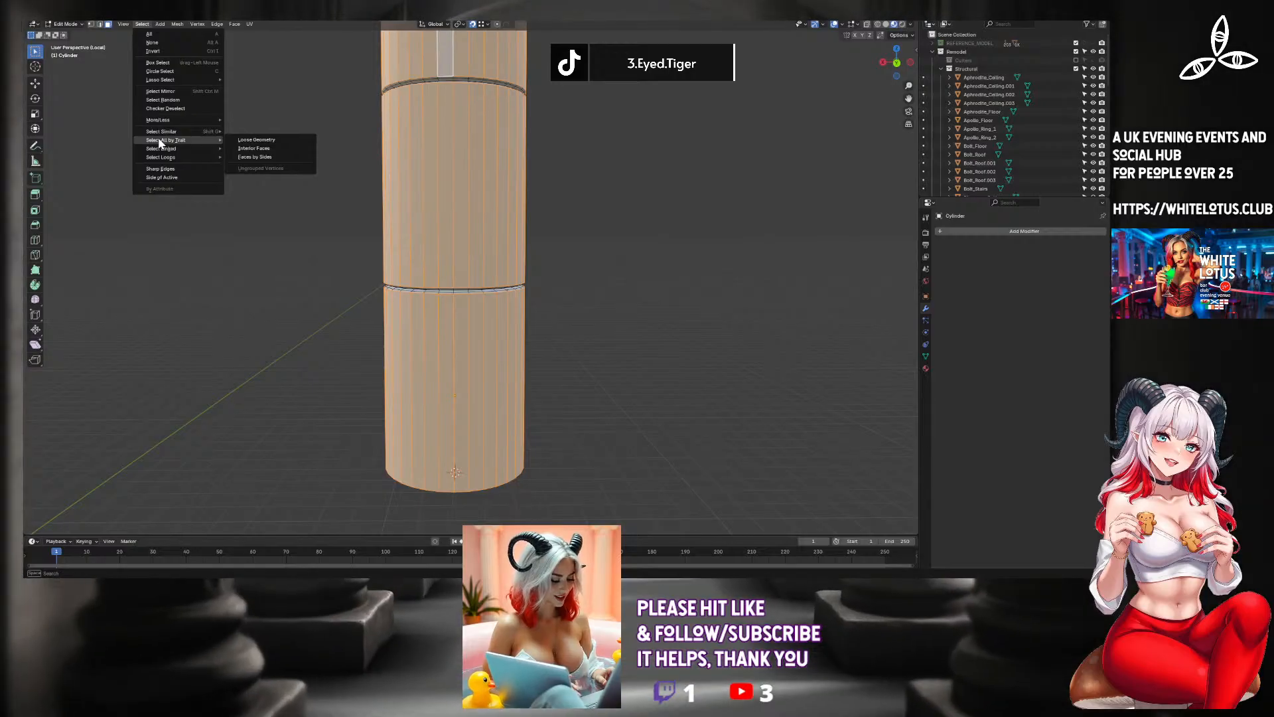
{"action": "left_click", "coordinate": [159, 108]}
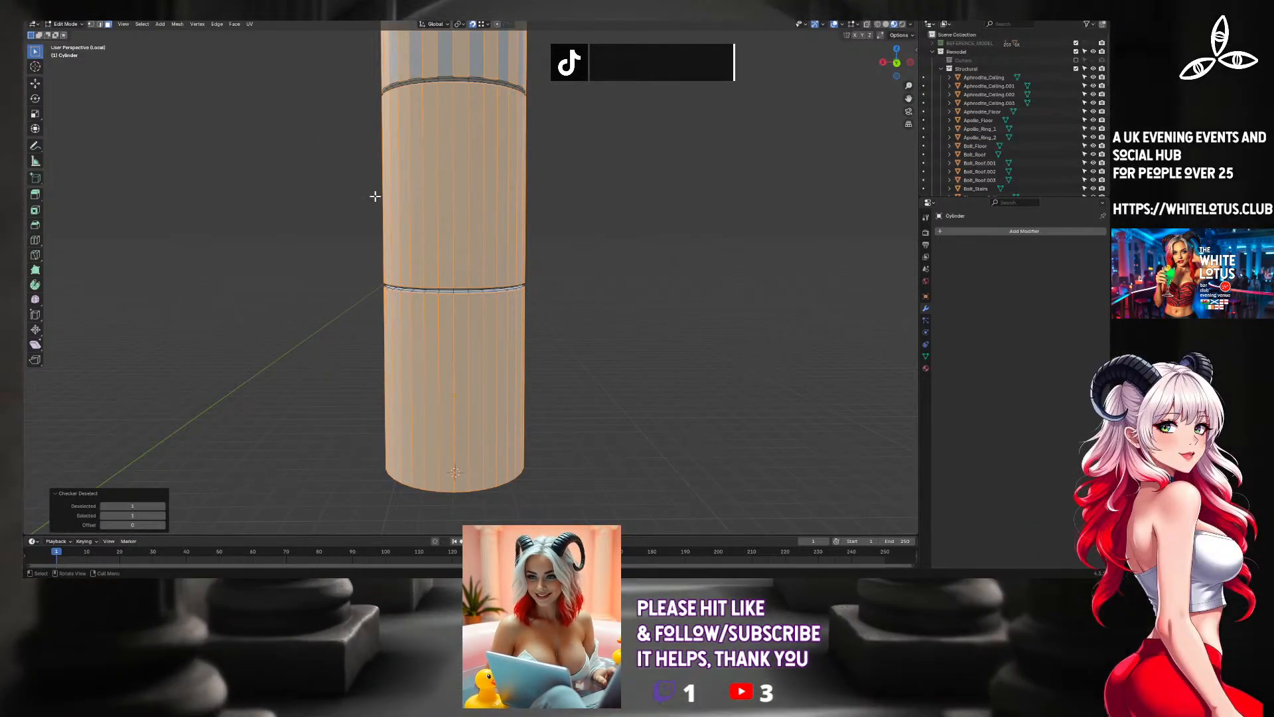
{"action": "middle_click_drag", "start_coordinate": [438, 201], "coordinate": [514, 232]}
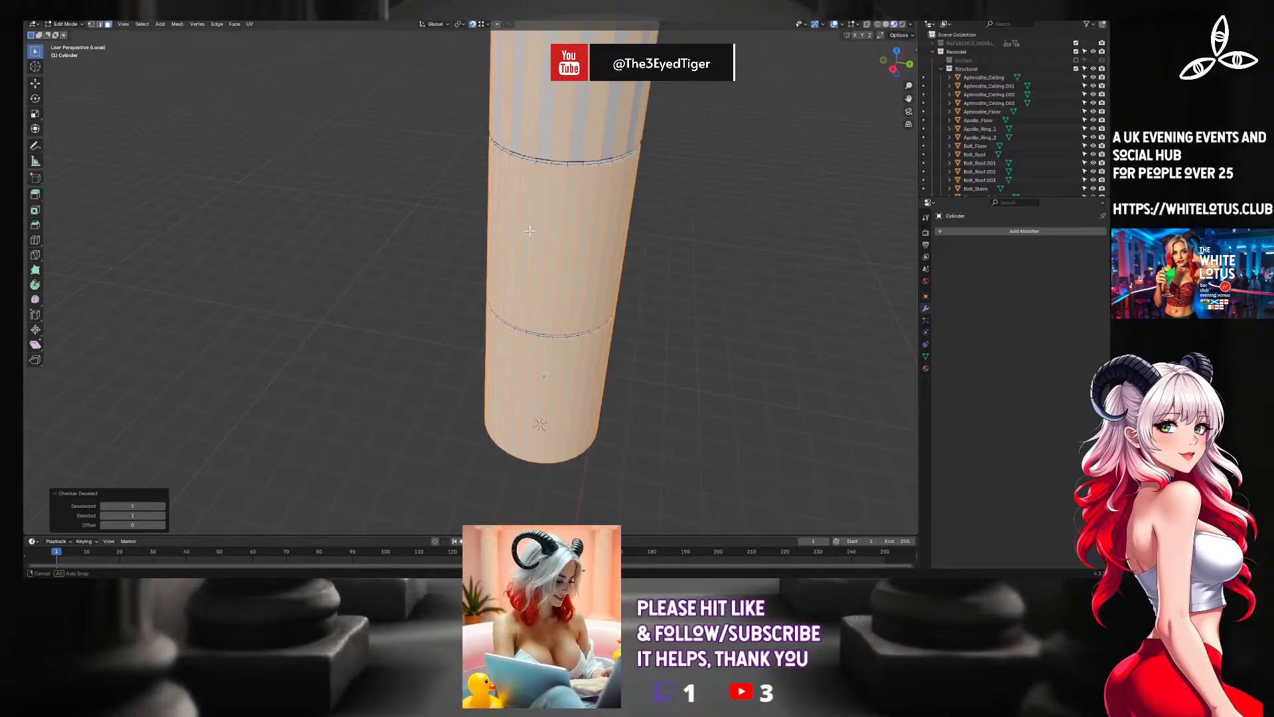
{"action": "left_click", "coordinate": [142, 25]}
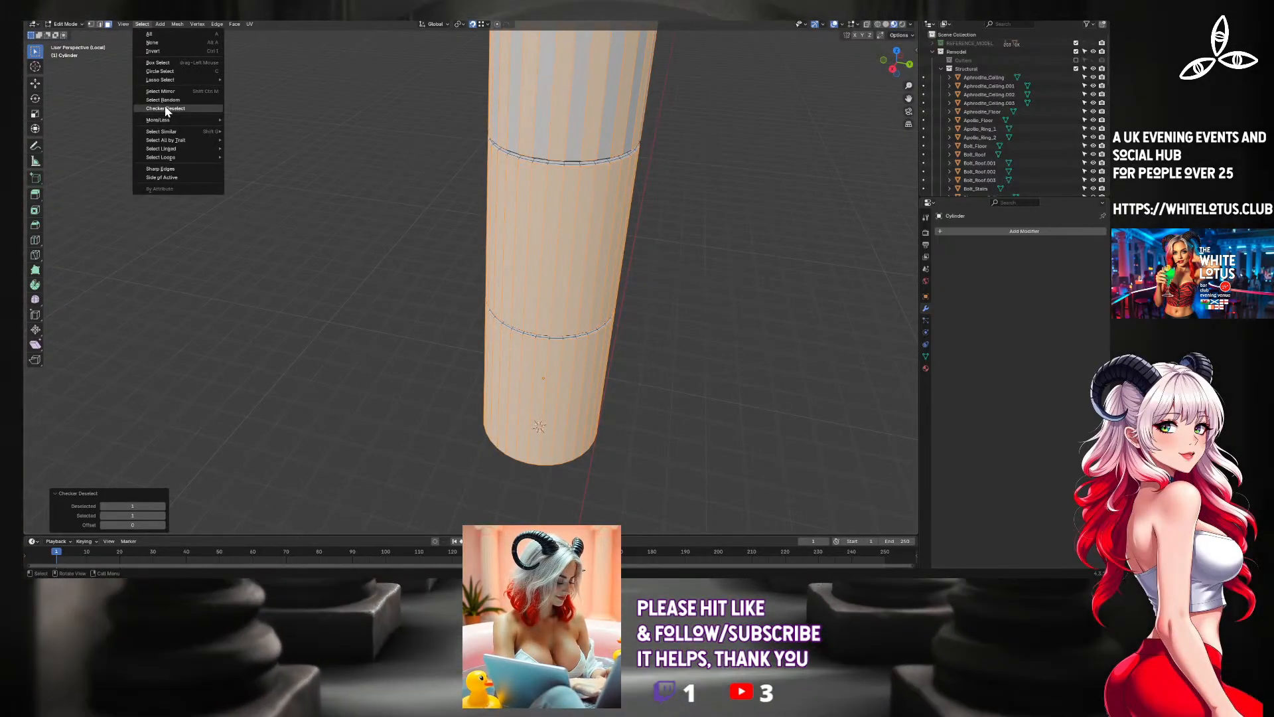
{"action": "left_click", "coordinate": [166, 108]}
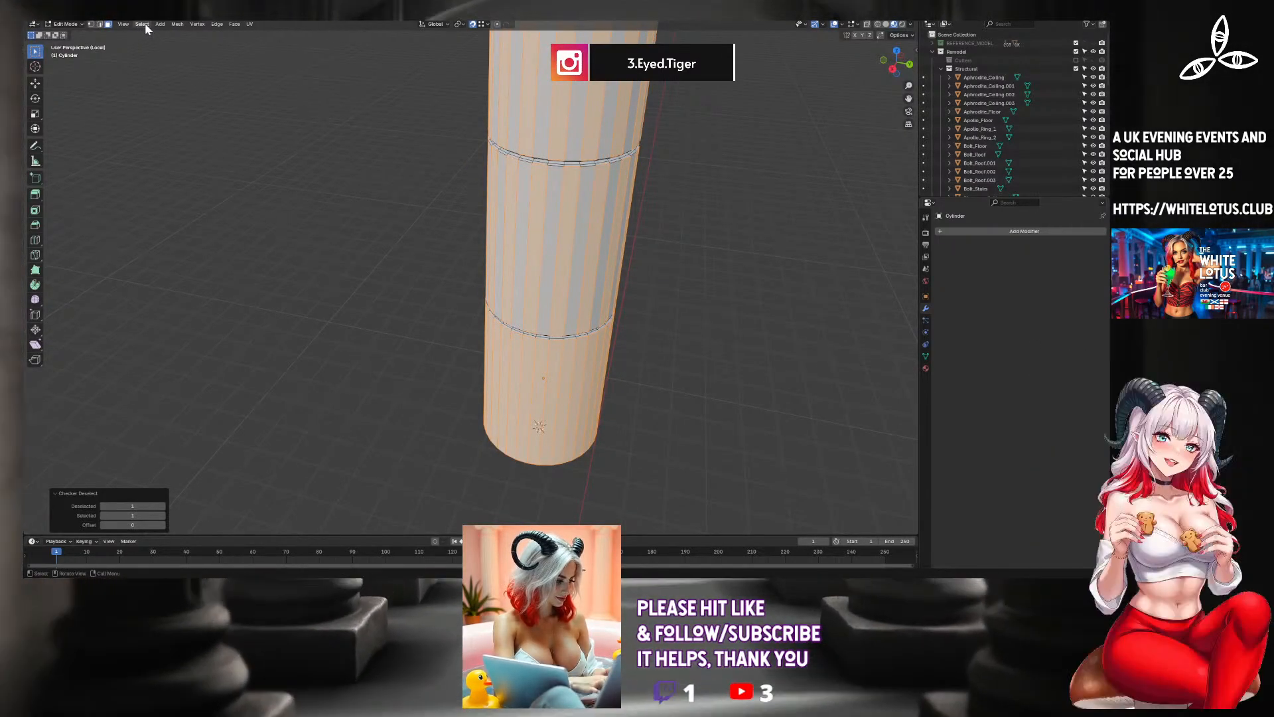
{"action": "left_click", "coordinate": [142, 24]}
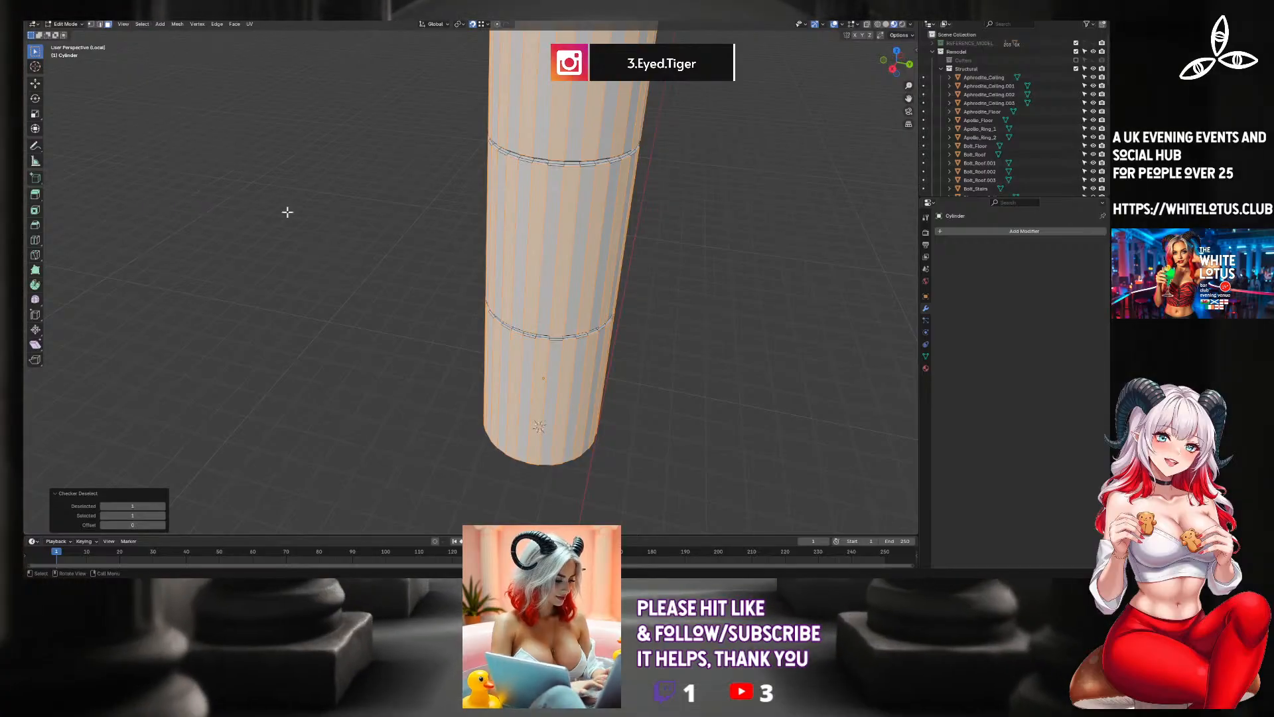
{"action": "middle_click_drag", "start_coordinate": [420, 288], "coordinate": [362, 271]}
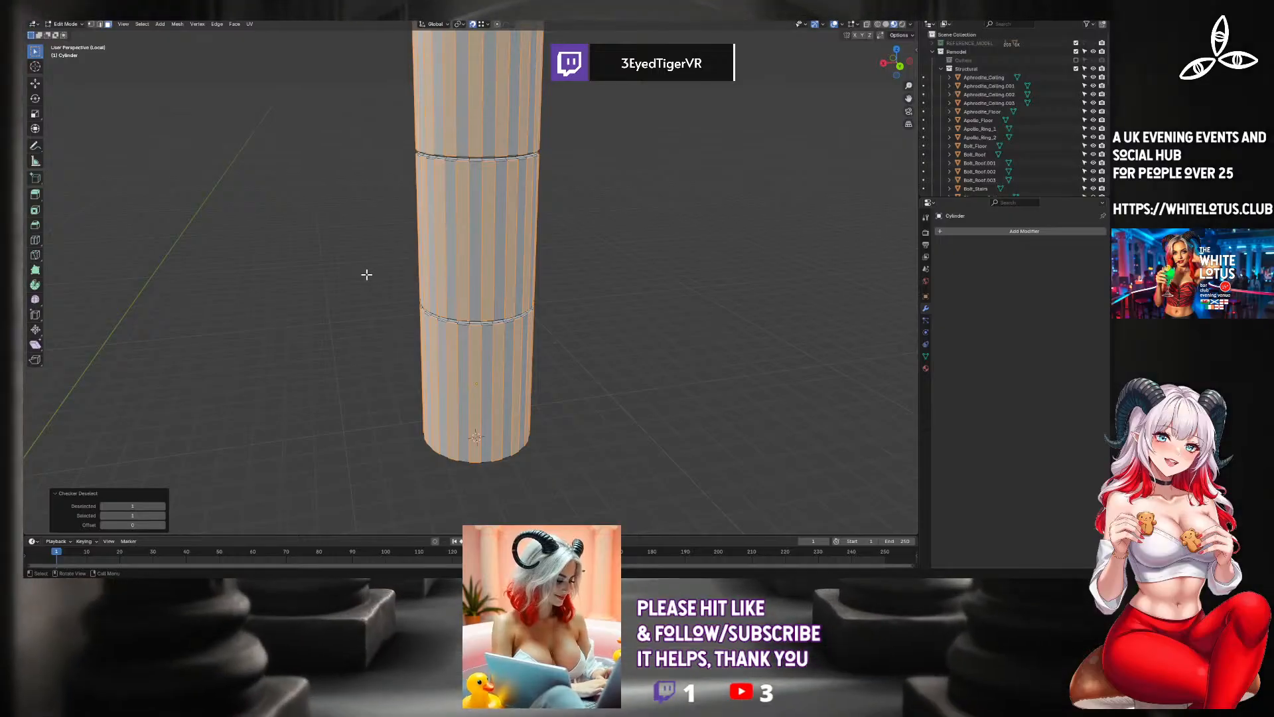
Try to extrude the alternating side faces inward with Extrude Individual Faces.
{"action": "key", "text": "F3"}
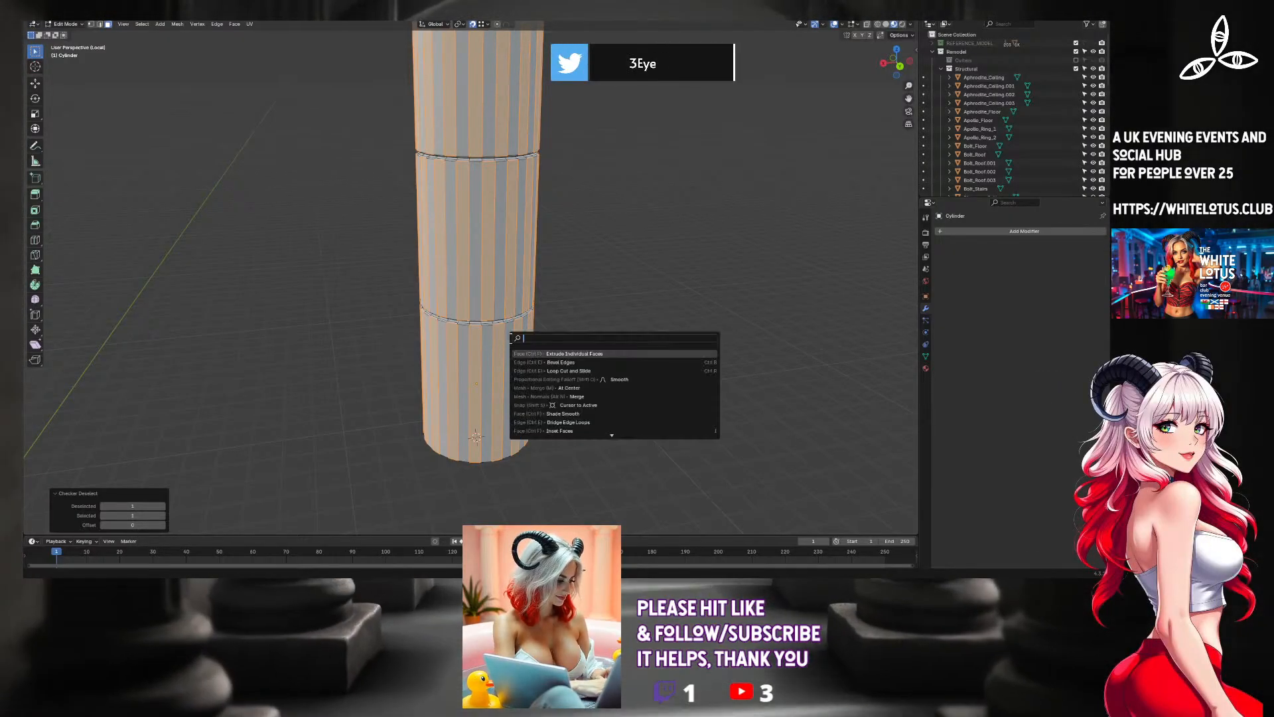
{"action": "left_click", "coordinate": [527, 354]}
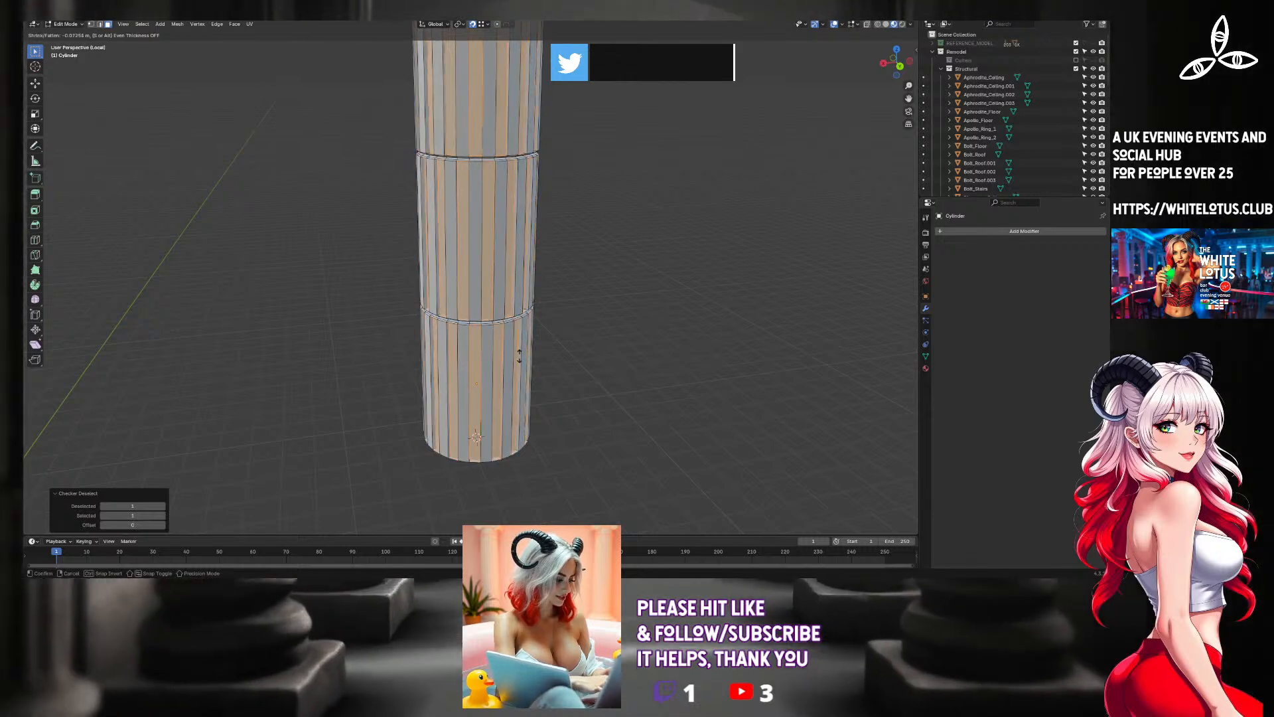
{"action": "left_click", "coordinate": [532, 351]}
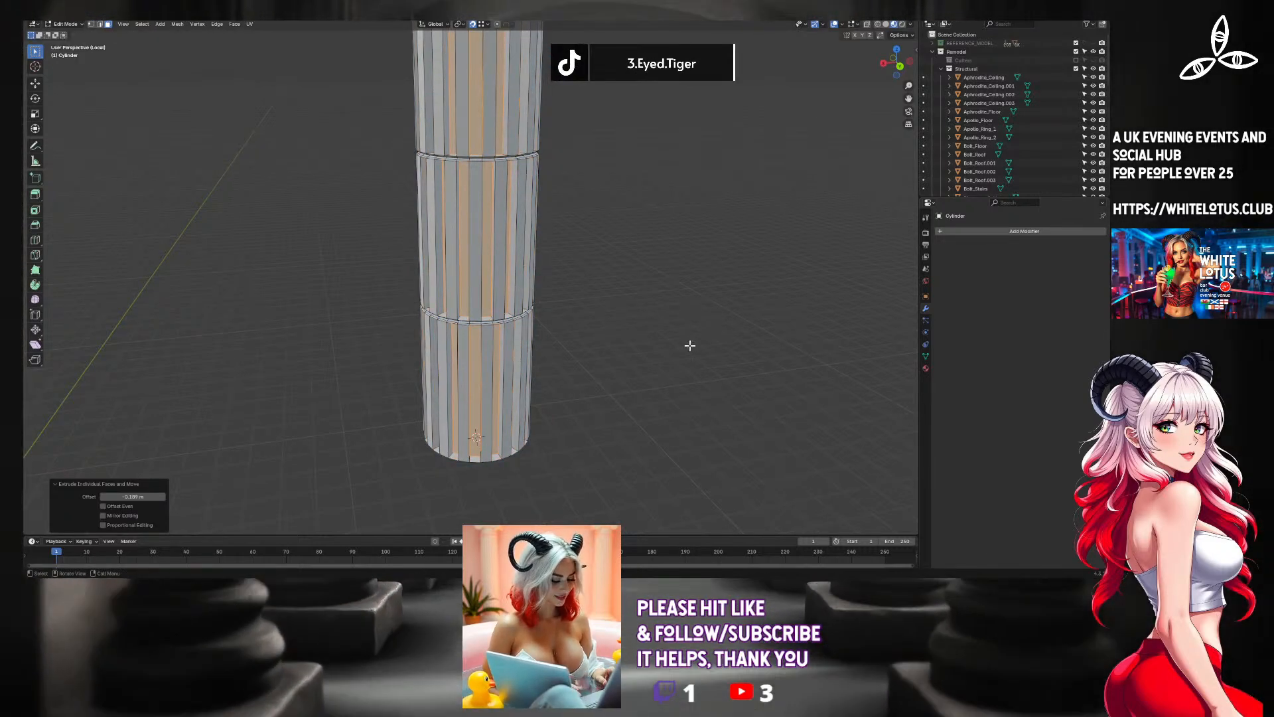
Try to scale the alternating side faces inward in X and Y, excluding Z.
{"action": "key", "text": "s"}
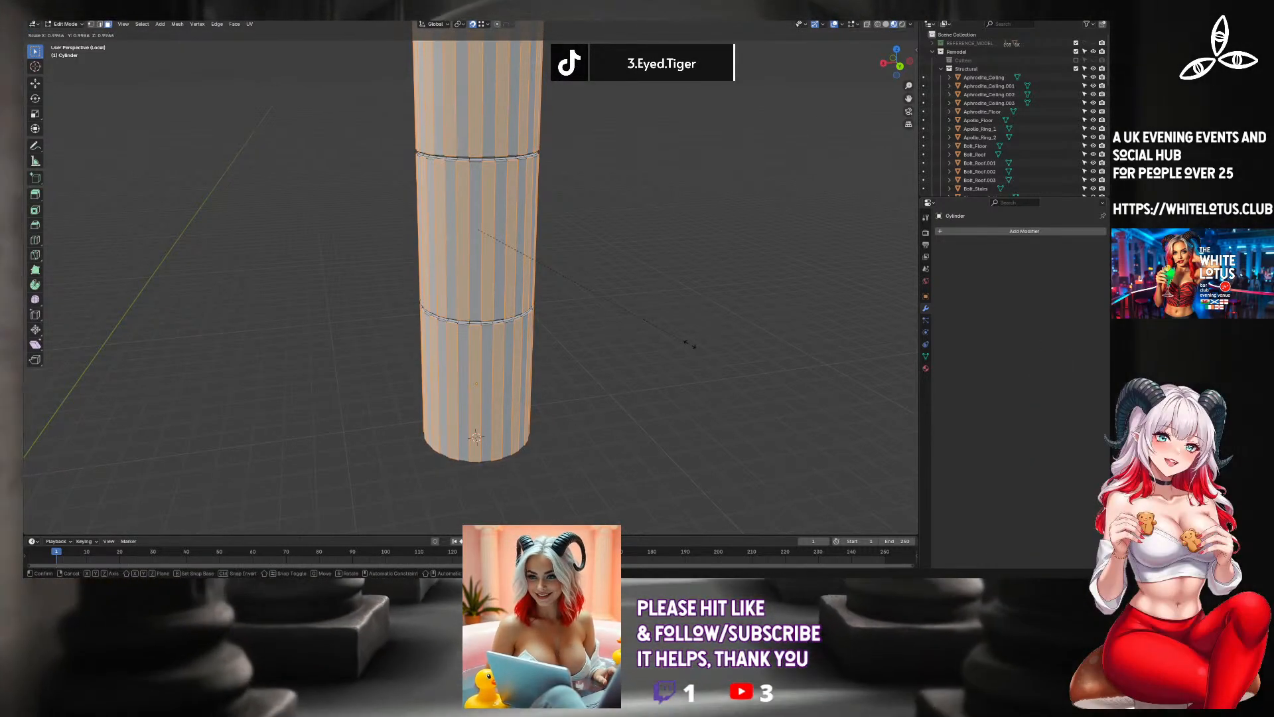
{"action": "key", "text": "shift+z"}
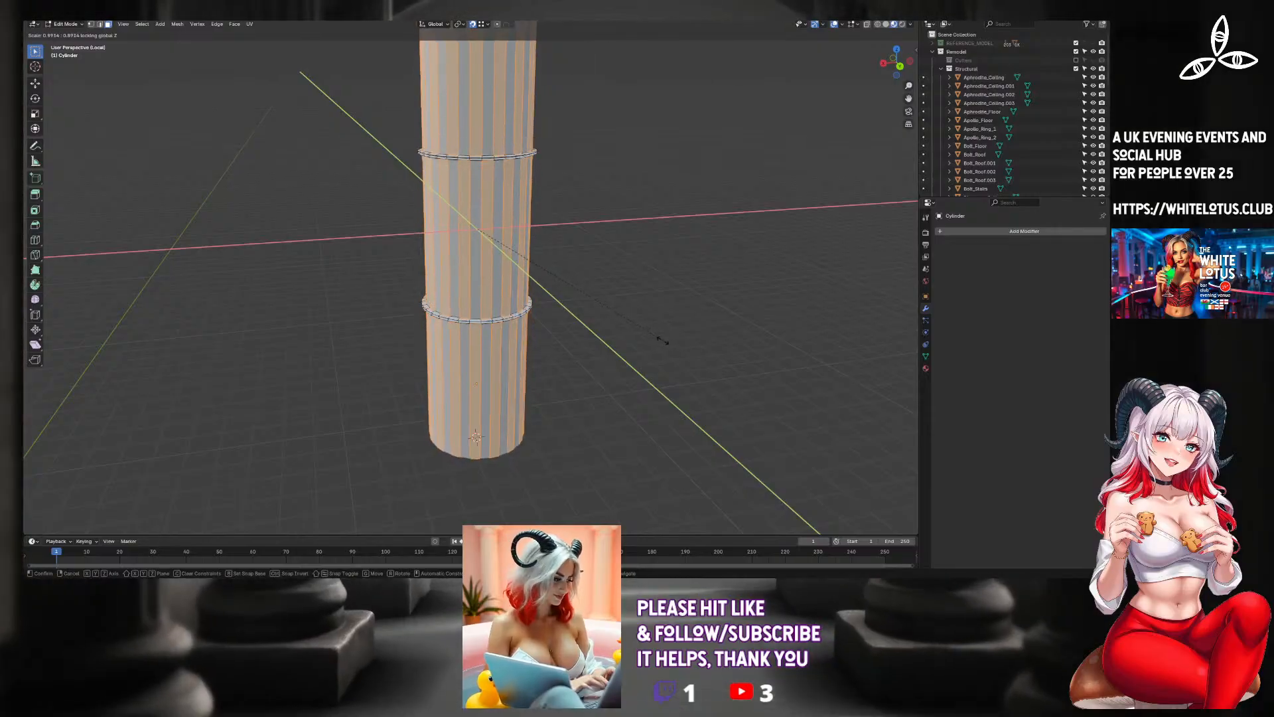
{"action": "left_click", "coordinate": [764, 356]}
Inset the alternating side faces of the three lower column sections by about 0.057 m.
{"action": "scroll", "coordinate": [683, 340], "scroll_direction": "up", "scroll_amount": 4}
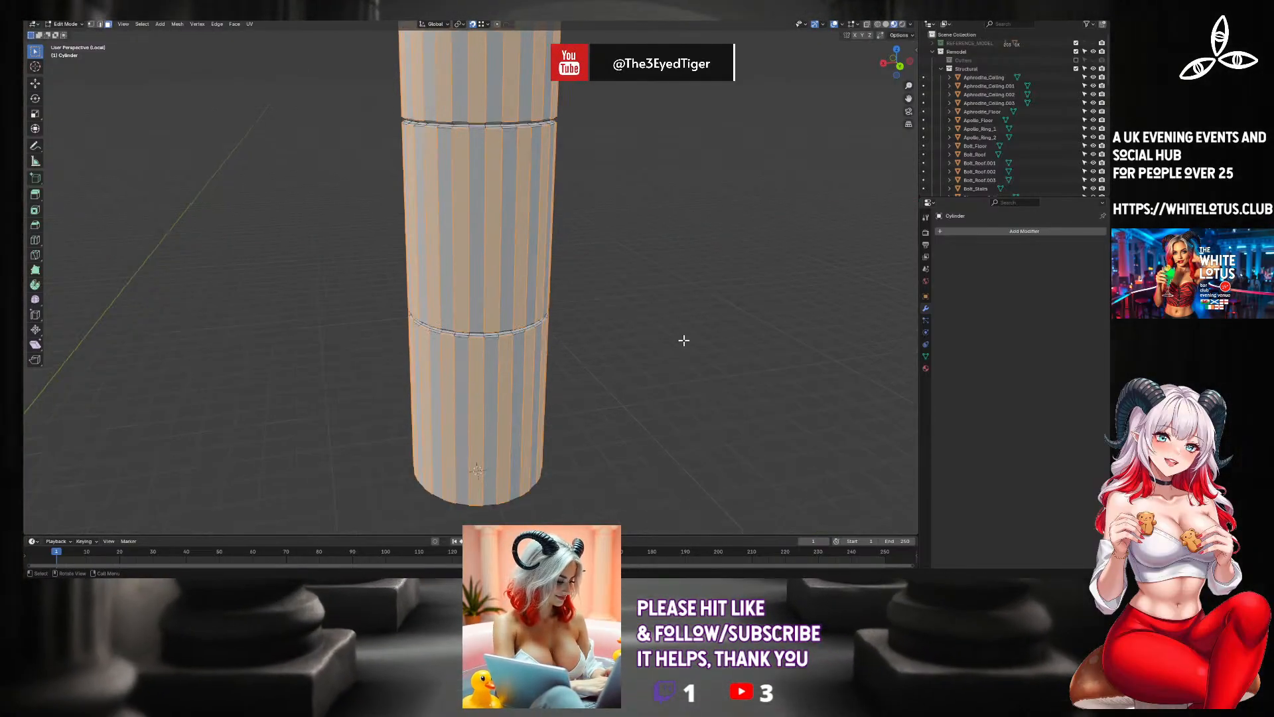
{"action": "key", "text": "F3"}
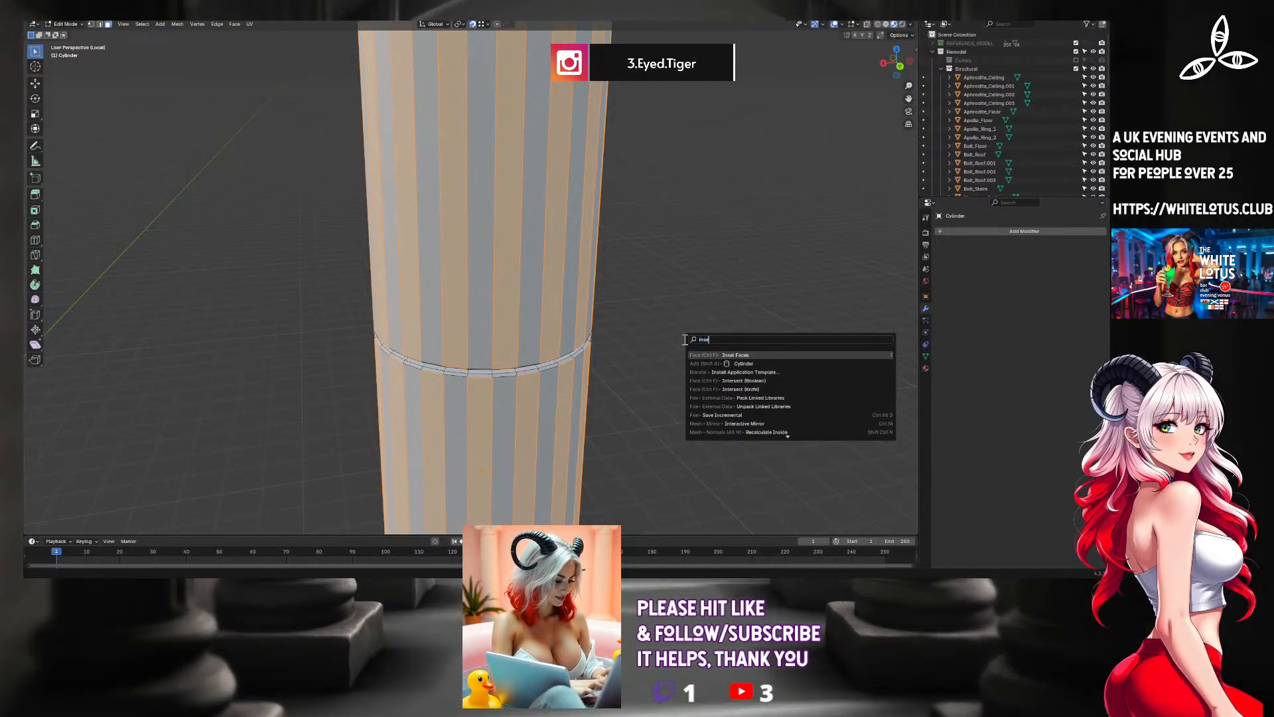
{"action": "key", "text": "Return"}
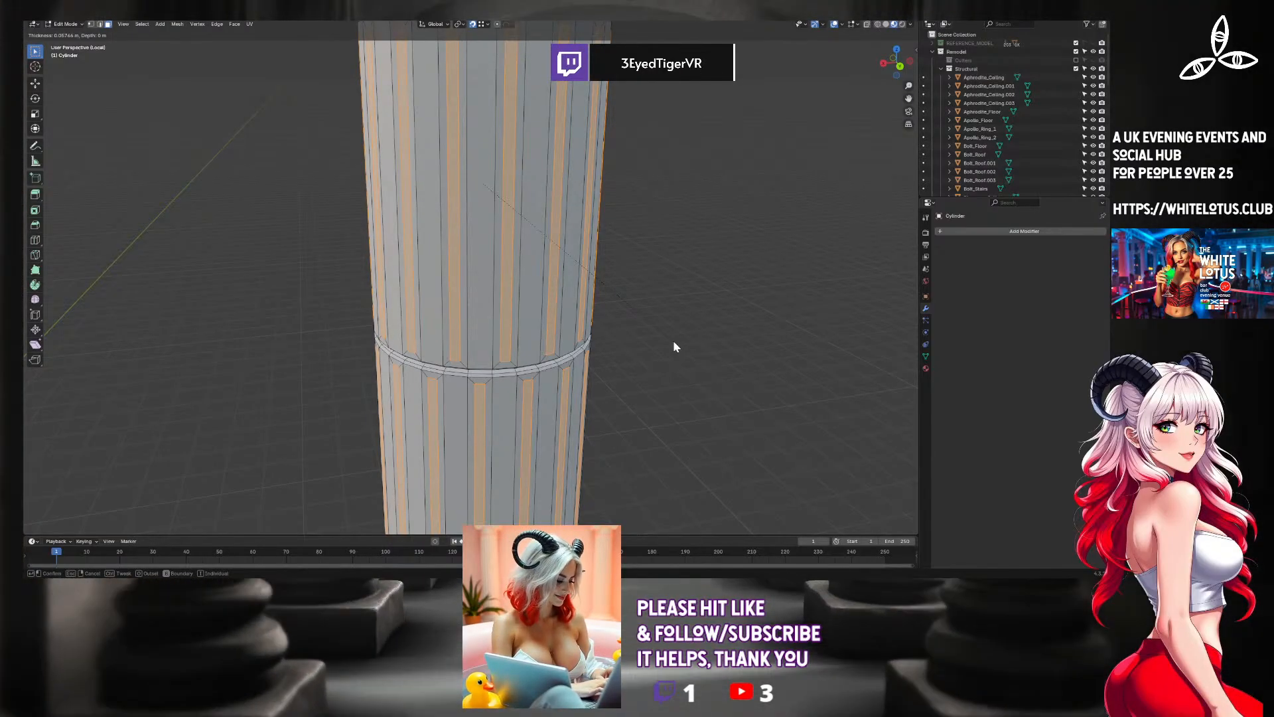
{"action": "left_click", "coordinate": [673, 343]}
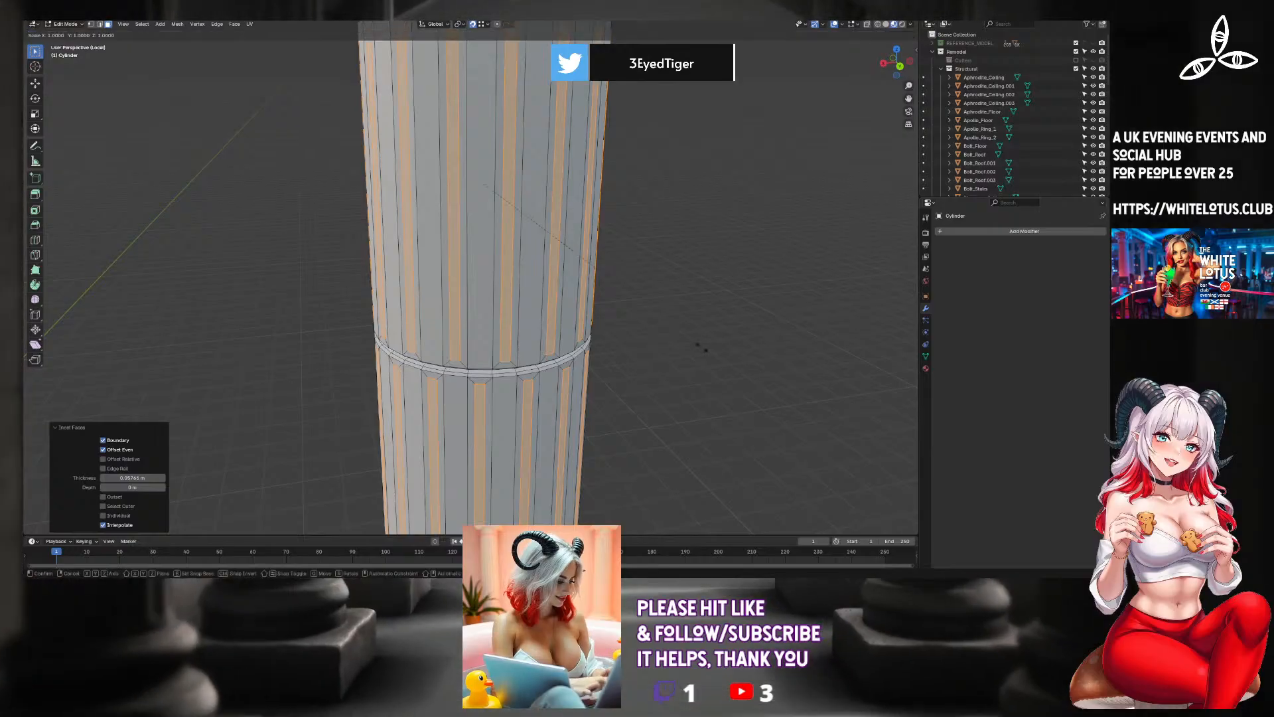
Scale the inset faces inward to about 0.96 in X and Y, excluding Z, to form recessed flutes.
{"action": "key", "text": "s"}
{"action": "key", "text": "shift+z"}
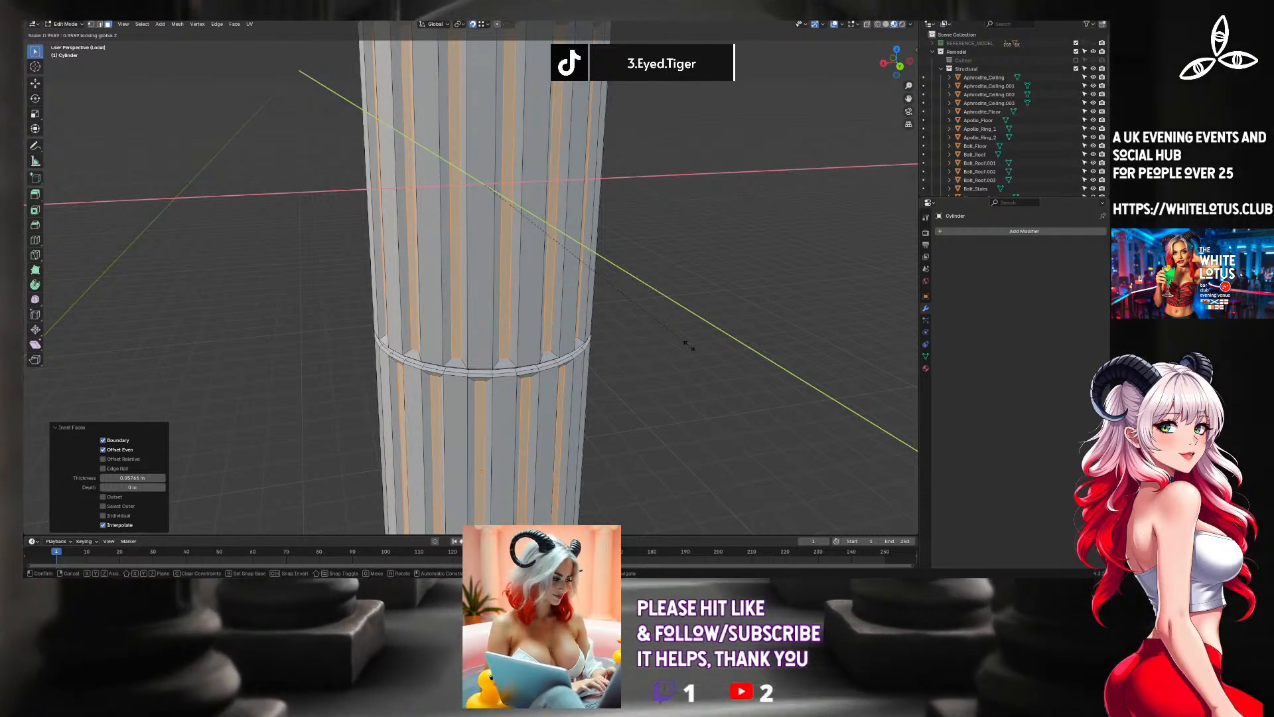
{"action": "left_click", "coordinate": [690, 345]}
Examine the fluted column shaft from several angles in Object Mode, and return to editing its mesh.
{"action": "key", "text": "Tab"}
{"action": "scroll", "coordinate": [650, 358], "scroll_direction": "down", "scroll_amount": 4}
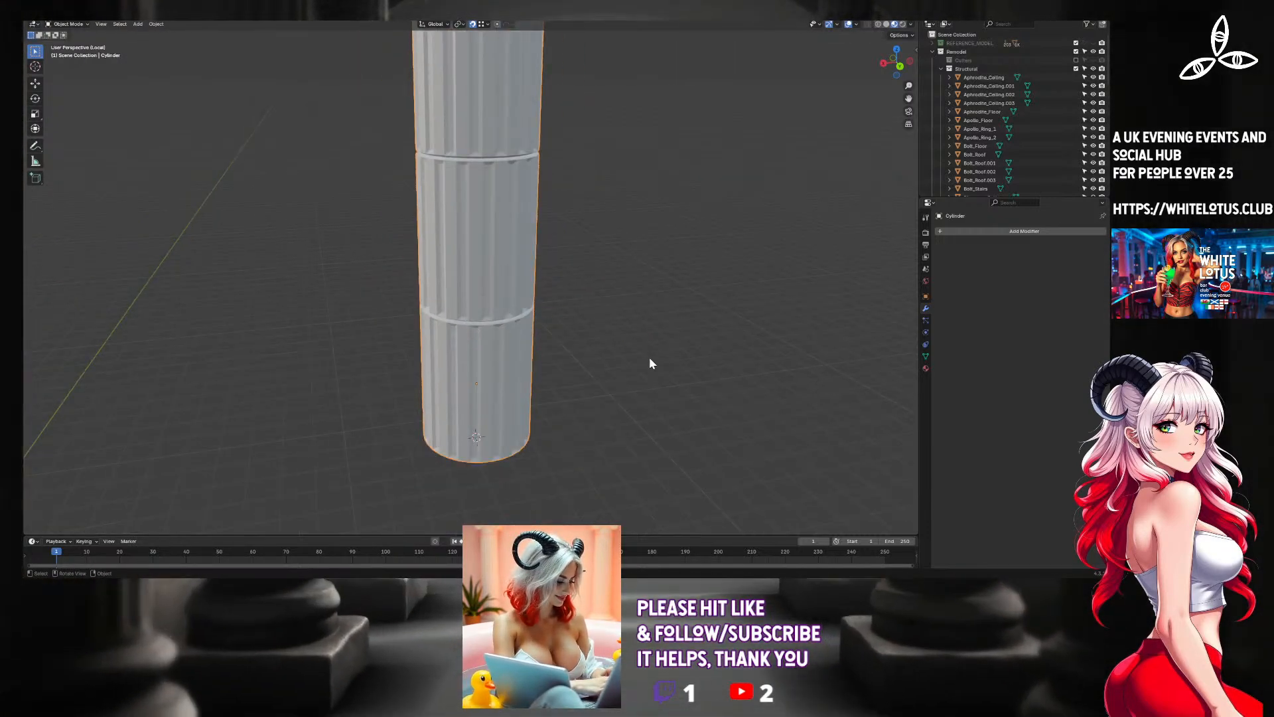
{"action": "middle_click_drag", "start_coordinate": [651, 363], "coordinate": [690, 389]}
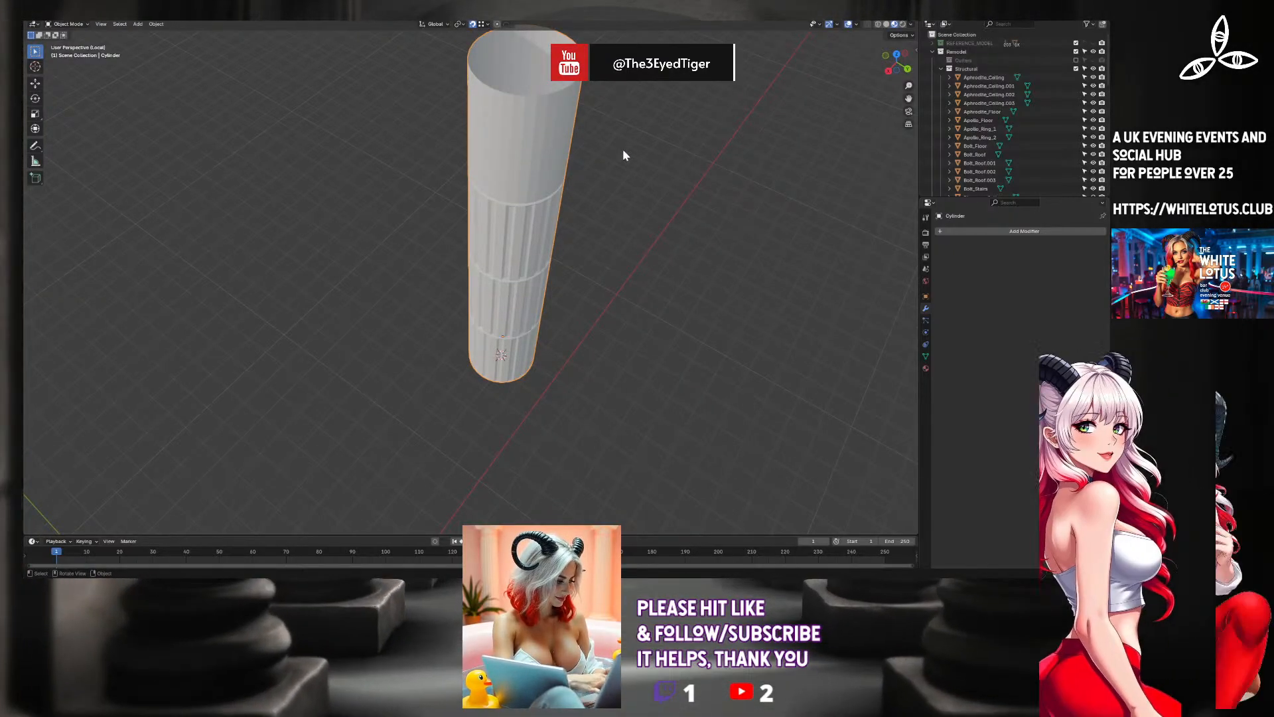
{"action": "middle_click_drag", "start_coordinate": [622, 145], "coordinate": [623, 107]}
{"action": "scroll", "coordinate": [544, 136], "scroll_direction": "up", "scroll_amount": 3}
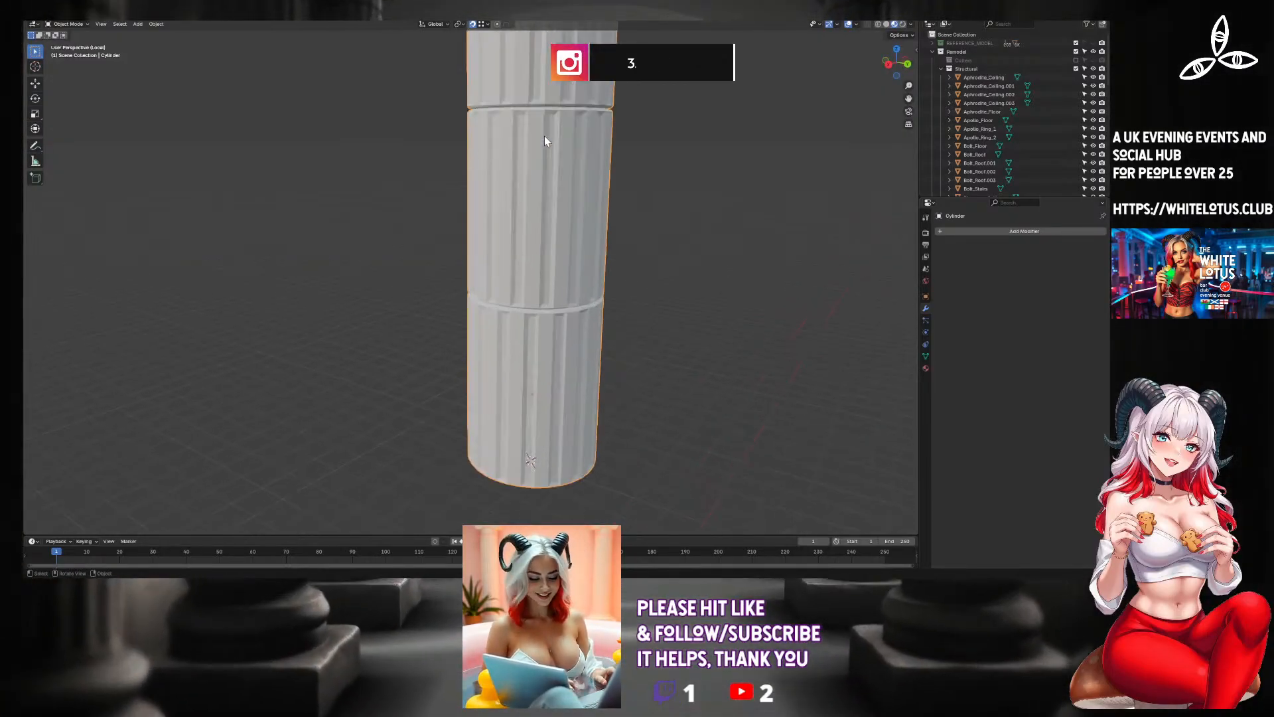
{"action": "middle_click_drag", "start_coordinate": [544, 142], "coordinate": [556, 287]}
{"action": "key", "text": "Tab"}
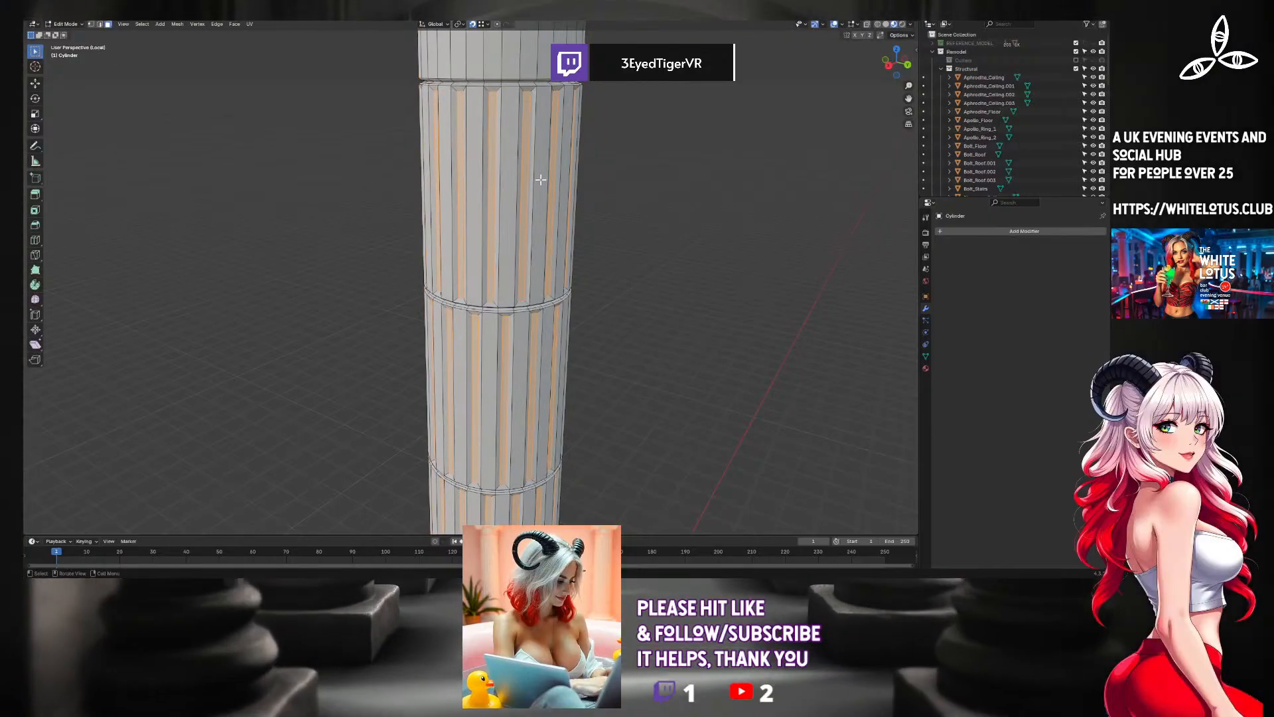
{"action": "scroll", "coordinate": [540, 179], "scroll_direction": "down", "scroll_amount": 3}
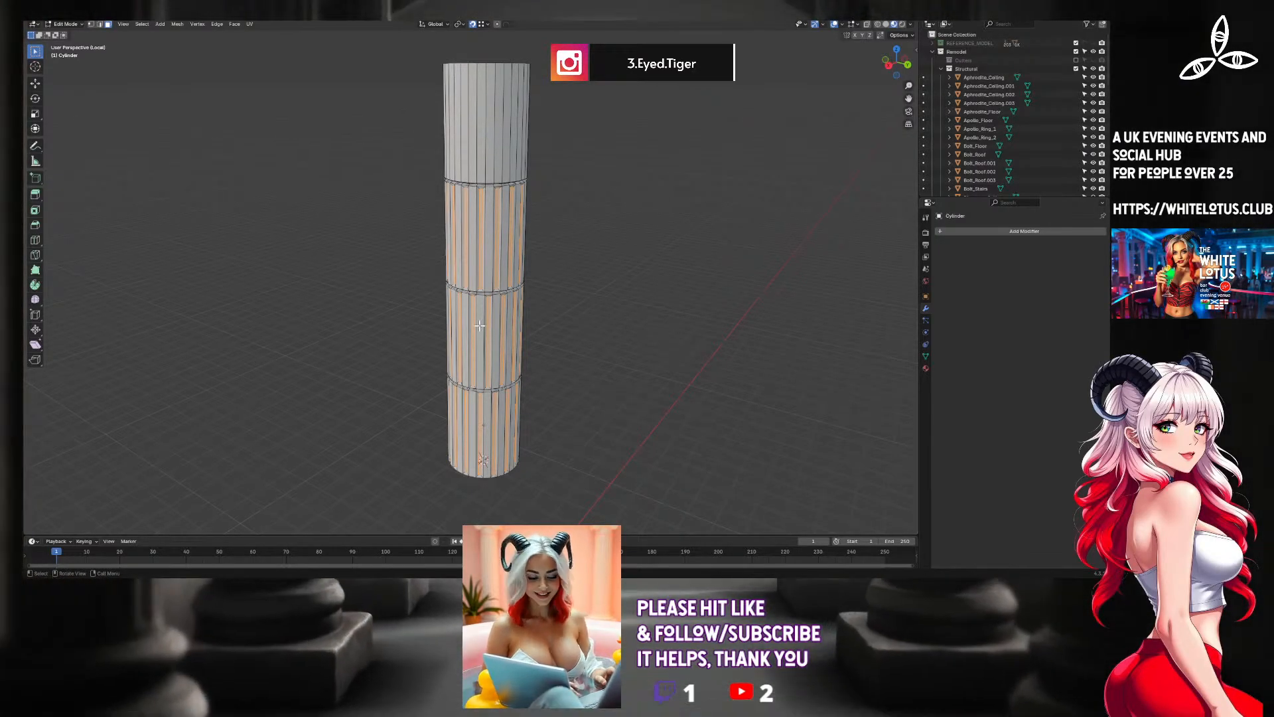
{"action": "scroll", "coordinate": [480, 325], "scroll_direction": "up", "scroll_amount": 2}
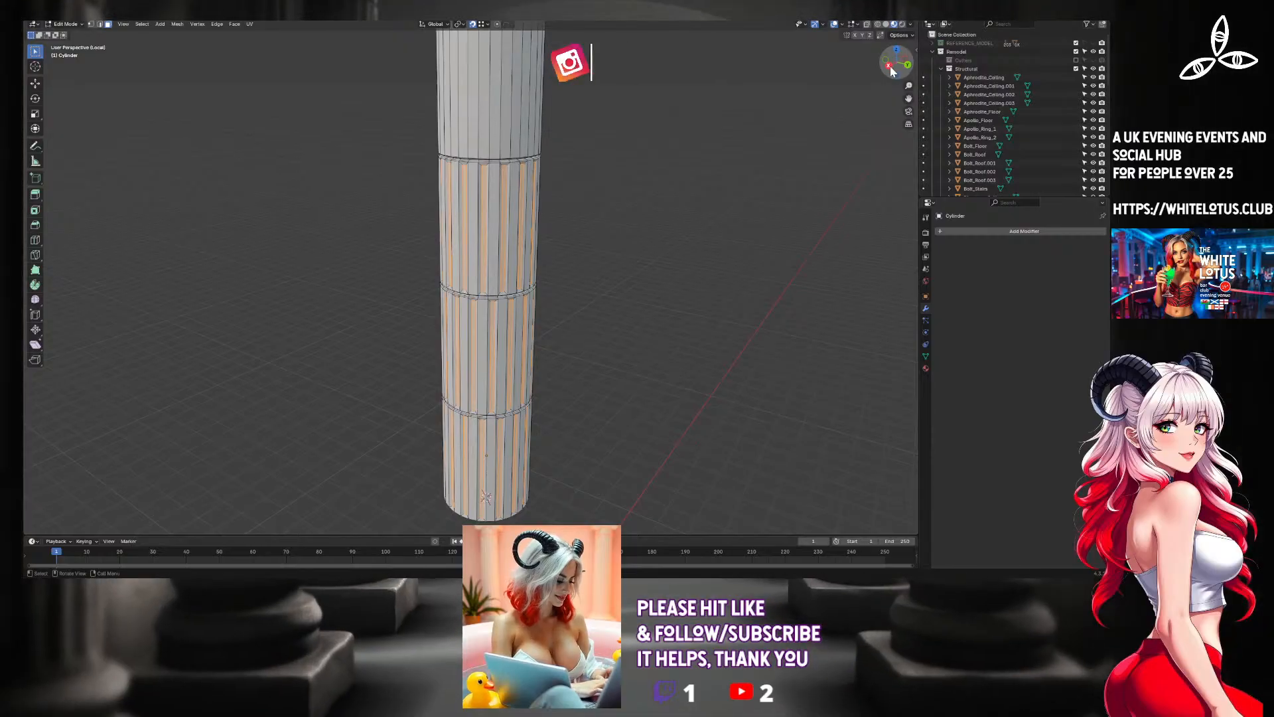
Try to delete only the faces of the upper three column sections in the right side view, and undo the deletion.
{"action": "key", "text": "KP_3"}
{"action": "left_click_drag", "start_coordinate": [460, 77], "coordinate": [649, 316]}
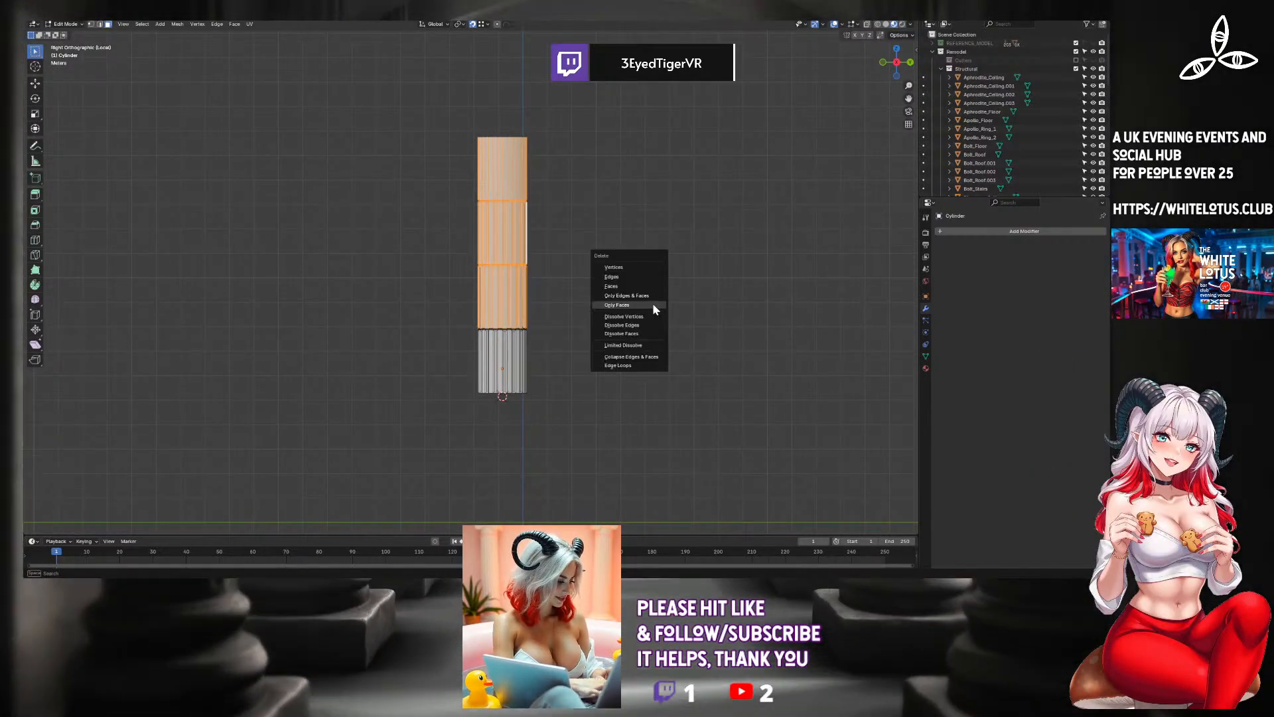
{"action": "left_click", "coordinate": [652, 305]}
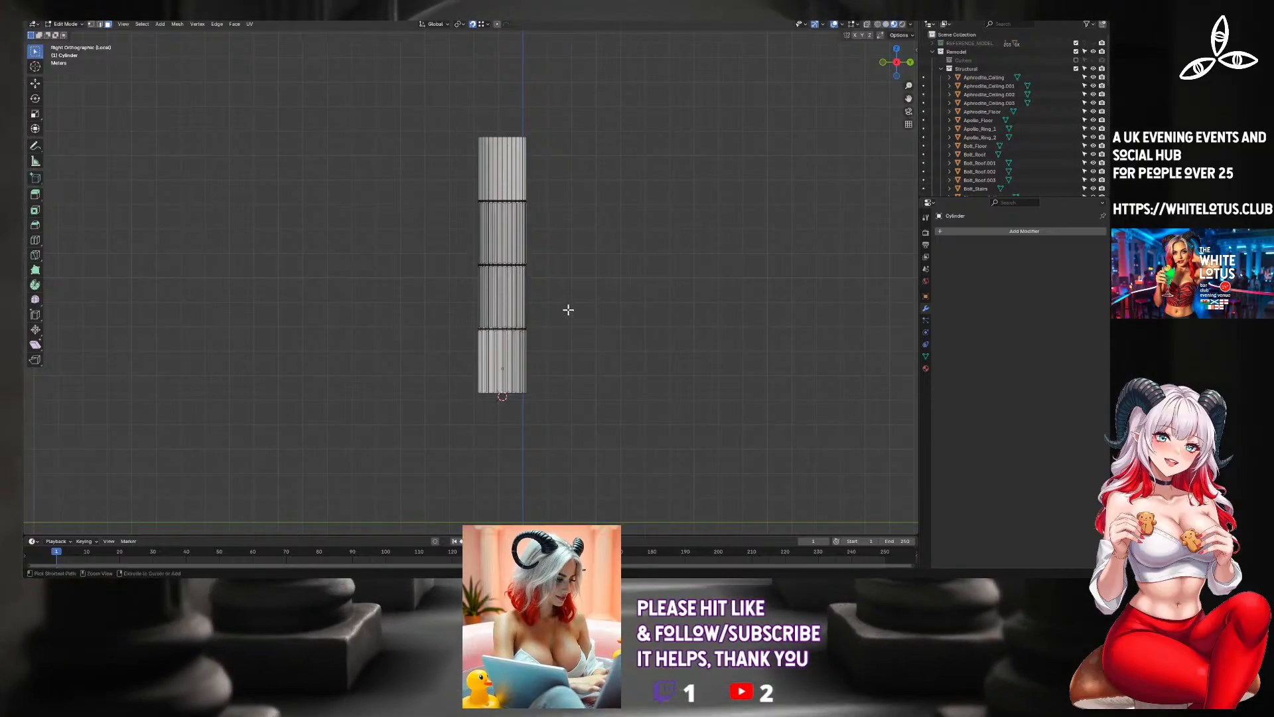
{"action": "key", "text": "ctrl+z"}
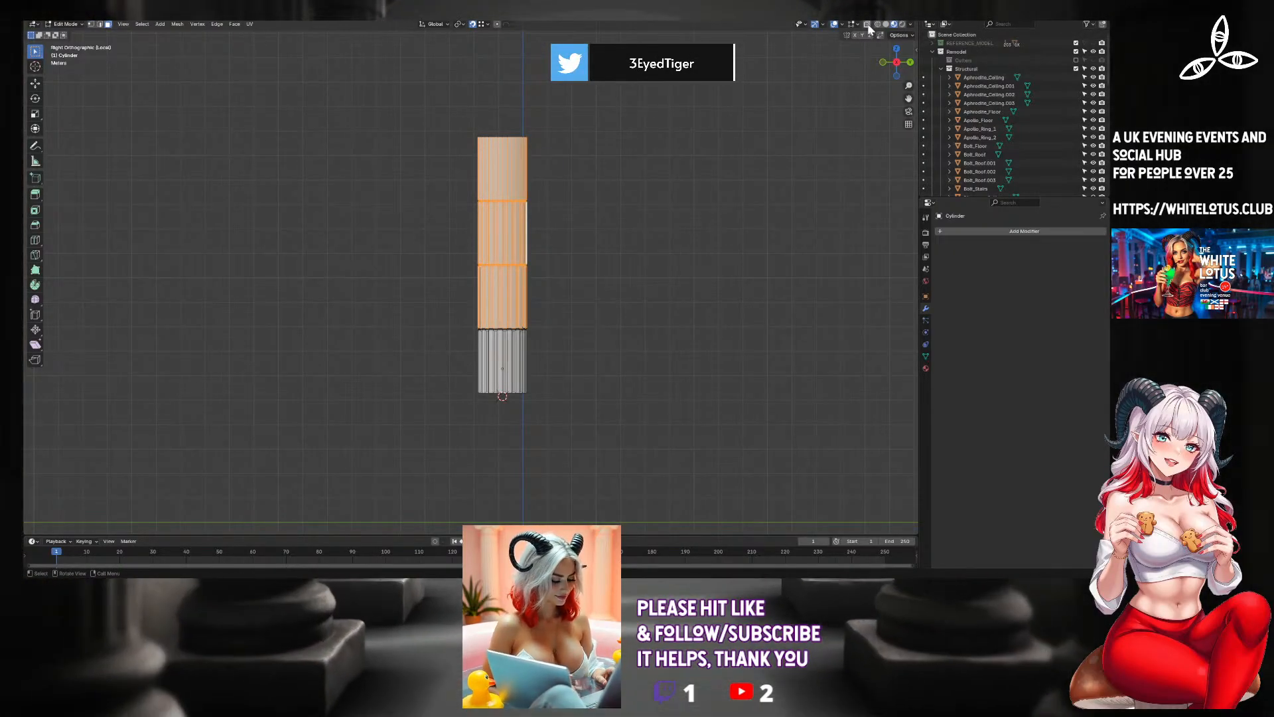
Select the upper three column sections through the mesh with X-ray enabled and delete their vertices.
{"action": "left_click_drag", "start_coordinate": [495, 199], "coordinate": [599, 322]}
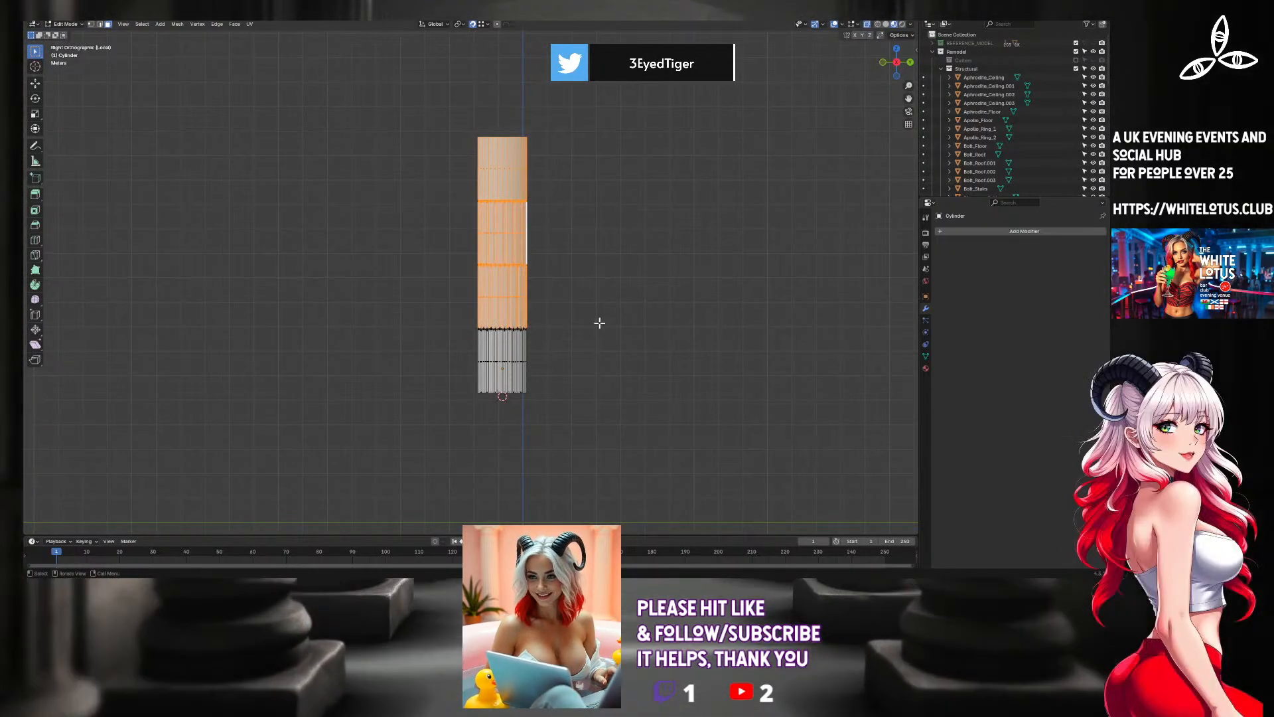
{"action": "key", "text": "x"}
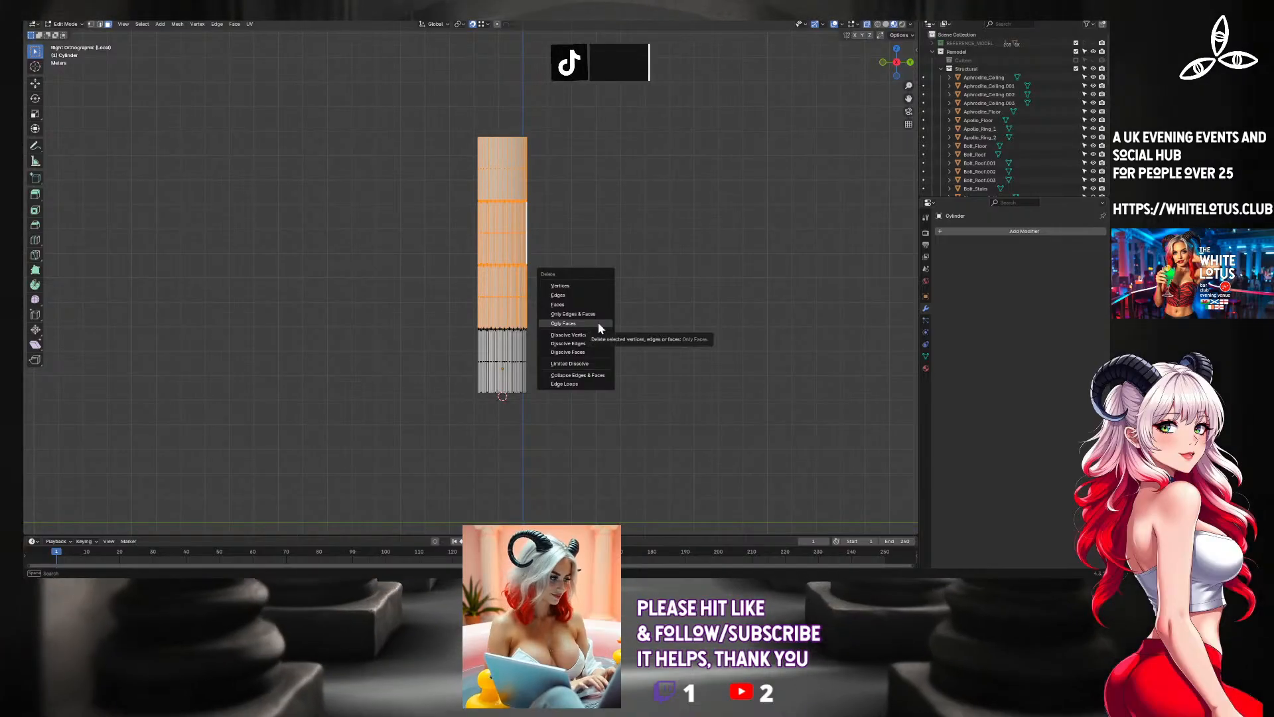
{"action": "left_click", "coordinate": [599, 323]}
{"action": "key", "text": "ctrl+l"}
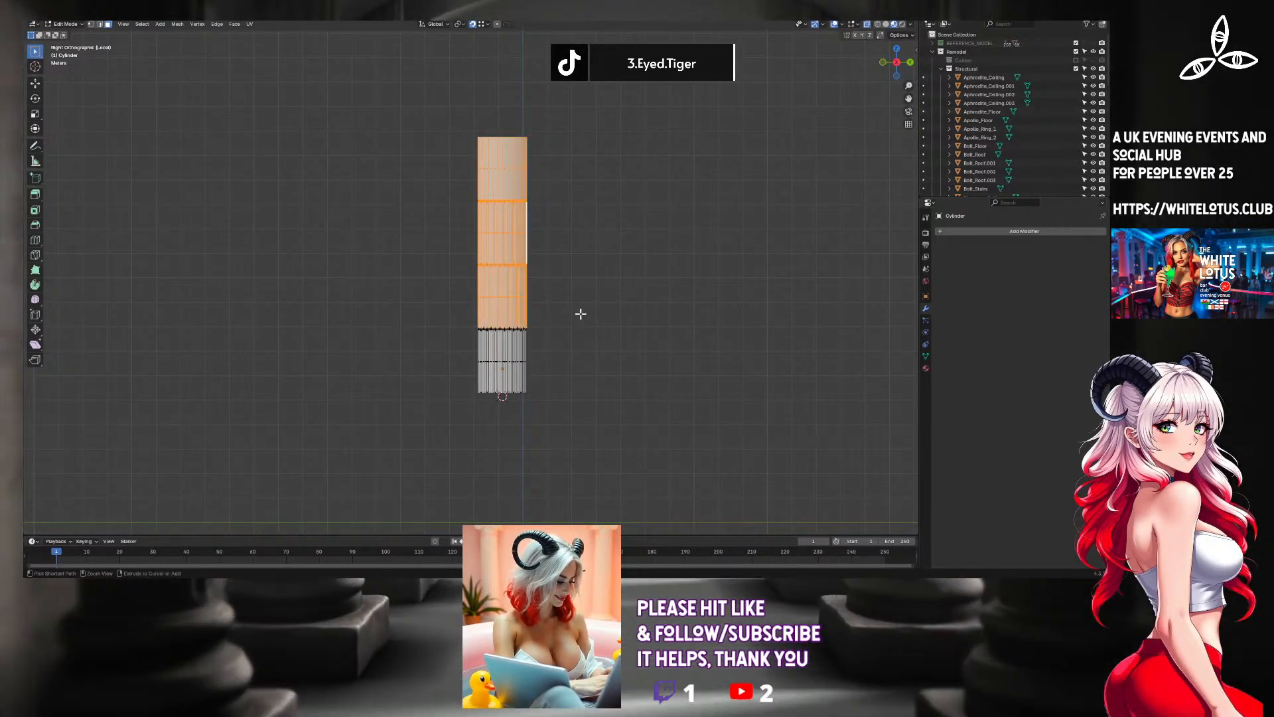
{"action": "key", "text": "x"}
{"action": "left_click", "coordinate": [578, 277]}
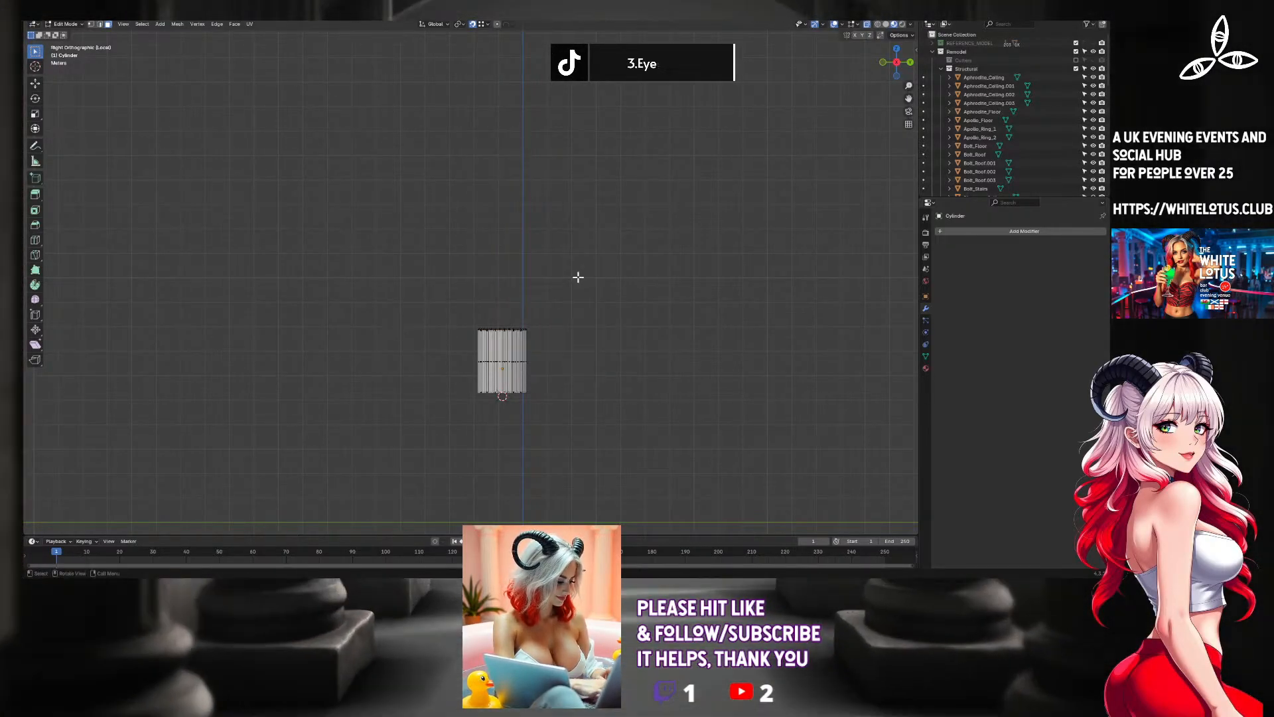
Try to delete the vertices of the ring faces above the remaining section's top rim, and undo the deletion.
{"action": "scroll", "coordinate": [469, 336], "scroll_direction": "up", "scroll_amount": 4}
{"action": "middle_click_drag", "start_coordinate": [517, 356], "coordinate": [422, 179], "text": "shift"}
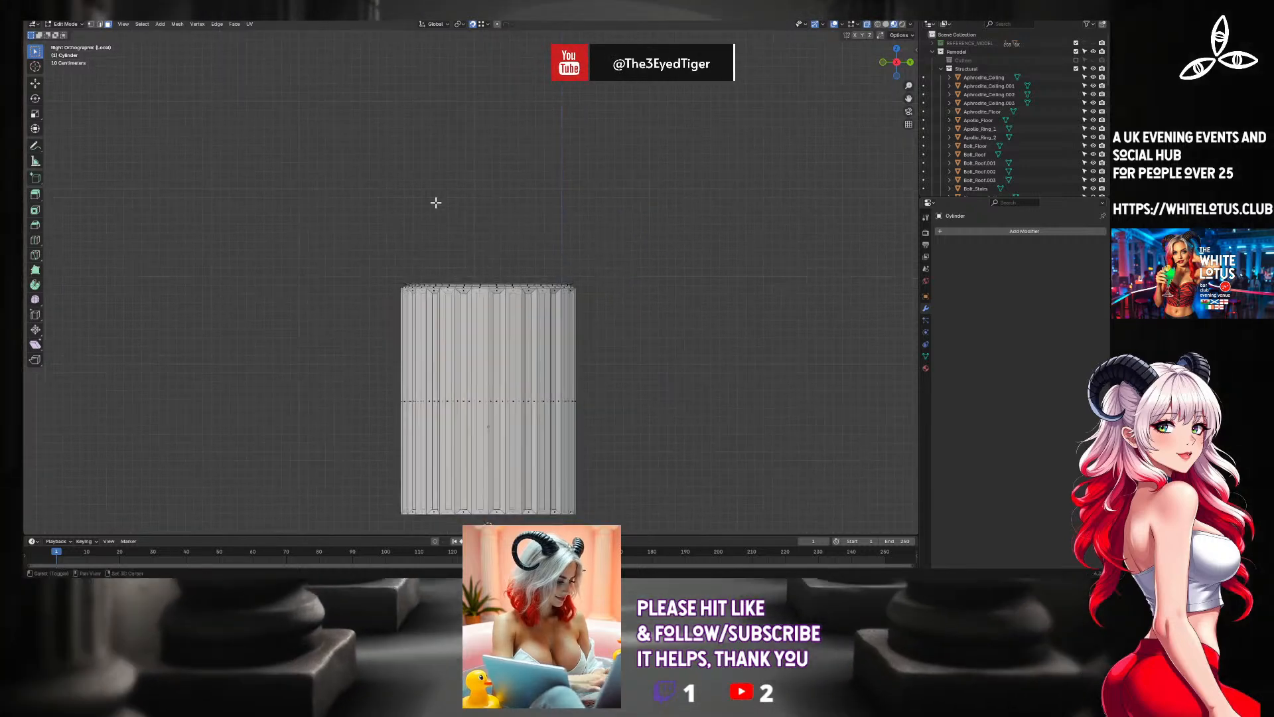
{"action": "mouse_move", "coordinate": [479, 400]}
{"action": "middle_mouse_down", "text": "shift"}
{"action": "mouse_move", "coordinate": [457, 214]}
{"action": "mouse_move", "coordinate": [459, 324]}
{"action": "middle_mouse_up", "text": "shift"}
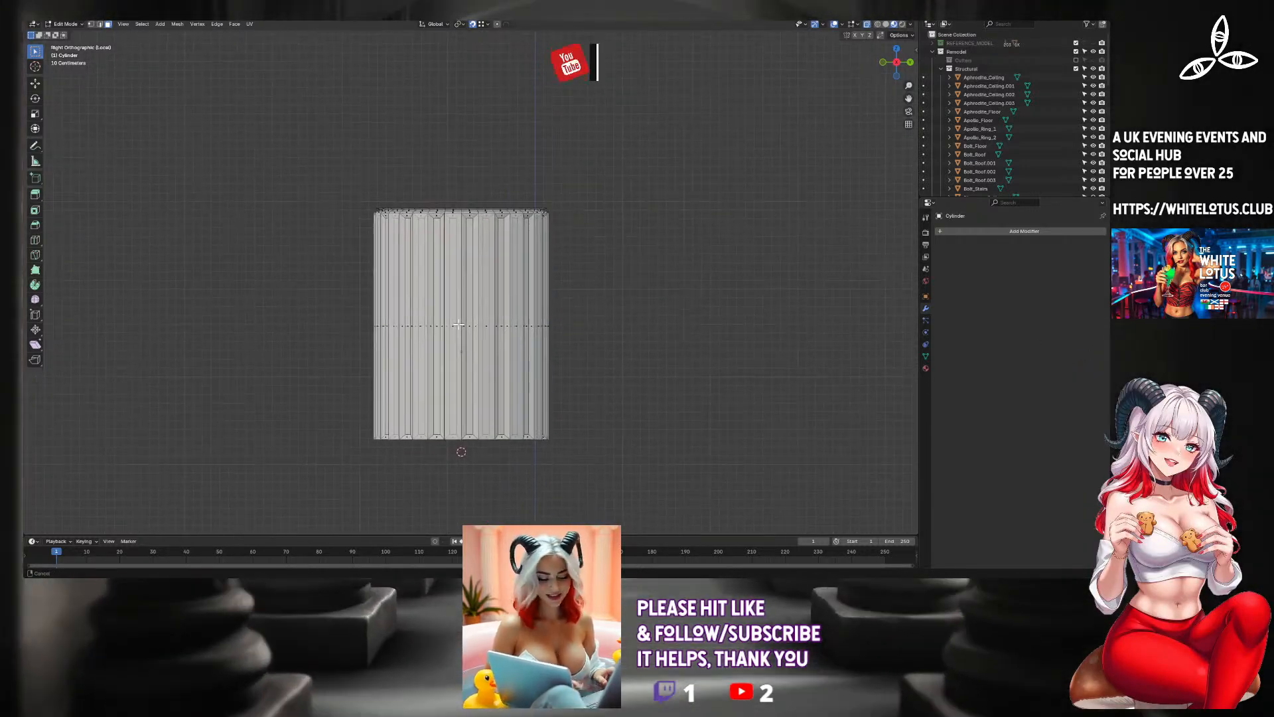
{"action": "scroll", "coordinate": [459, 325], "scroll_direction": "up", "scroll_amount": 4}
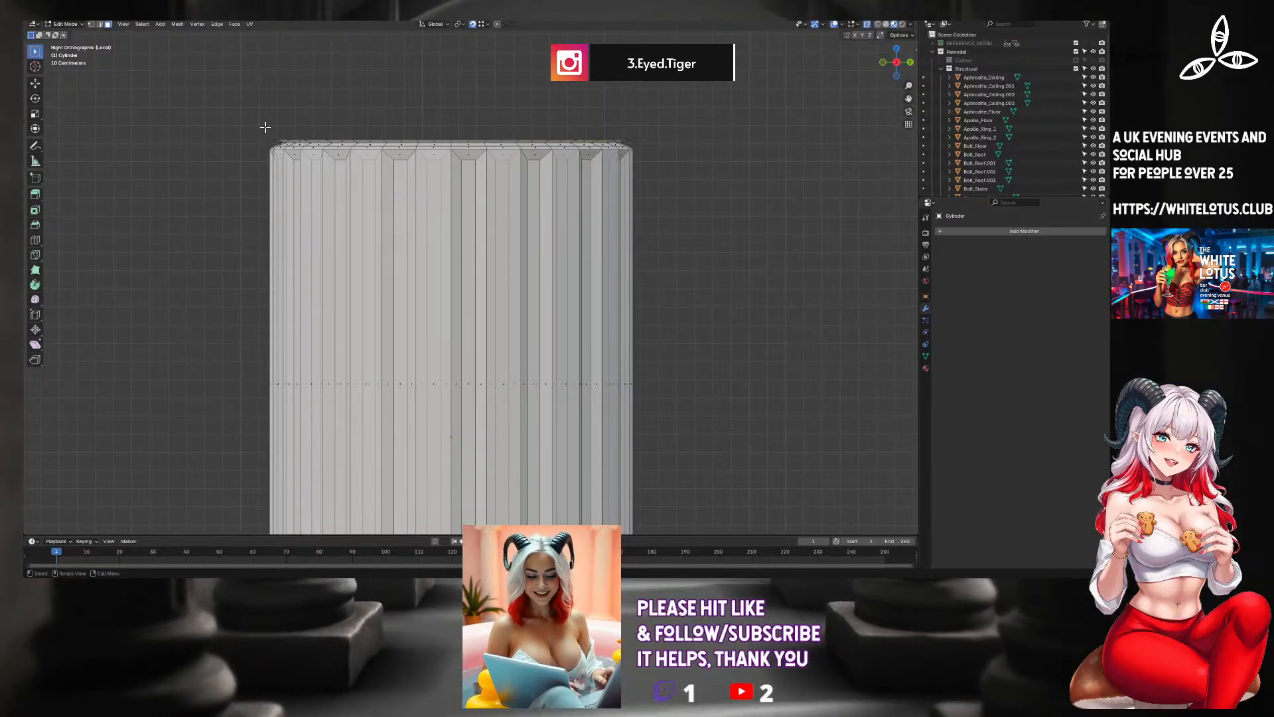
{"action": "scroll", "coordinate": [265, 127], "scroll_direction": "up", "scroll_amount": 3}
{"action": "scroll", "coordinate": [282, 128], "scroll_direction": "down", "scroll_amount": 2}
{"action": "left_click_drag", "start_coordinate": [204, 80], "coordinate": [677, 114]}
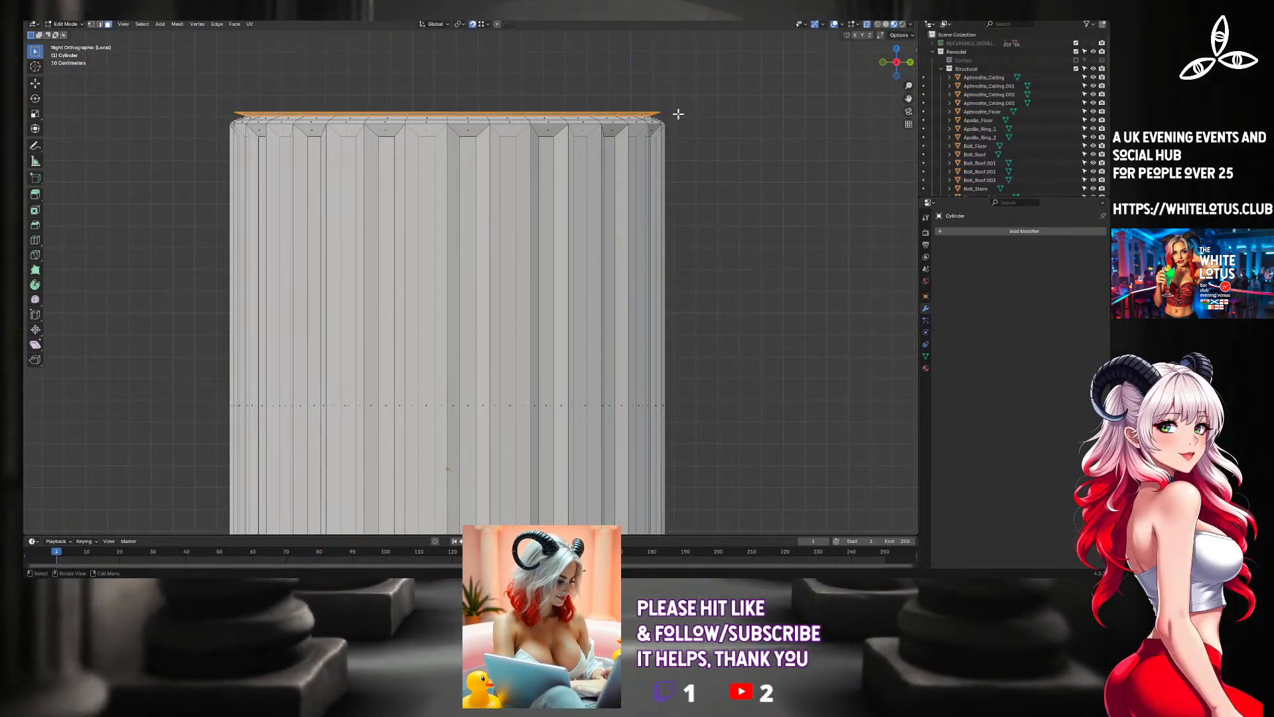
{"action": "key", "text": "x"}
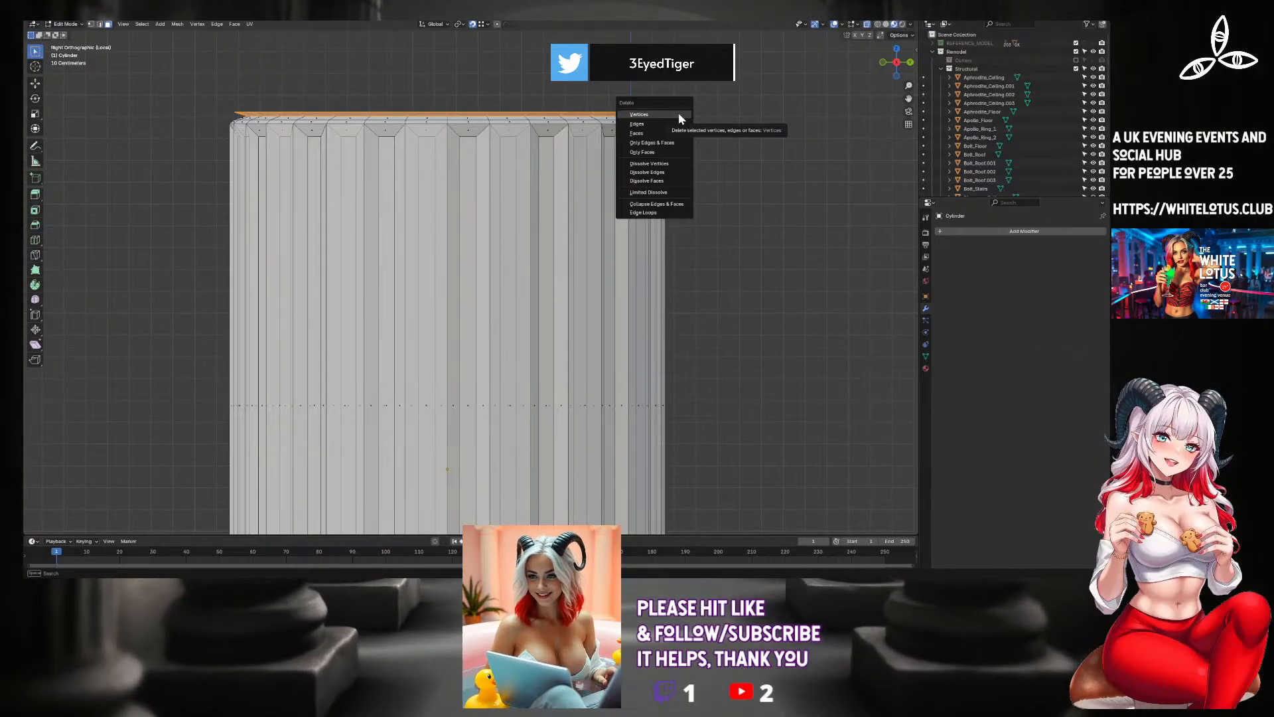
{"action": "left_click", "coordinate": [678, 114]}
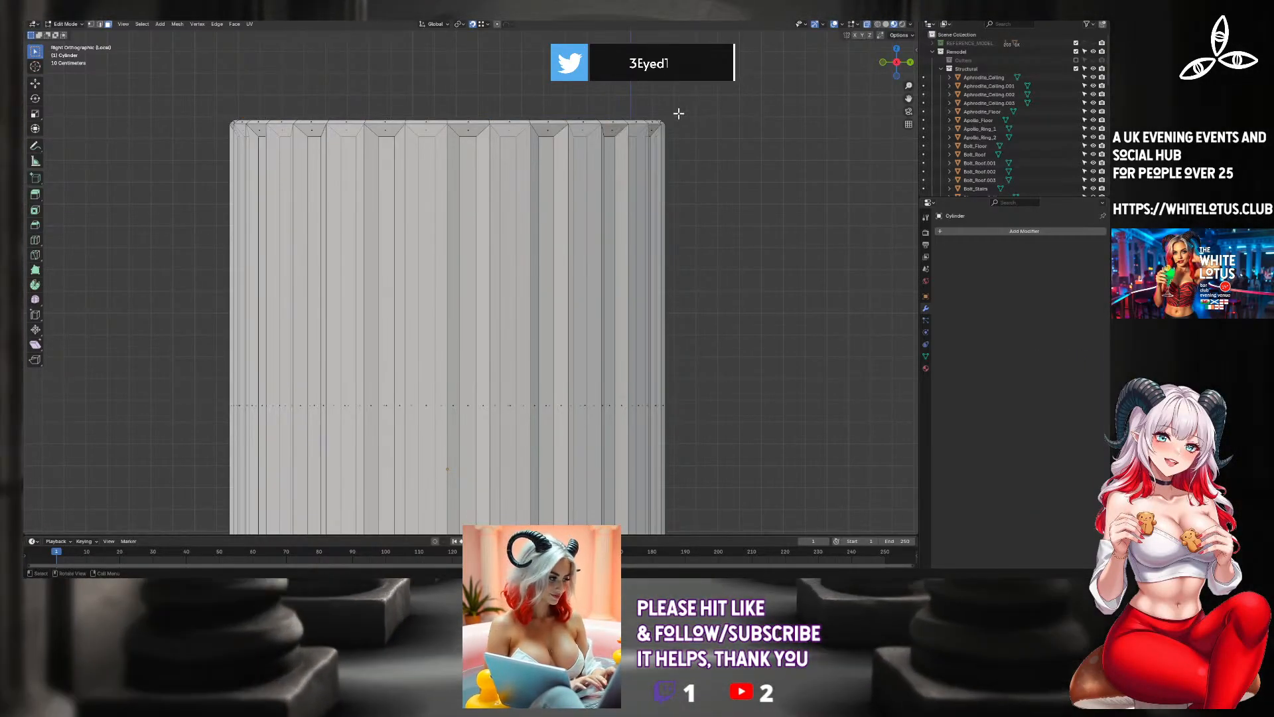
{"action": "key", "text": "ctrl+z"}
Try to delete the edges of the selected ring faces above the top rim, and undo the deletion.
{"action": "scroll", "coordinate": [466, 123], "scroll_direction": "up", "scroll_amount": 1}
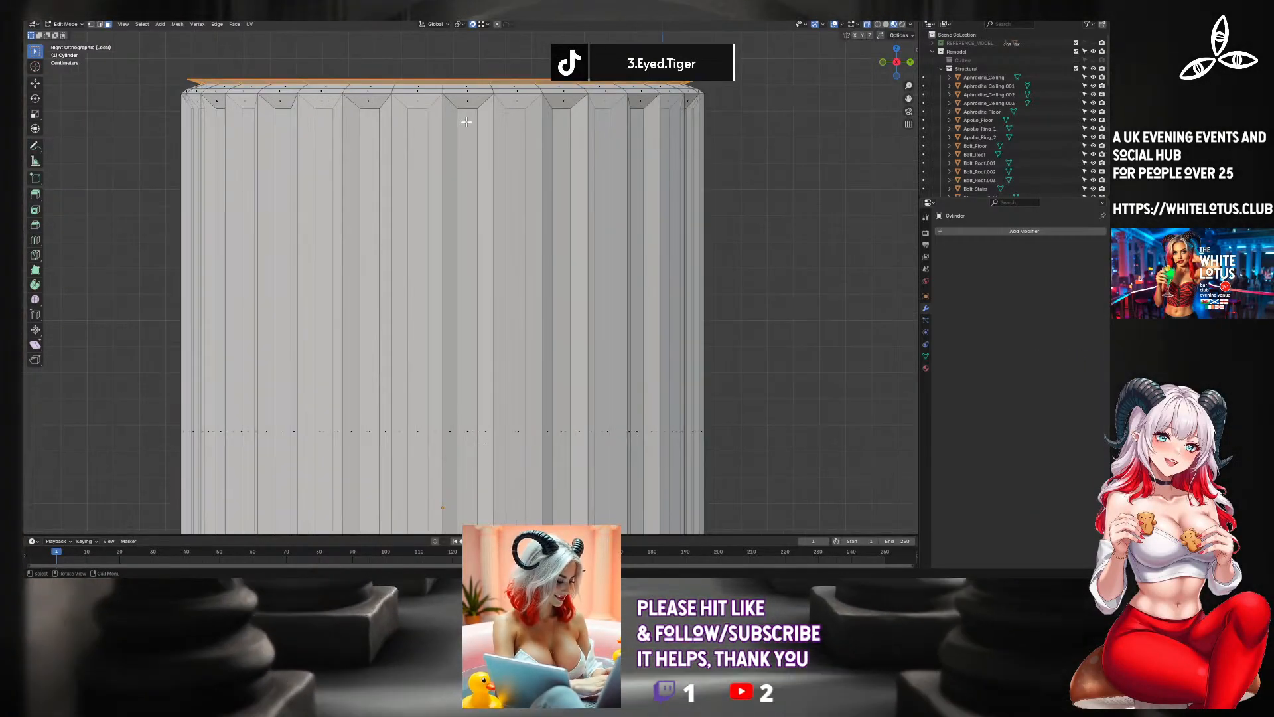
{"action": "key", "text": "x"}
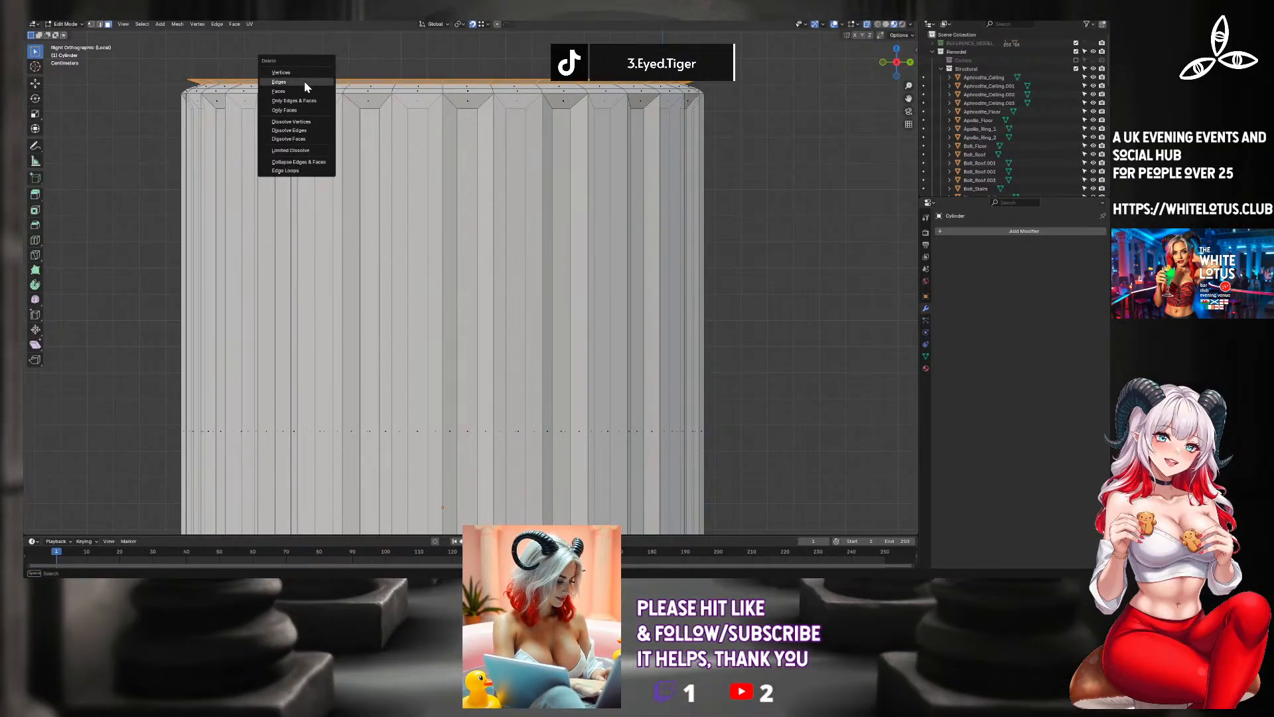
{"action": "left_click", "coordinate": [305, 82]}
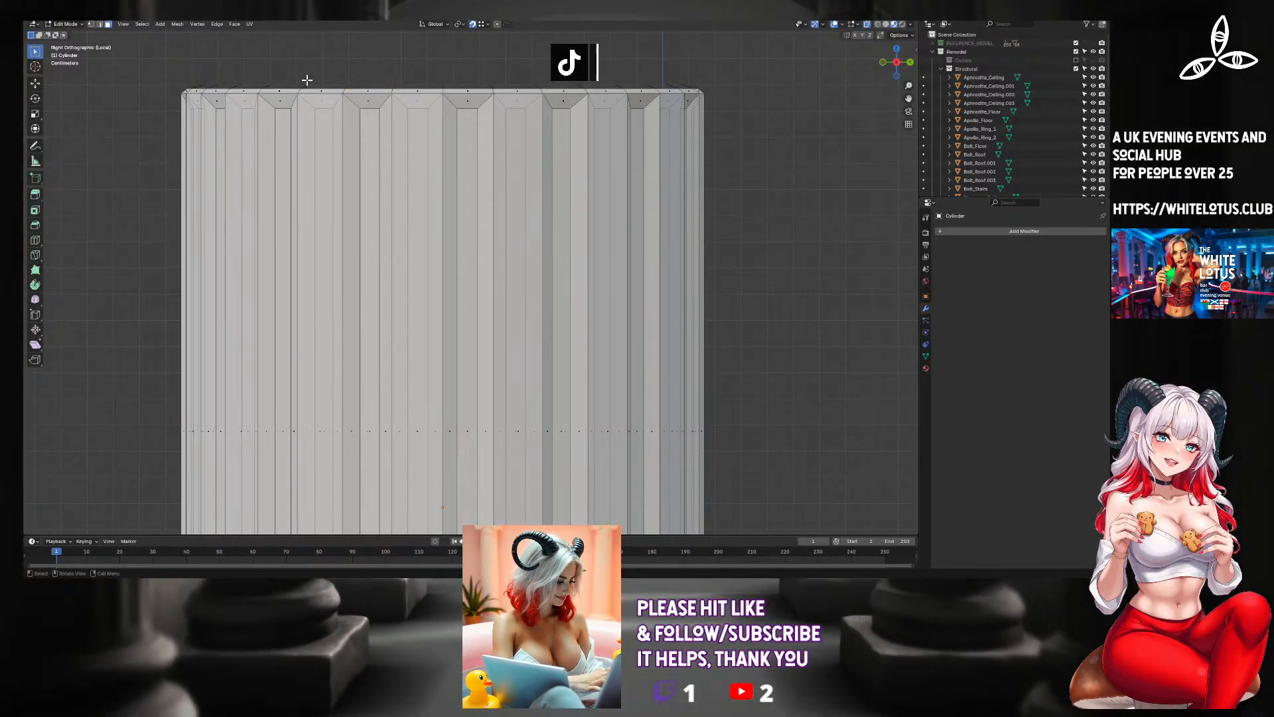
{"action": "key", "text": "ctrl+z"}
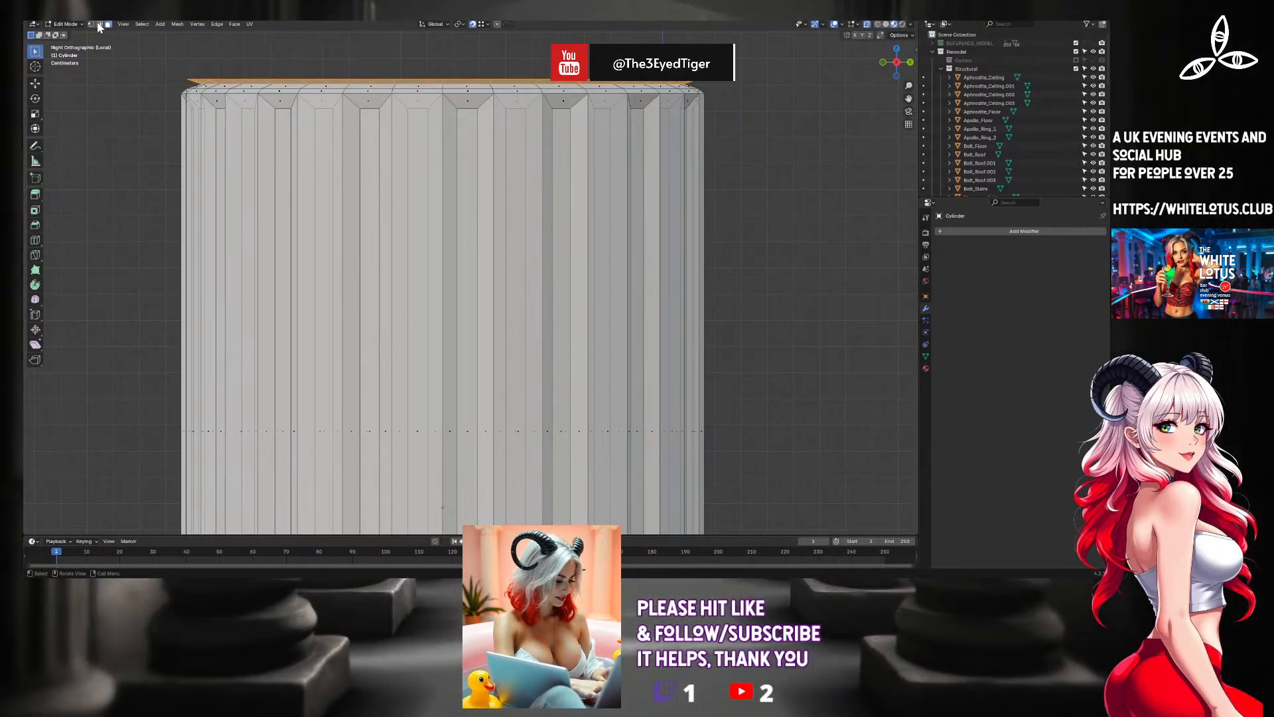
Select the topmost ring of edges above the remaining section in edge select mode and delete those edges.
{"action": "left_click_drag", "start_coordinate": [130, 55], "coordinate": [723, 79]}
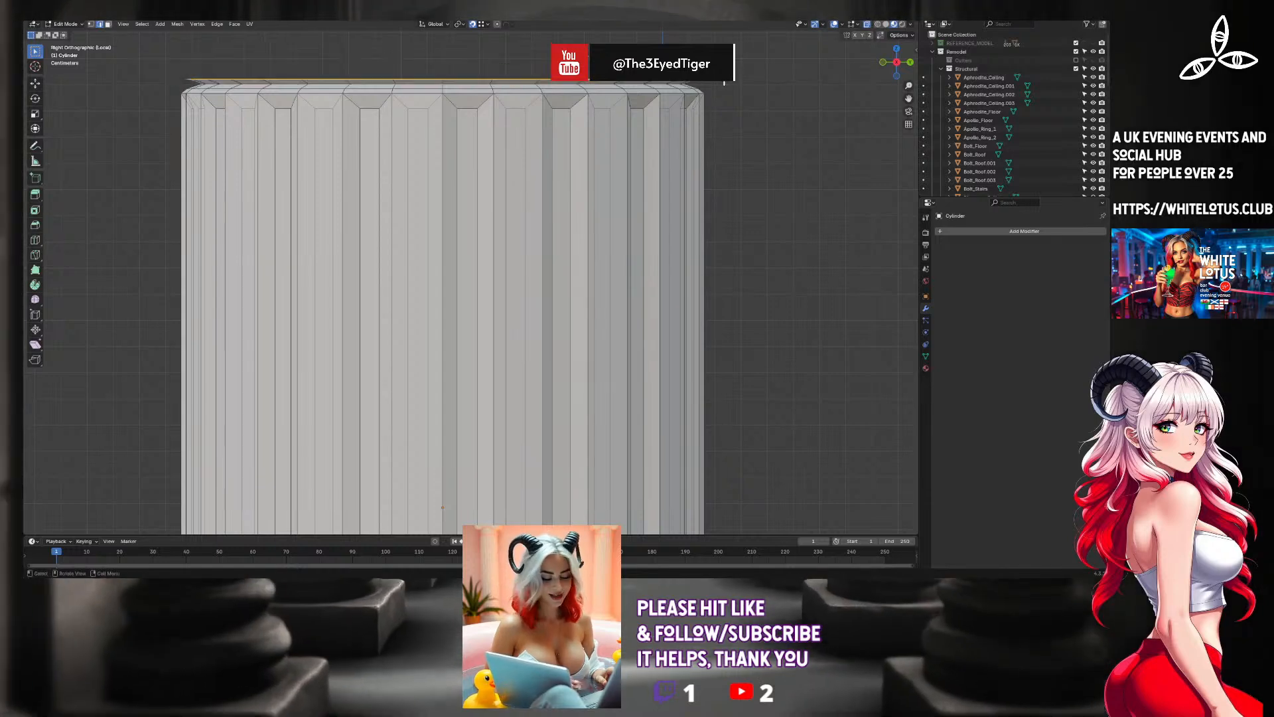
{"action": "key", "text": "x"}
{"action": "left_click", "coordinate": [700, 60]}
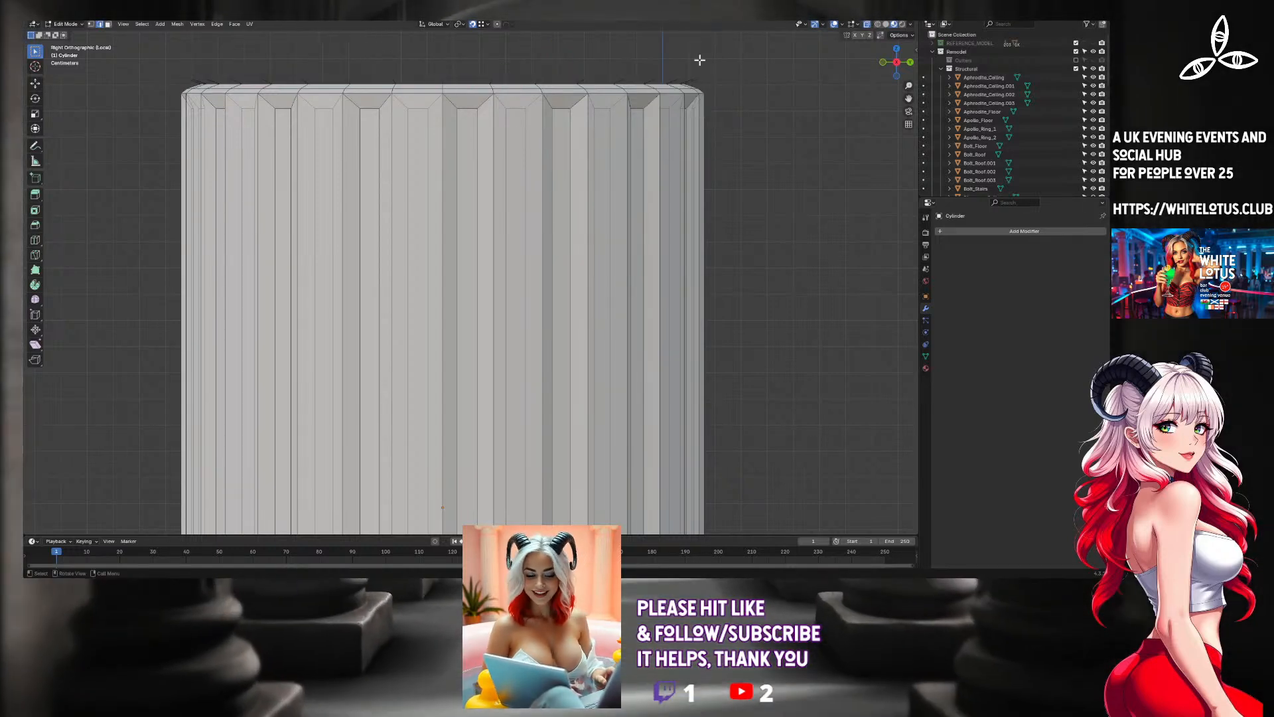
Select the leftover edges protruding above the section's top rim and delete them.
{"action": "scroll", "coordinate": [639, 82], "scroll_direction": "down", "scroll_amount": 4}
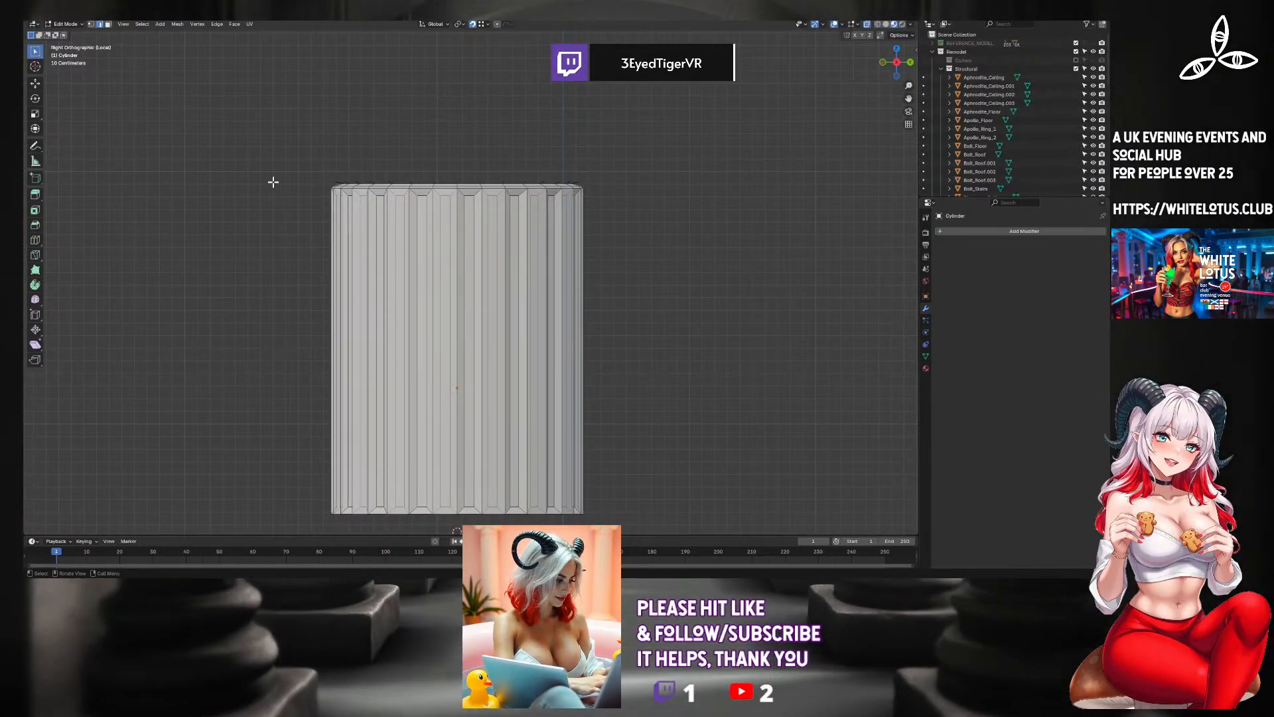
{"action": "left_click_drag", "start_coordinate": [286, 147], "coordinate": [591, 187]}
{"action": "scroll", "coordinate": [573, 186], "scroll_direction": "up", "scroll_amount": 3}
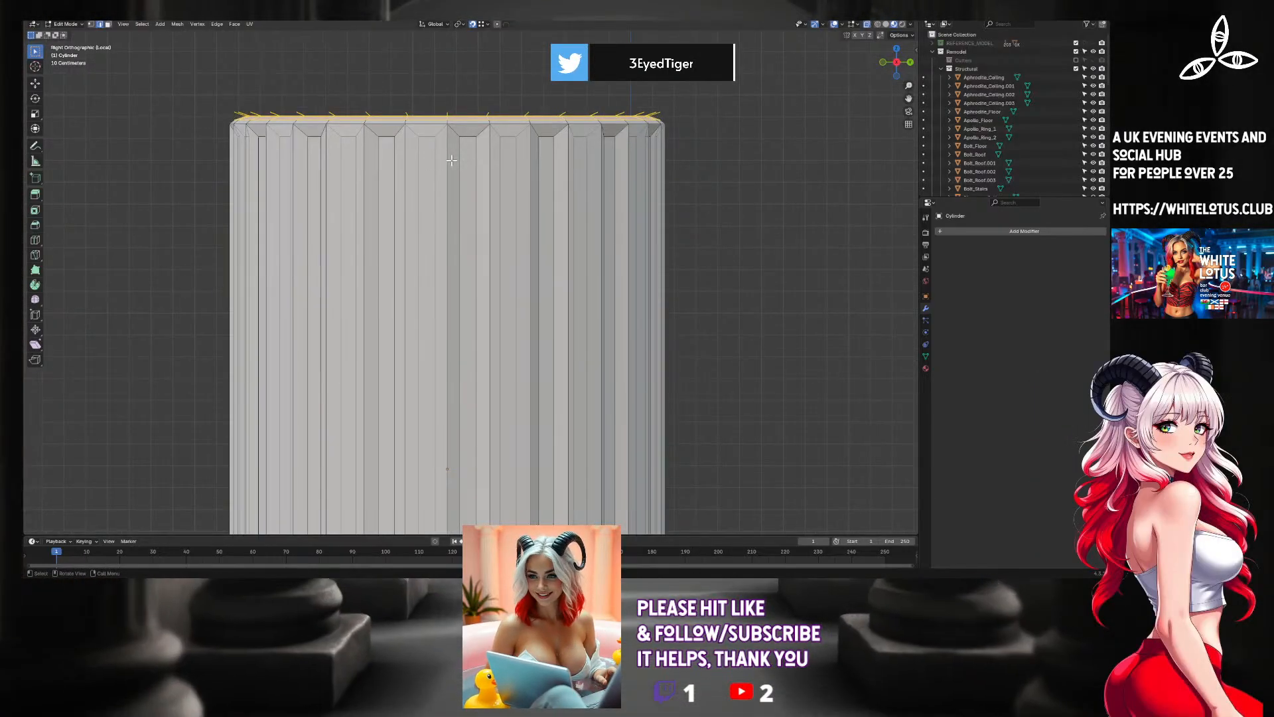
{"action": "left_click_drag", "start_coordinate": [225, 75], "coordinate": [773, 115]}
{"action": "key", "text": "x"}
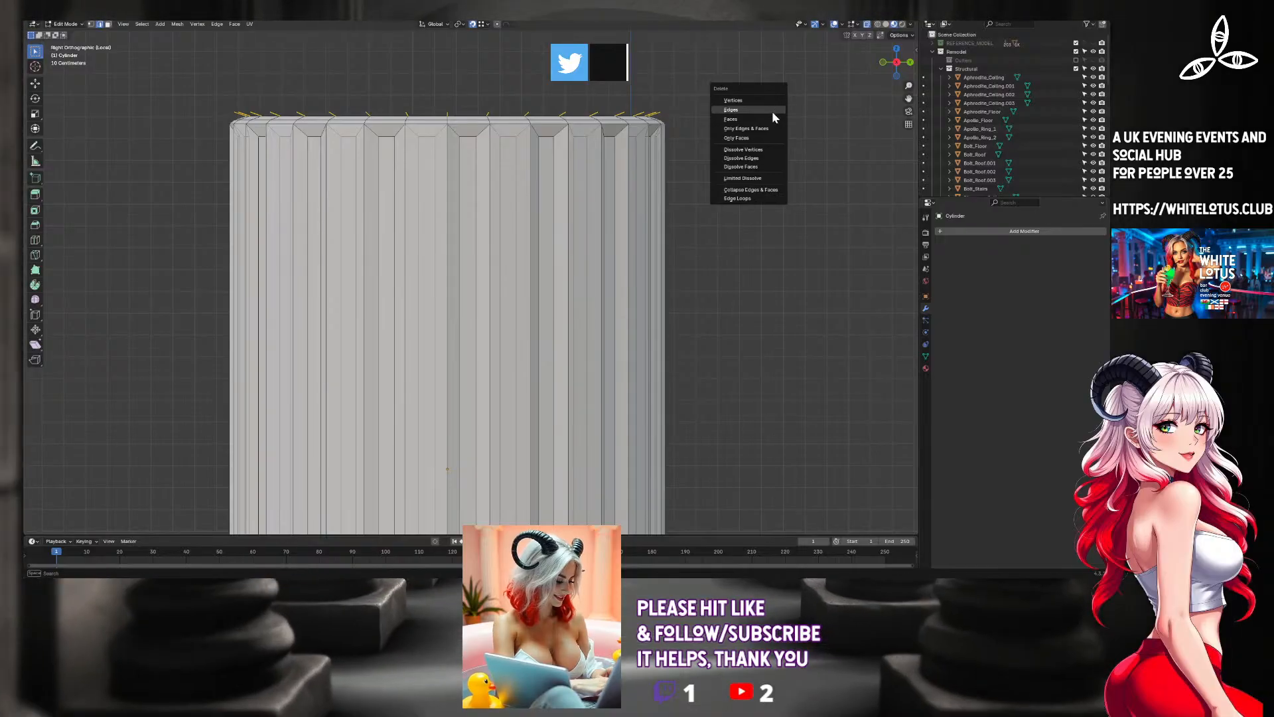
{"action": "left_click", "coordinate": [772, 111]}
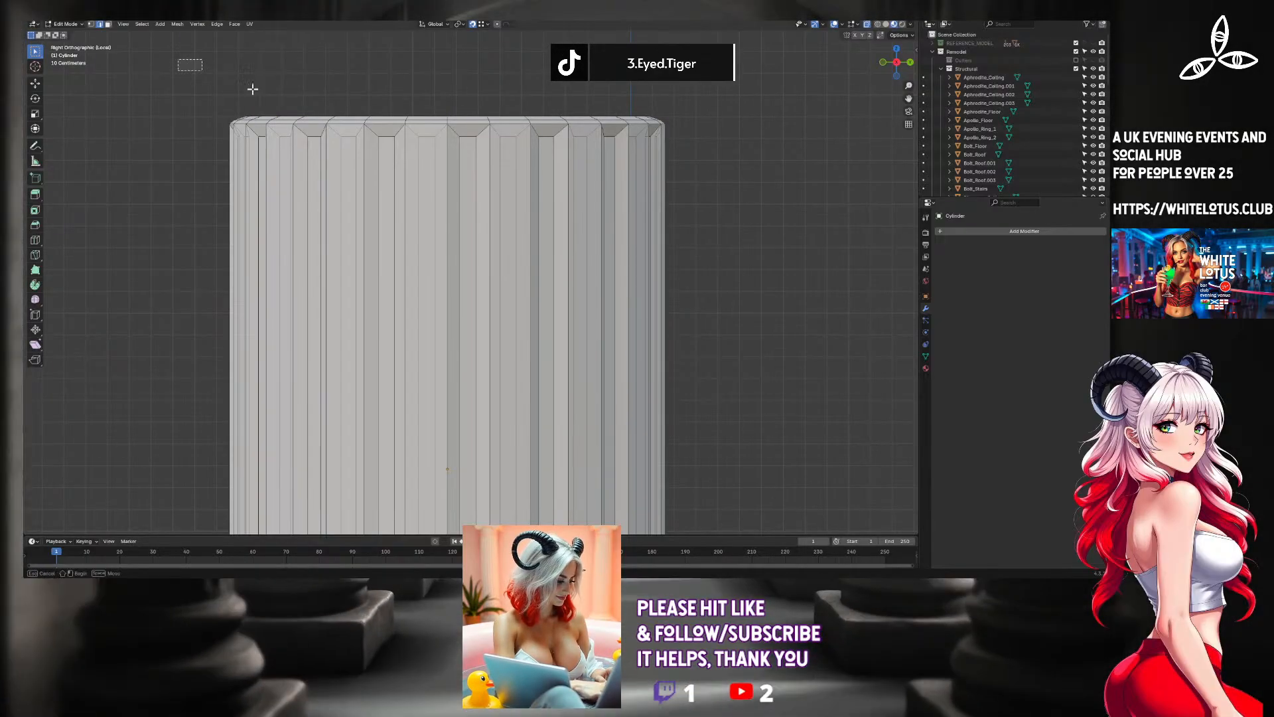
Duplicate the top rim's bevelled edge ring in place and rotate the copy 180° about the X axis.
{"action": "left_click_drag", "start_coordinate": [252, 88], "coordinate": [739, 120]}
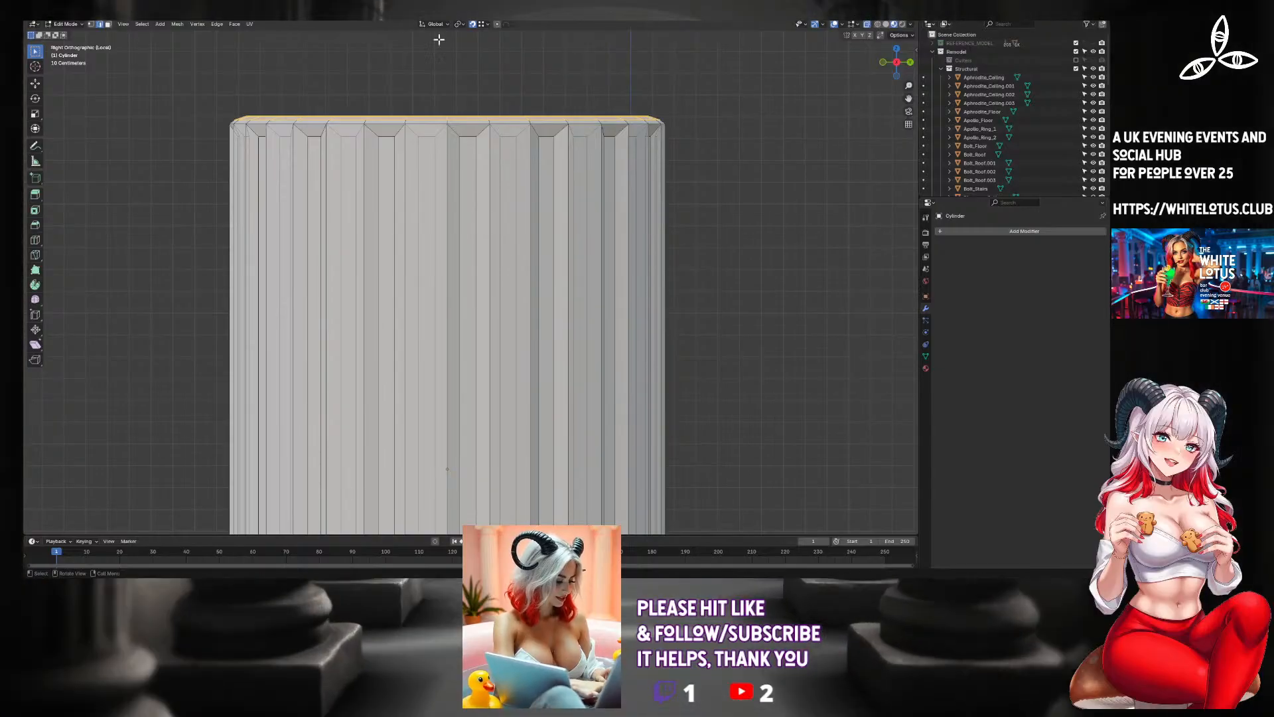
{"action": "left_click", "coordinate": [237, 43]}
{"action": "left_click_drag", "start_coordinate": [200, 58], "coordinate": [717, 123]}
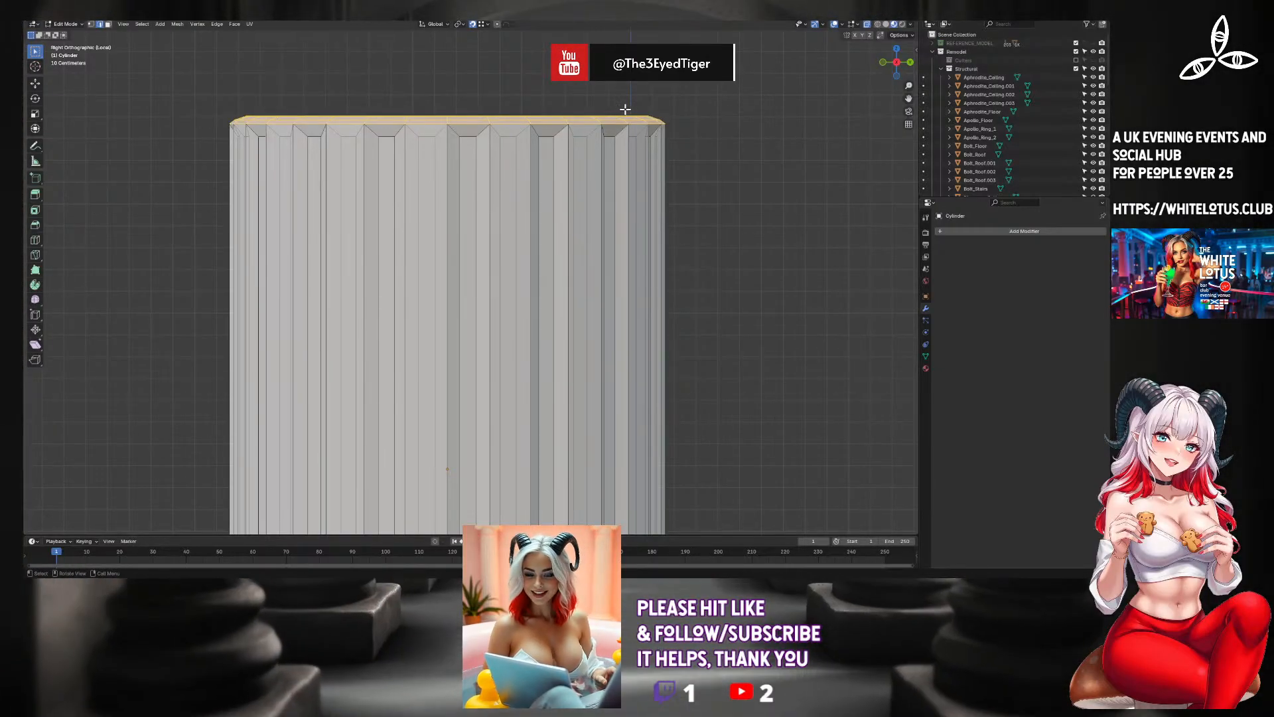
{"action": "key", "text": "g"}
{"action": "right_click", "coordinate": [657, 127]}
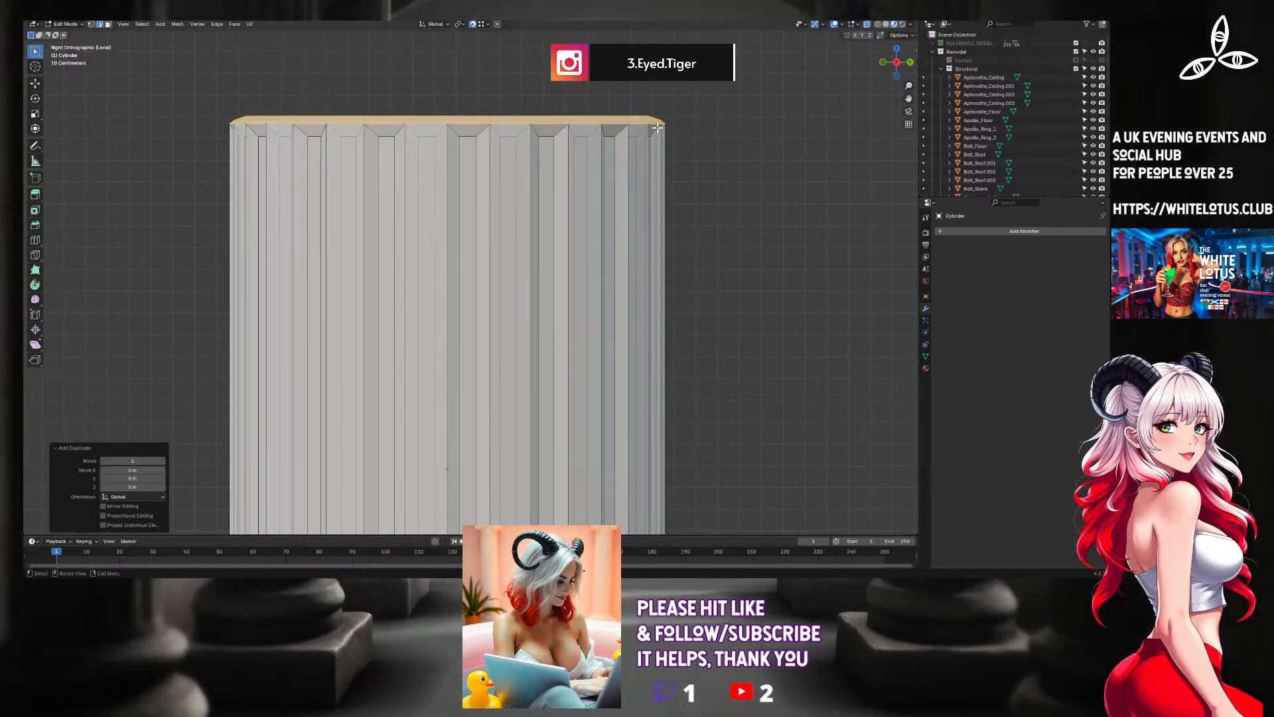
{"action": "key", "text": "r"}
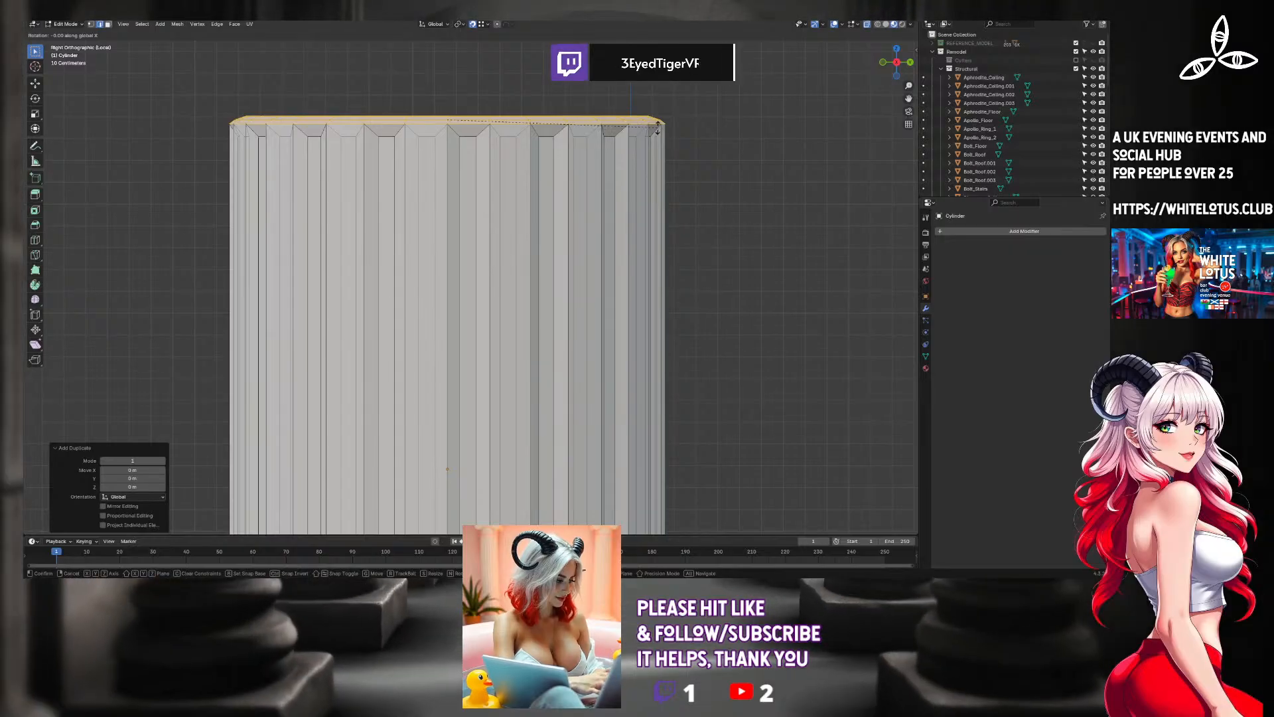
{"action": "type", "text": "180"}
{"action": "key", "text": "Return"}
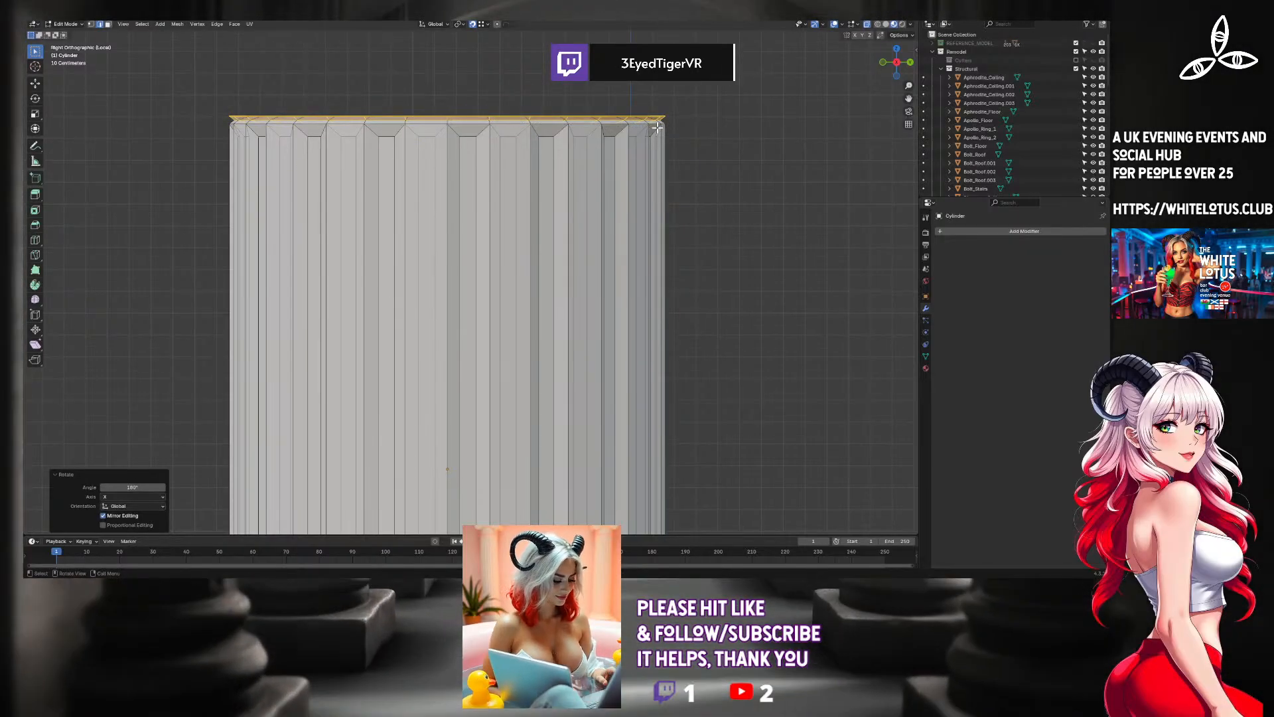
Move the flipped rim copy down along its local Z axis to the column section's lower end.
{"action": "middle_click_drag", "start_coordinate": [623, 281], "coordinate": [700, 69], "text": "shift"}
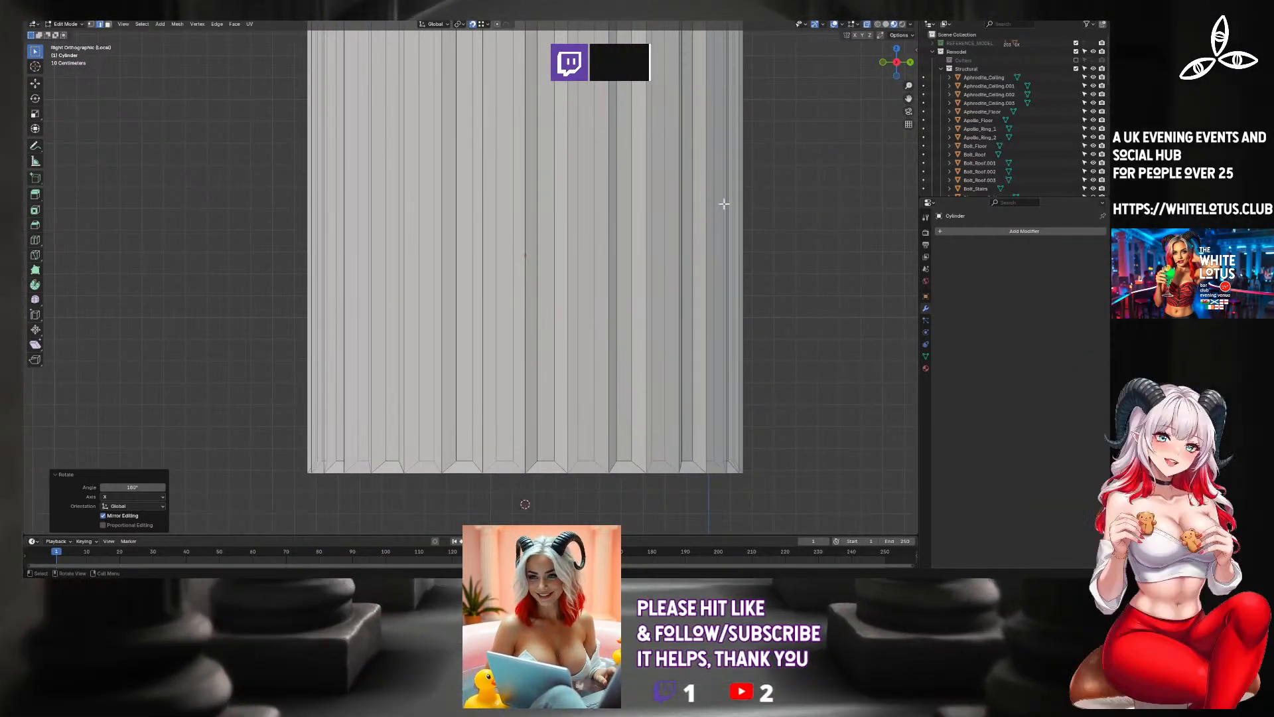
{"action": "key", "text": "g"}
{"action": "key", "text": "z"}
{"action": "key", "text": "z"}
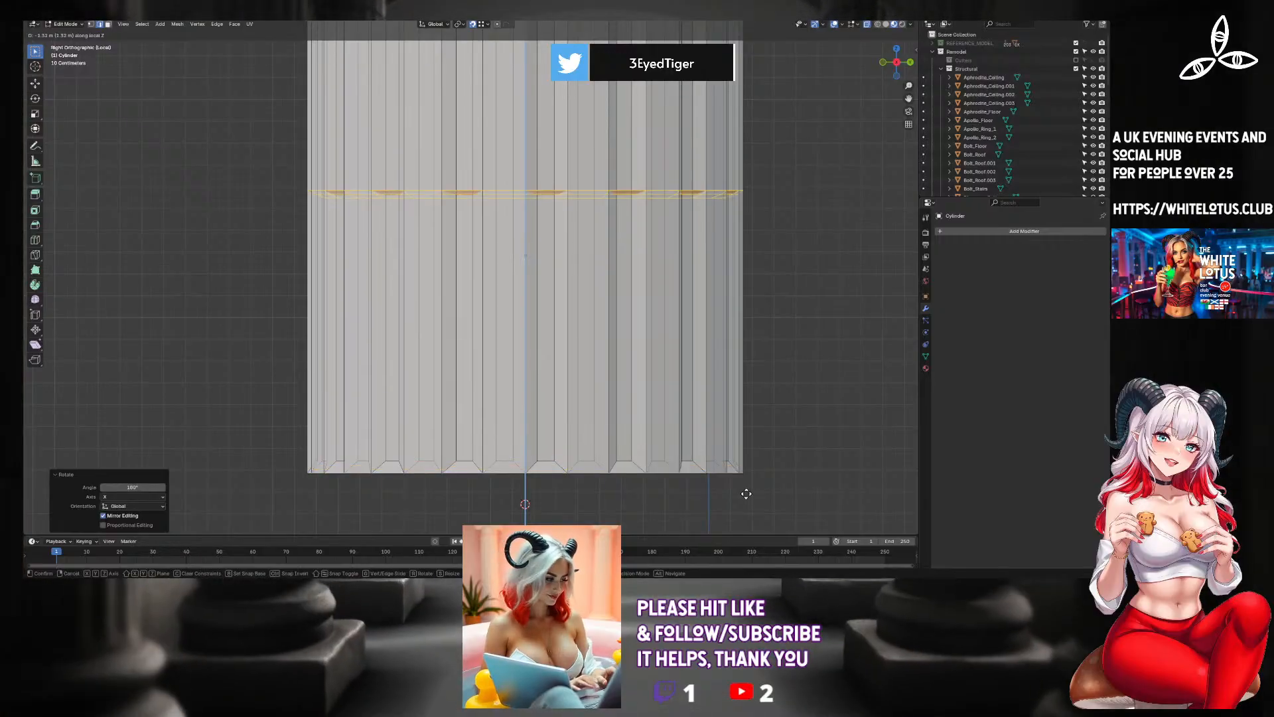
{"action": "left_click", "coordinate": [748, 476]}
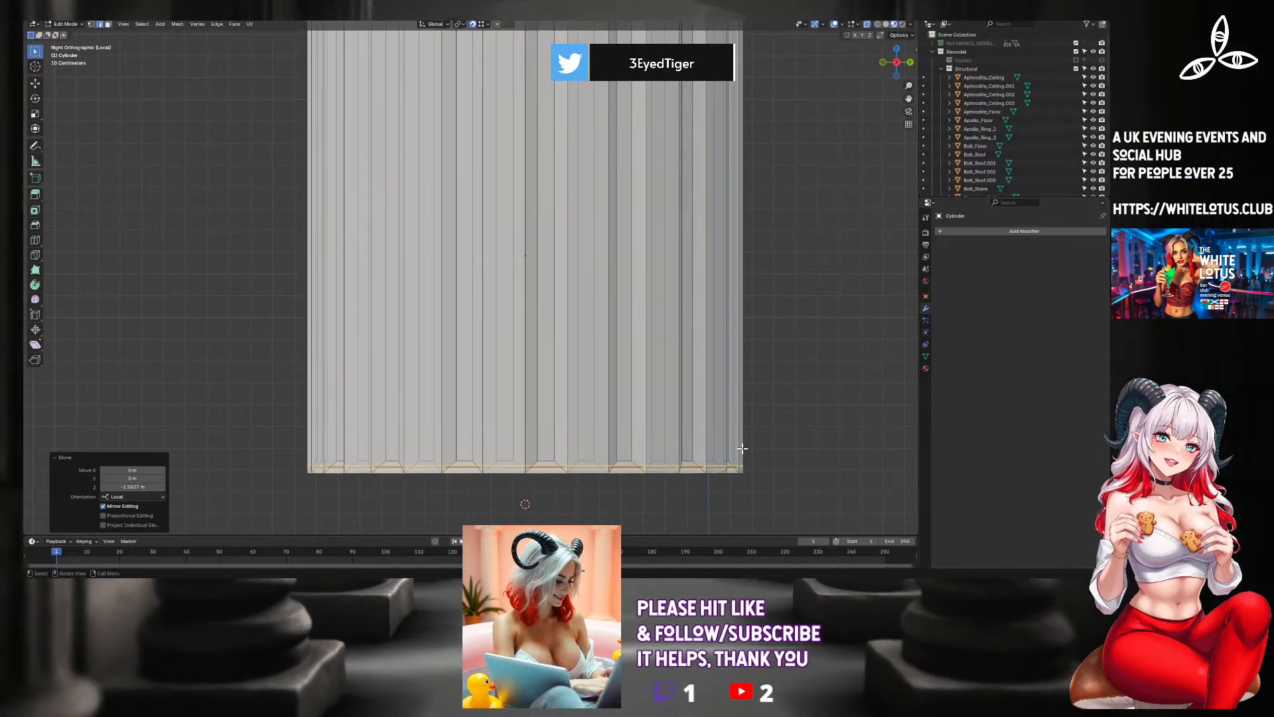
Snap the flipped rim copy's outer edge onto the section's lower outer corner and return to Object Mode.
{"action": "scroll", "coordinate": [755, 471], "scroll_direction": "up", "scroll_amount": 2}
{"action": "middle_click_drag", "start_coordinate": [744, 466], "coordinate": [603, 146], "text": "shift"}
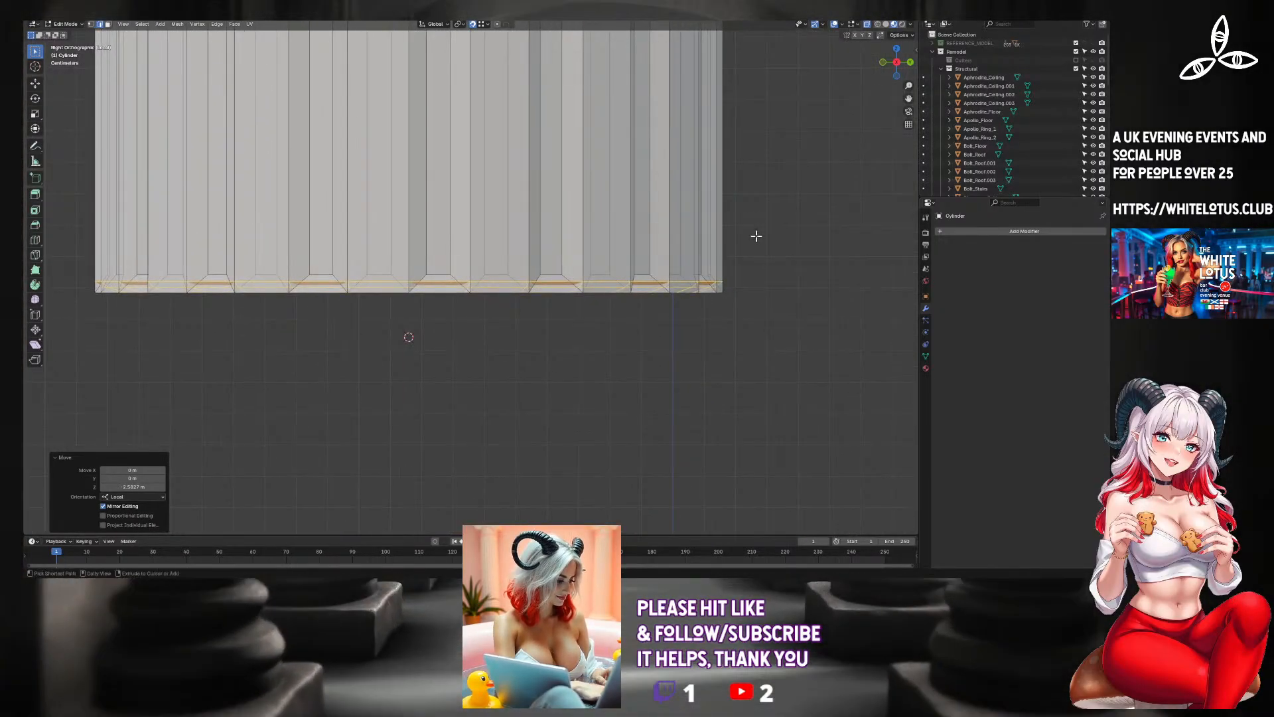
{"action": "left_click", "coordinate": [723, 281]}
{"action": "left_click", "coordinate": [724, 291]}
{"action": "key", "text": "Tab"}
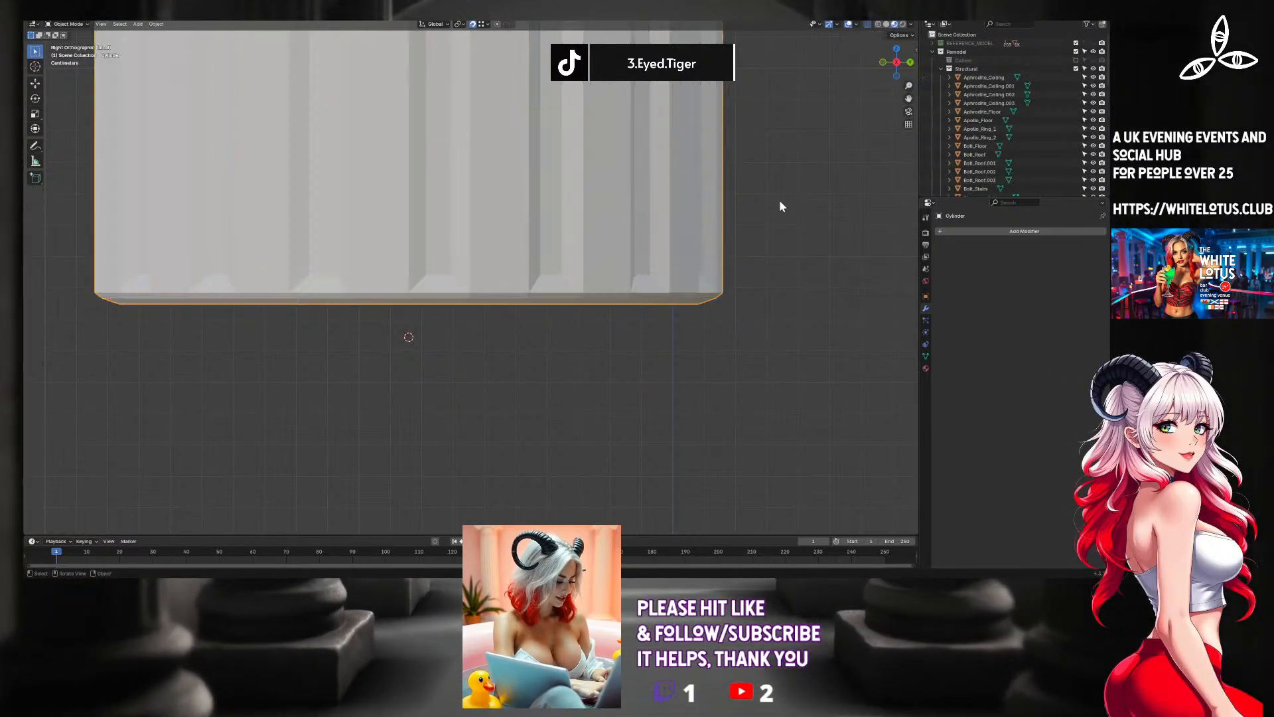
Inspect both ends of the column section, exit local view and finish in Object Mode.
{"action": "middle_click_drag", "start_coordinate": [759, 230], "coordinate": [763, 179]}
{"action": "scroll", "coordinate": [774, 208], "scroll_direction": "down", "scroll_amount": 3}
{"action": "scroll", "coordinate": [778, 182], "scroll_direction": "down", "scroll_amount": 3}
{"action": "scroll", "coordinate": [777, 185], "scroll_direction": "down", "scroll_amount": 2}
{"action": "key", "text": "Tab"}
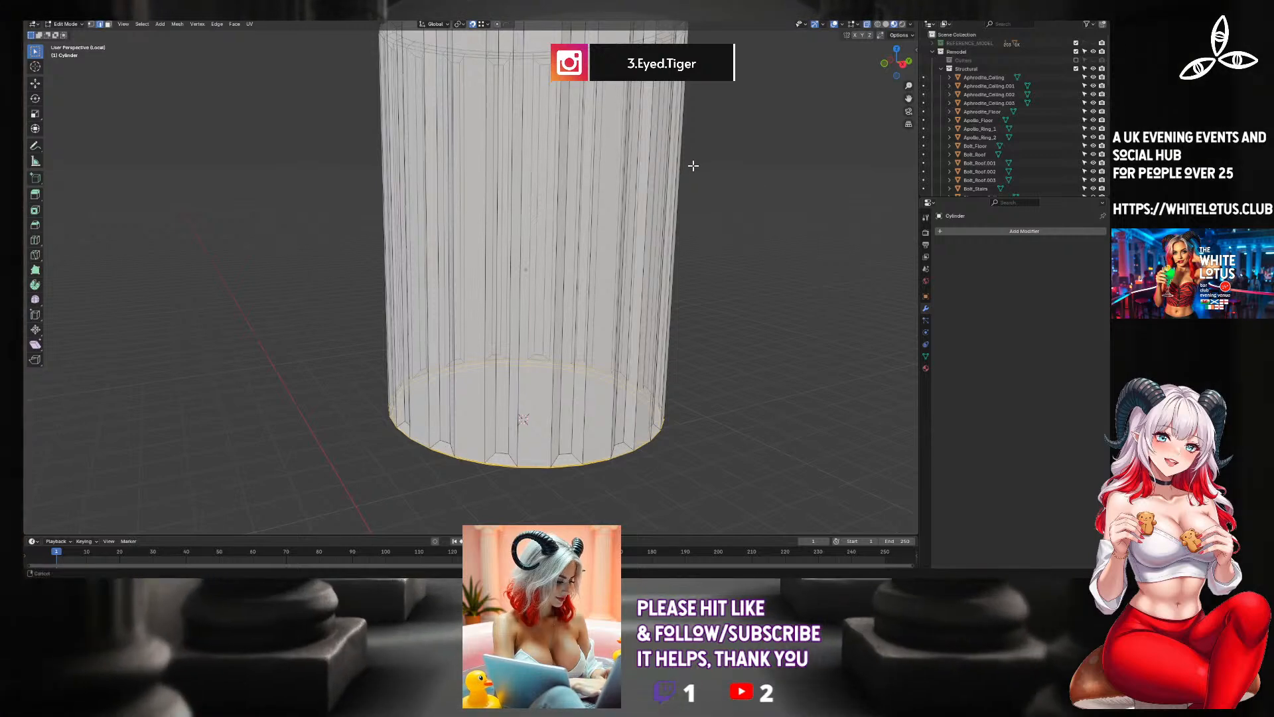
{"action": "middle_click_drag", "start_coordinate": [758, 181], "coordinate": [658, 291]}
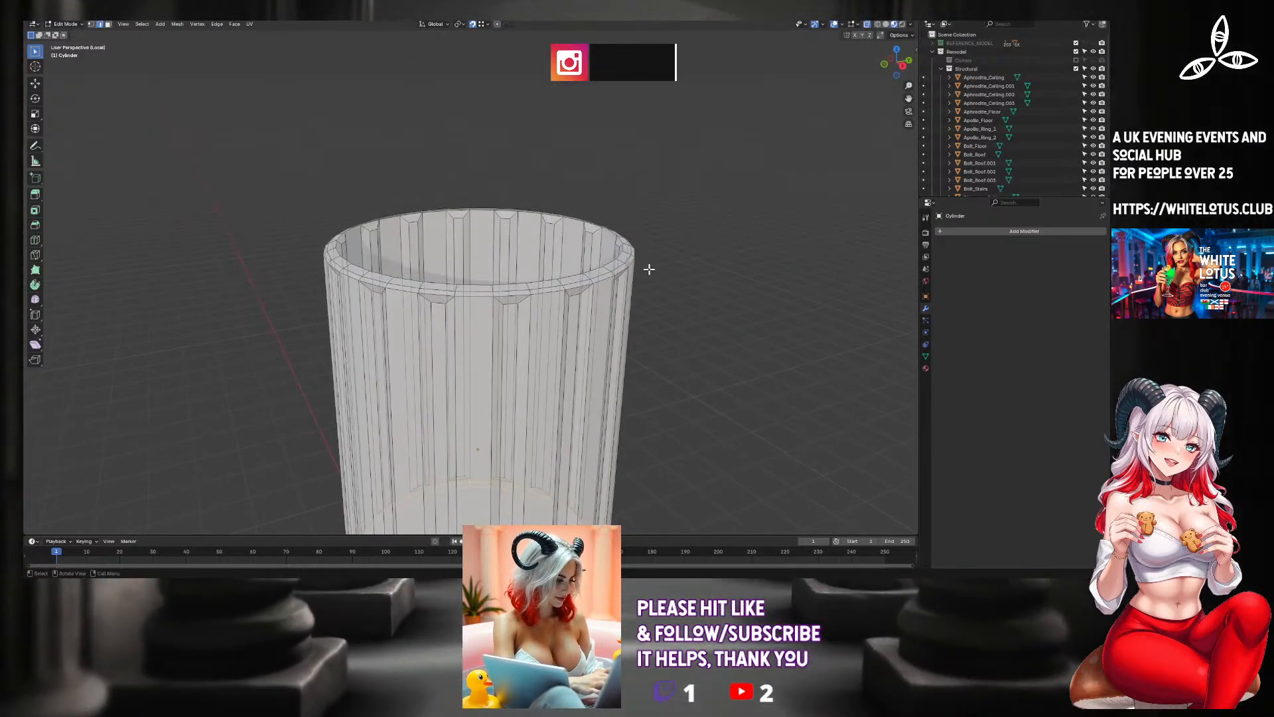
{"action": "key", "text": "KP_Divide"}
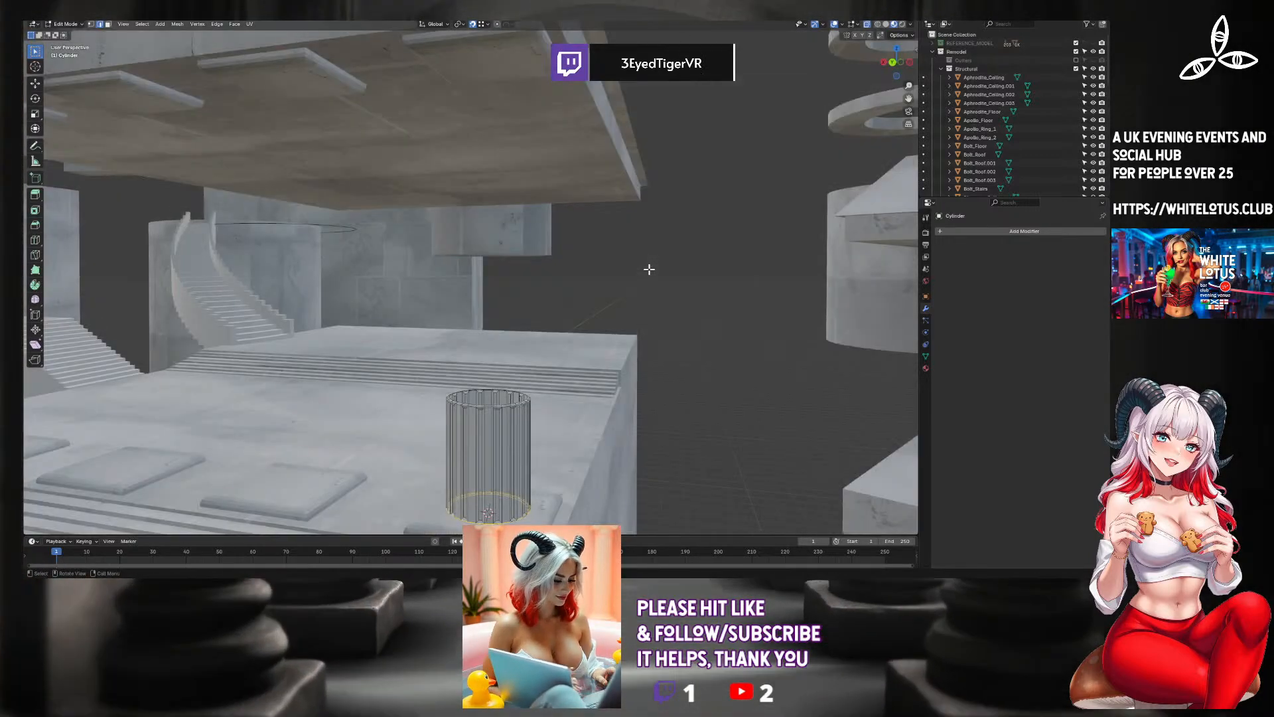
{"action": "key", "text": "Tab"}
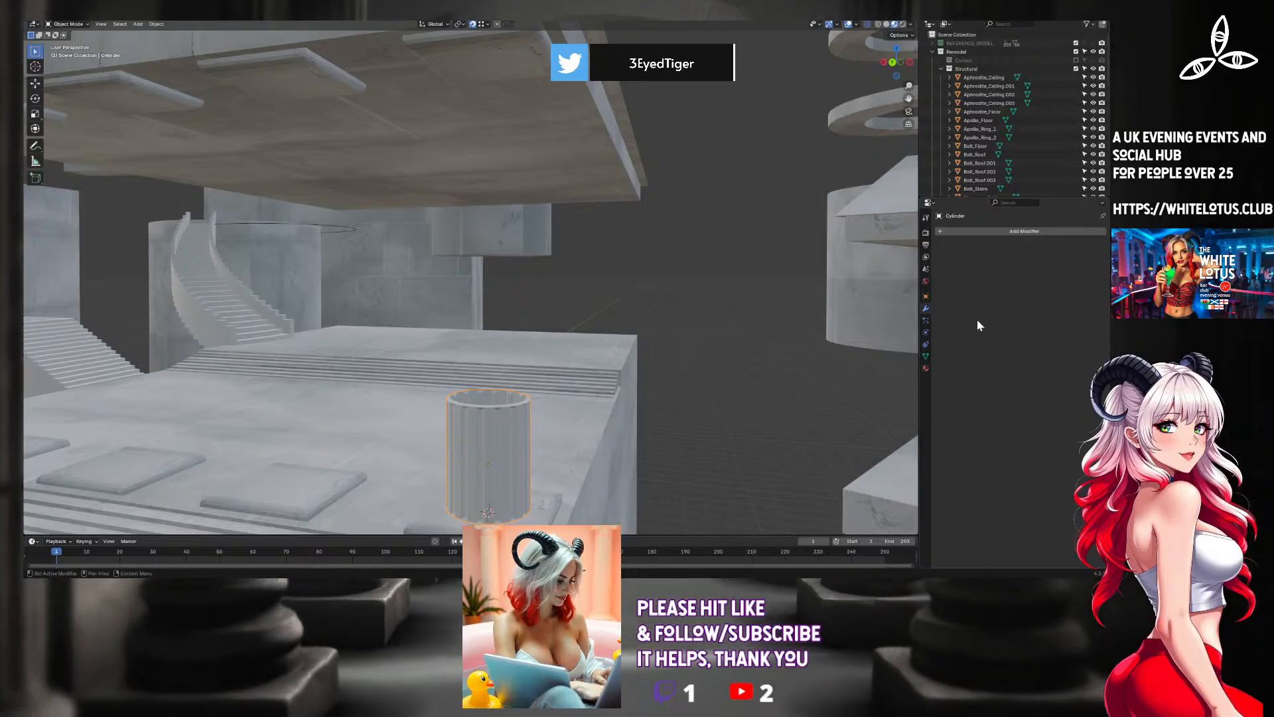
Add an Array modifier to the column section and set its relative offset X factor to 0.
{"action": "left_click", "coordinate": [957, 232]}
{"action": "mouse_move", "coordinate": [930, 226]}
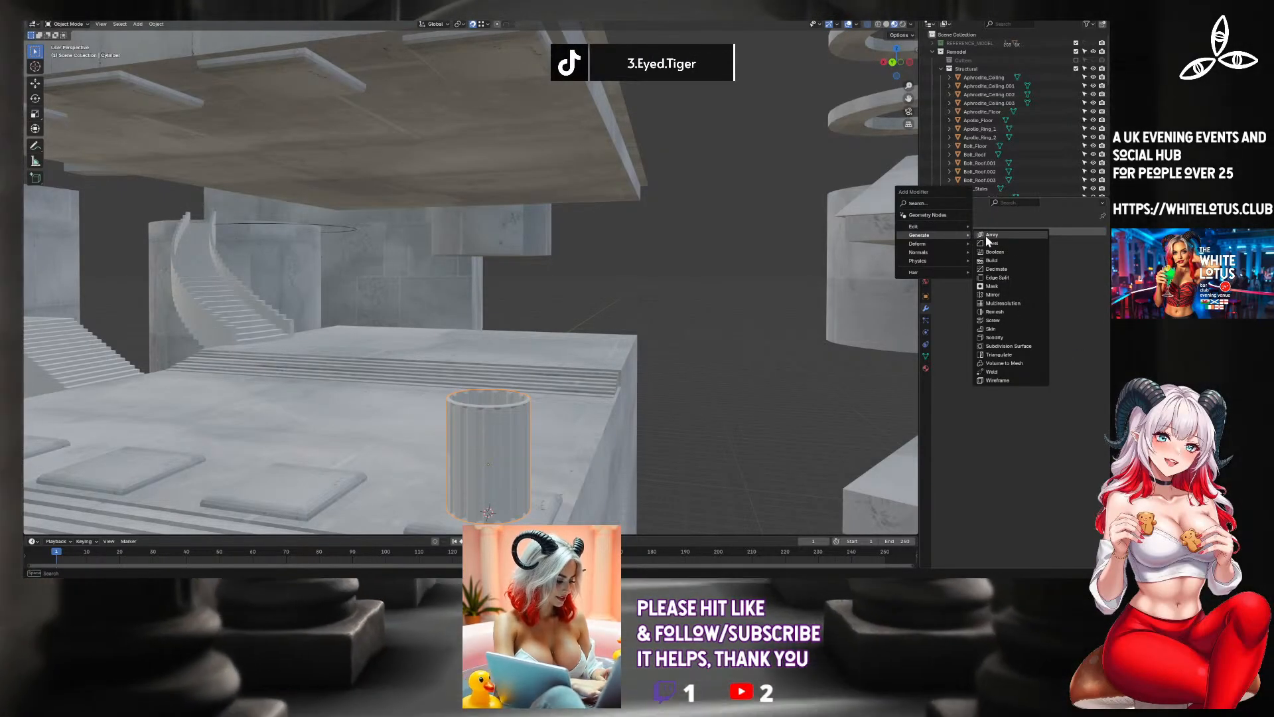
{"action": "left_click", "coordinate": [995, 235]}
{"action": "left_click", "coordinate": [1045, 296]}
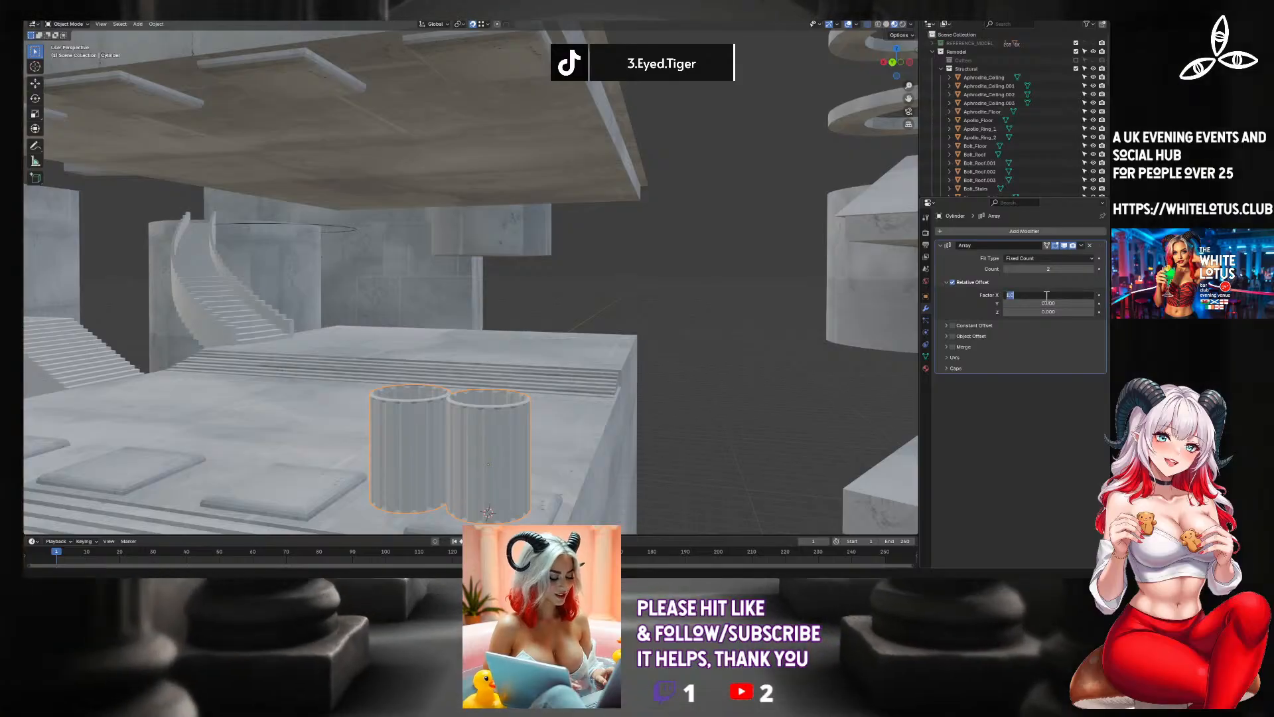
{"action": "type", "text": "0"}
{"action": "key", "text": "Return"}
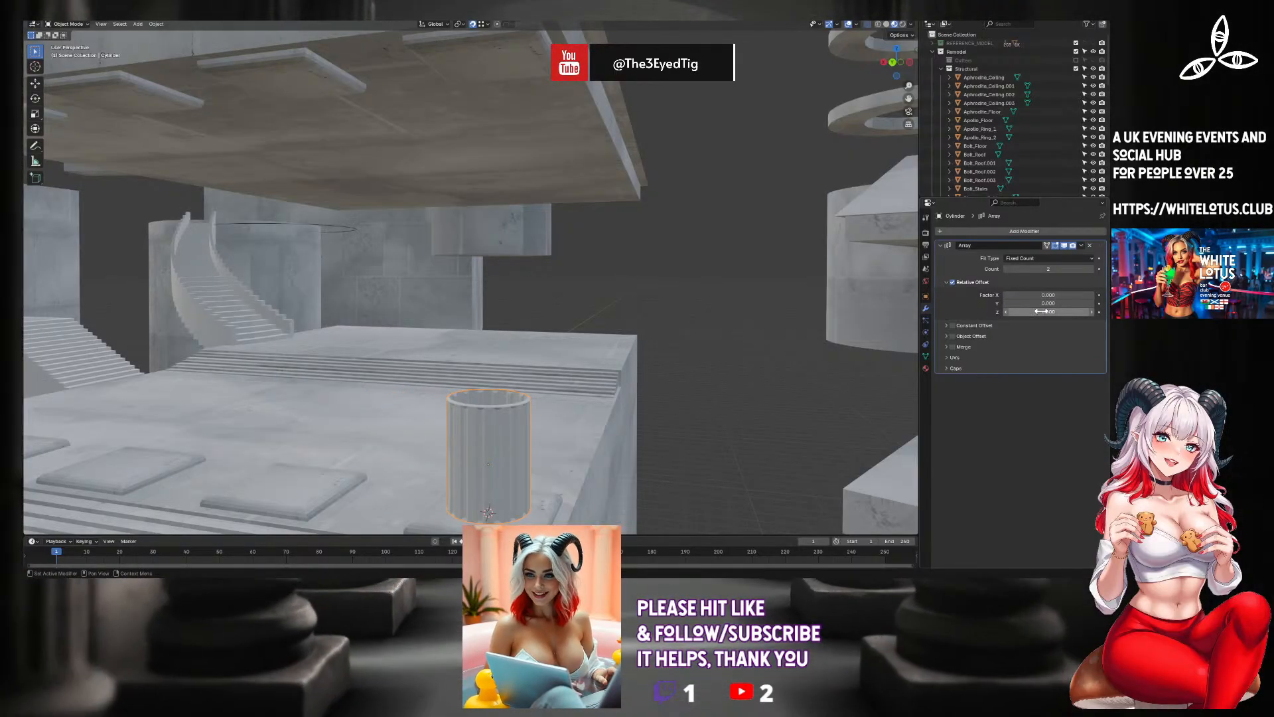
Set the array's relative offset Z factor to 1 and its count to 4.
{"action": "left_click", "coordinate": [1042, 312]}
{"action": "type", "text": "1"}
{"action": "key", "text": "Return"}
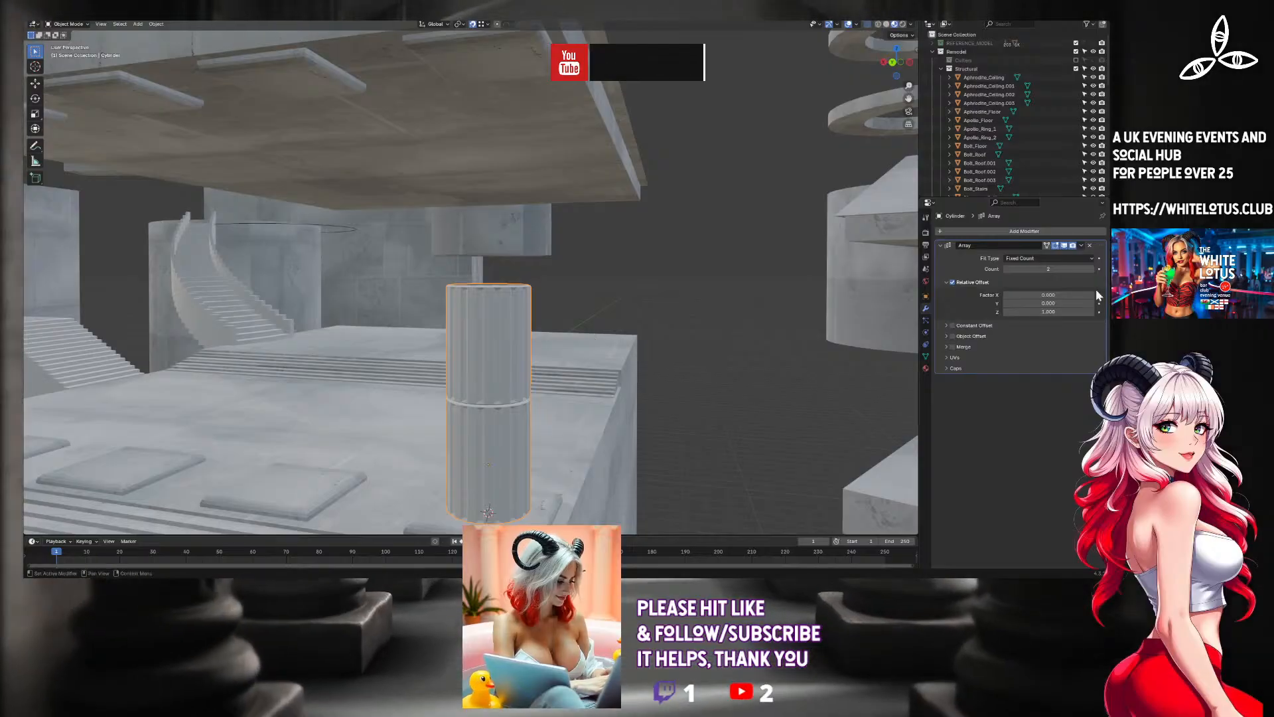
{"action": "left_click", "coordinate": [1090, 269]}
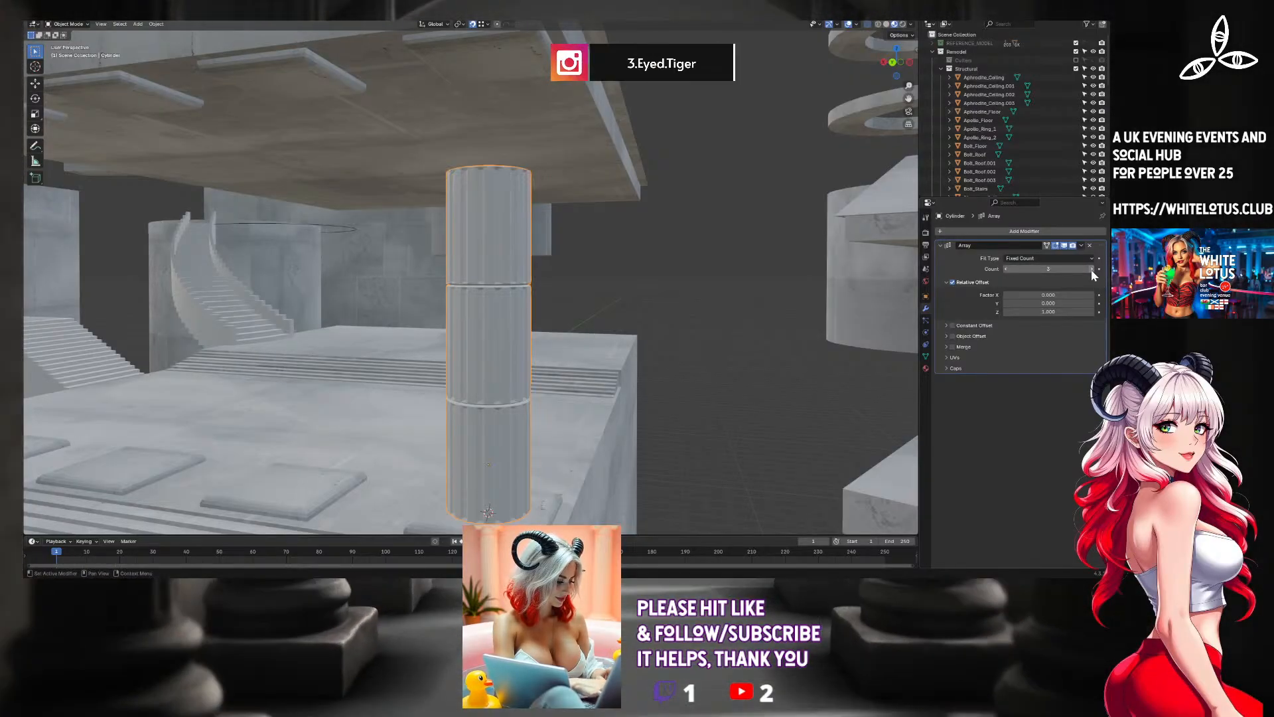
{"action": "left_click", "coordinate": [1091, 270]}
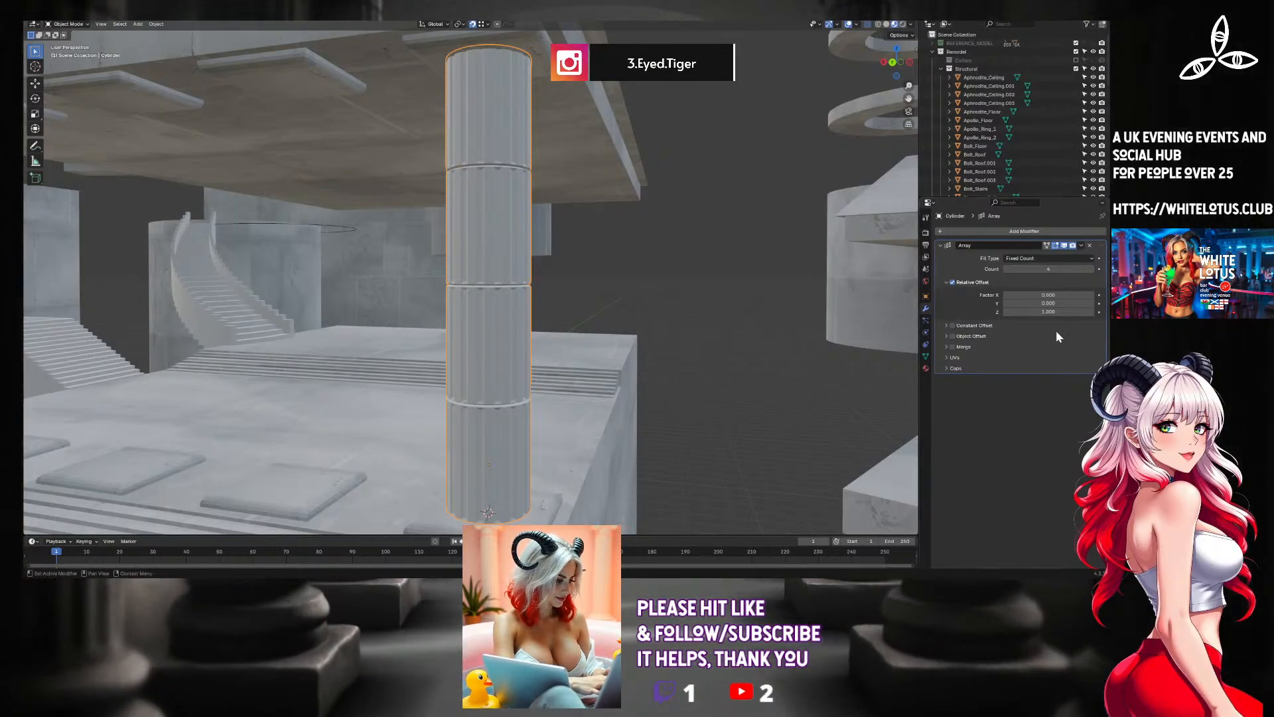
Scale the stacked column slightly along Z in the back view so its top fits under the ceiling pad.
{"action": "middle_click_drag", "start_coordinate": [769, 255], "coordinate": [795, 413]}
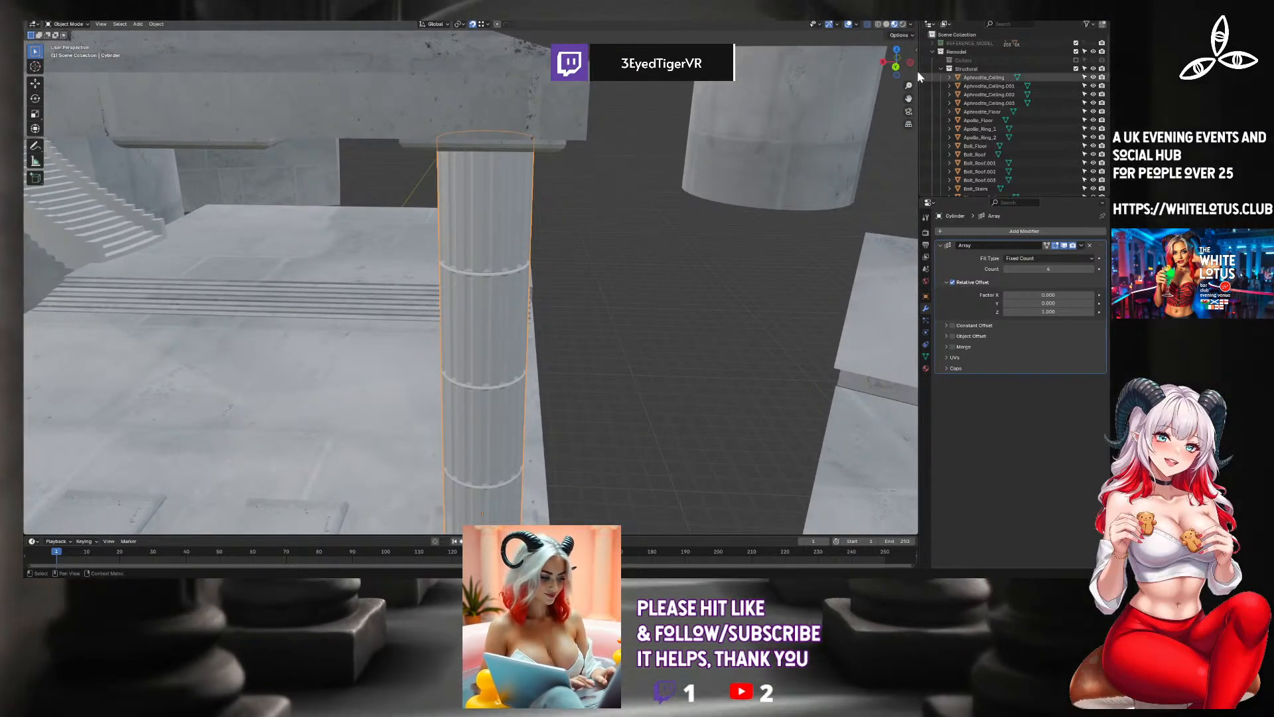
{"action": "left_click", "coordinate": [896, 67]}
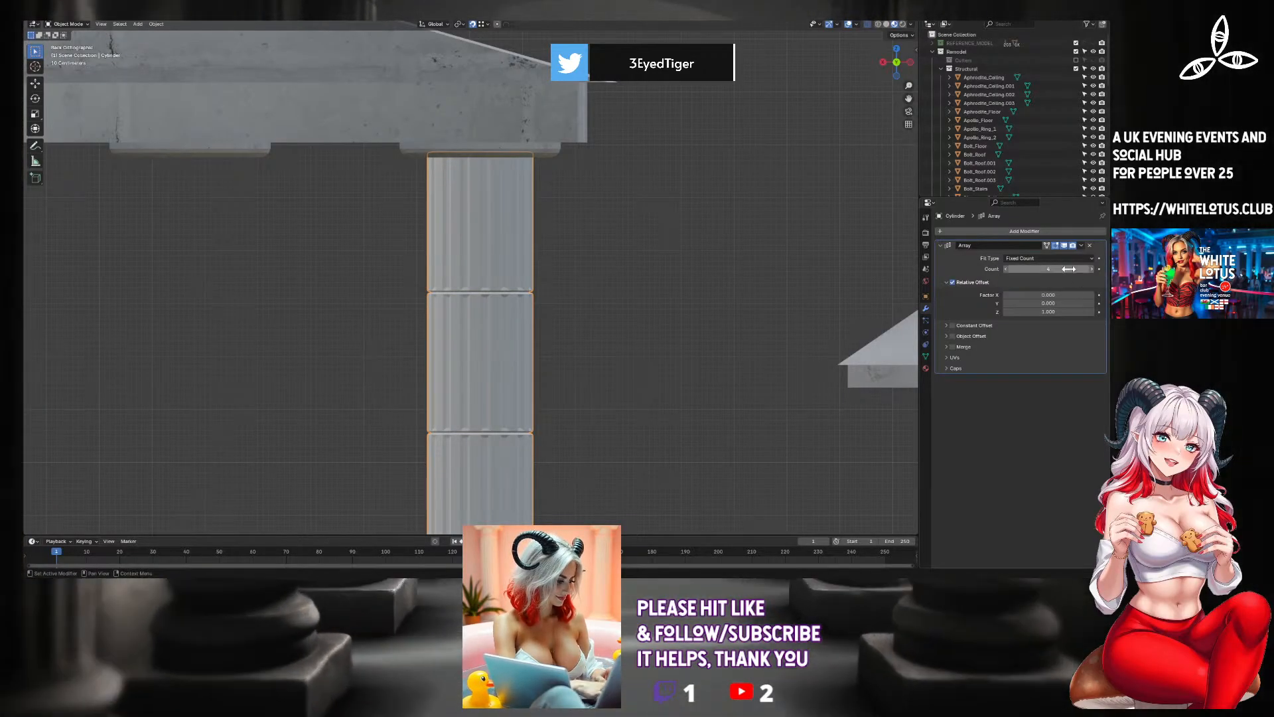
{"action": "key", "text": "Return"}
{"action": "key", "text": "Tab"}
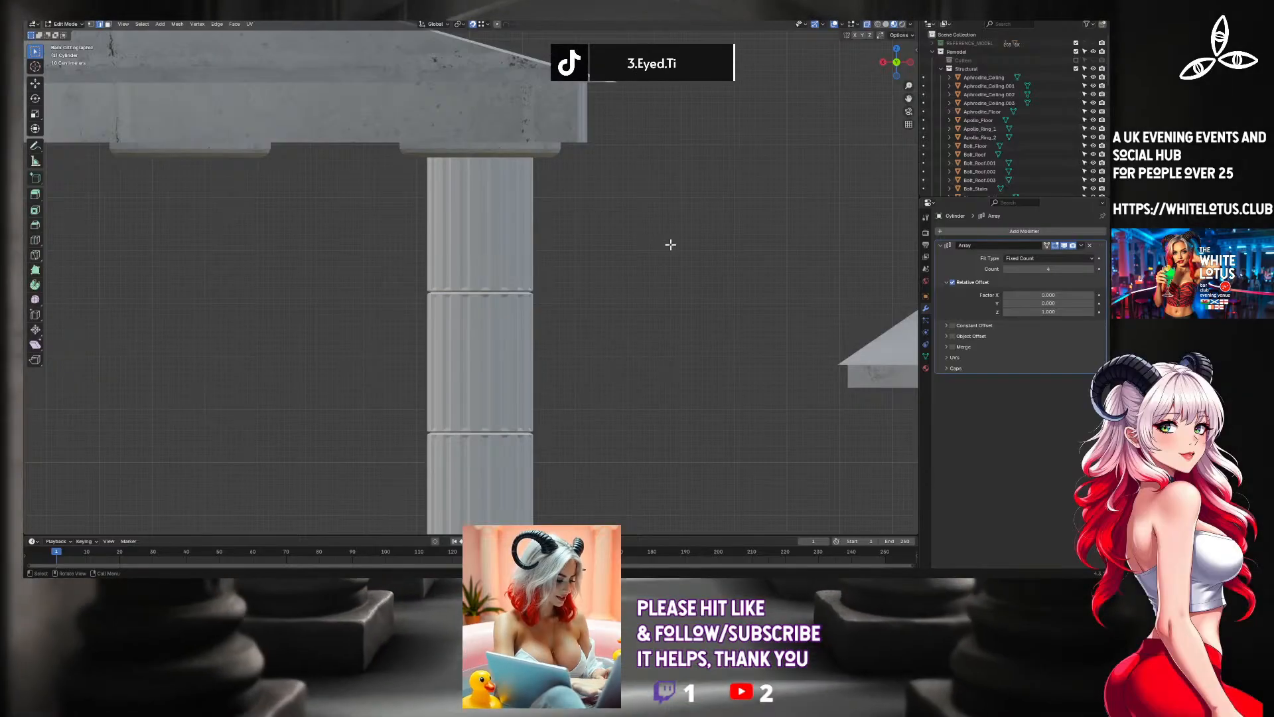
{"action": "scroll", "coordinate": [491, 364], "scroll_direction": "down", "scroll_amount": 6}
{"action": "key", "text": "Tab"}
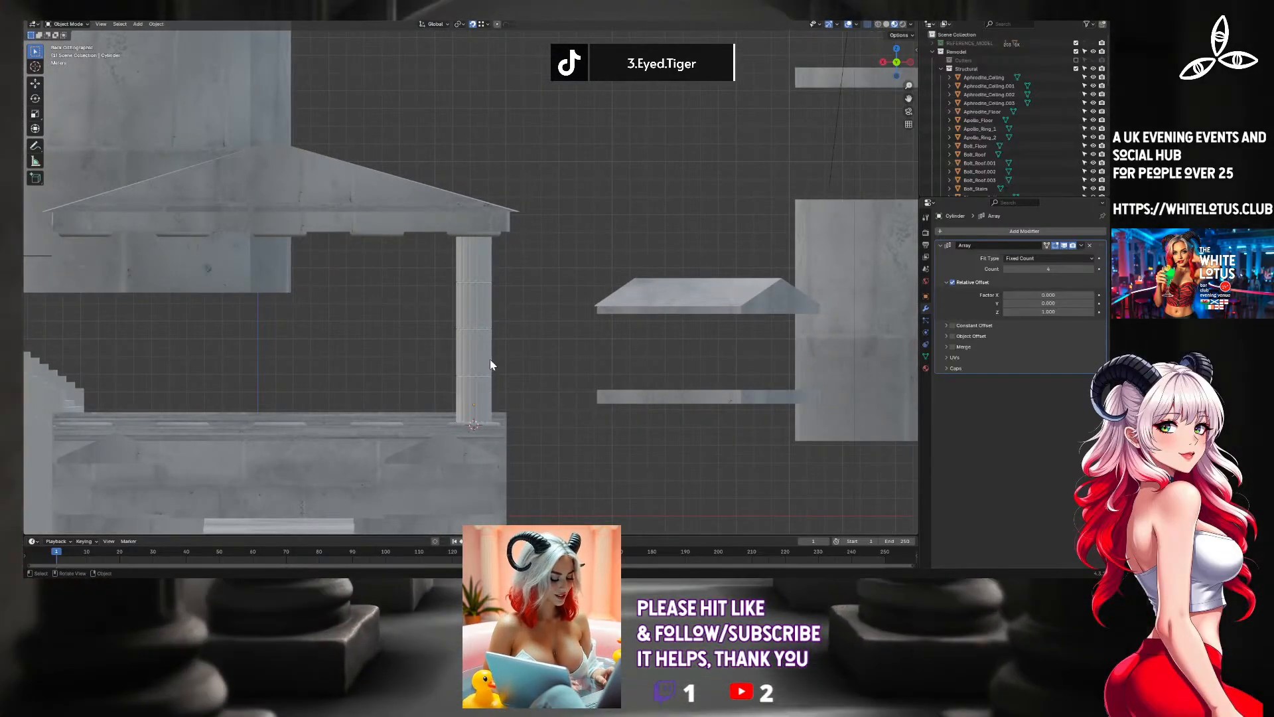
{"action": "key", "text": "a"}
{"action": "left_click", "coordinate": [486, 384]}
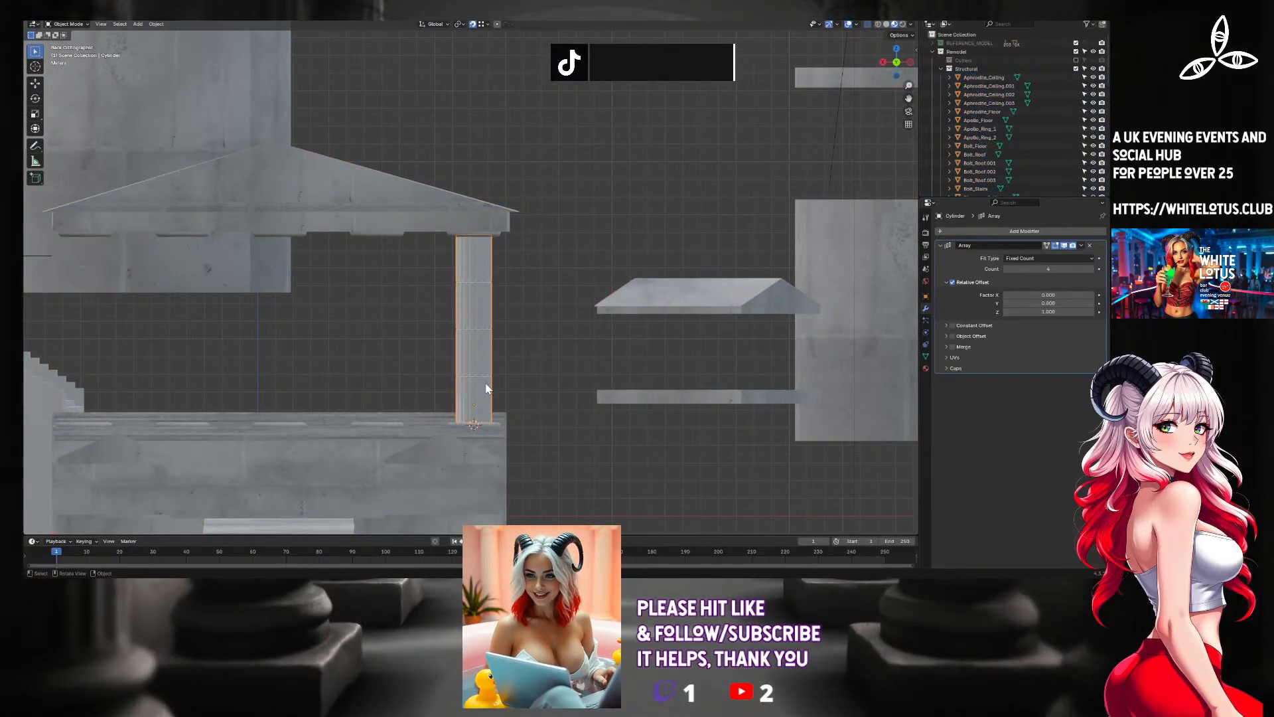
{"action": "scroll", "coordinate": [505, 252], "scroll_direction": "up", "scroll_amount": 7}
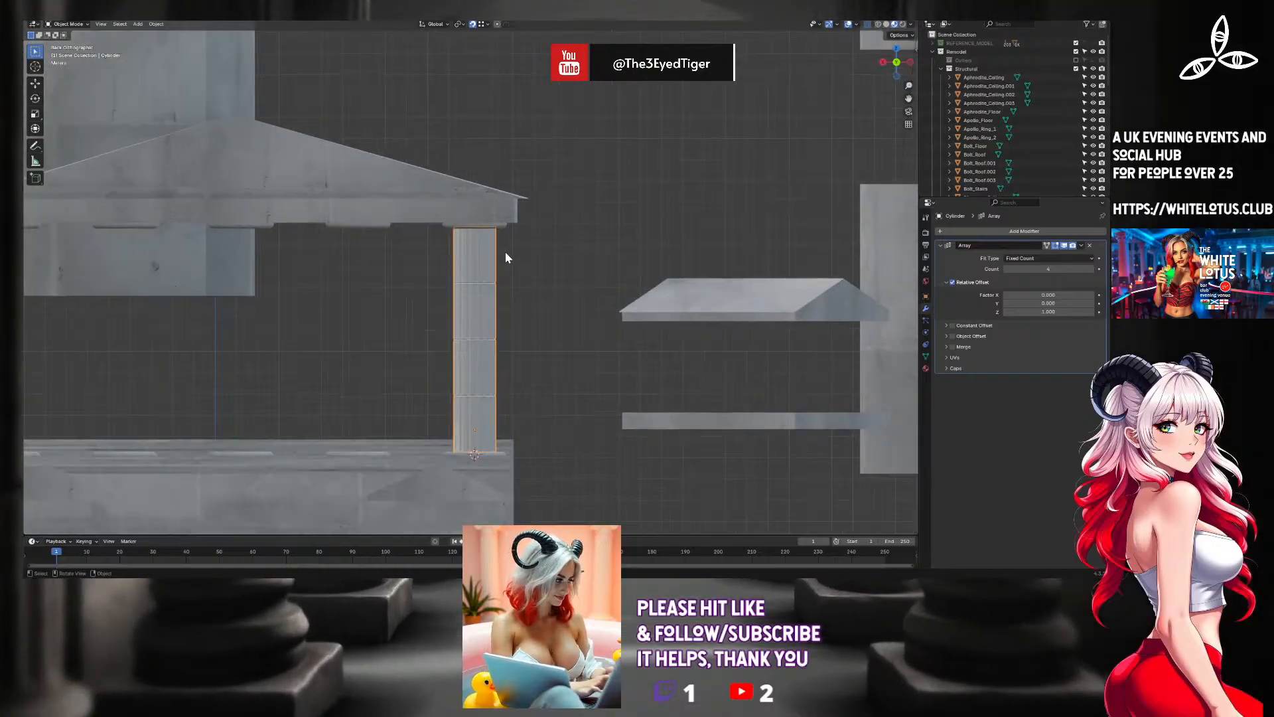
{"action": "key", "text": "s"}
{"action": "key", "text": "z"}
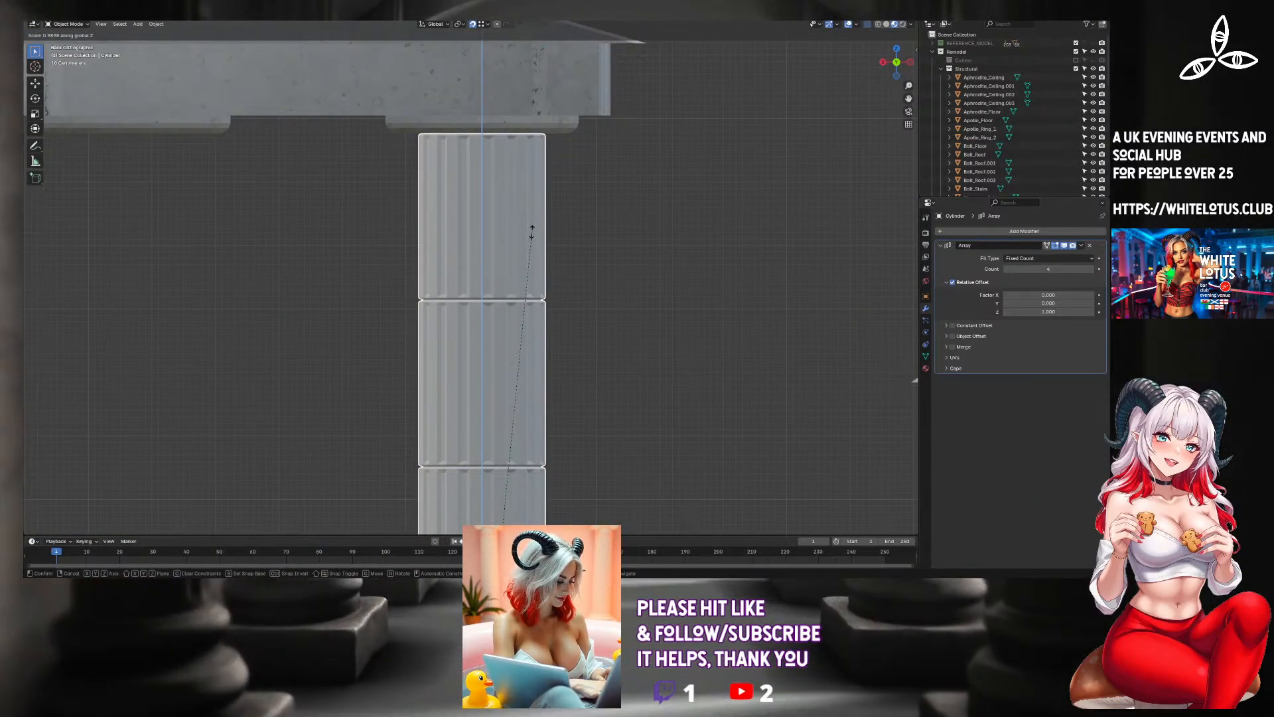
{"action": "left_click", "coordinate": [532, 237]}
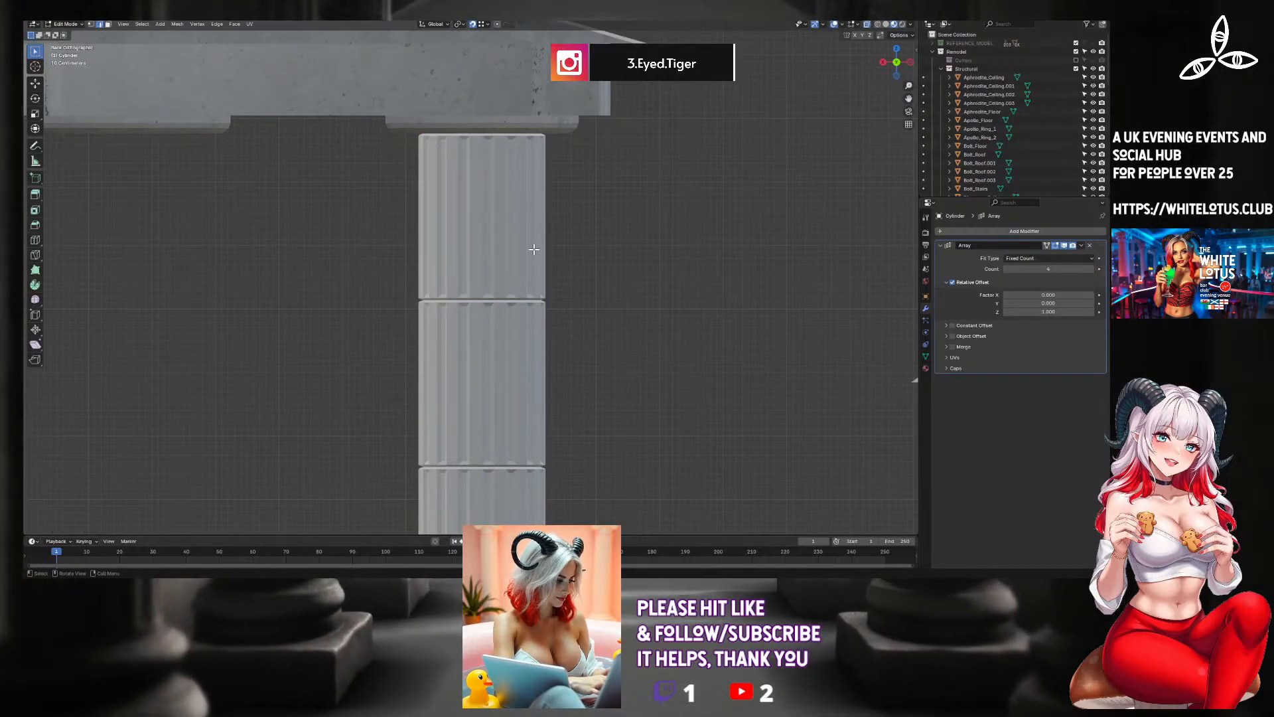
{"action": "scroll", "coordinate": [532, 247], "scroll_direction": "down", "scroll_amount": 6}
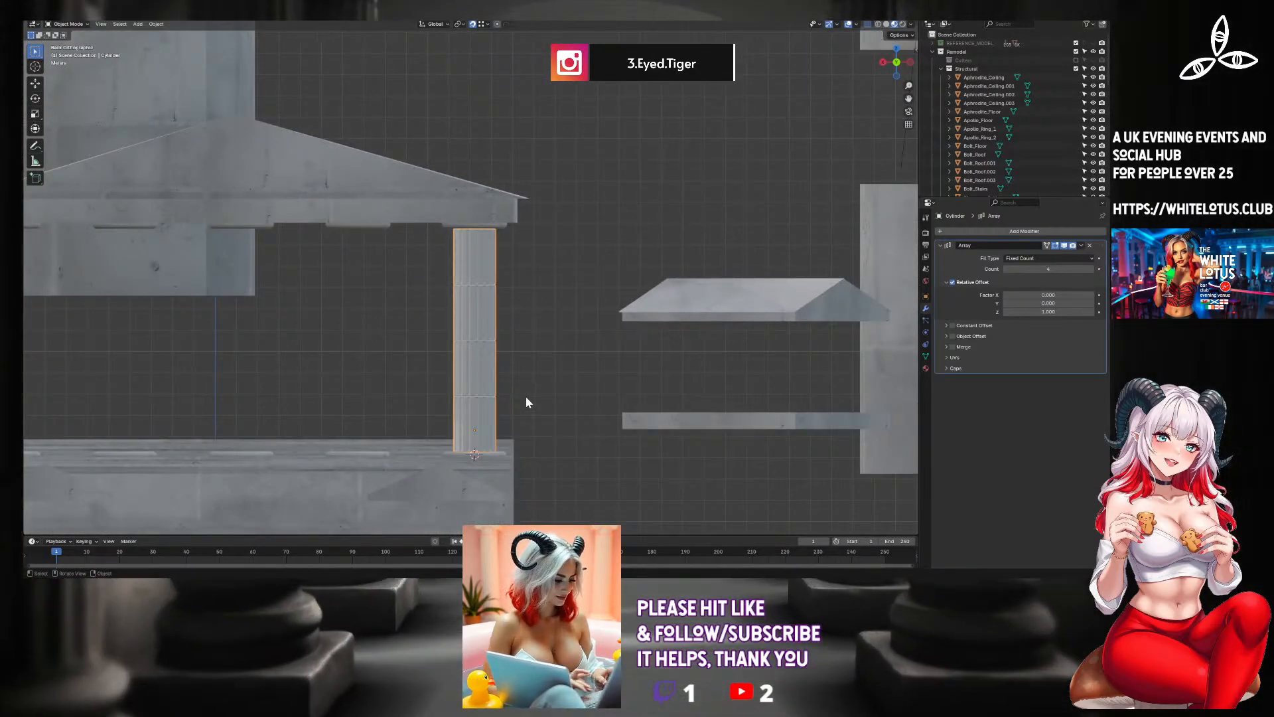
Start adding another Generate-type modifier to the stacked column.
{"action": "mouse_move", "coordinate": [523, 401]}
{"action": "middle_mouse_down"}
{"action": "mouse_move", "coordinate": [497, 421]}
{"action": "mouse_move", "coordinate": [511, 412]}
{"action": "middle_mouse_up"}
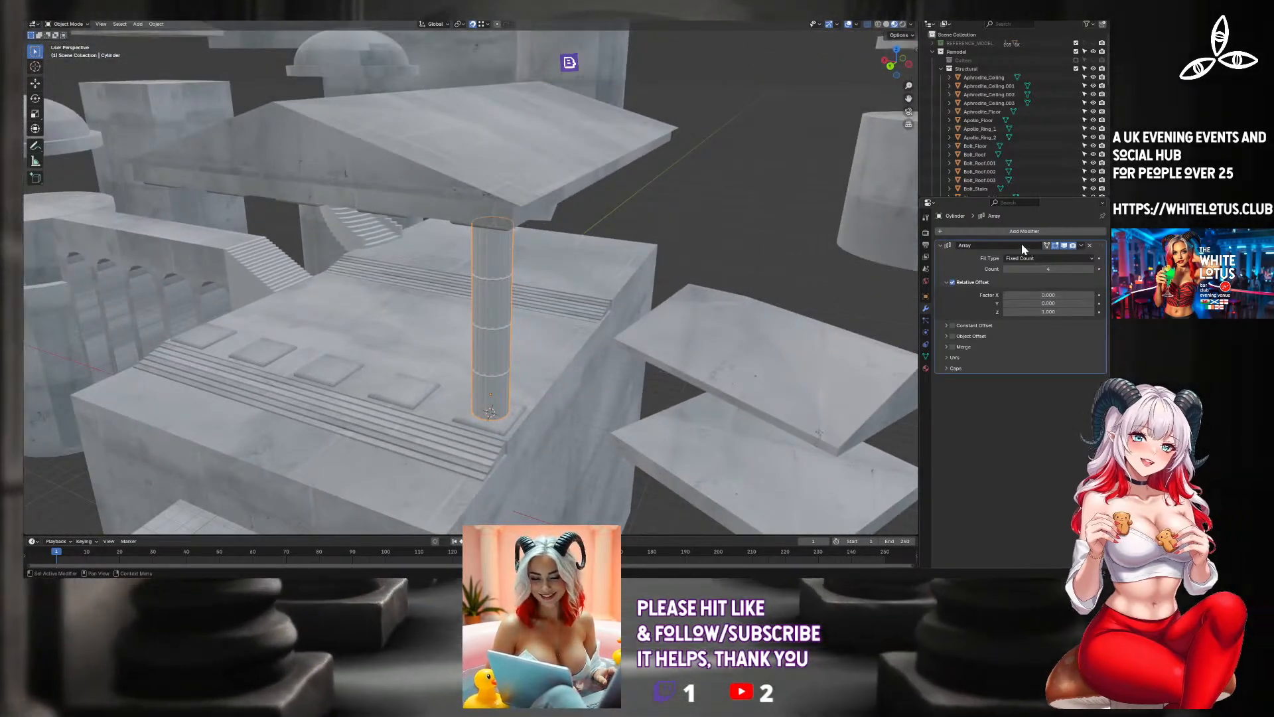
{"action": "key", "text": "shift+a"}
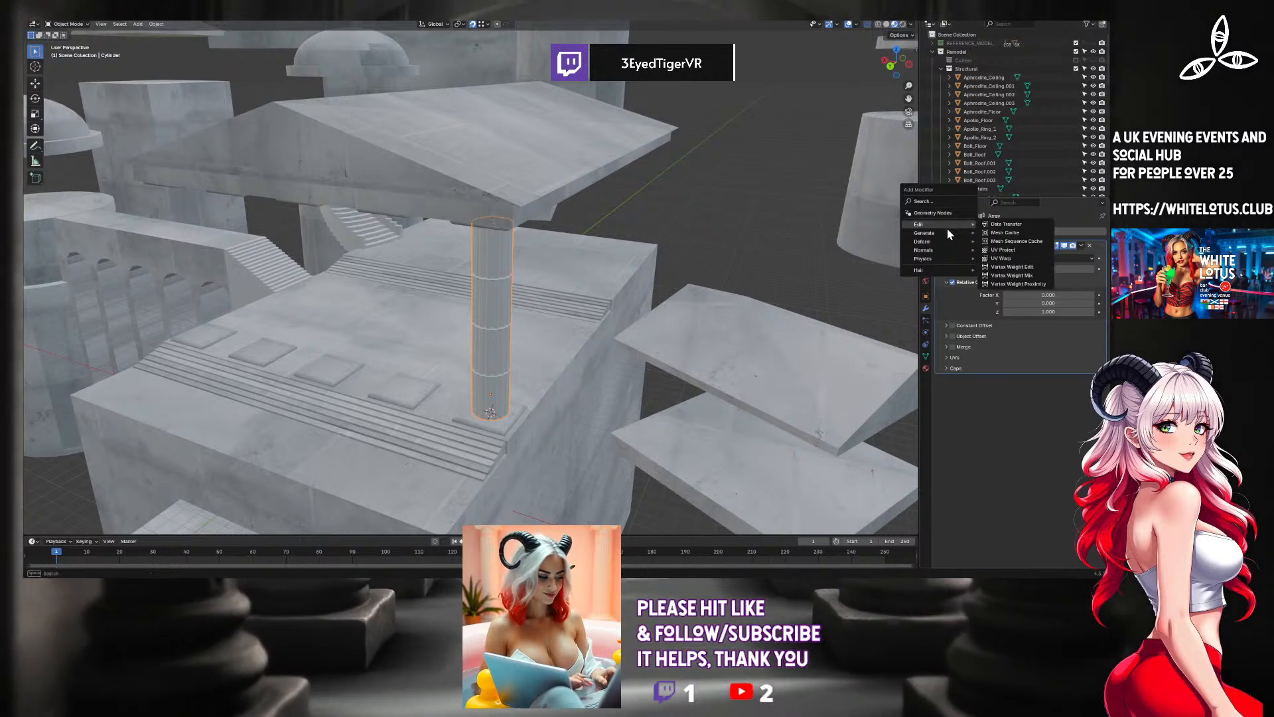
{"action": "mouse_move", "coordinate": [949, 232]}
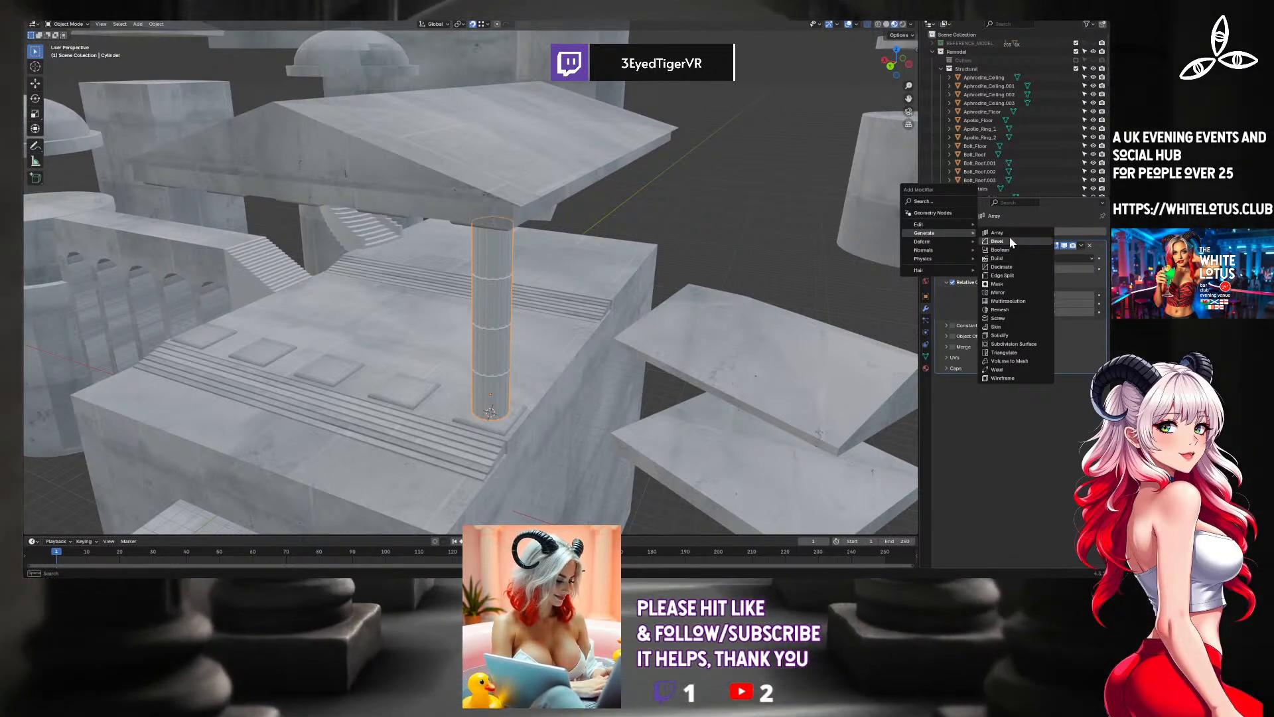